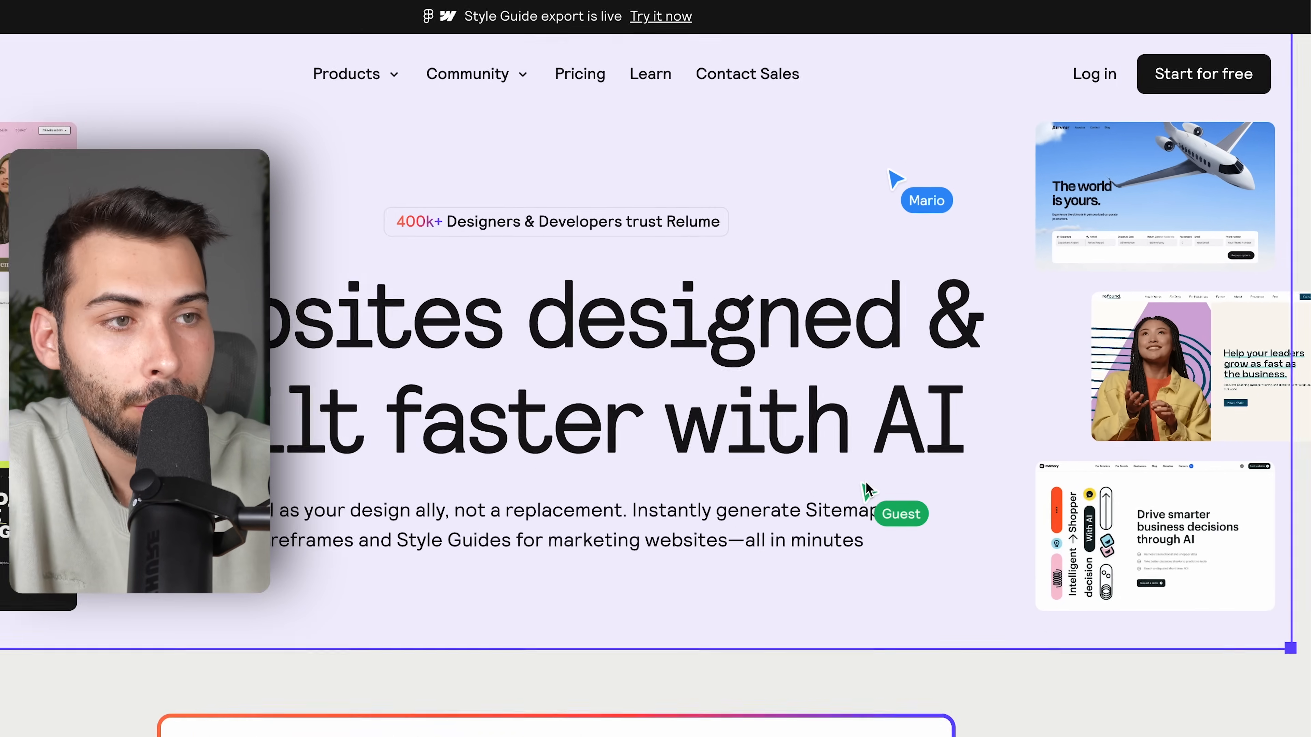
# - Enter the site builder from the Relume homepage and create a new blank project
pyautogui.click(1187, 86)
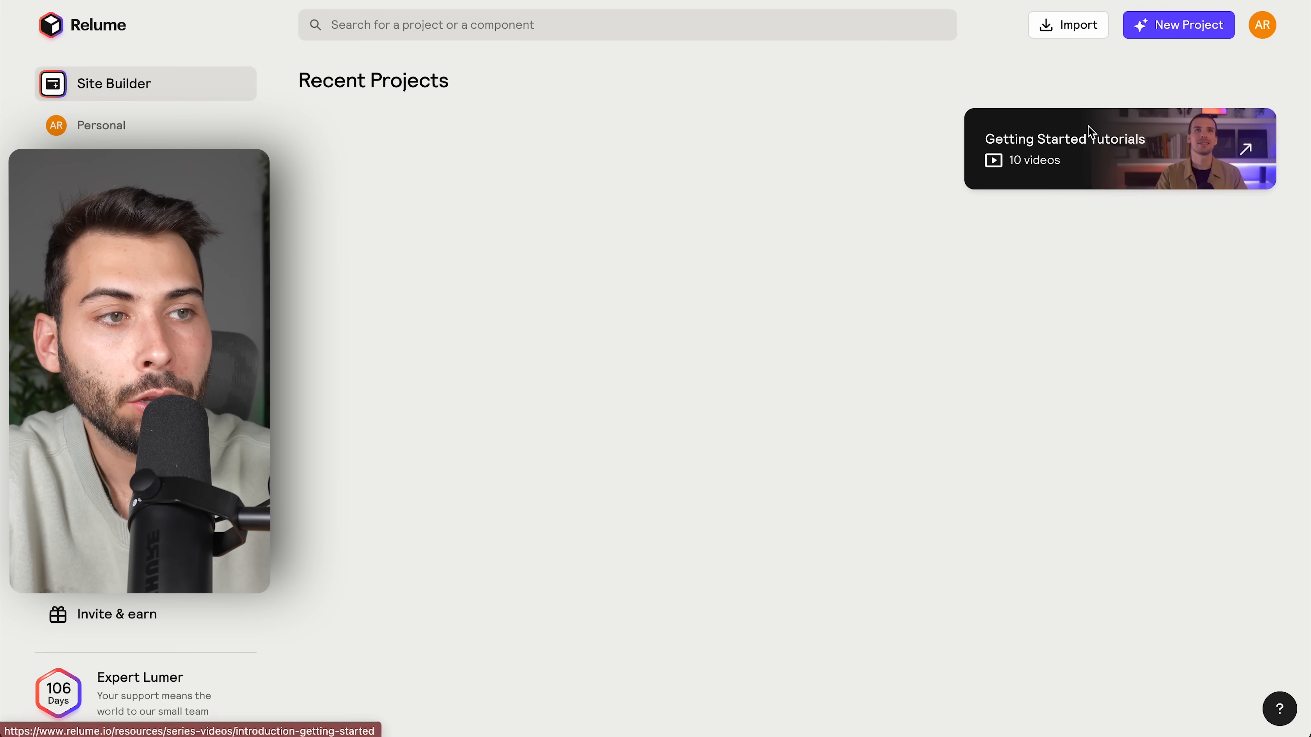
pyautogui.click(1193, 27)
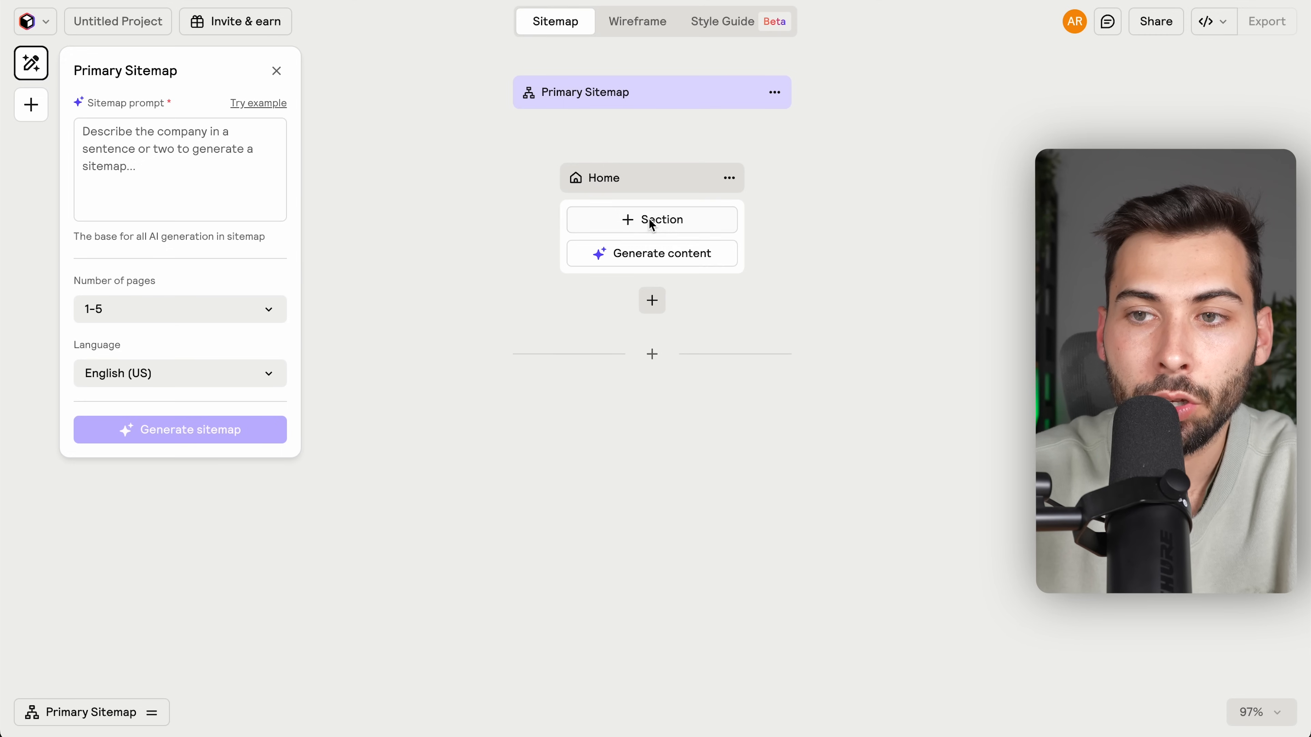
pyautogui.scroll(5, 649, 220)
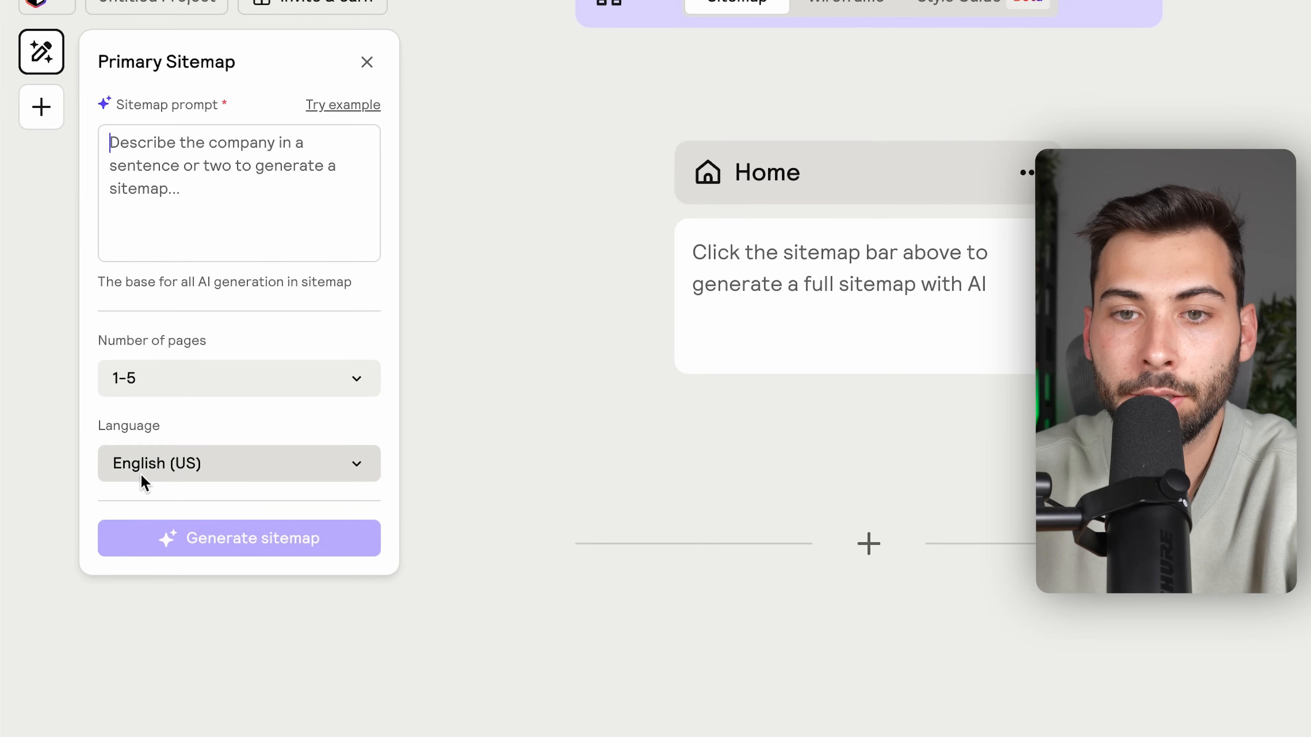
# - Set the primary sitemap's language to Español and its number of pages to 1-5
pyautogui.click(222, 470)
pyautogui.write('espa')
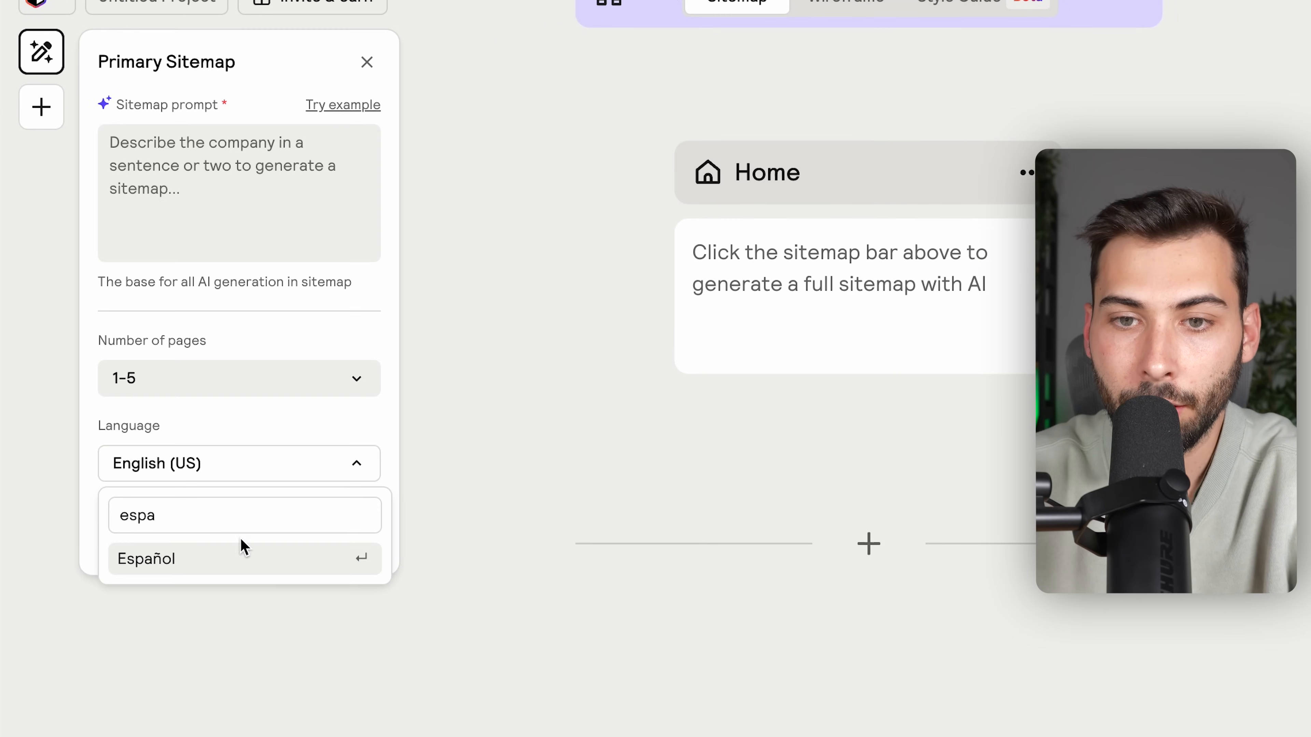
pyautogui.click(206, 568)
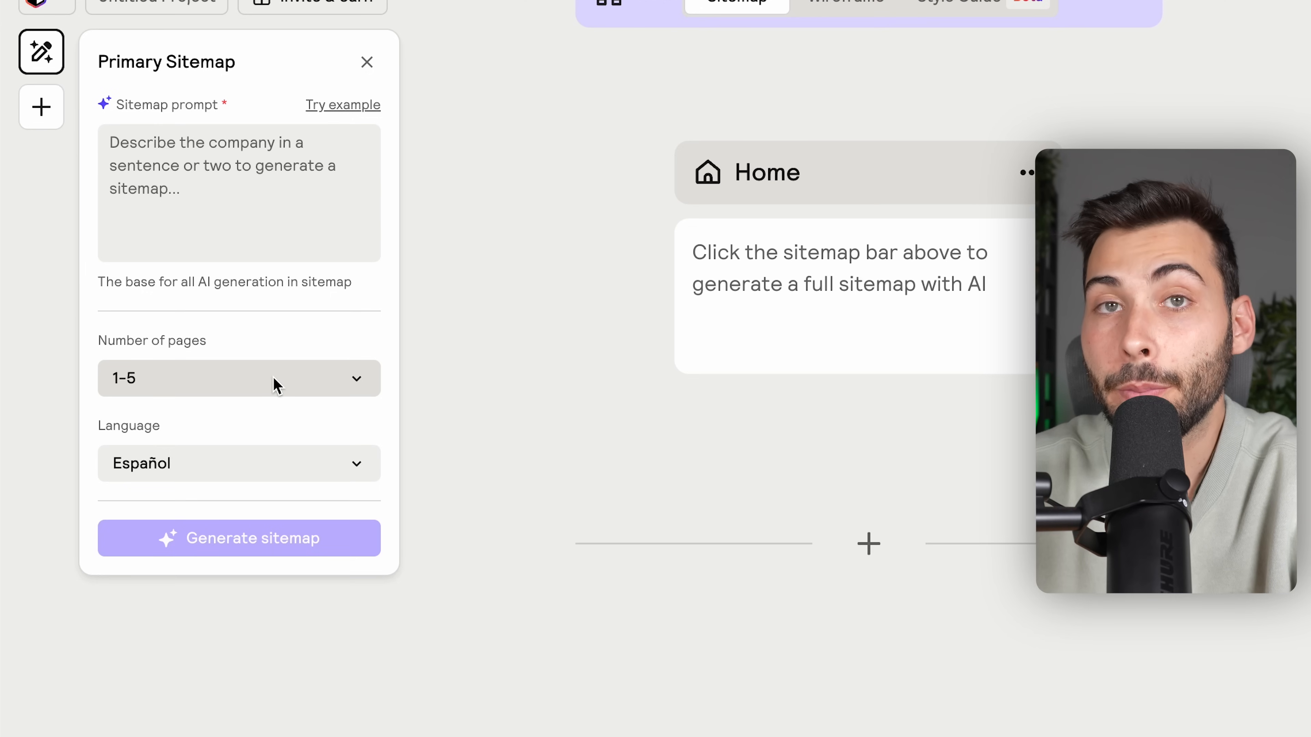
pyautogui.click(277, 386)
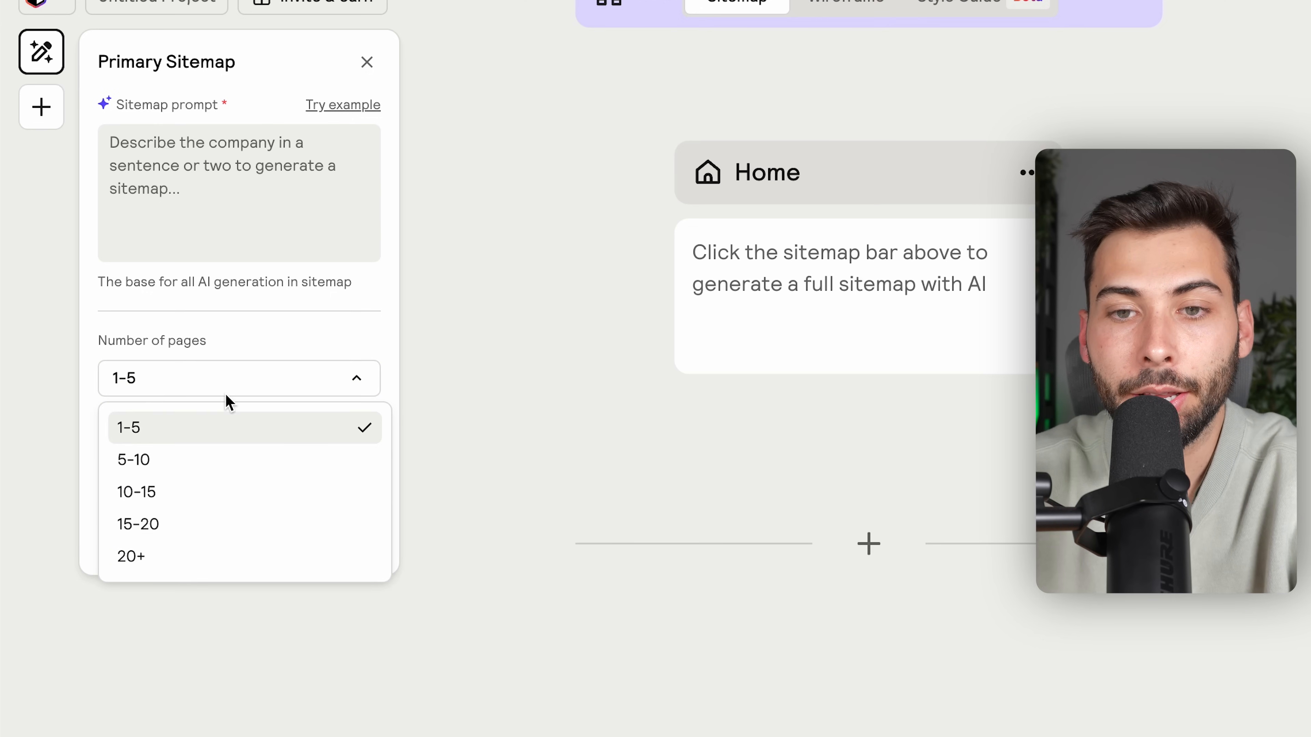
pyautogui.click(163, 428)
# - Generate a sitemap from the prompt "consultoría de IA llamada IAconsulting"
pyautogui.click(233, 181)
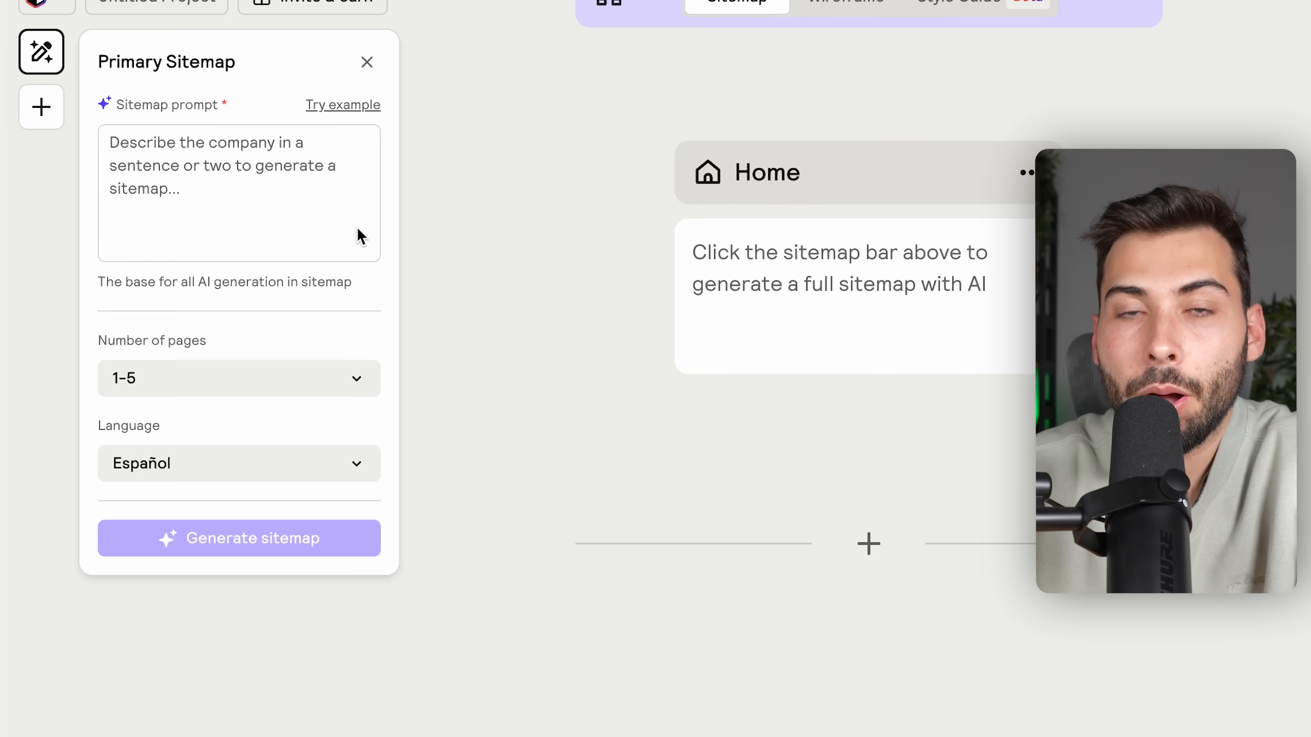
pyautogui.moveTo(849, 237)
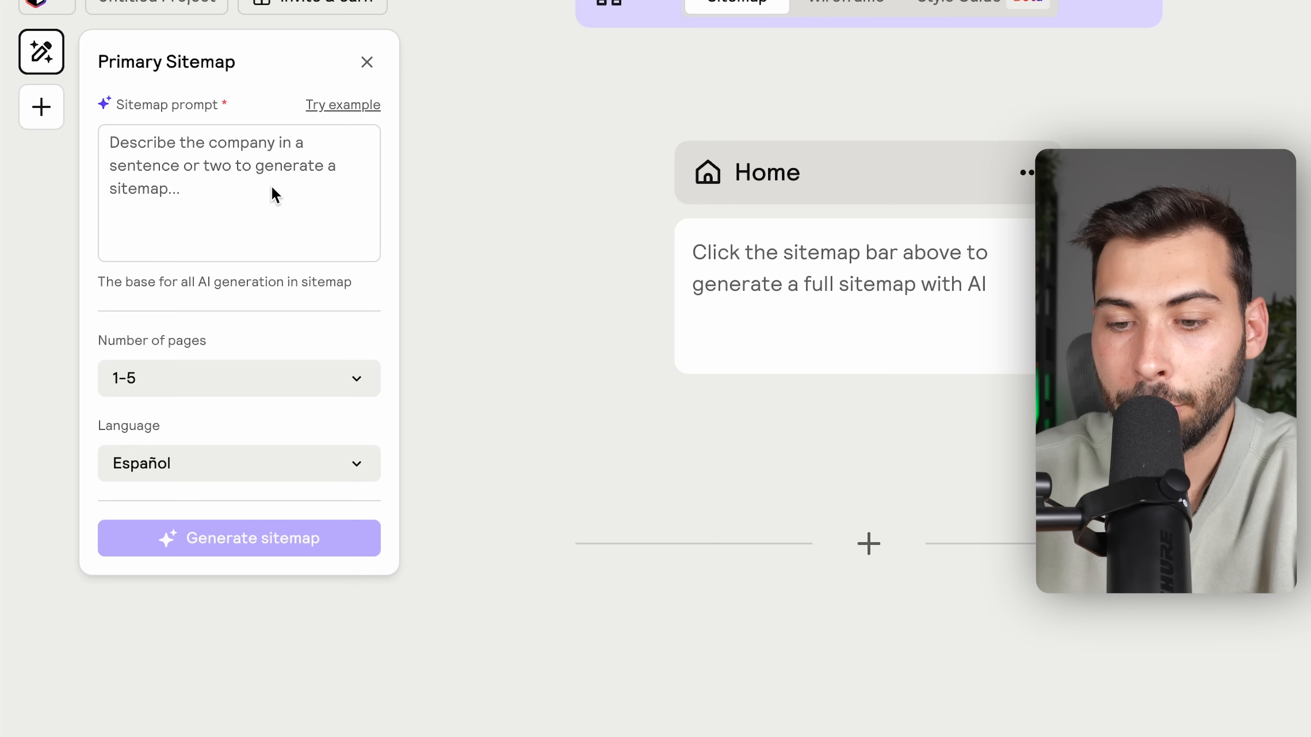
pyautogui.write('consultoría de IA llamada IAconsulting')
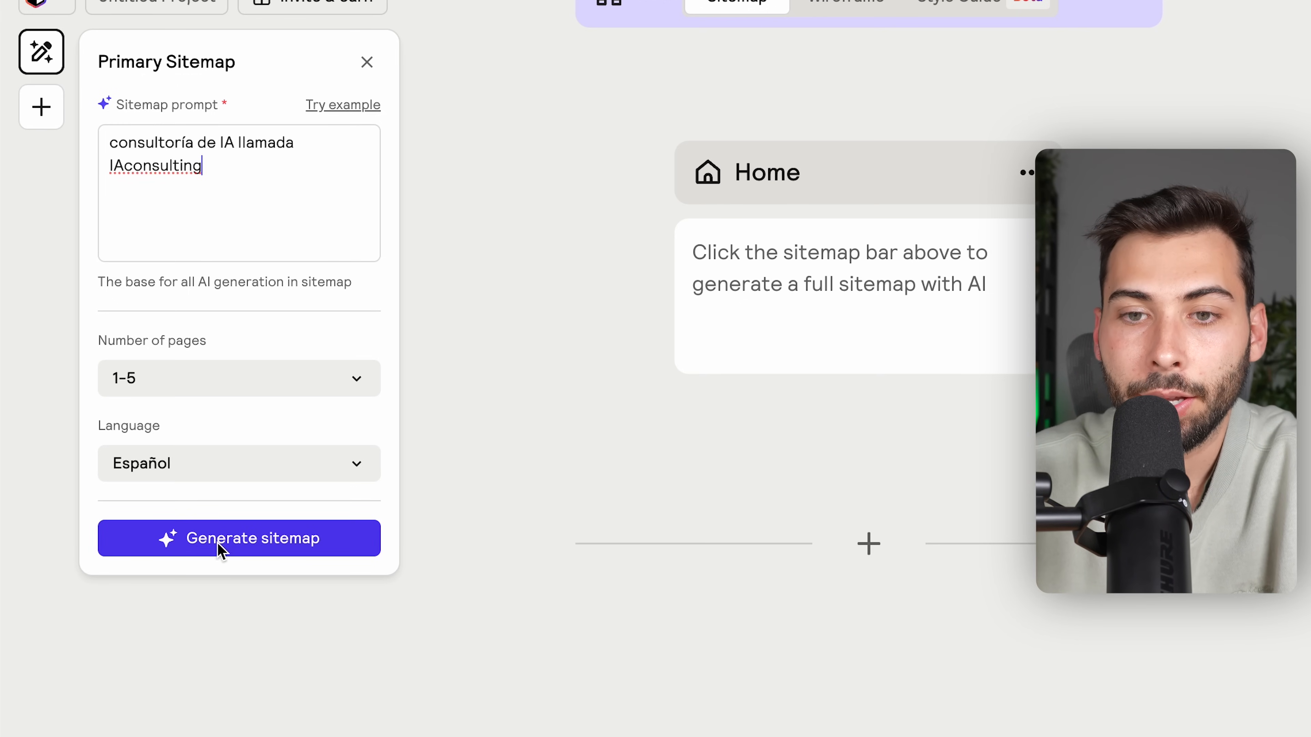
pyautogui.click(295, 555)
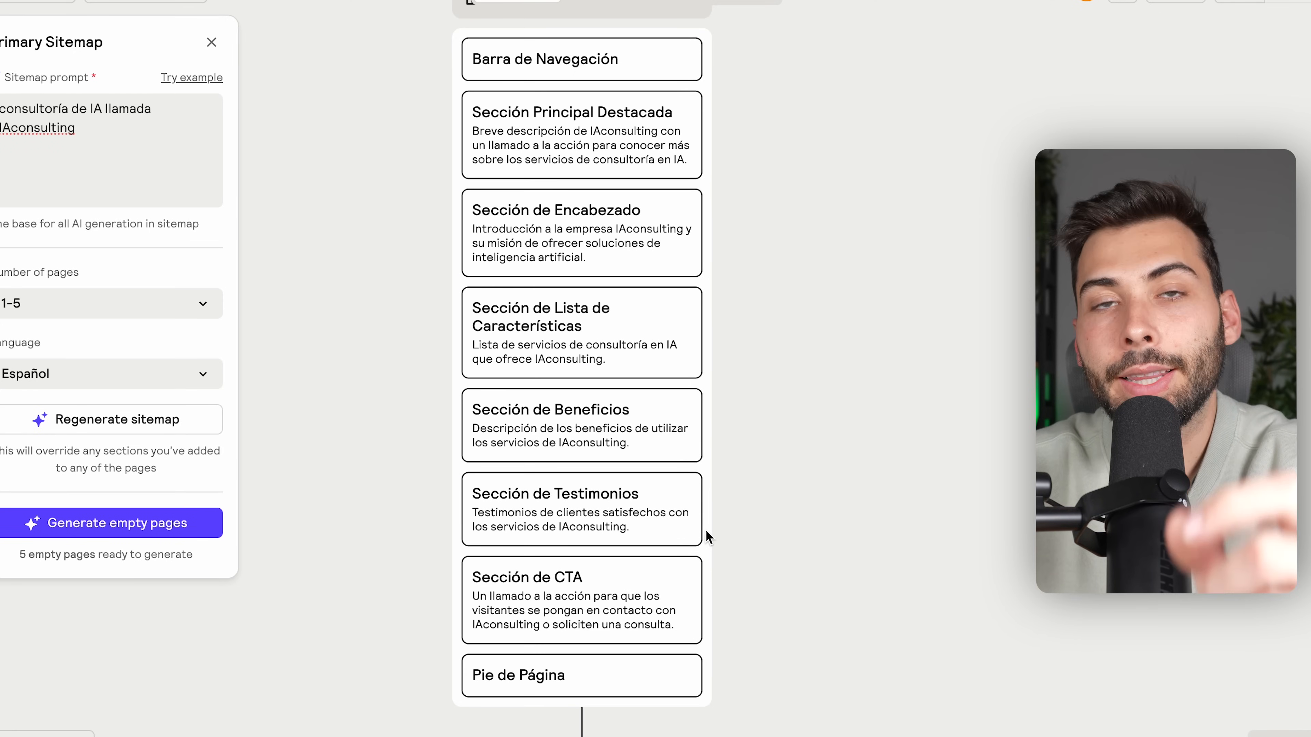
# - Examine the generated sitemap, including the Inicio page's sections and the child pages branching below it
pyautogui.scroll(-6, 703, 537)
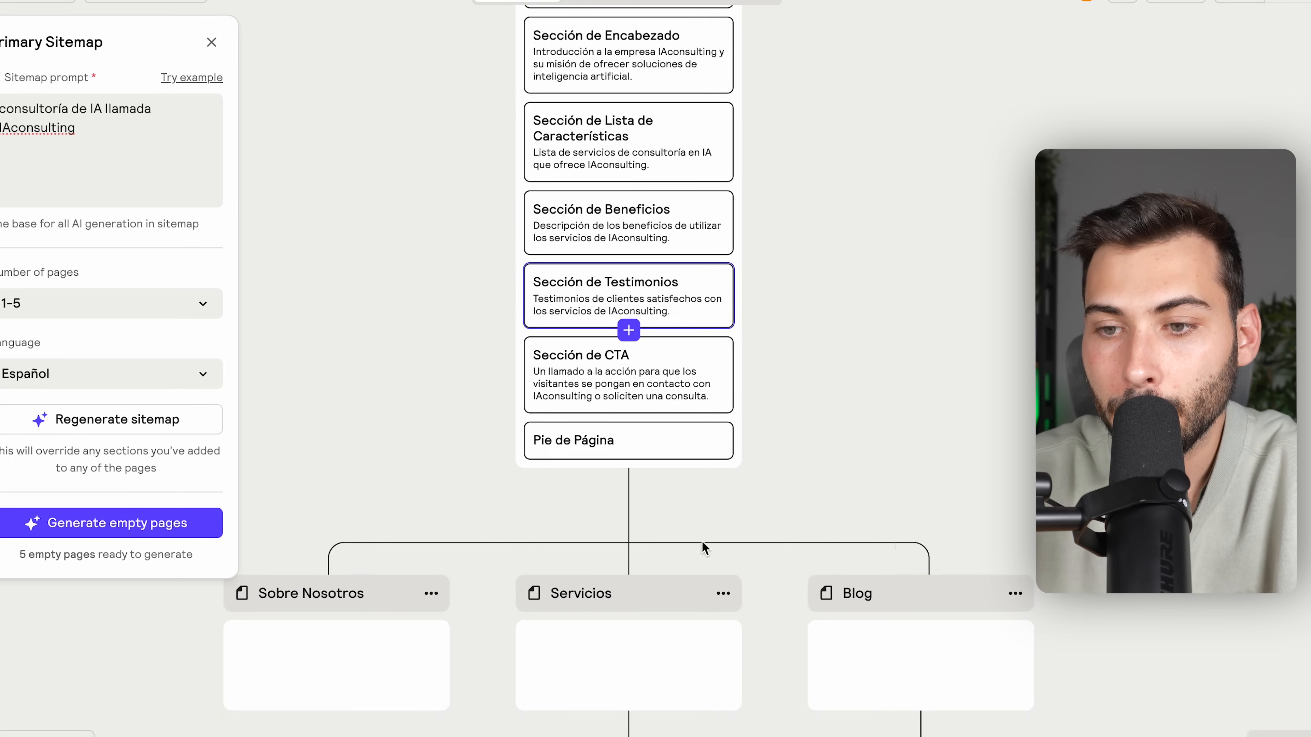
pyautogui.scroll(-4, 703, 545)
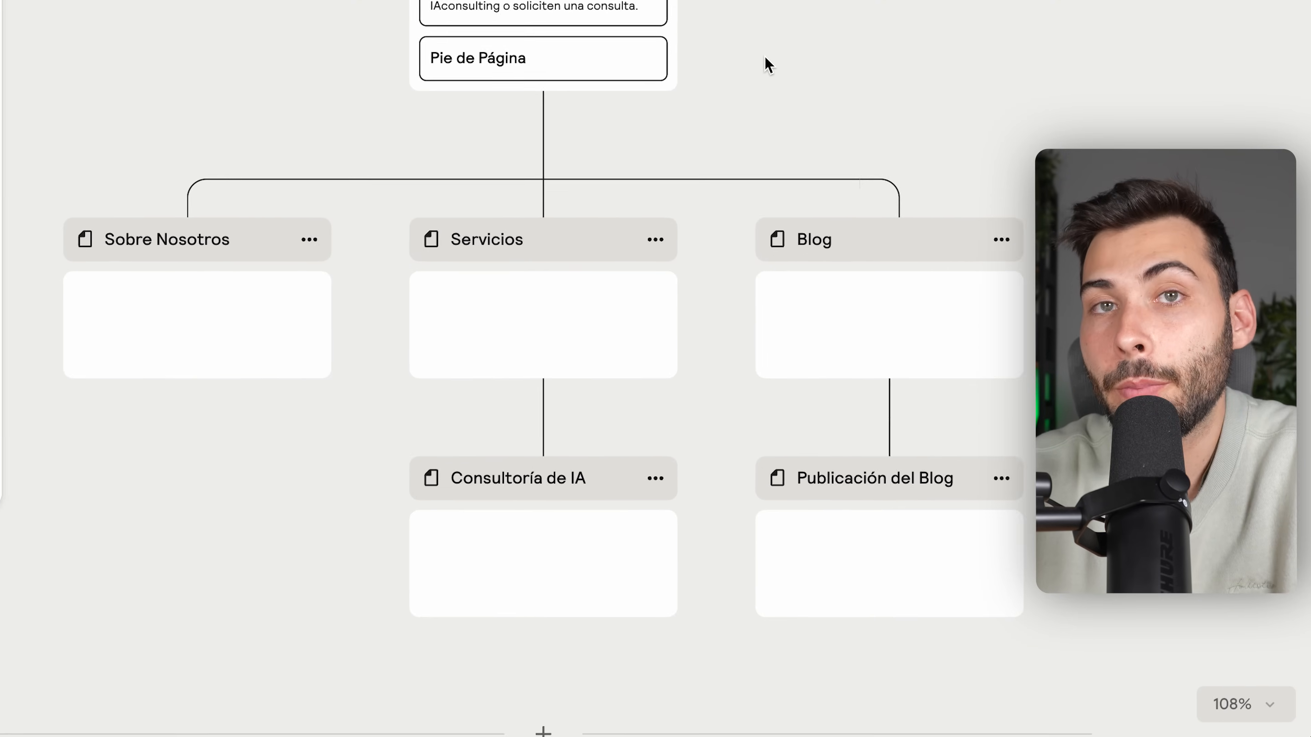
pyautogui.moveTo(115, 254)
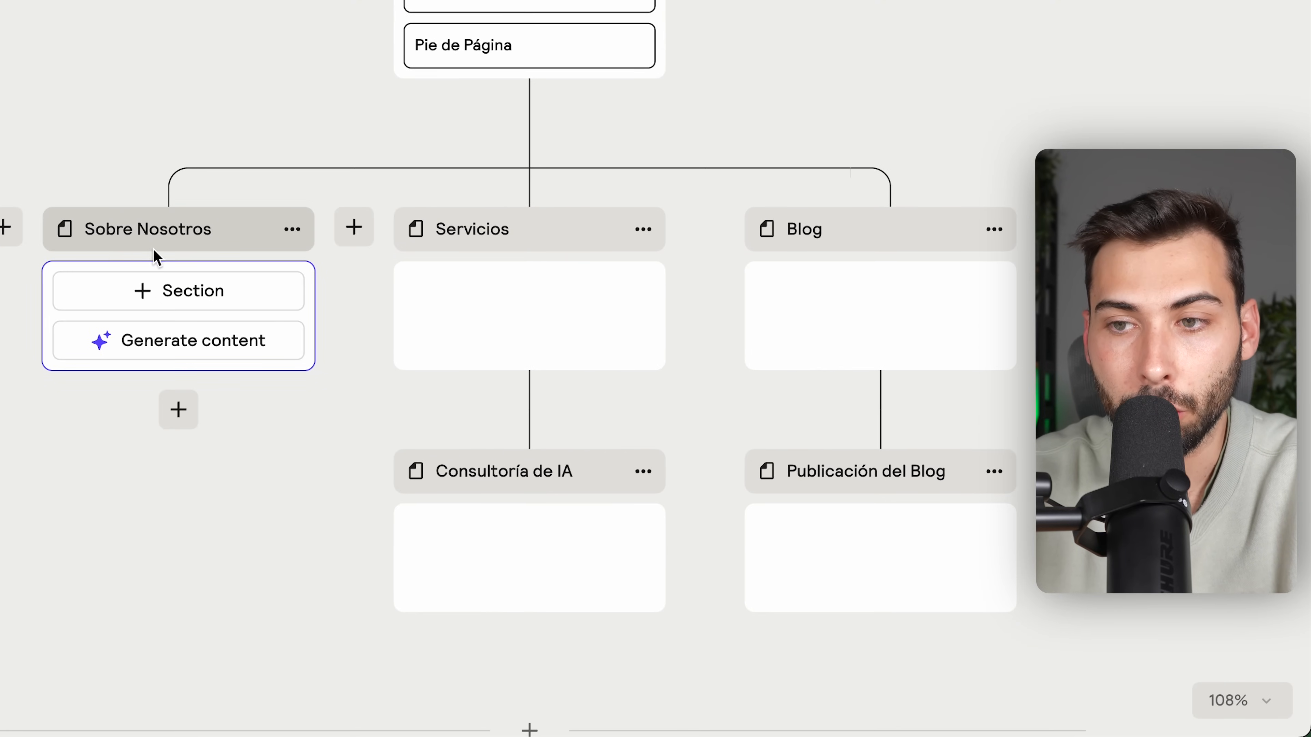
pyautogui.moveTo(861, 268)
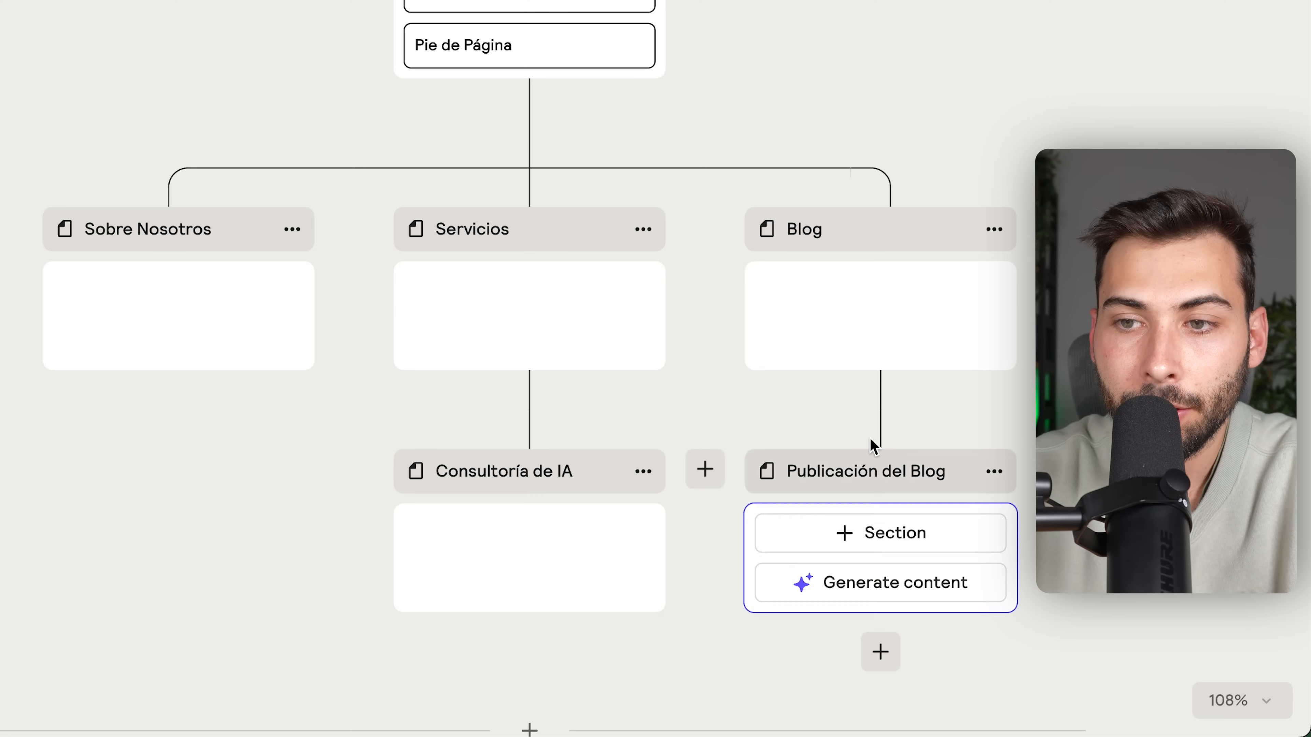
pyautogui.moveTo(631, 367)
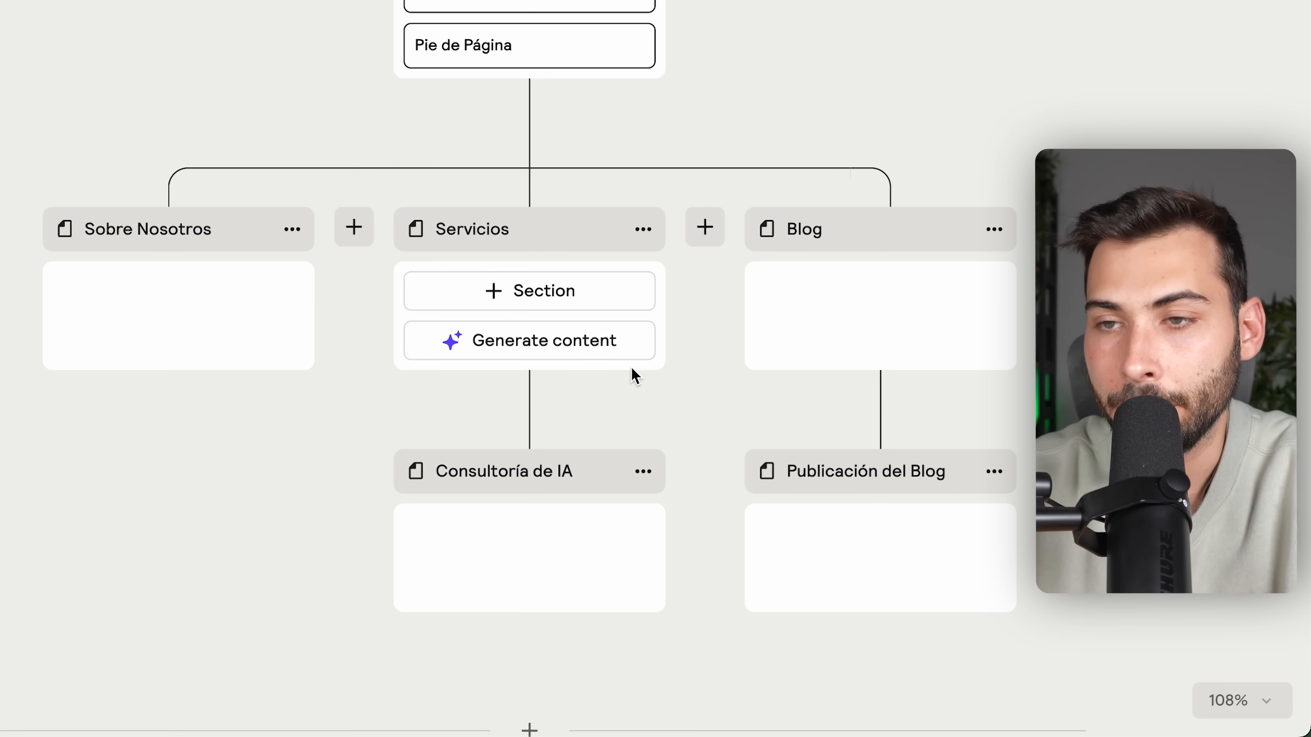
pyautogui.scroll(7, 630, 367)
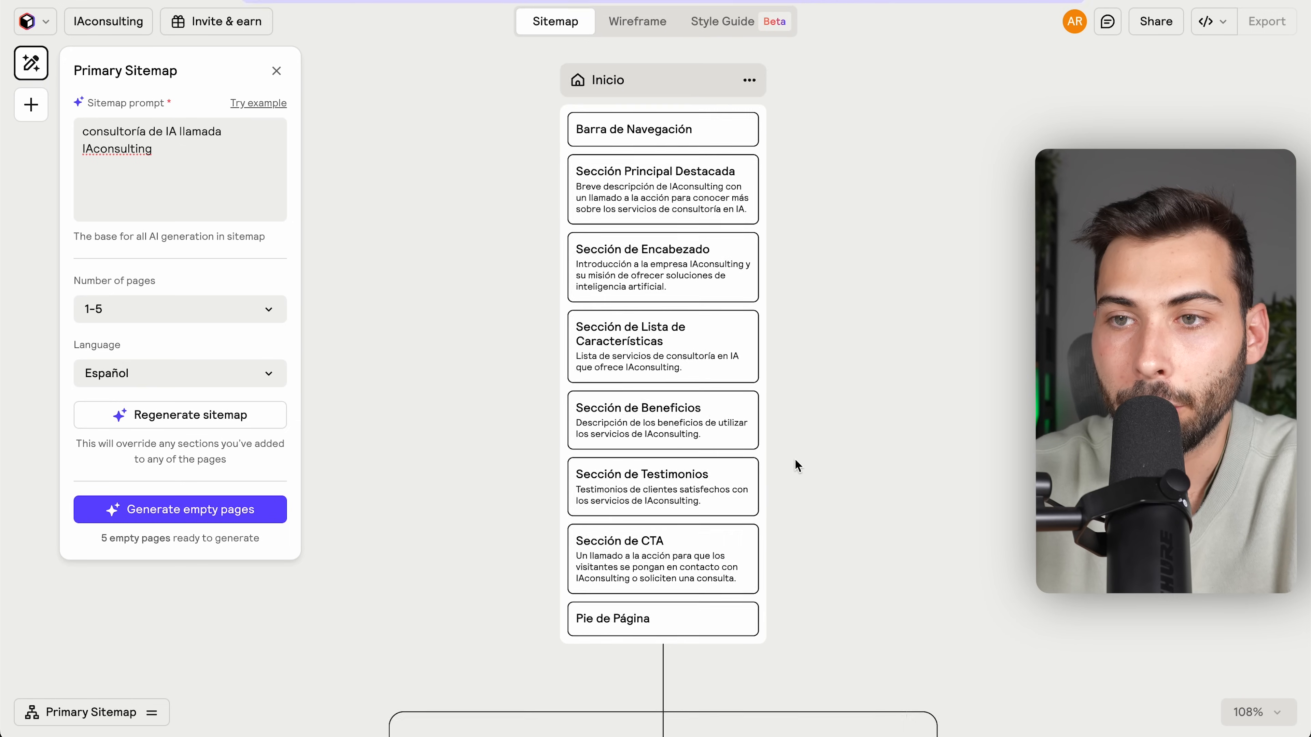
pyautogui.scroll(3, 794, 460)
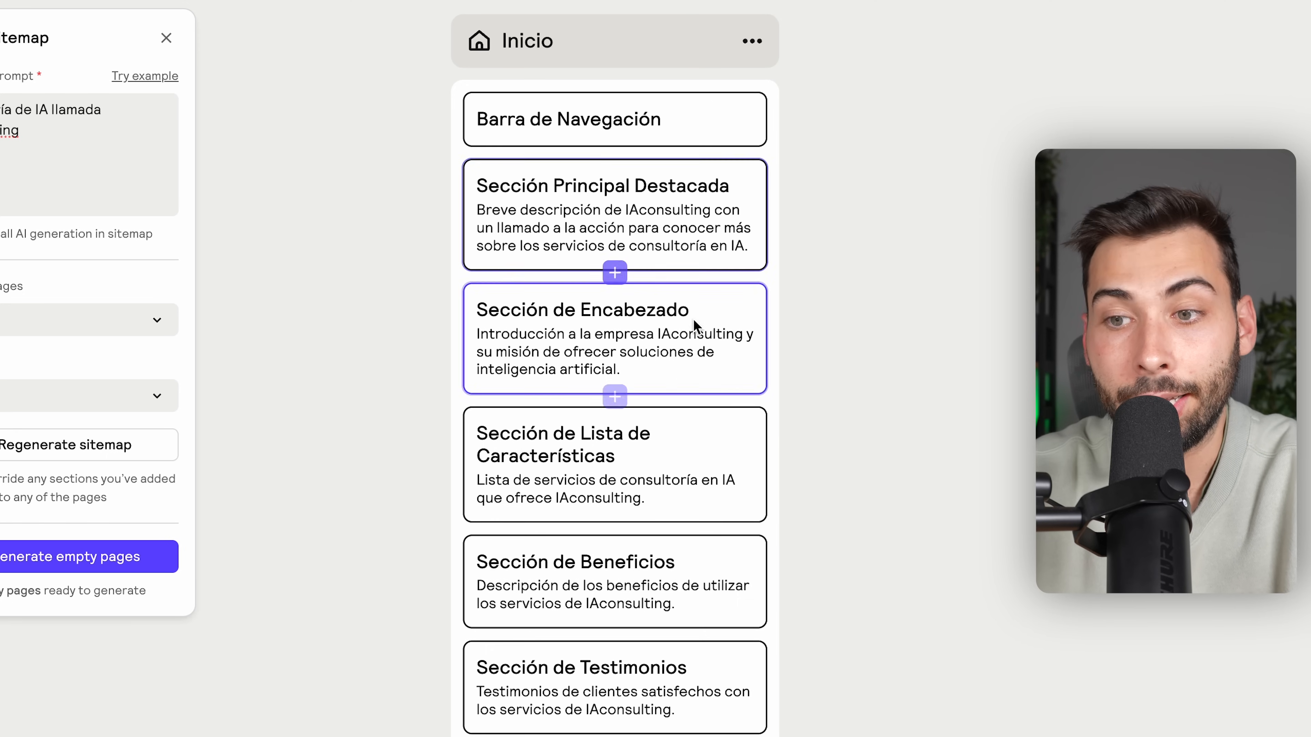
pyautogui.scroll(-6, 627, 464)
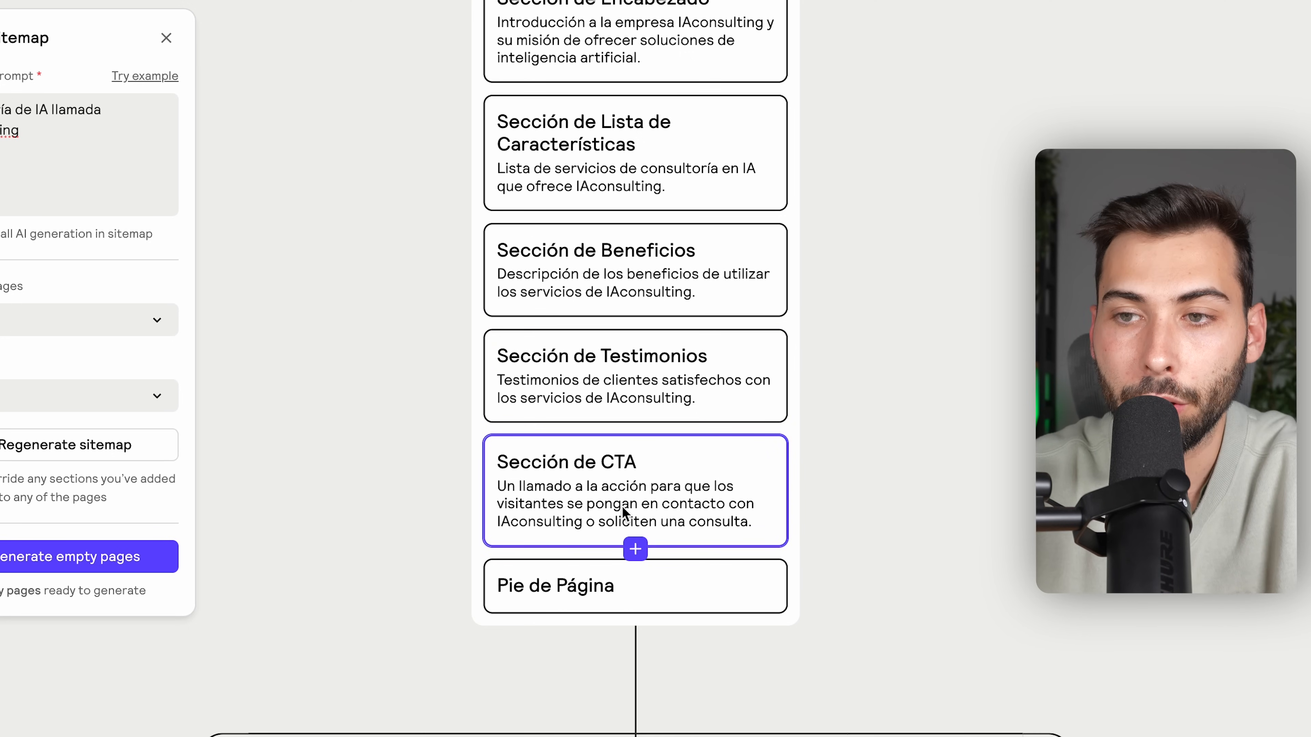
# - Select the Sección de Testimonios on the Inicio page and open its description for editing
pyautogui.click(646, 372)
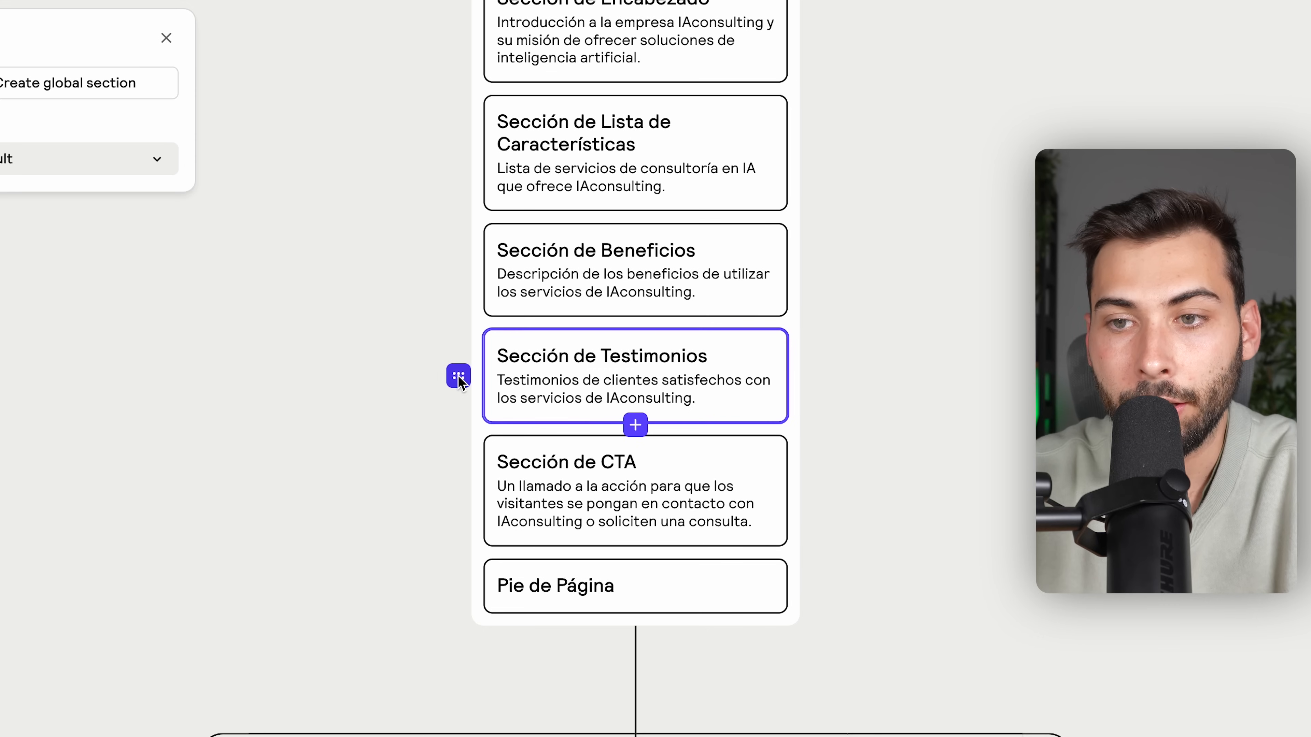
pyautogui.moveTo(458, 375); pyautogui.dragTo(480, 389)
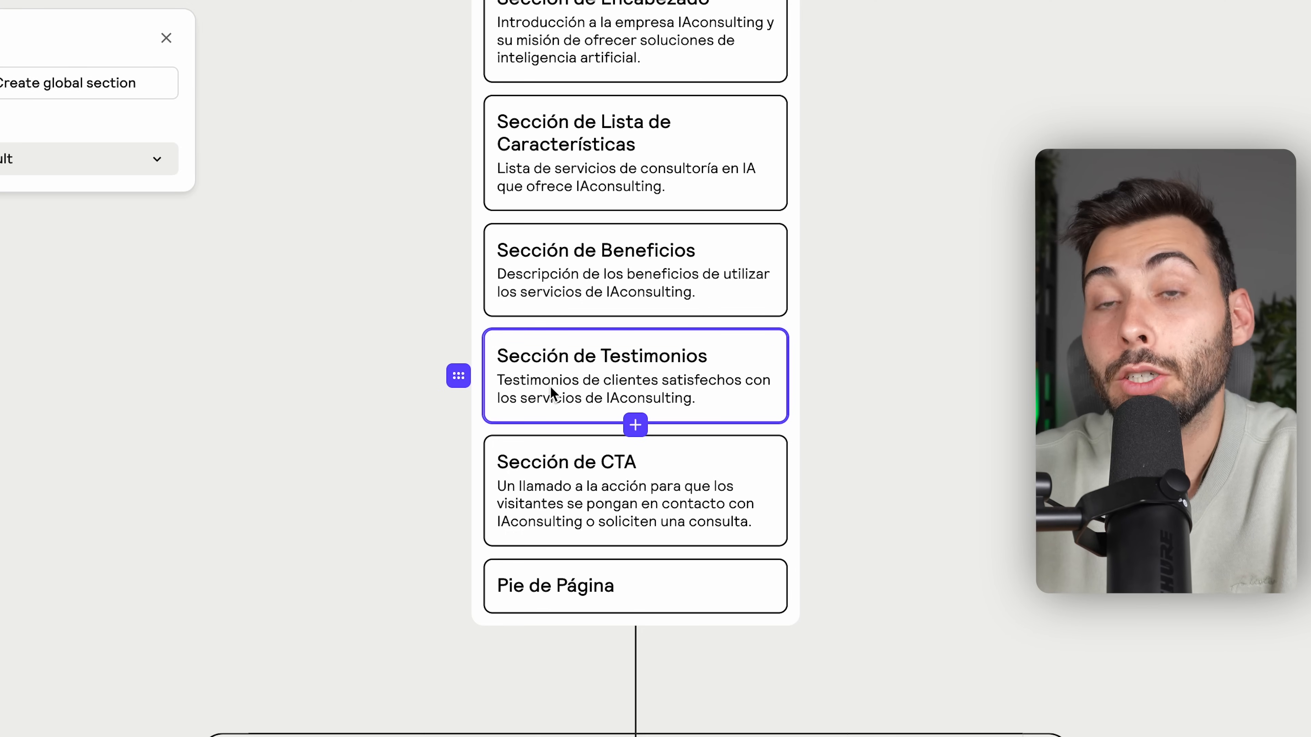
pyautogui.click(598, 380)
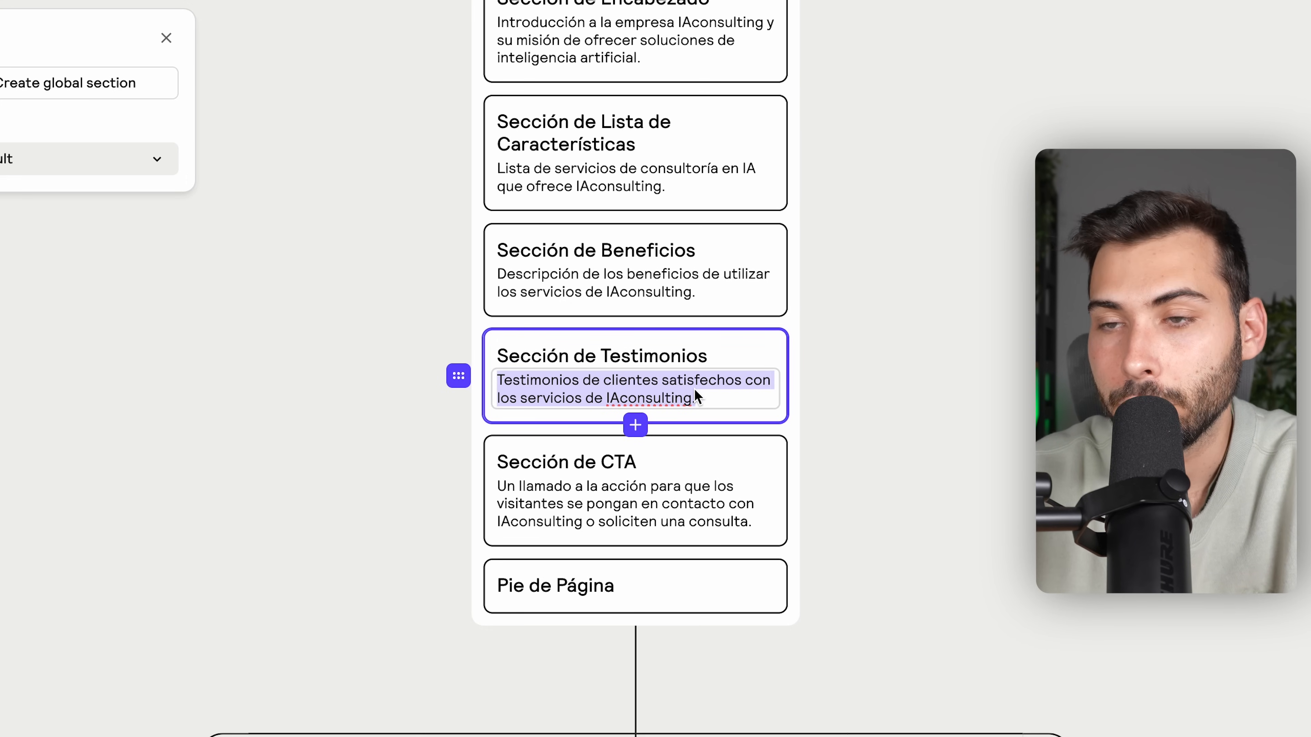
pyautogui.scroll(5, 694, 390)
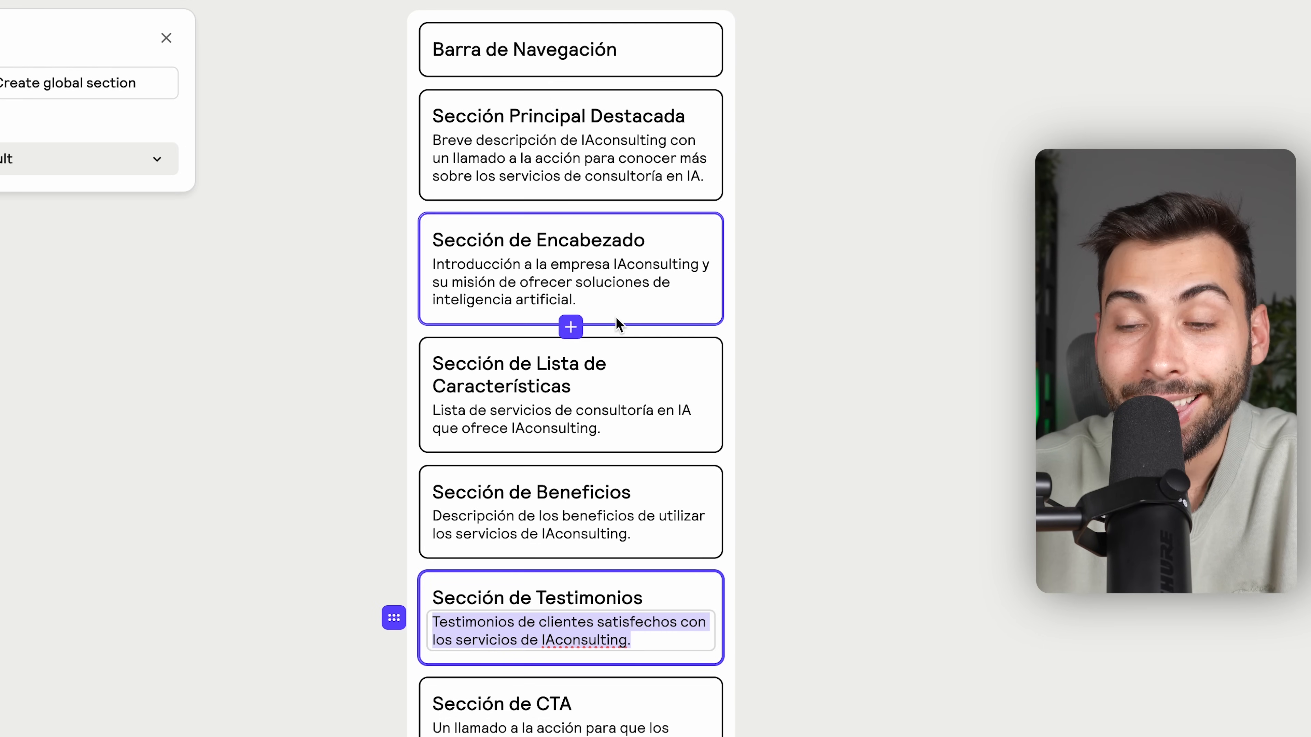
# - Add an FAQ section below the Inicio page's CTA section, titled "Sección de preguntas frecuentes" and described as "Responde a las preguntas frecuentes"
pyautogui.scroll(-5, 617, 322)
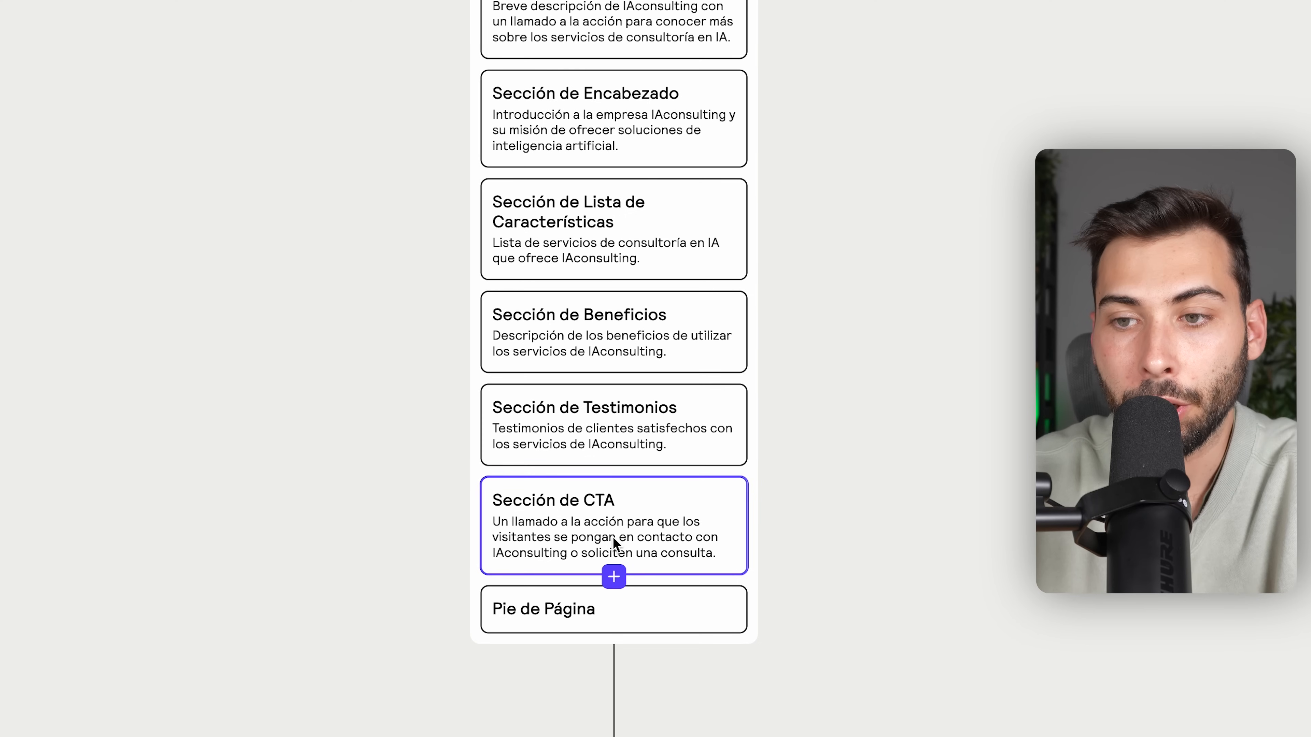
pyautogui.click(614, 577)
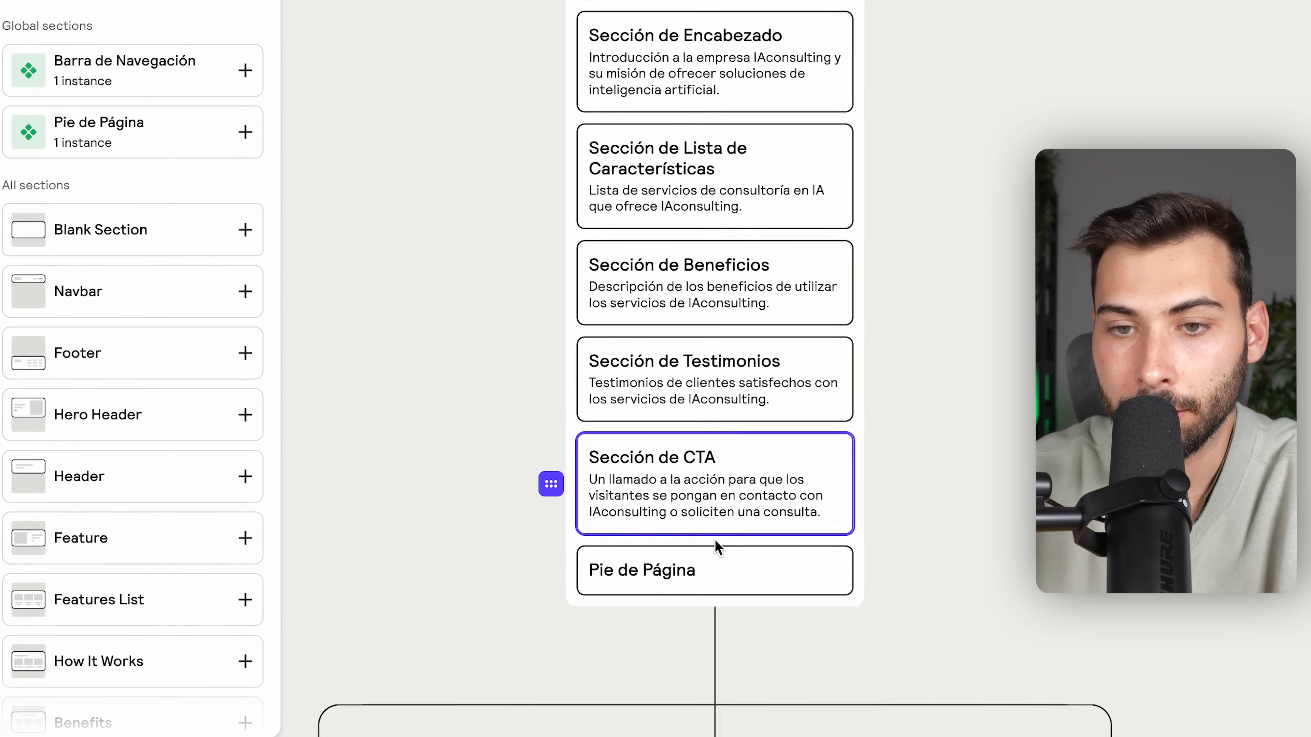
pyautogui.scroll(-10, 195, 235)
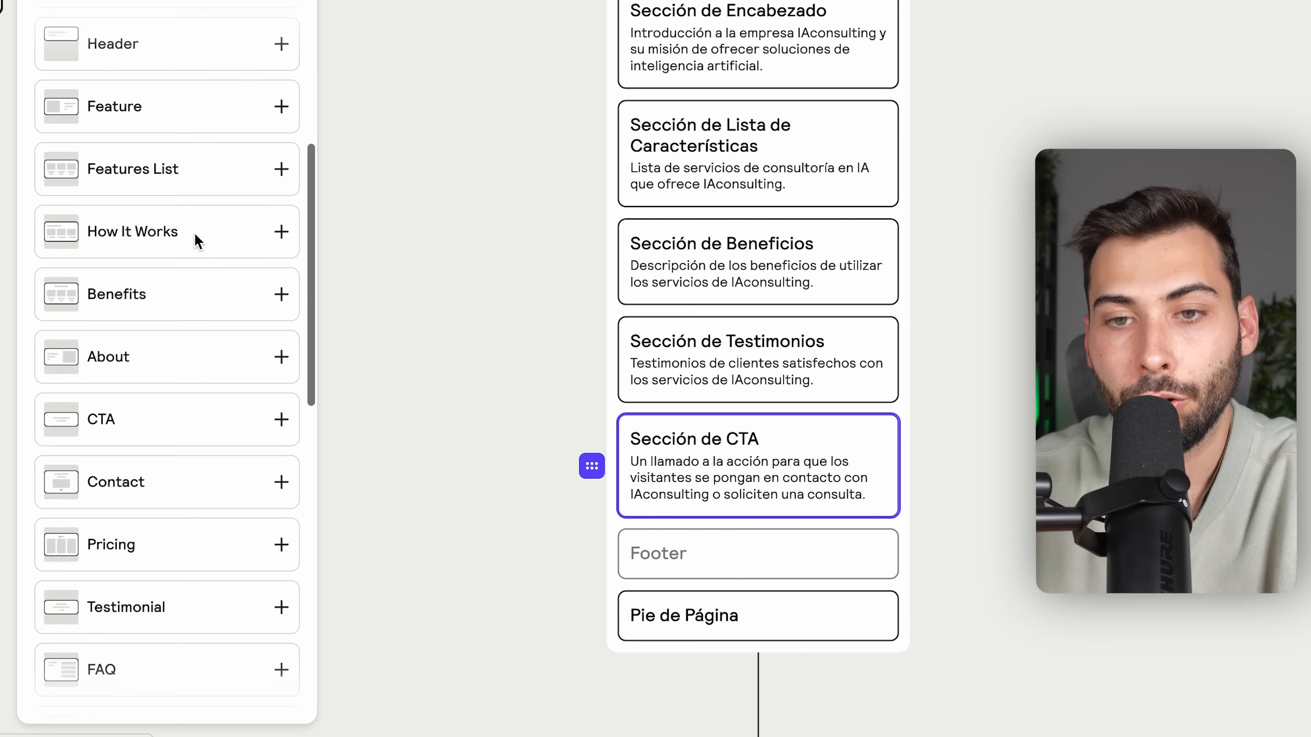
pyautogui.scroll(-5, 195, 235)
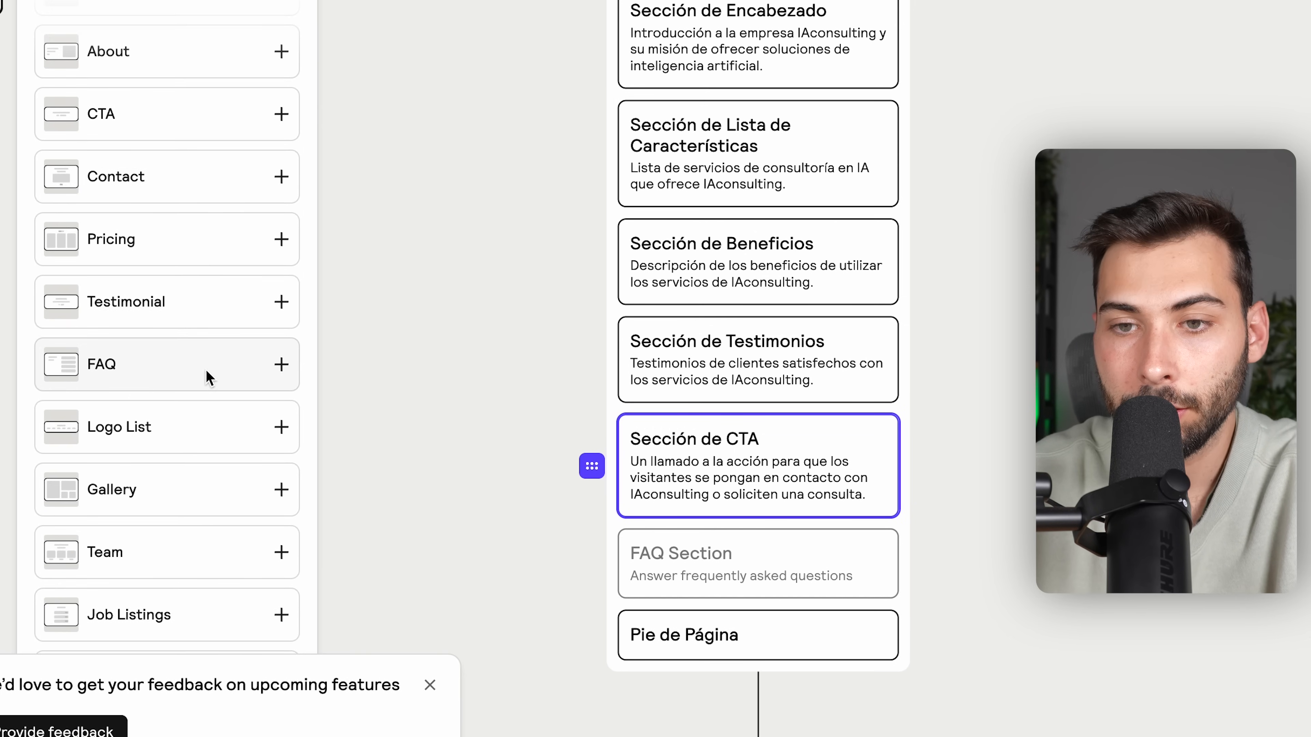
pyautogui.click(281, 365)
pyautogui.click(727, 556)
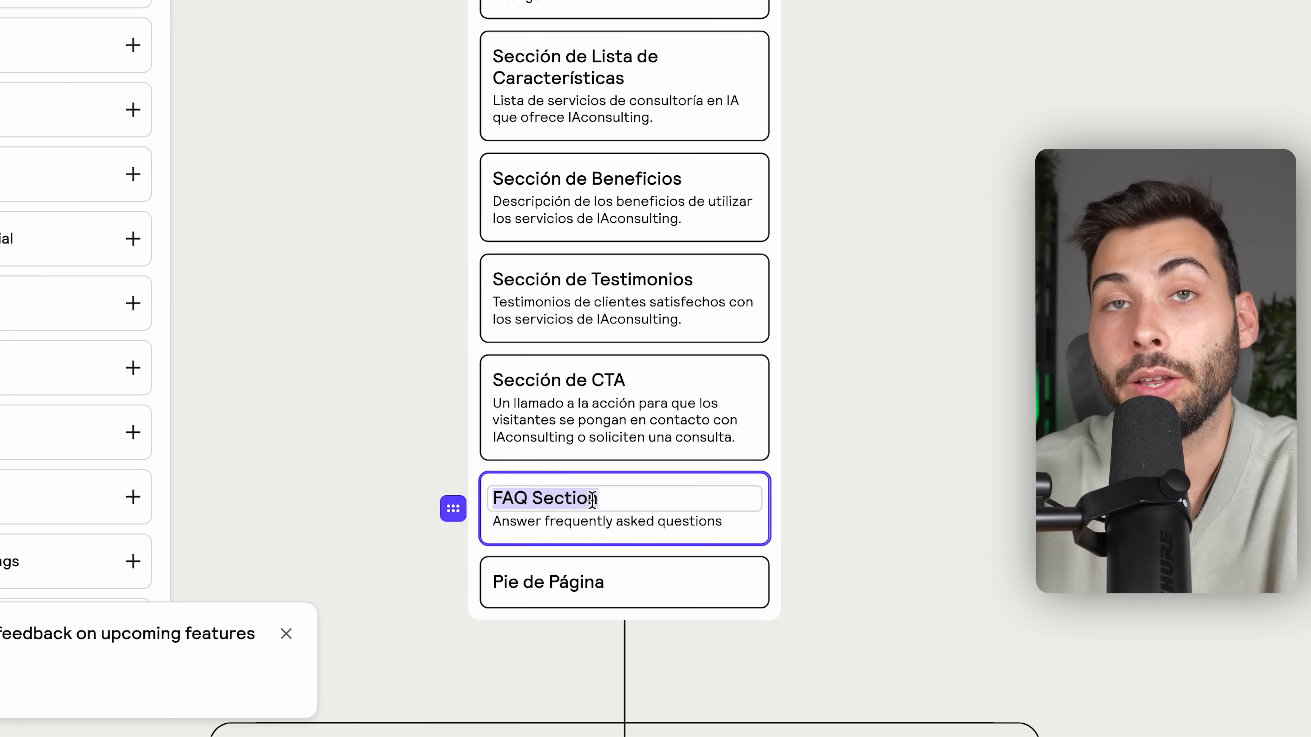
pyautogui.click(606, 520)
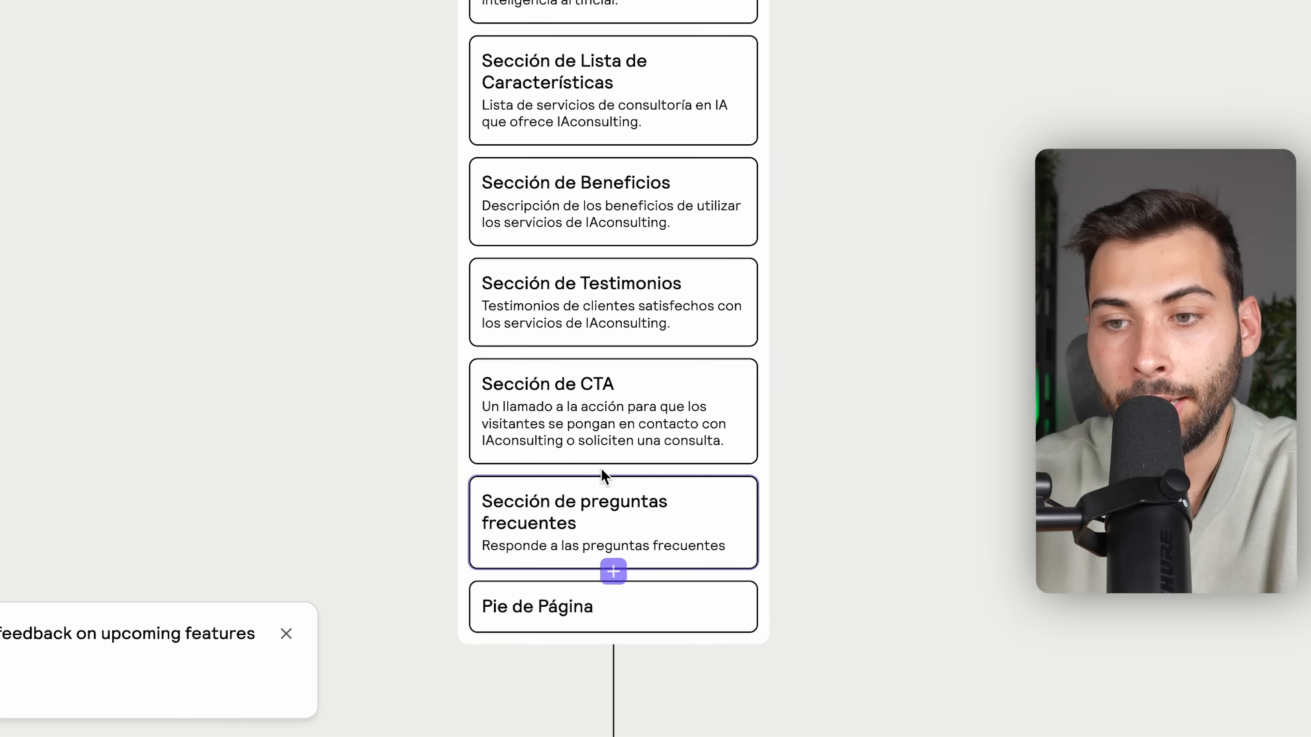
pyautogui.scroll(-4, 558, 552)
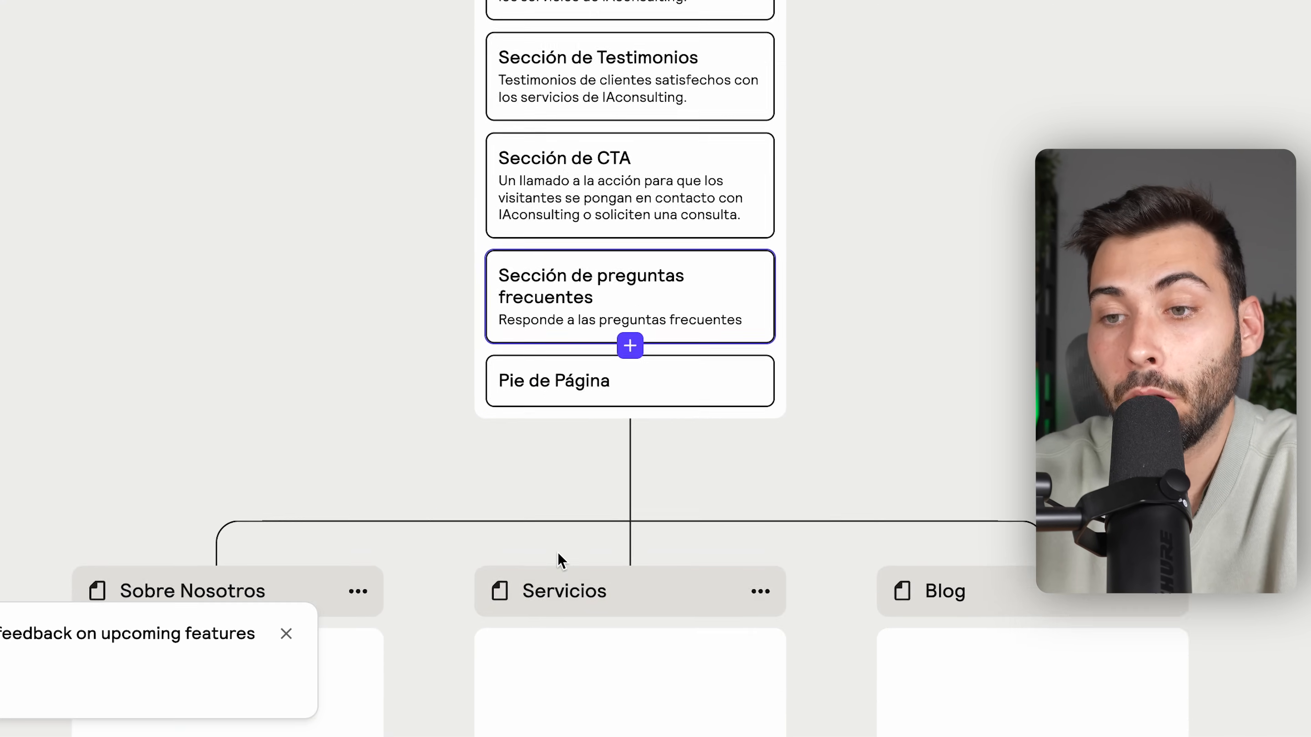
pyautogui.scroll(-7, 558, 558)
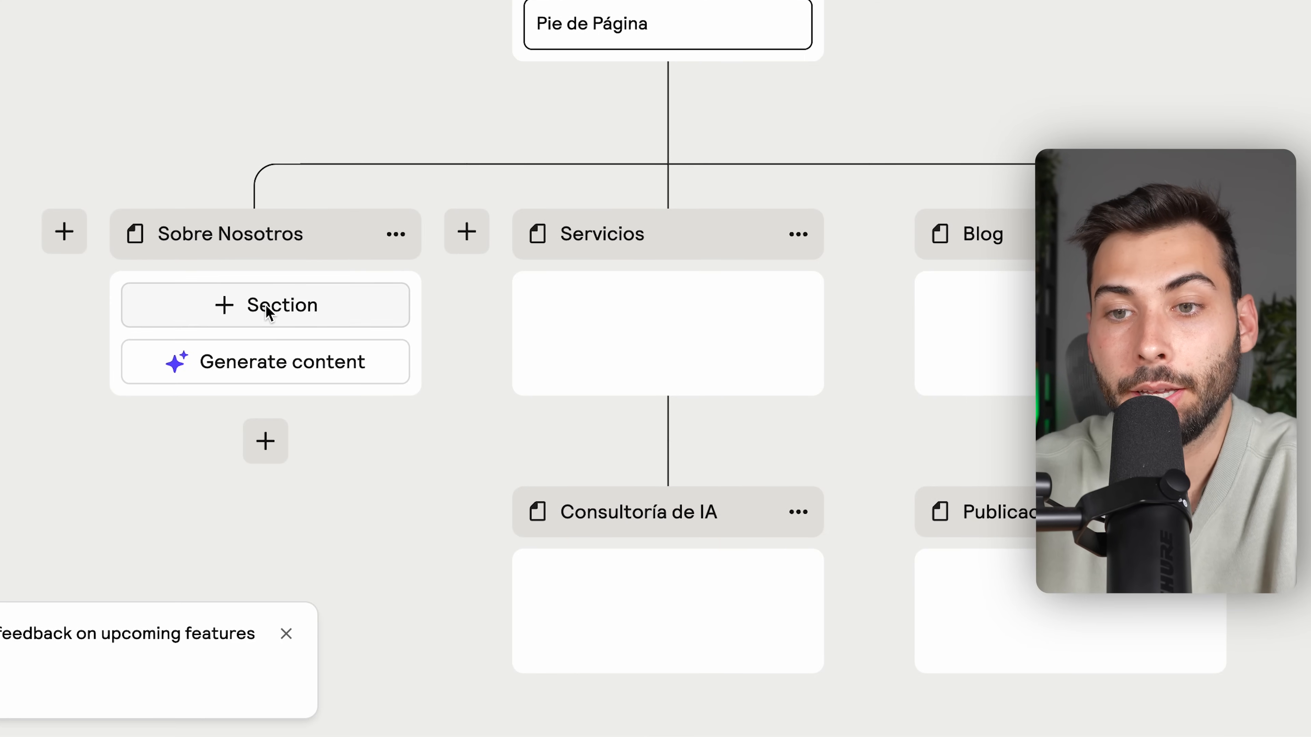
pyautogui.click(308, 310)
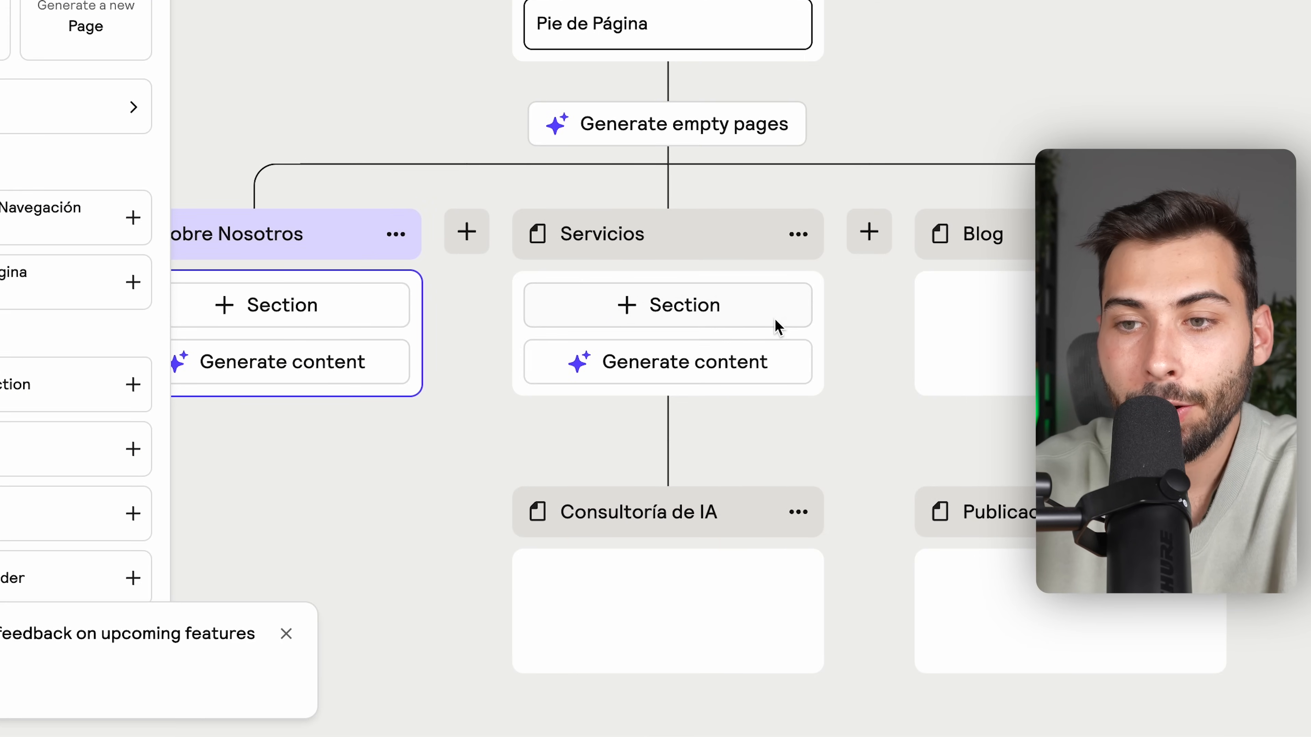
pyautogui.click(883, 349)
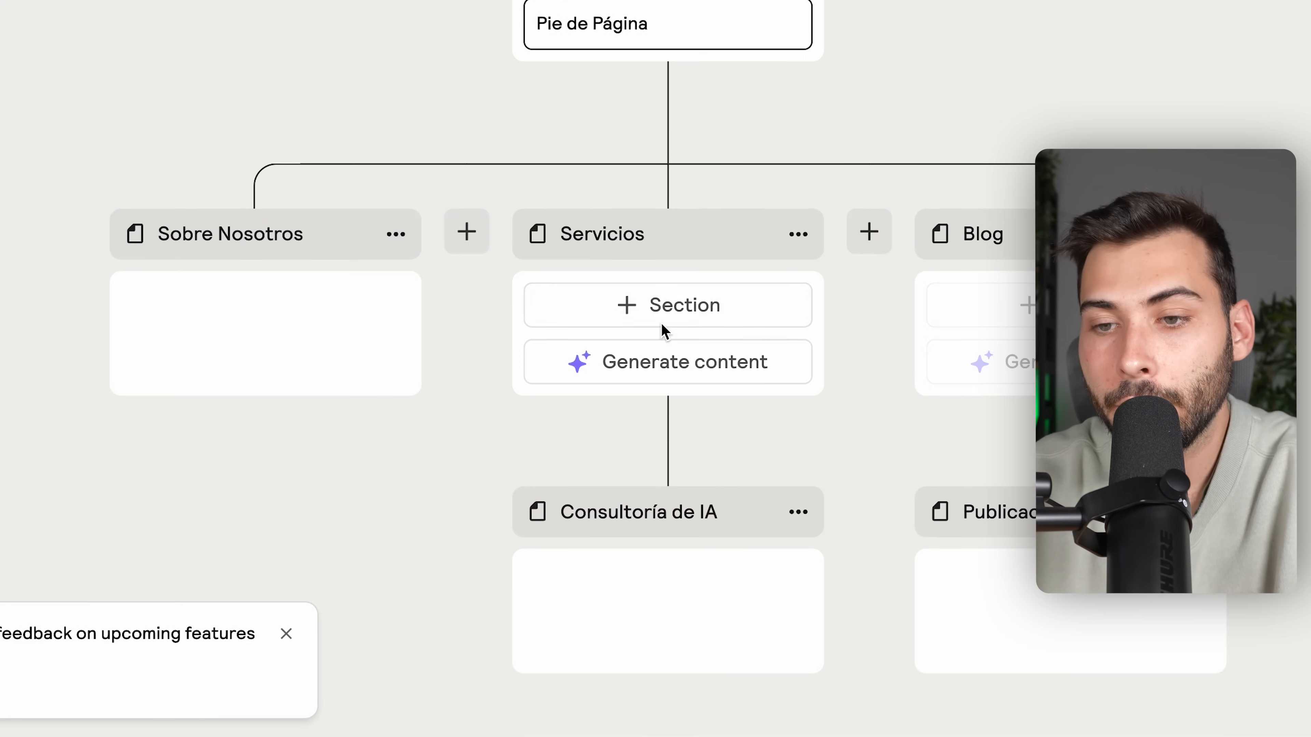
# - Generate AI section content for the empty Sobre Nosotros page
pyautogui.scroll(-3, 551, 325)
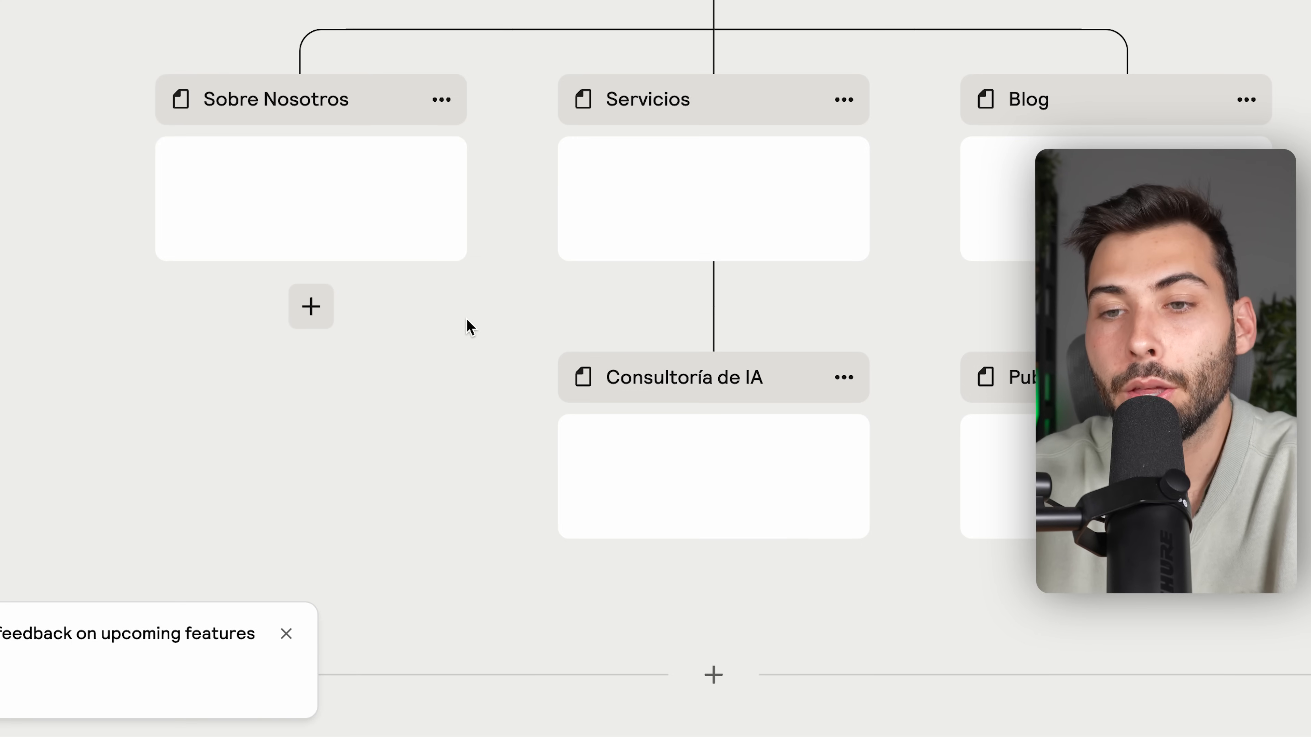
pyautogui.moveTo(360, 165)
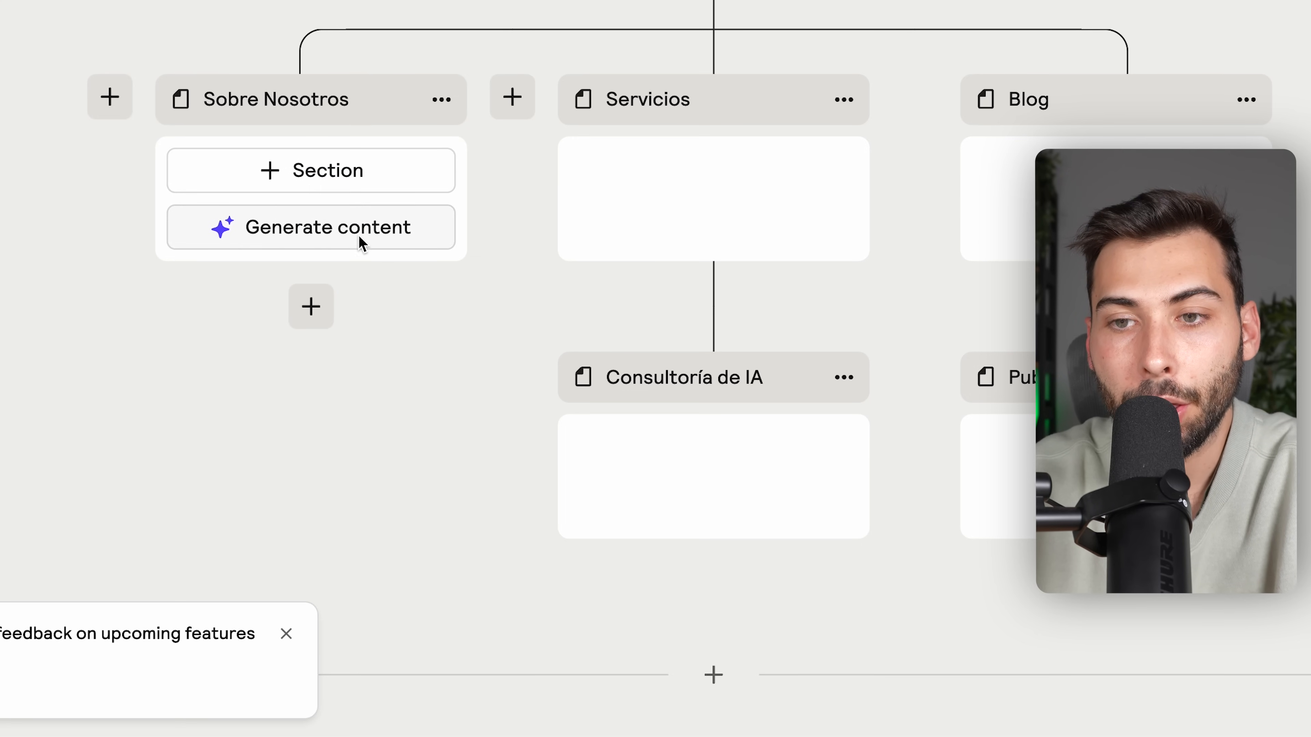
pyautogui.click(324, 238)
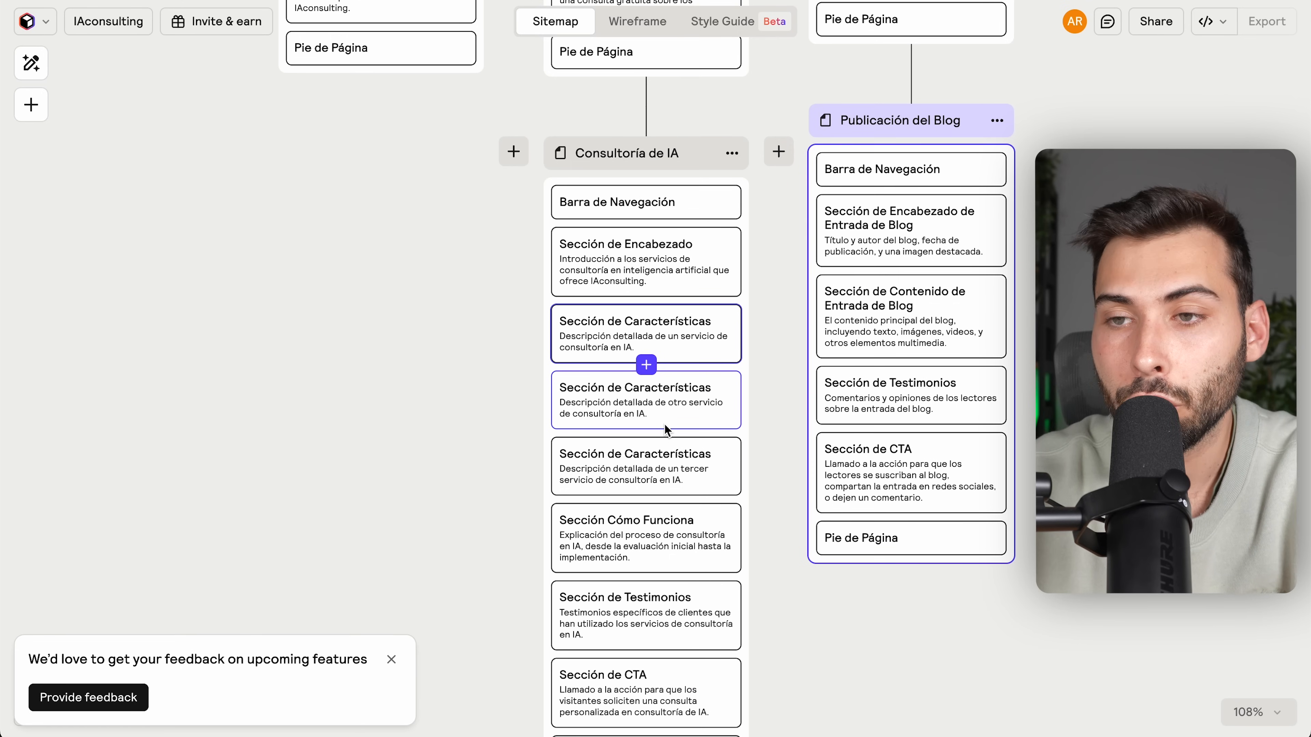
# - Switch the IAconsulting project from the sitemap to its wireframe view
pyautogui.scroll(-5, 664, 423)
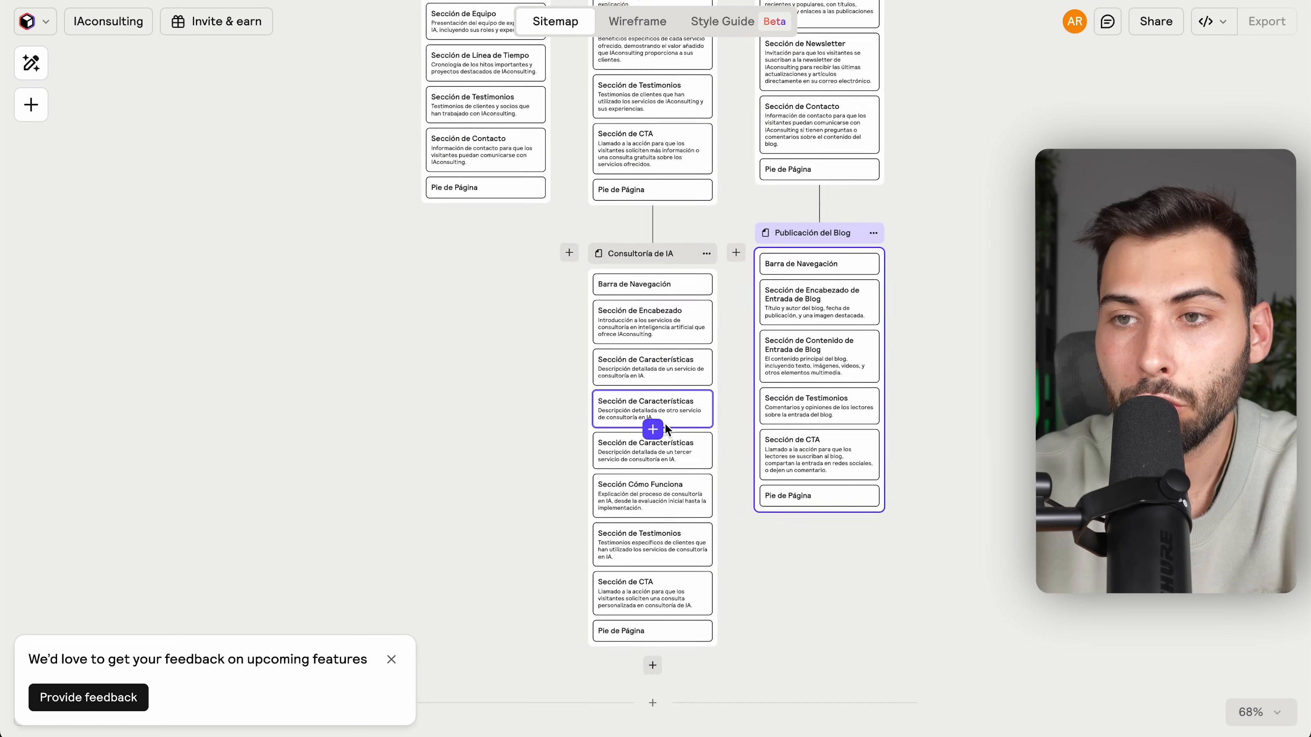
pyautogui.scroll(4, 664, 423)
pyautogui.scroll(6, 664, 422)
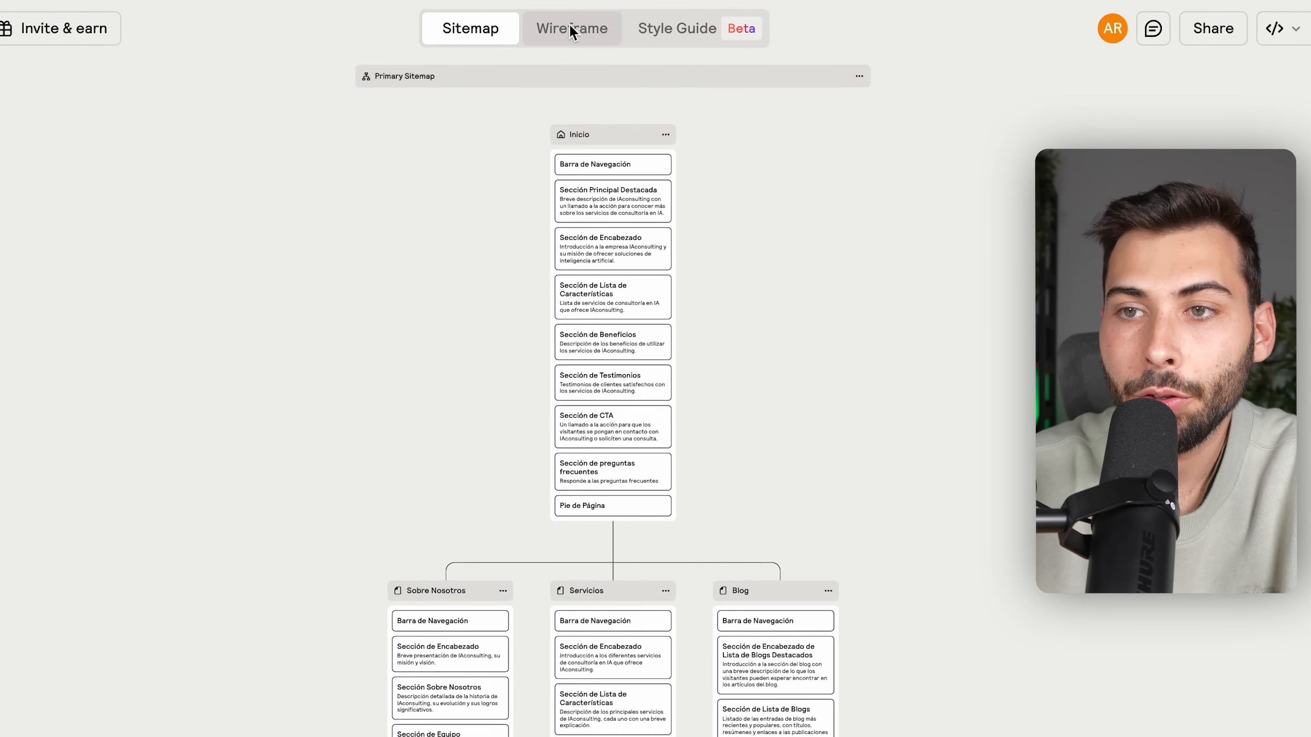
pyautogui.click(507, 47)
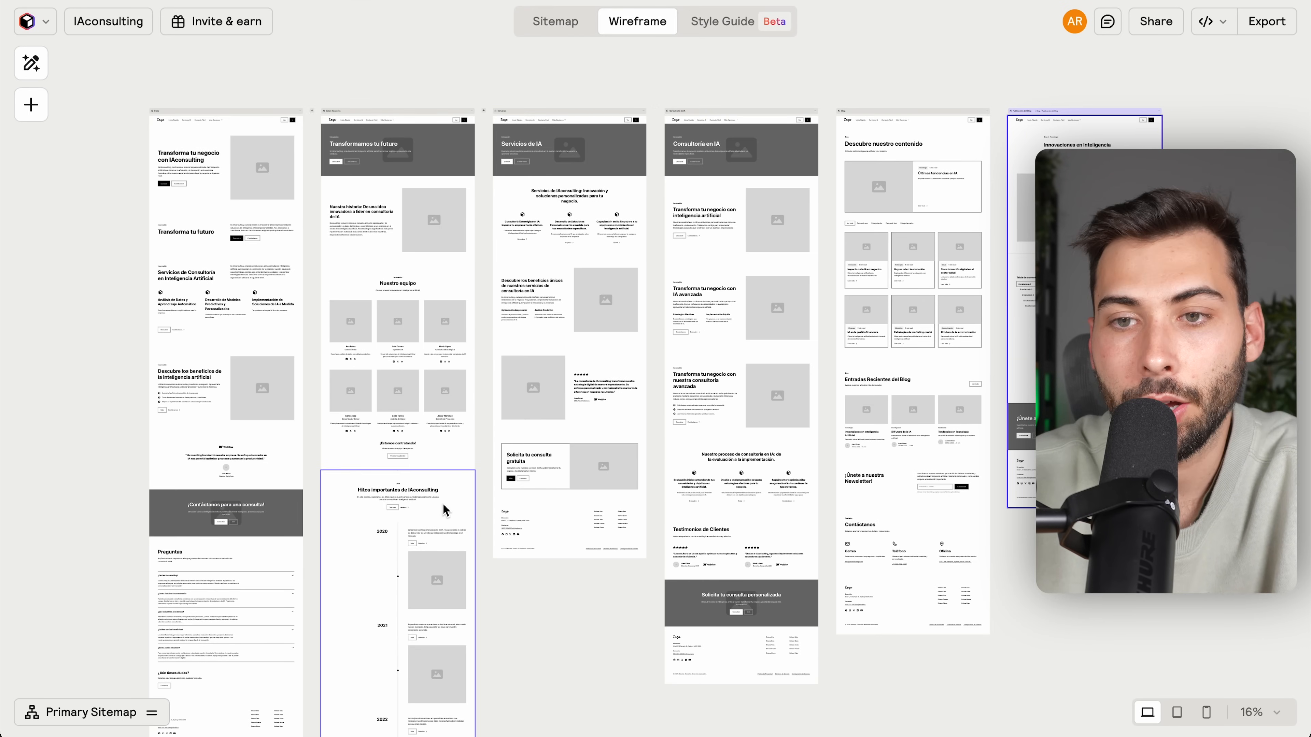
# - Examine the Inicio page's wireframe from the hero section down to the client testimonial
pyautogui.scroll(5, 131, 147)
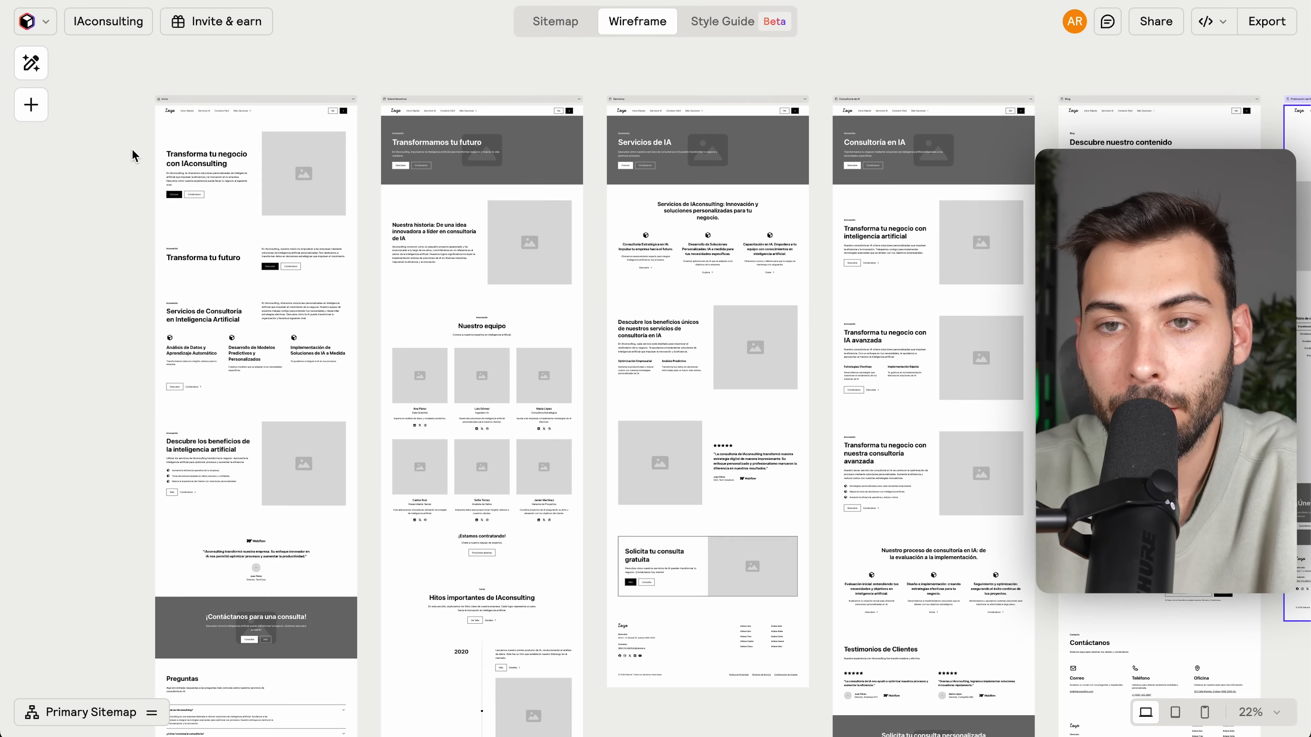
pyautogui.scroll(2, 131, 148)
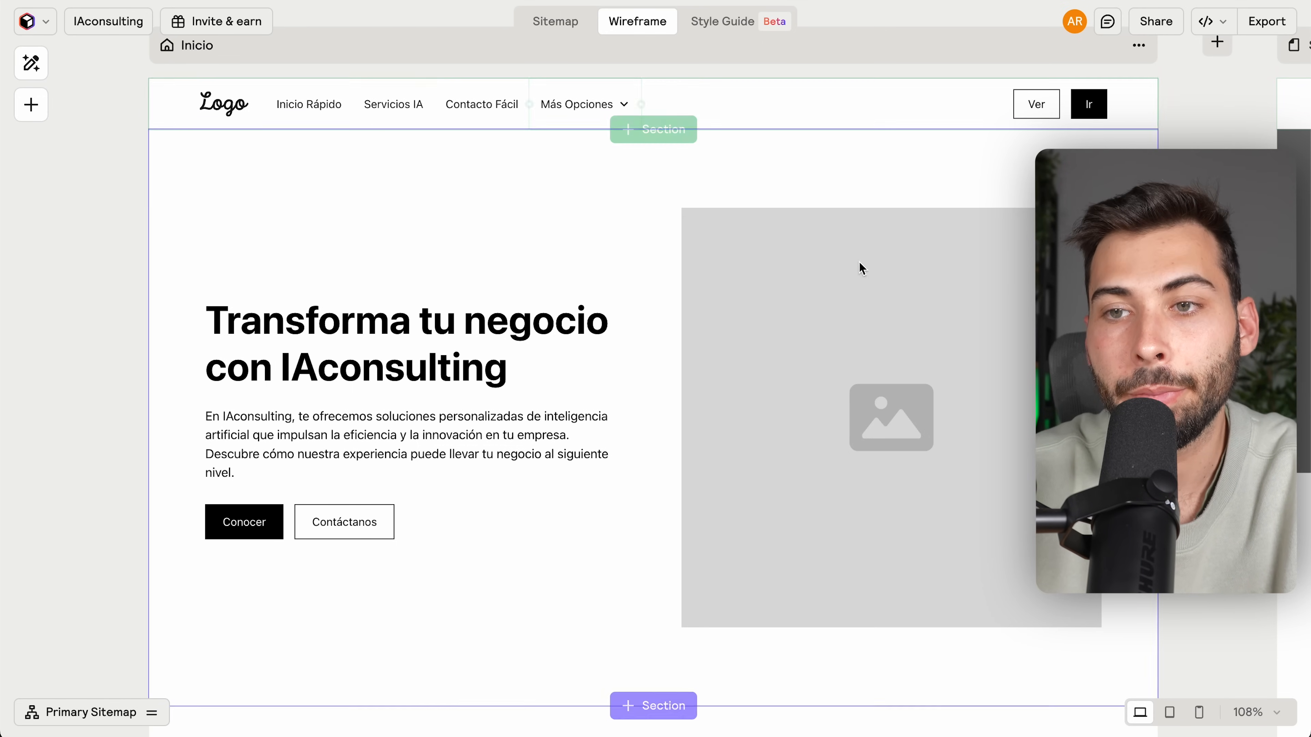
pyautogui.scroll(-10, 484, 522)
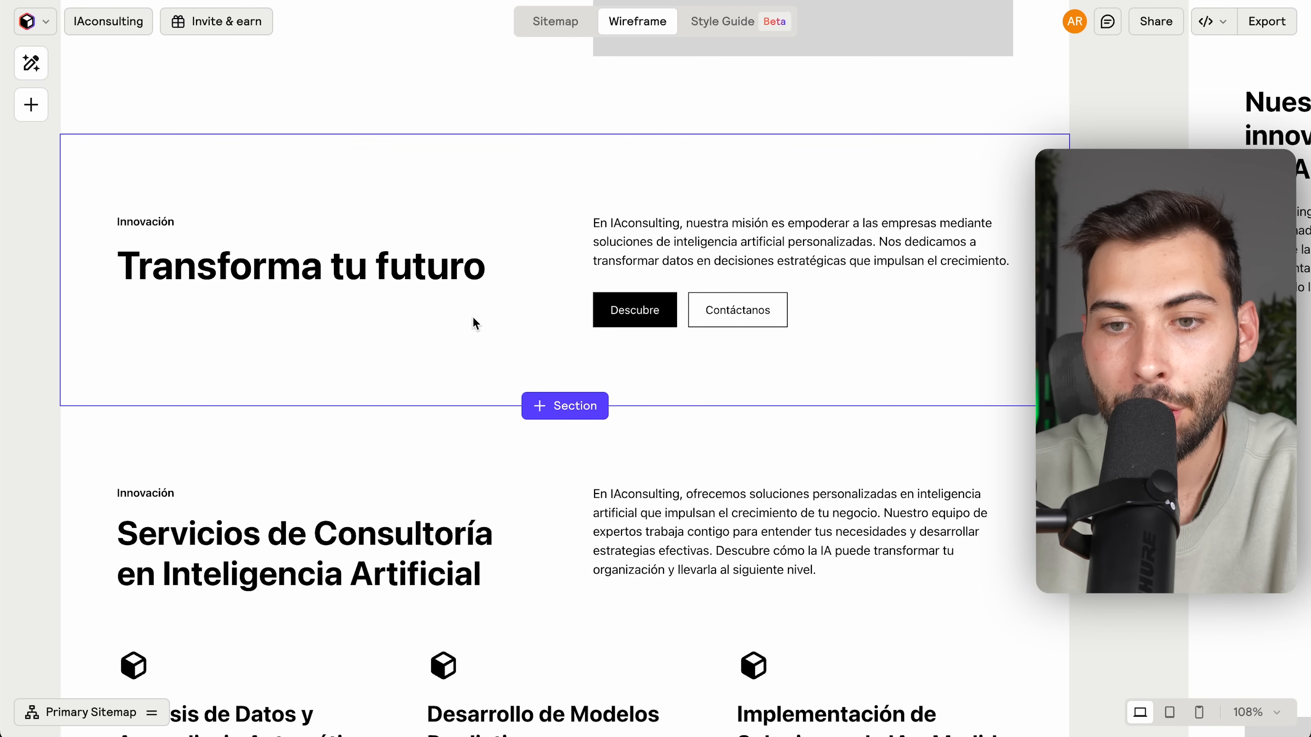
pyautogui.scroll(-5, 465, 519)
pyautogui.scroll(-15, 460, 510)
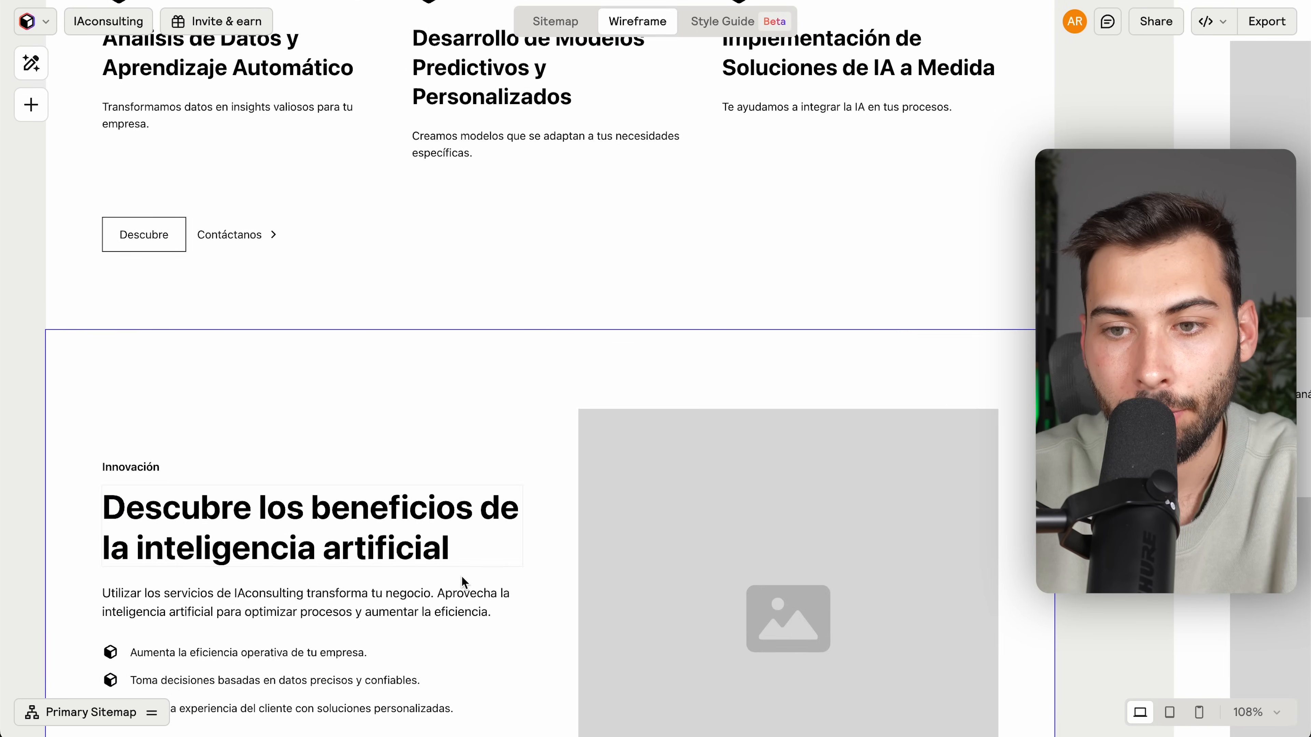
pyautogui.scroll(-4, 461, 574)
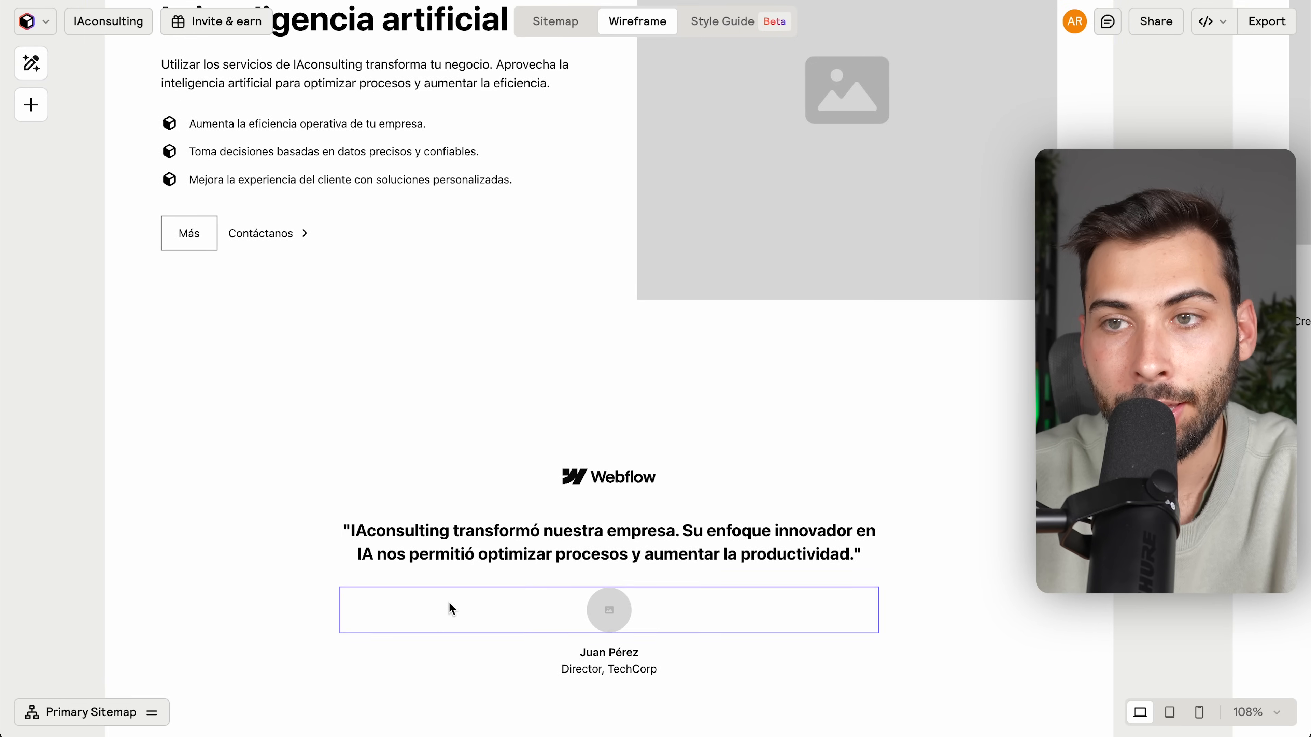
pyautogui.scroll(-2, 449, 602)
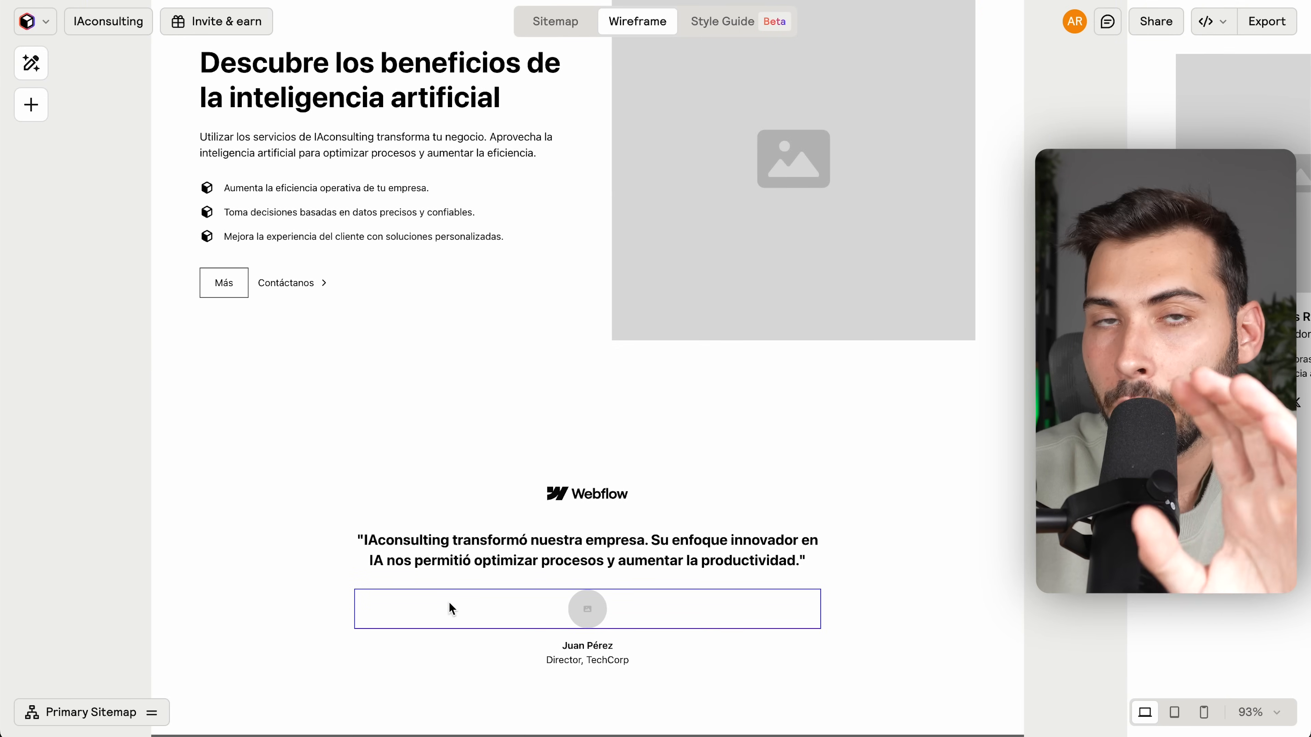
pyautogui.scroll(20, 449, 604)
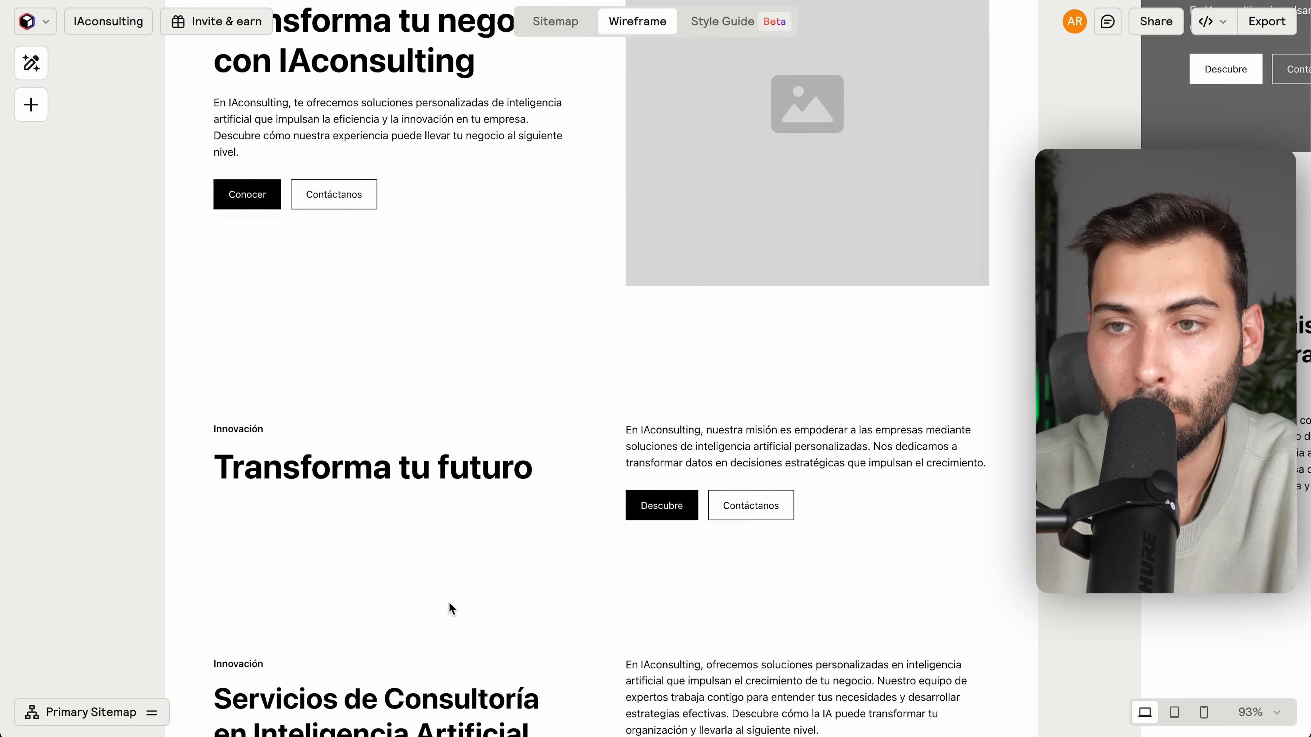
pyautogui.scroll(5, 449, 610)
pyautogui.scroll(3, 553, 516)
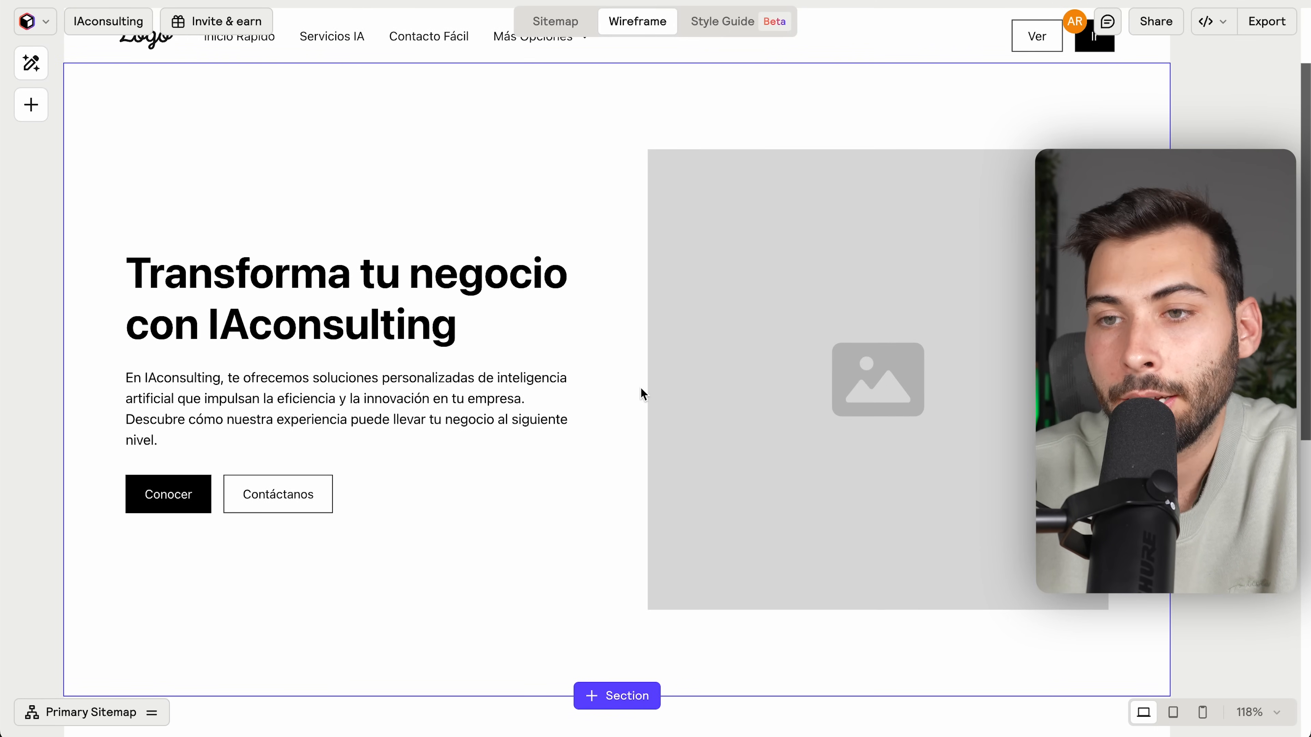
# - Set the Inicio hero section's style to Card and its asset placement to Left
pyautogui.click(676, 263)
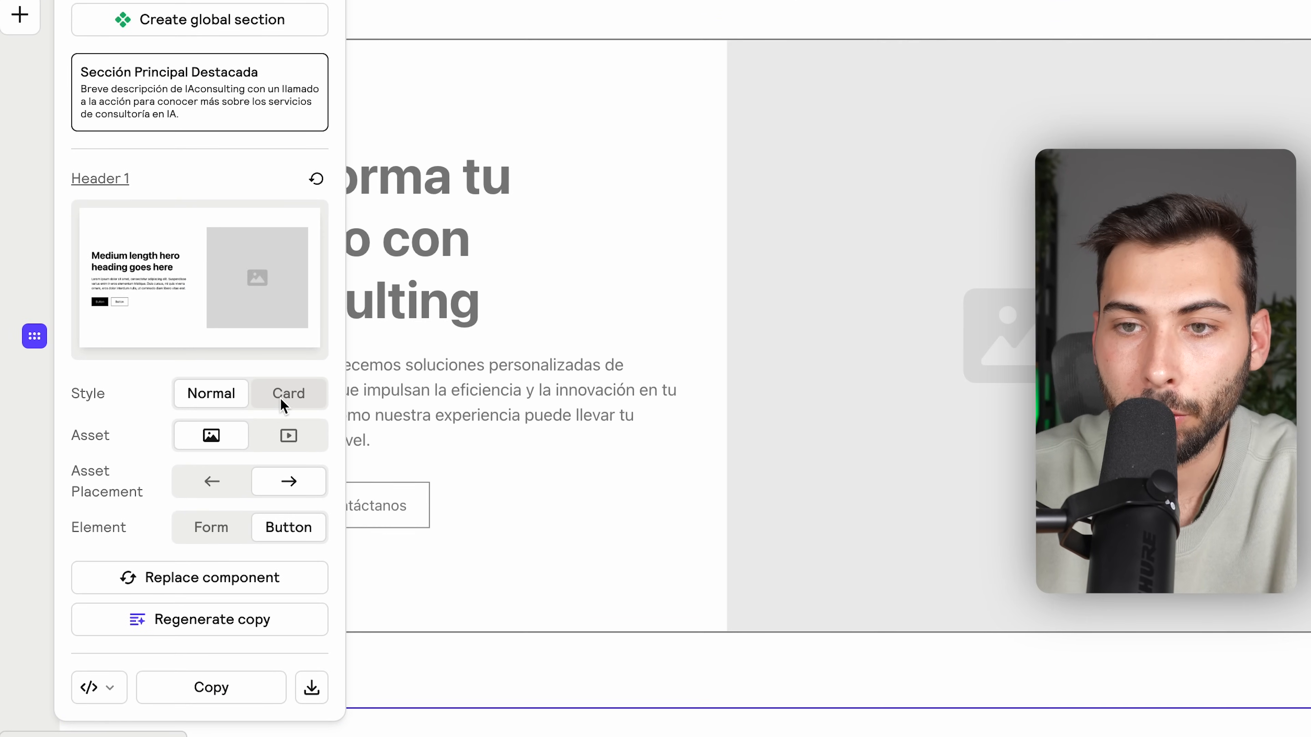
pyautogui.click(281, 399)
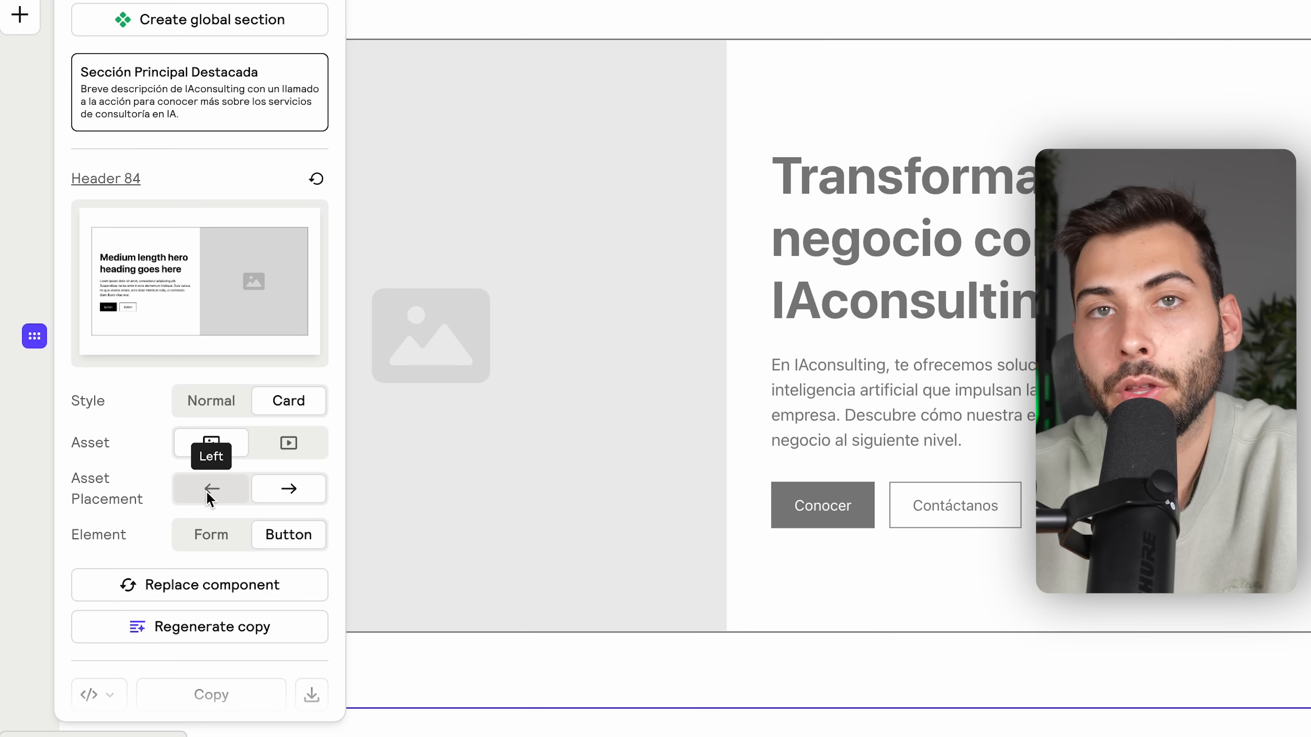
pyautogui.click(209, 490)
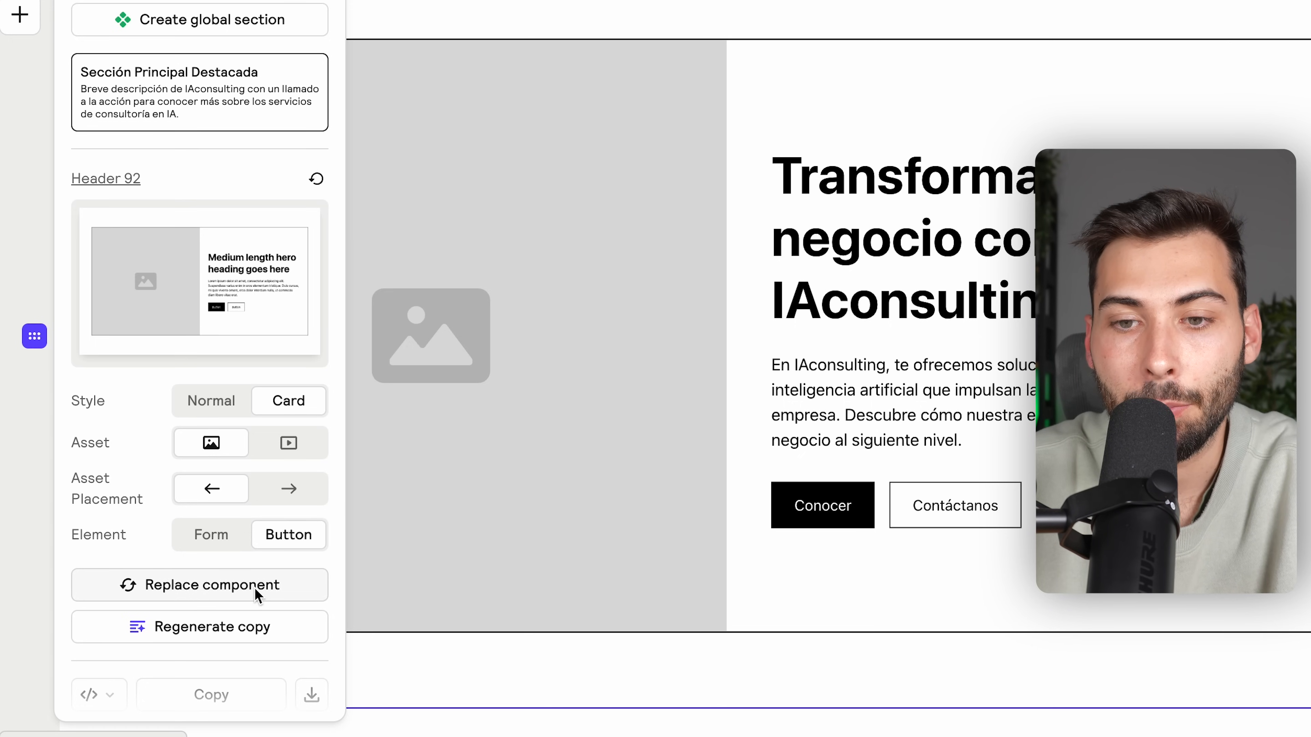
# - Replace the Inicio hero component with Header 78, the centred heading above two rows of images
pyautogui.click(242, 594)
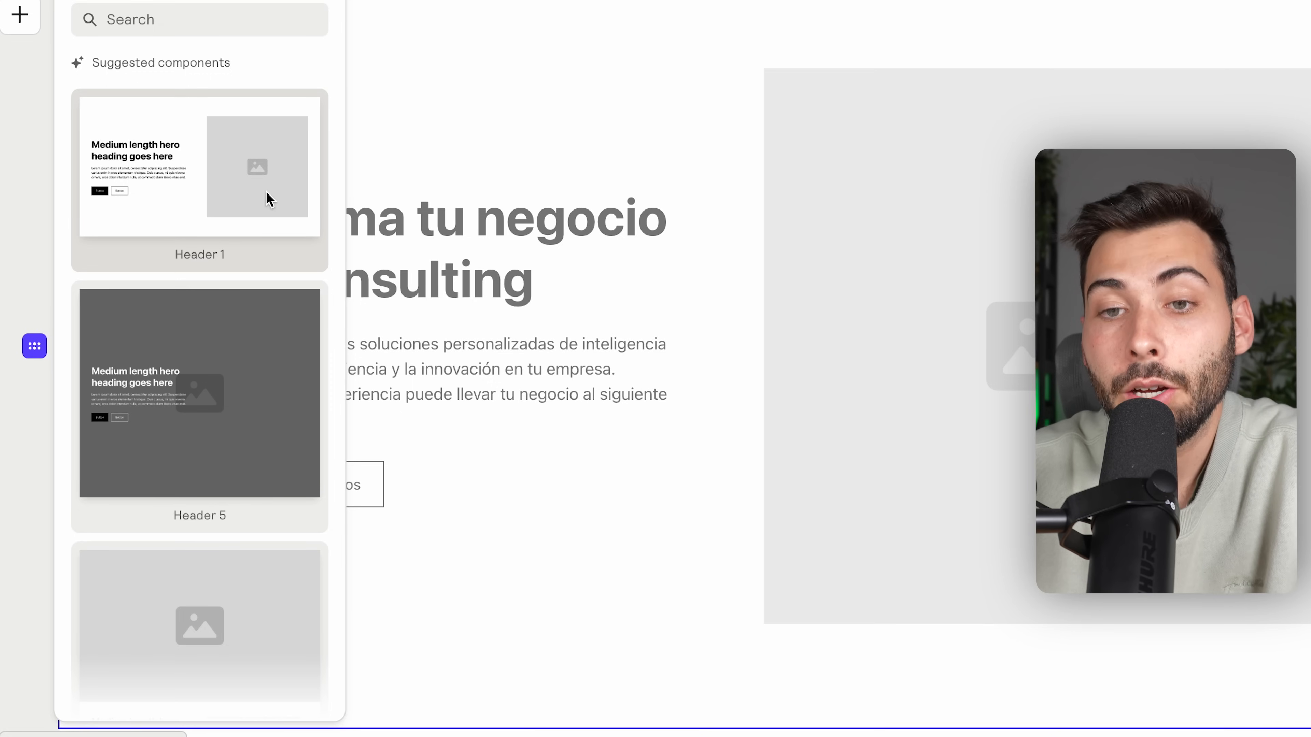
pyautogui.scroll(-5, 267, 199)
pyautogui.scroll(-15, 268, 197)
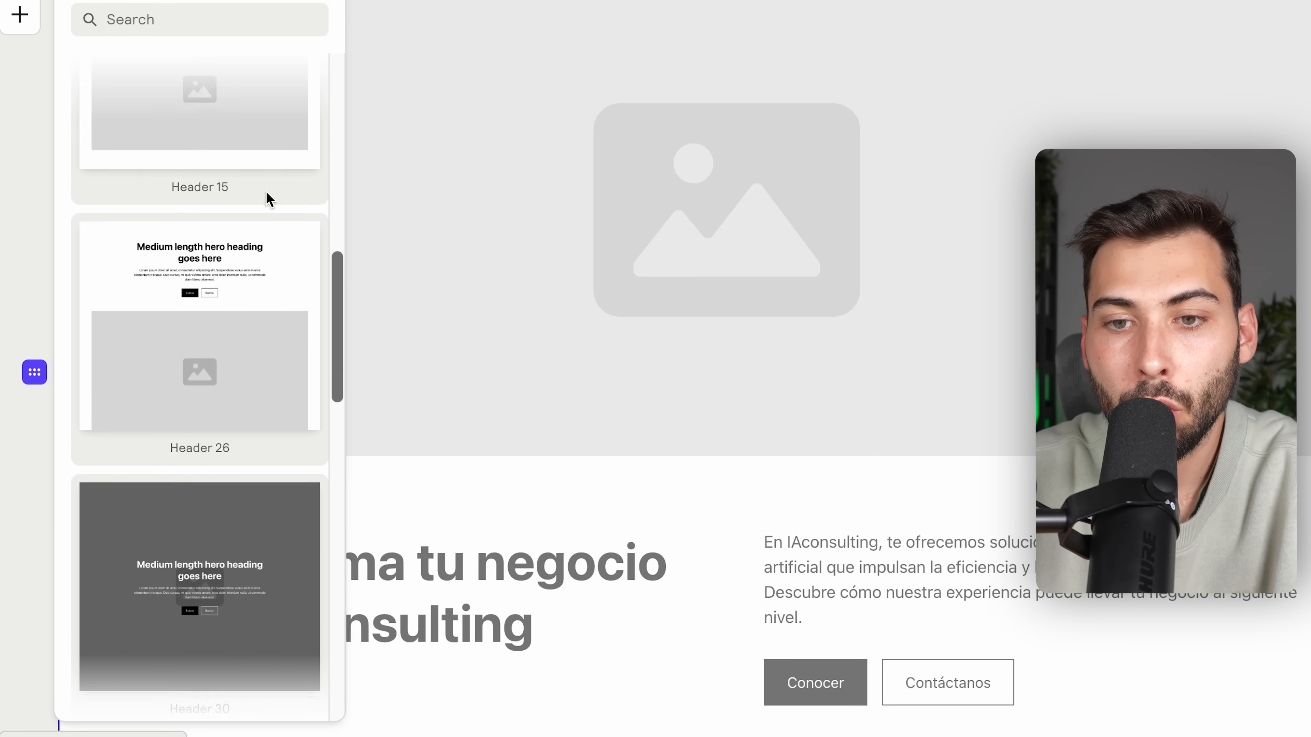
pyautogui.scroll(-15, 266, 193)
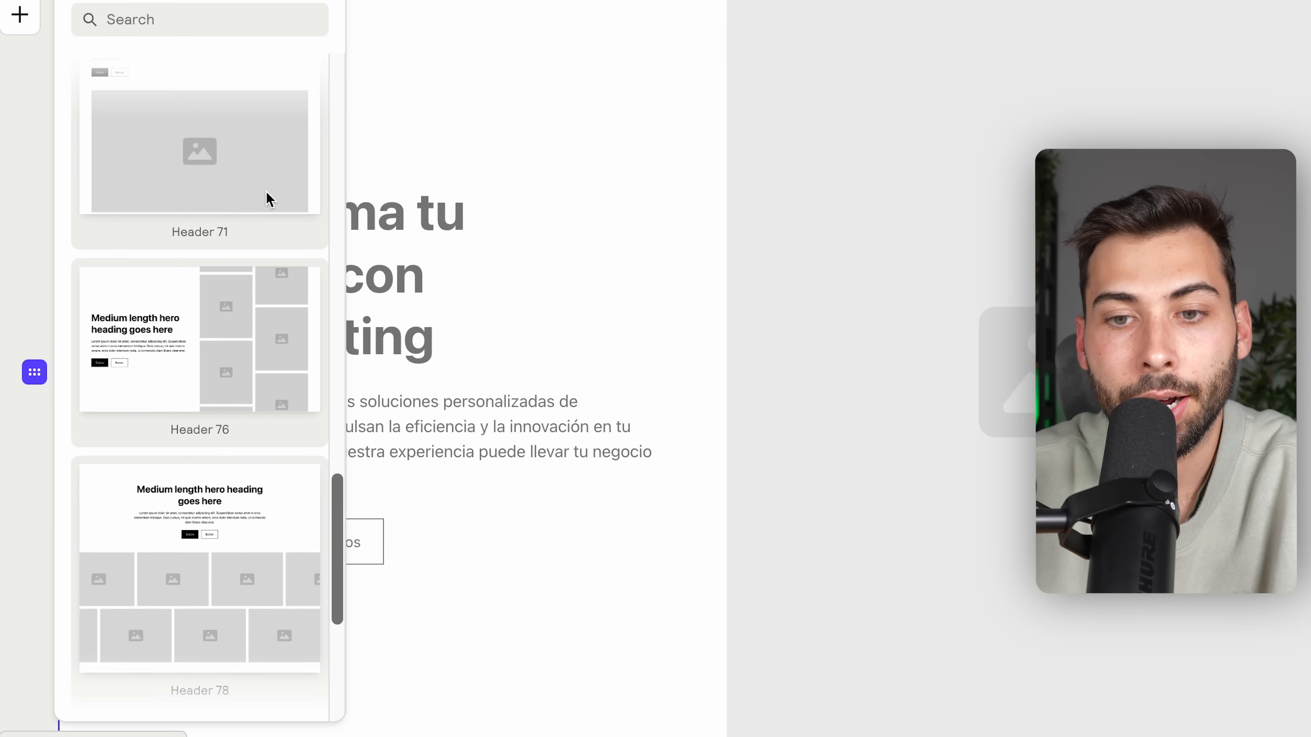
pyautogui.scroll(-2, 266, 193)
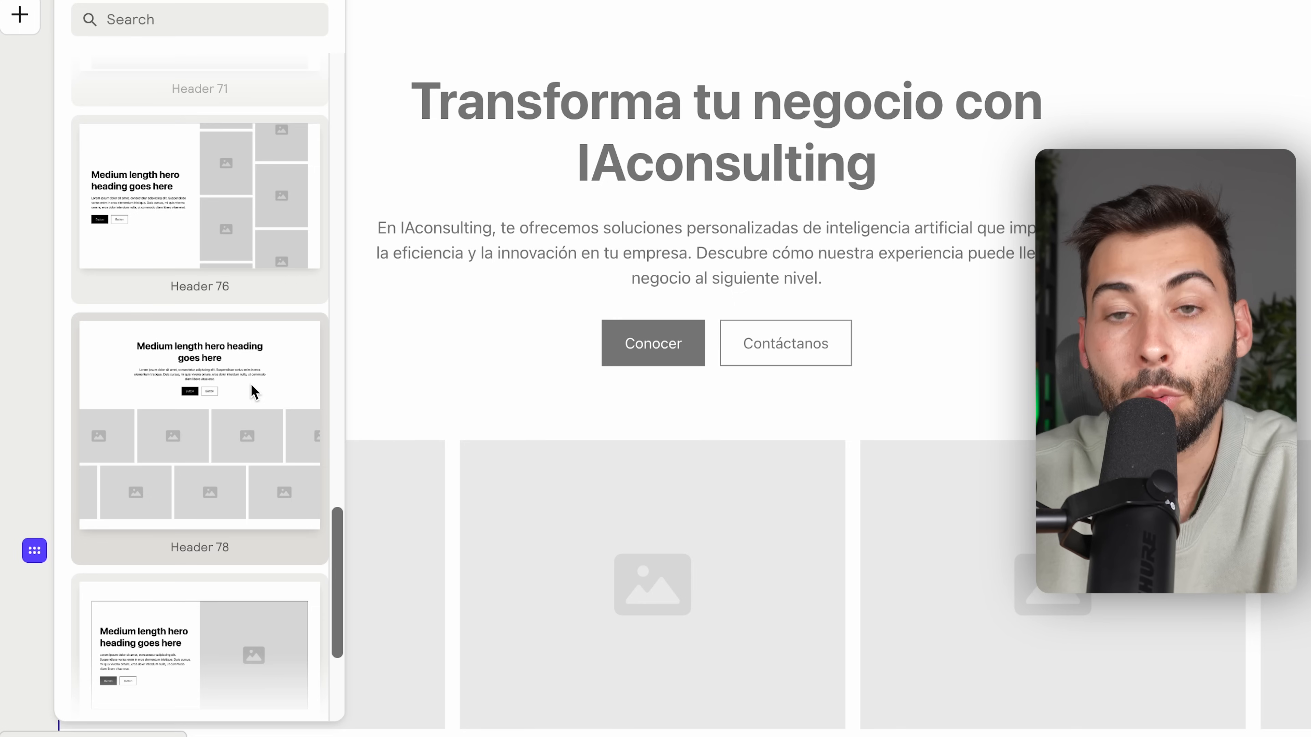
pyautogui.click(236, 395)
# - Select the paragraph under the hero heading and open the AI writing options for it
pyautogui.hscroll(-2, 681, 337)
pyautogui.scroll(-1, 680, 336)
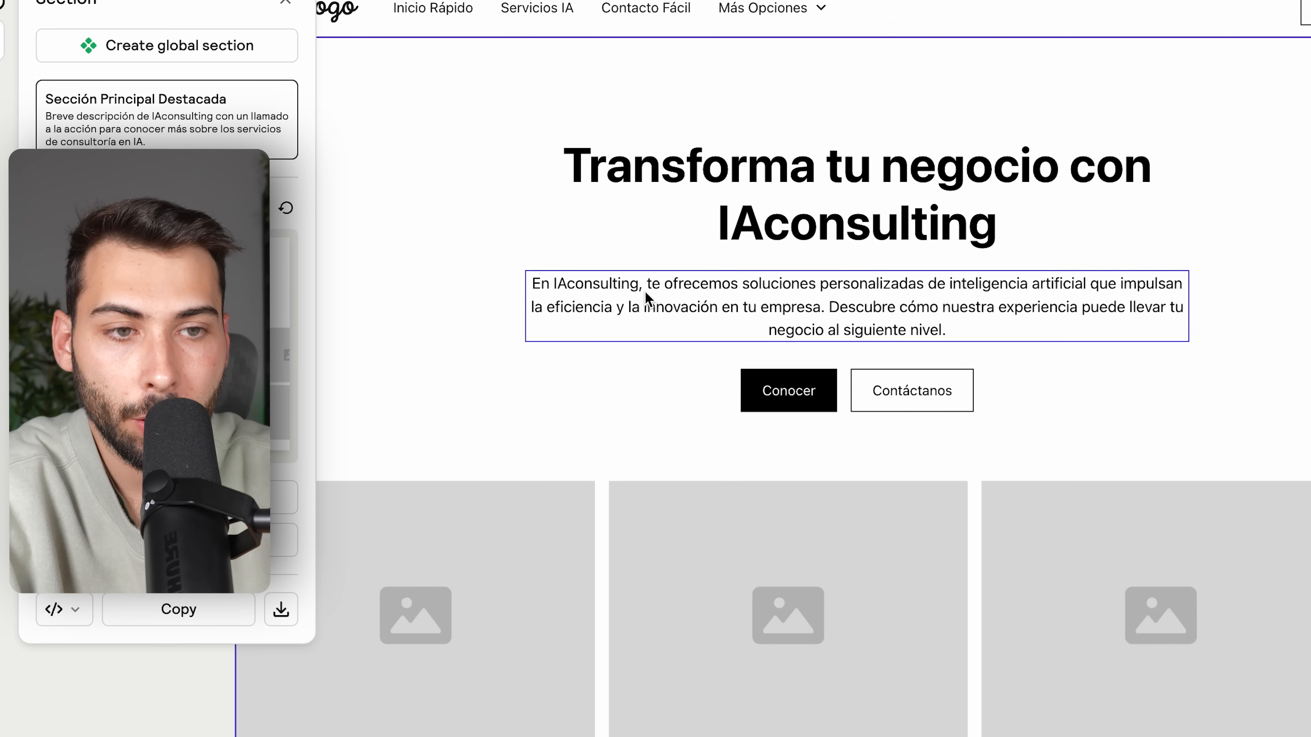
pyautogui.tripleClick(660, 305)
pyautogui.moveTo(946, 331); pyautogui.dragTo(921, 333)
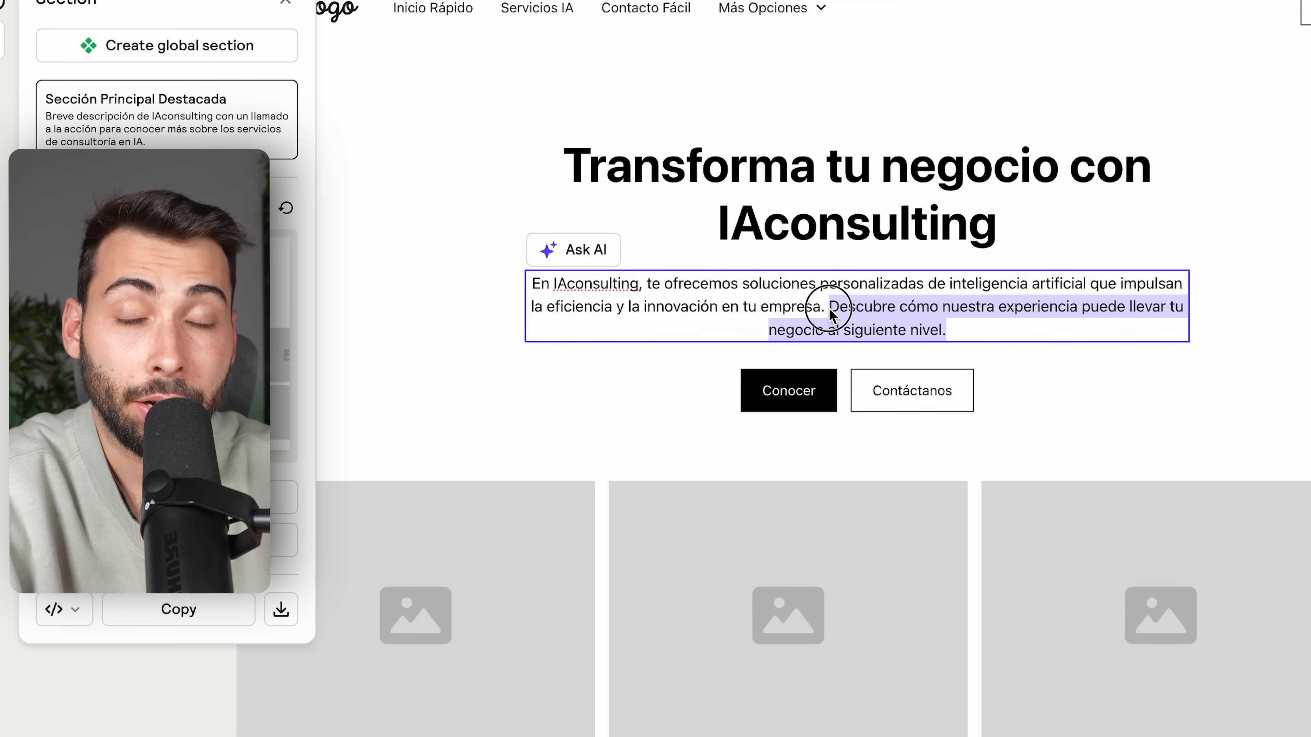
pyautogui.click(901, 310)
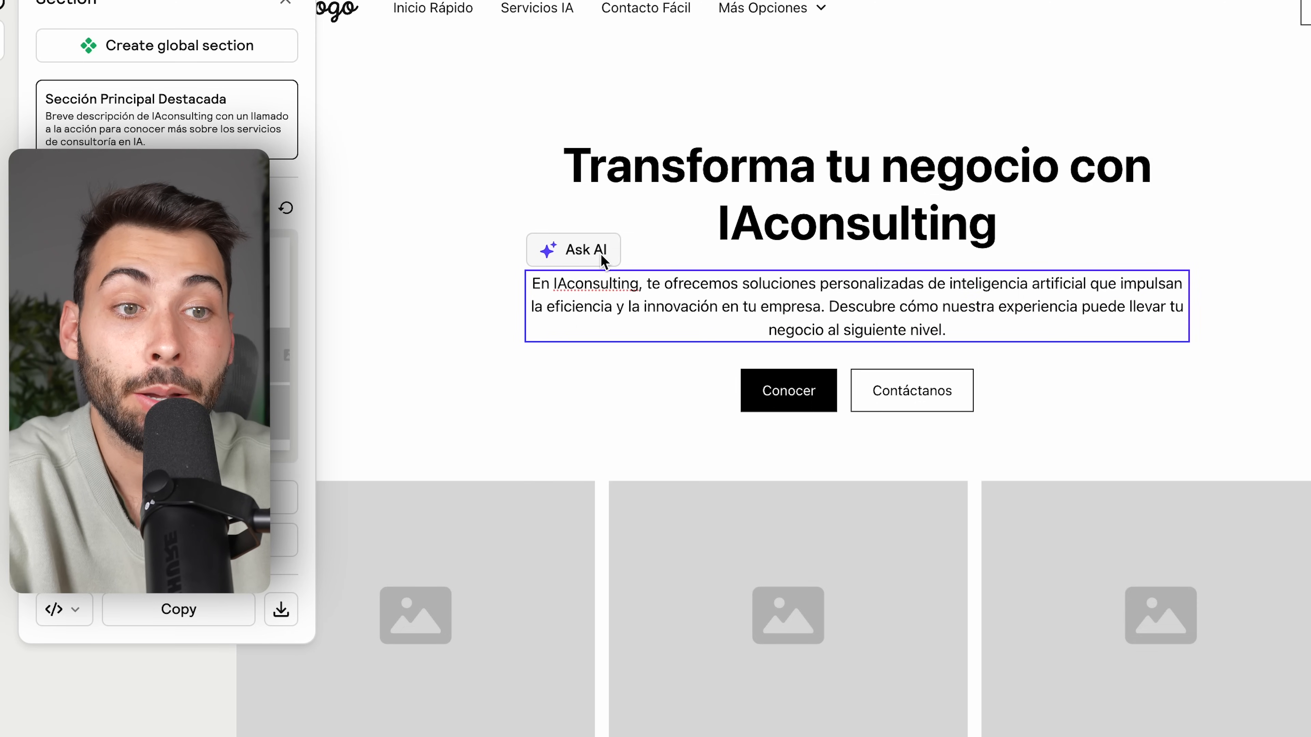
pyautogui.click(596, 254)
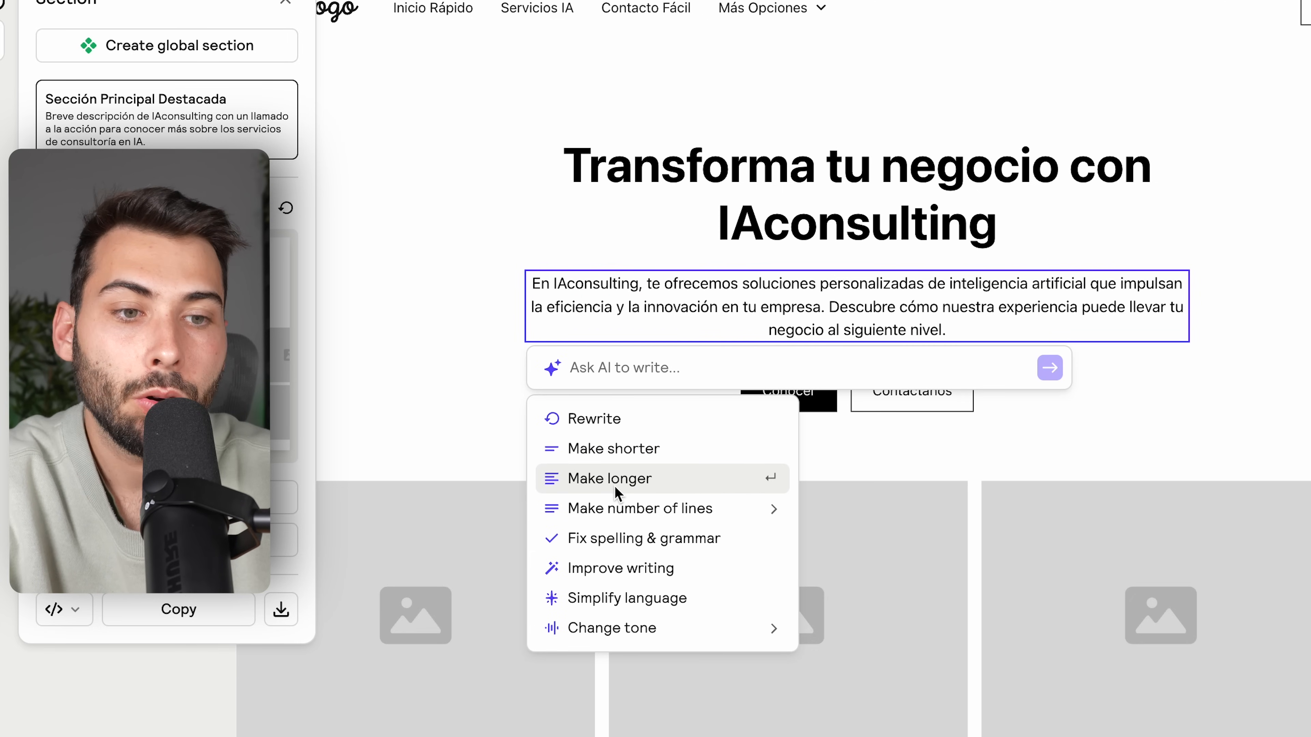
pyautogui.moveTo(642, 628)
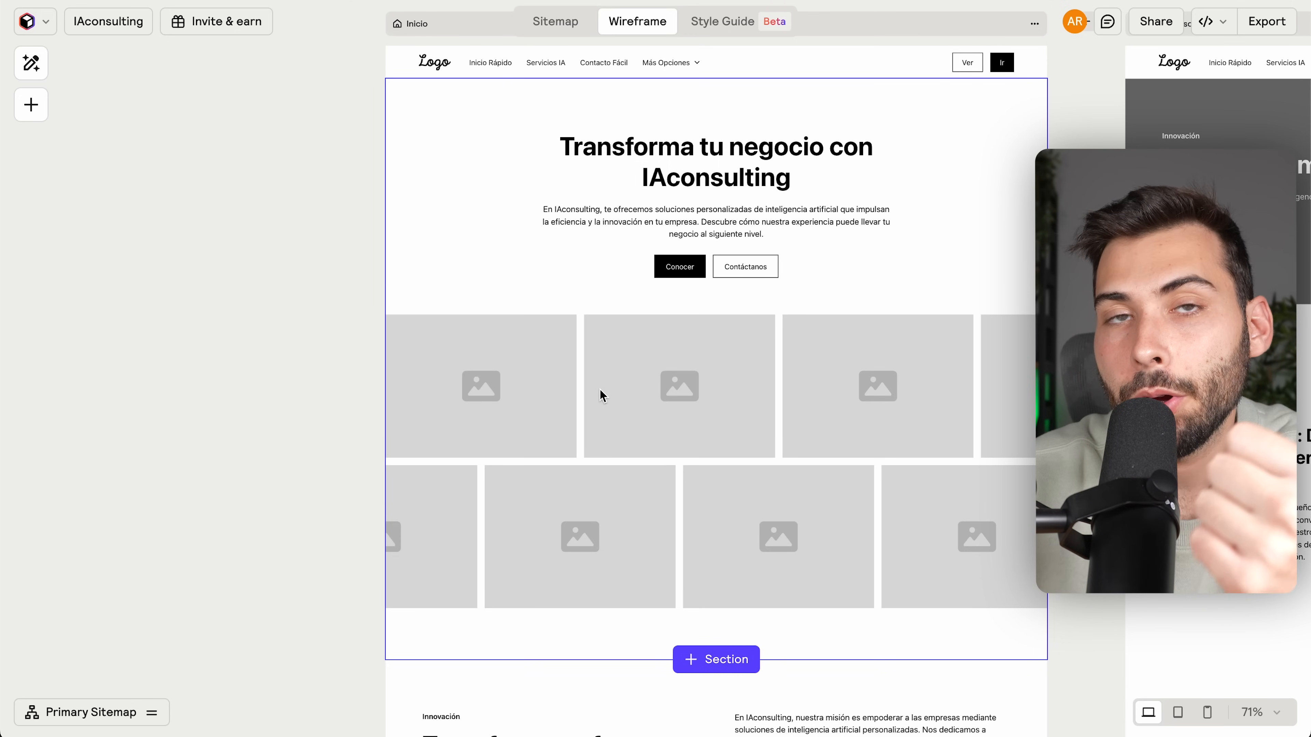
# - Open the list of section types that can be added below the Inicio hero and look through it
pyautogui.scroll(-3, 600, 390)
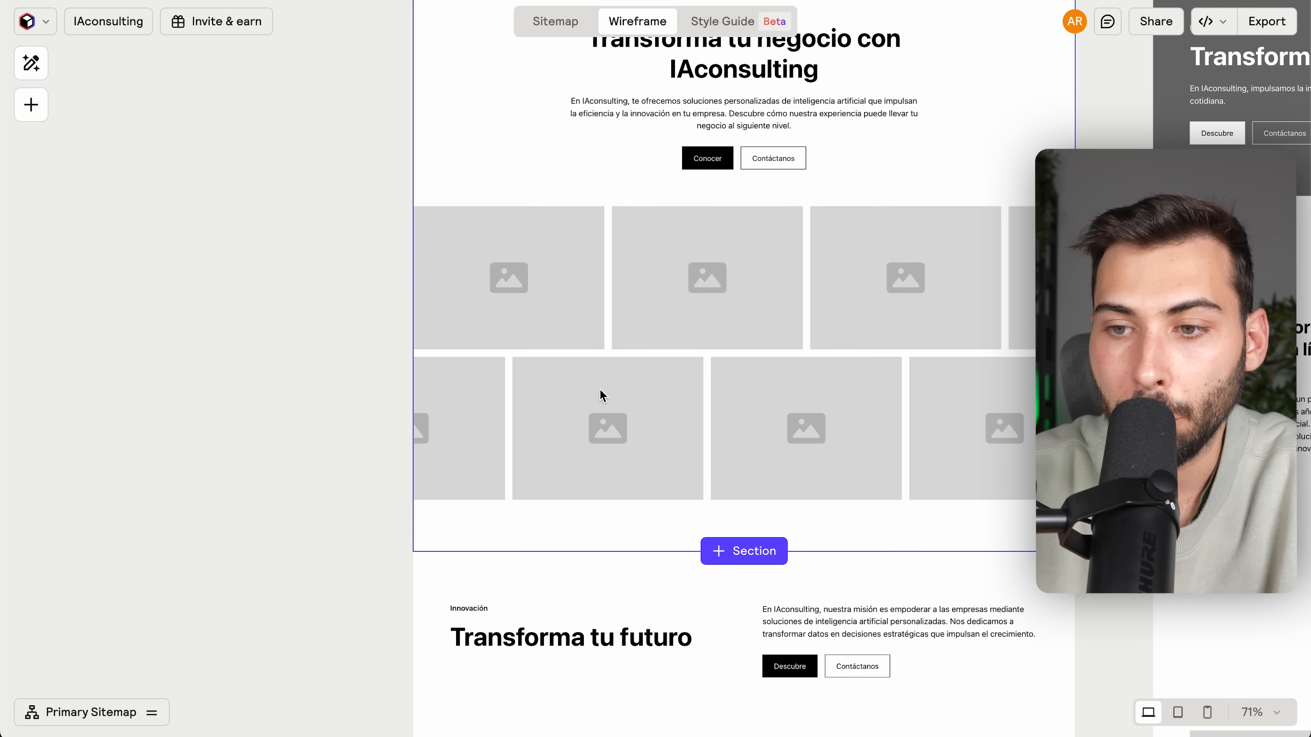
pyautogui.click(752, 555)
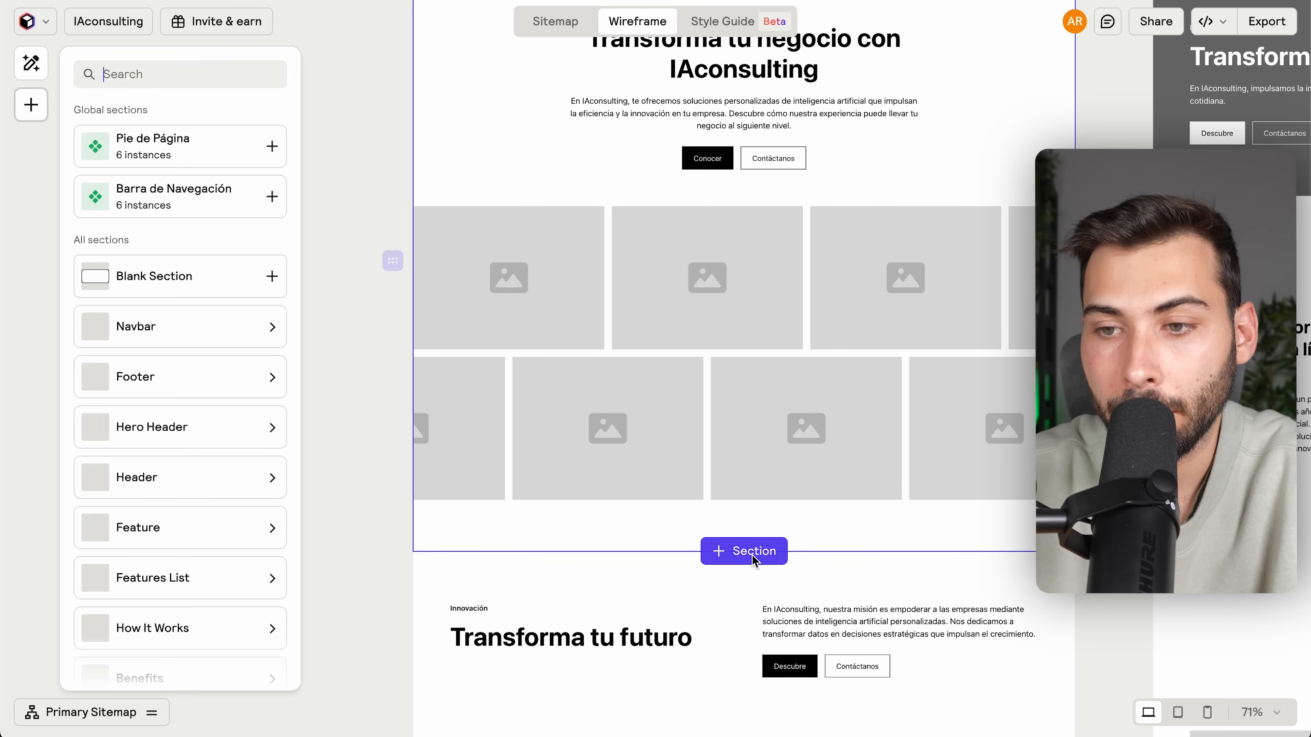
pyautogui.scroll(-3, 166, 504)
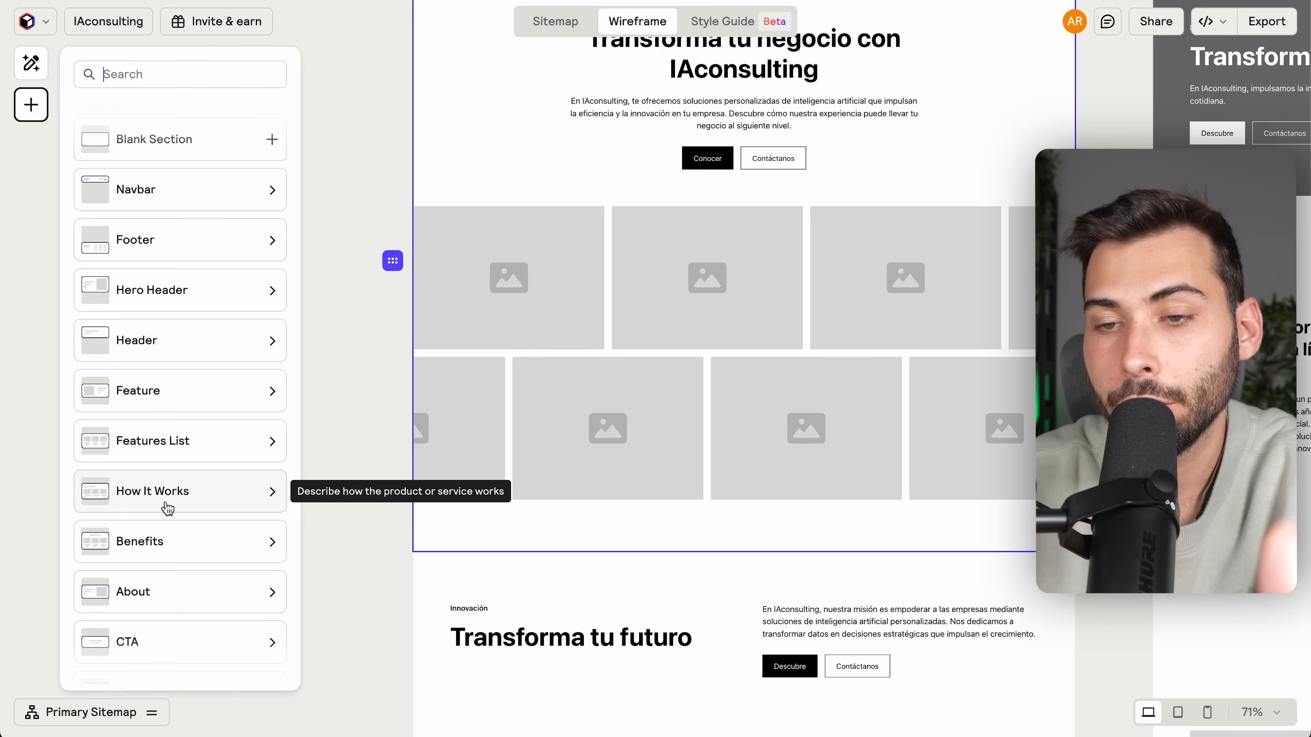
# - Select the hero section and try to move it lower on the Inicio page
pyautogui.click(499, 272)
pyautogui.scroll(-5, 499, 272)
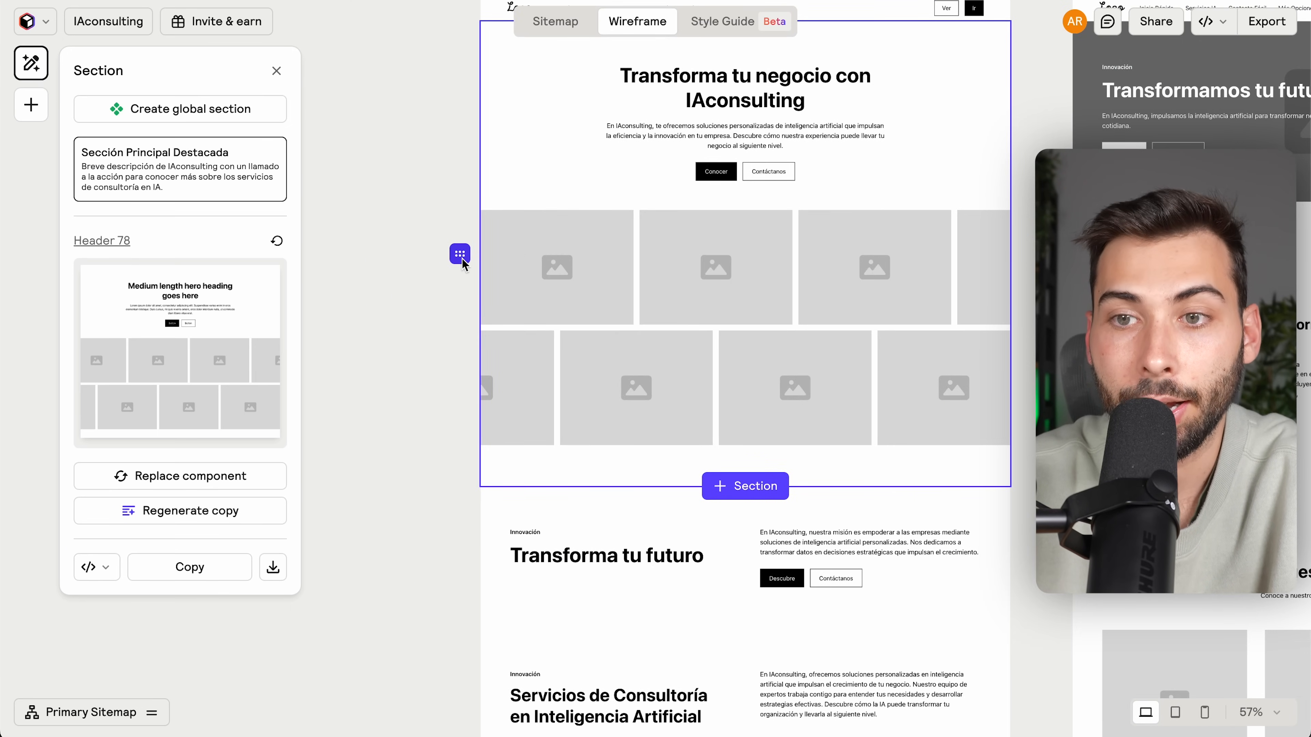
pyautogui.moveTo(460, 263); pyautogui.dragTo(600, 331)
# - Add a blank page between the Servicios and Consultoría de IA wireframes
pyautogui.scroll(10, 600, 331)
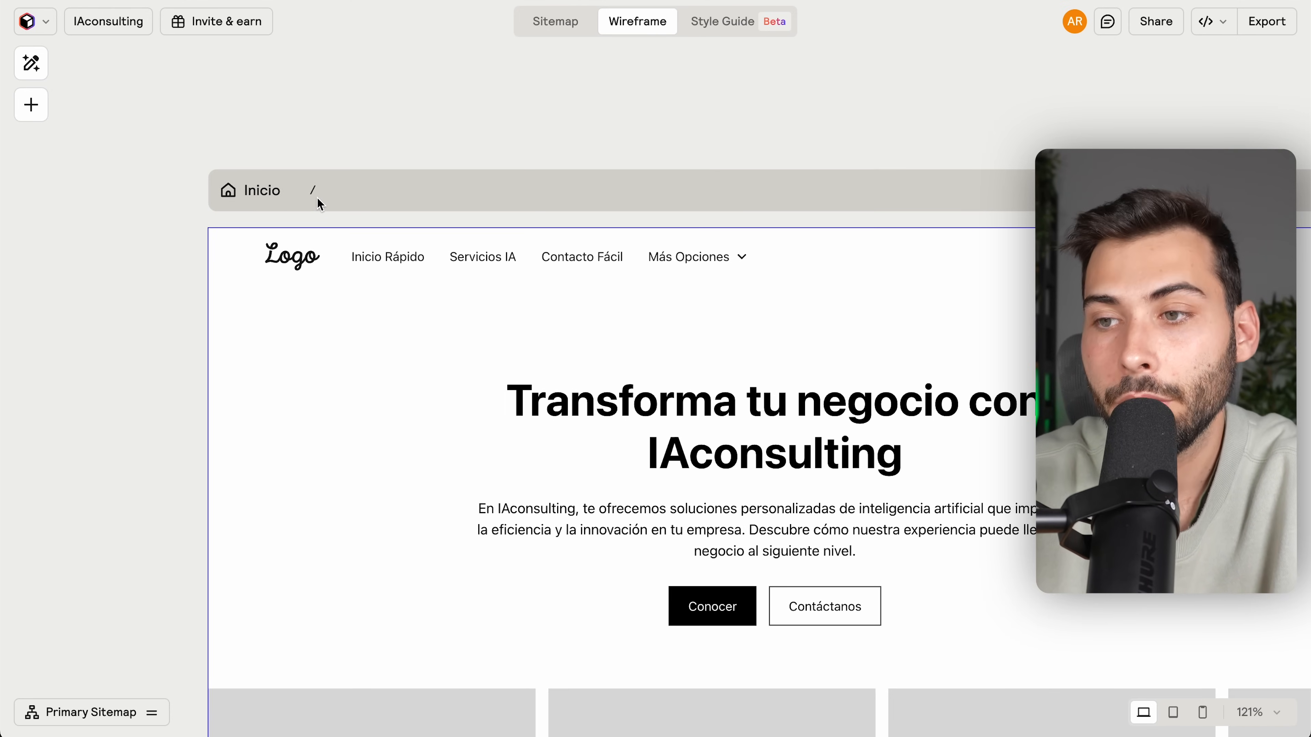
pyautogui.scroll(-3, 315, 204)
pyautogui.hscroll(5, 309, 225)
pyautogui.hscroll(15, 811, 302)
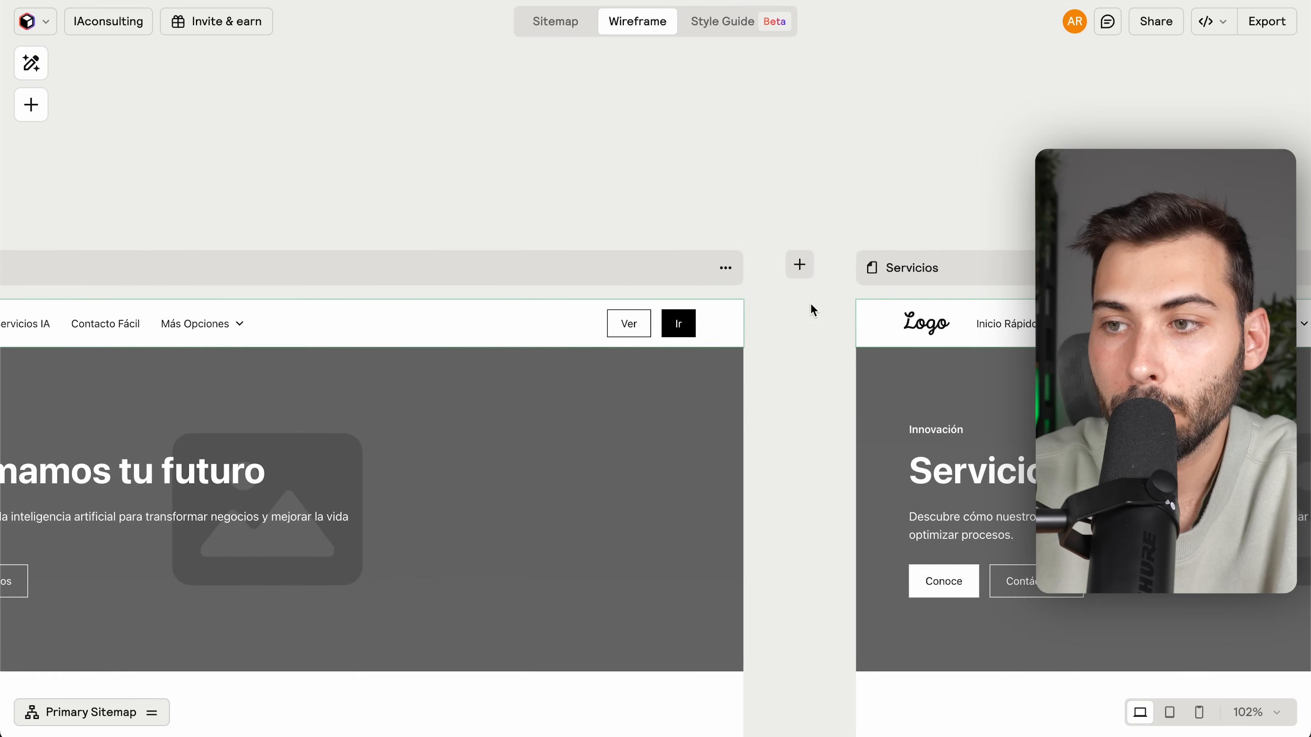
pyautogui.hscroll(20, 810, 302)
pyautogui.hscroll(3, 419, 223)
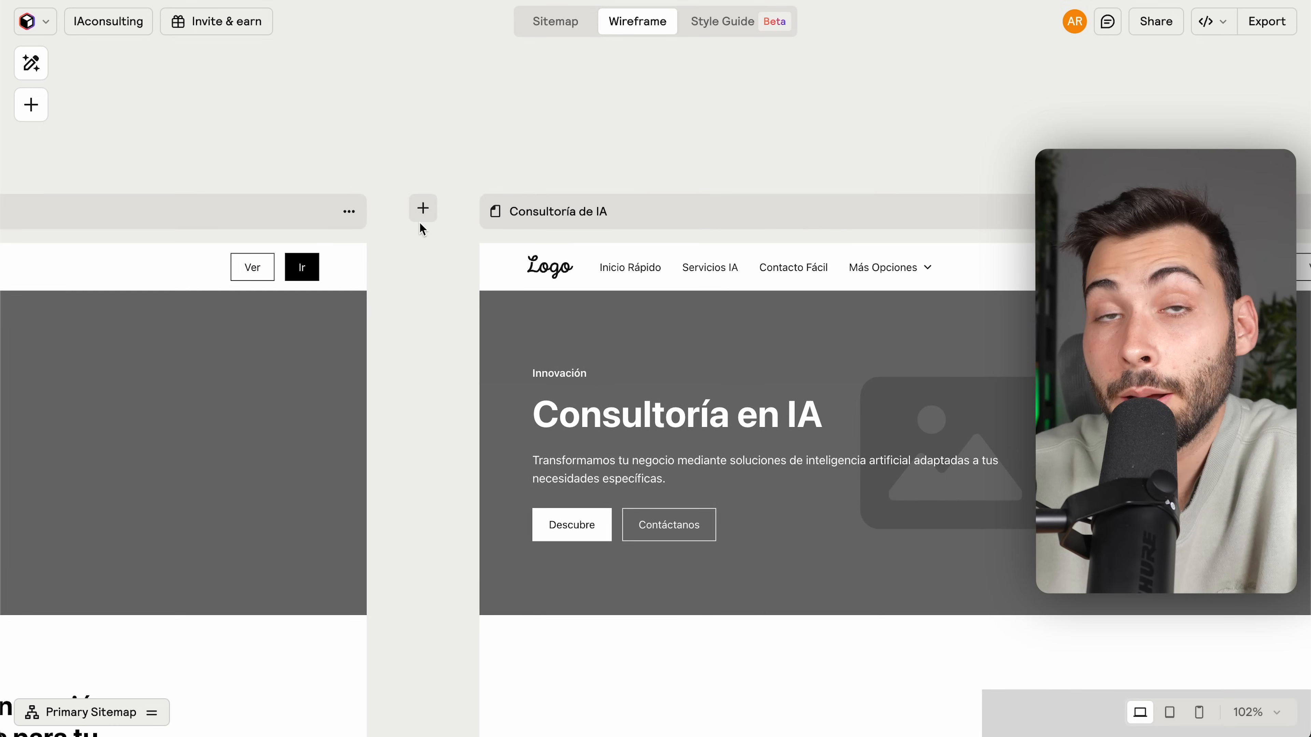
pyautogui.hscroll(-3, 419, 222)
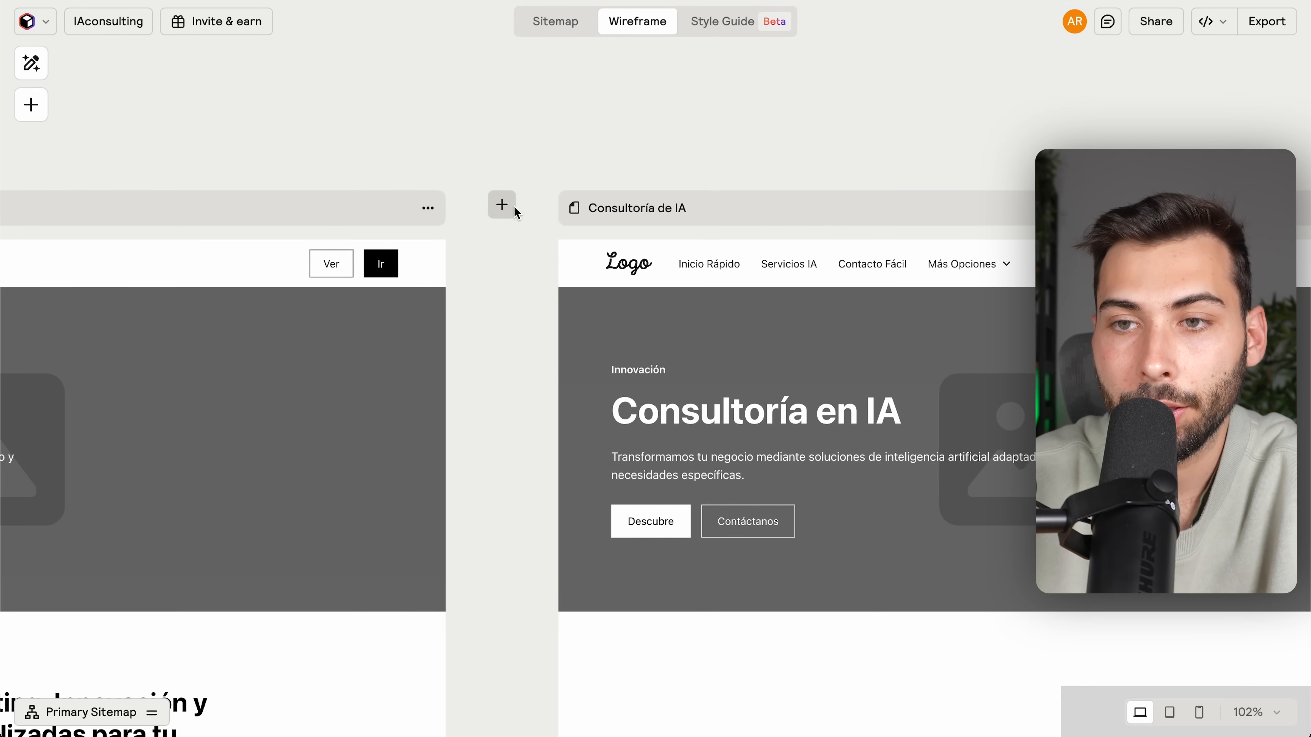
pyautogui.click(508, 205)
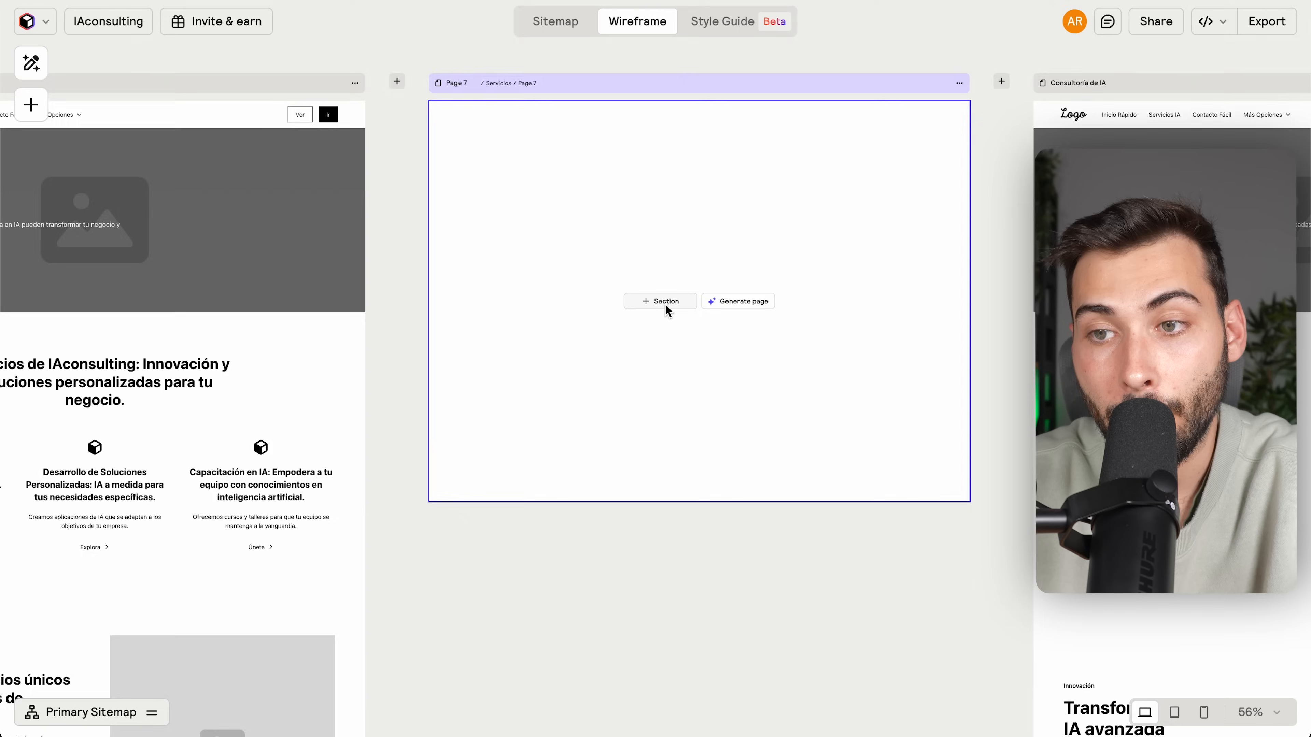
# - Delete the blank page located between Servicios and Consultoría de IA
pyautogui.scroll(5, 665, 304)
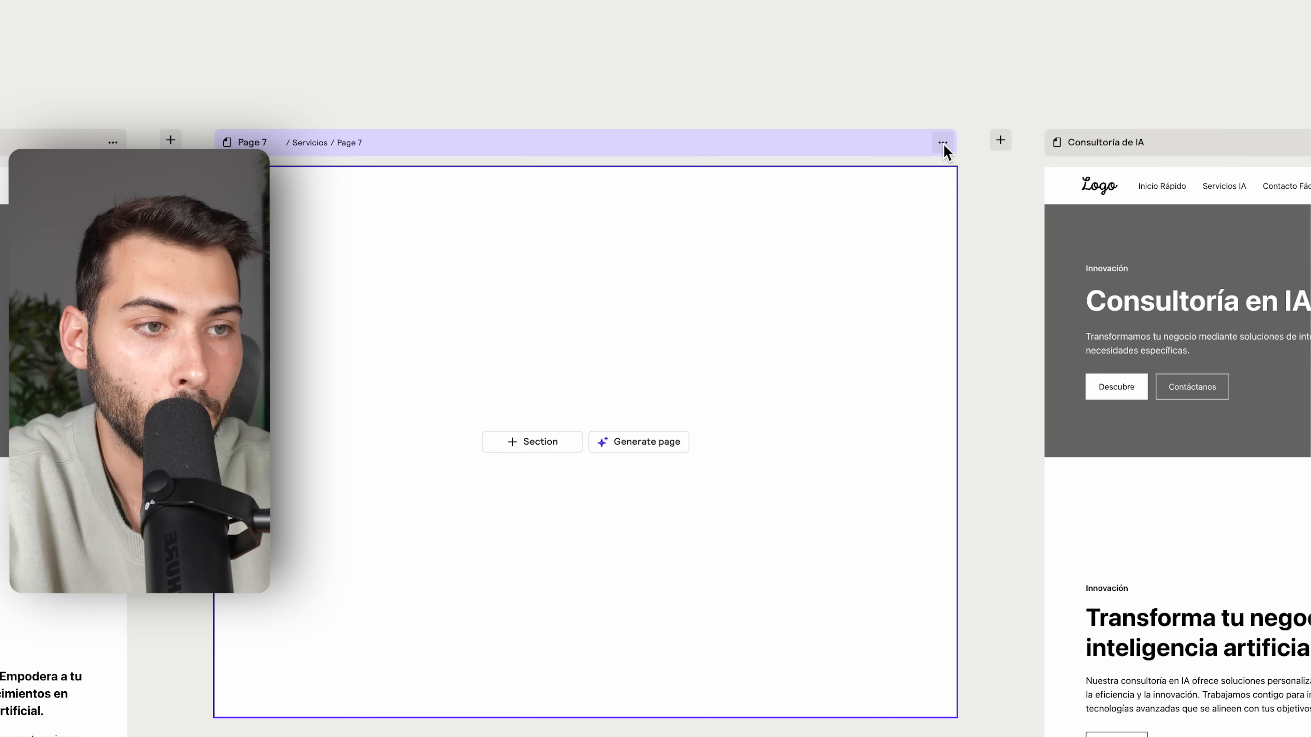
pyautogui.click(942, 144)
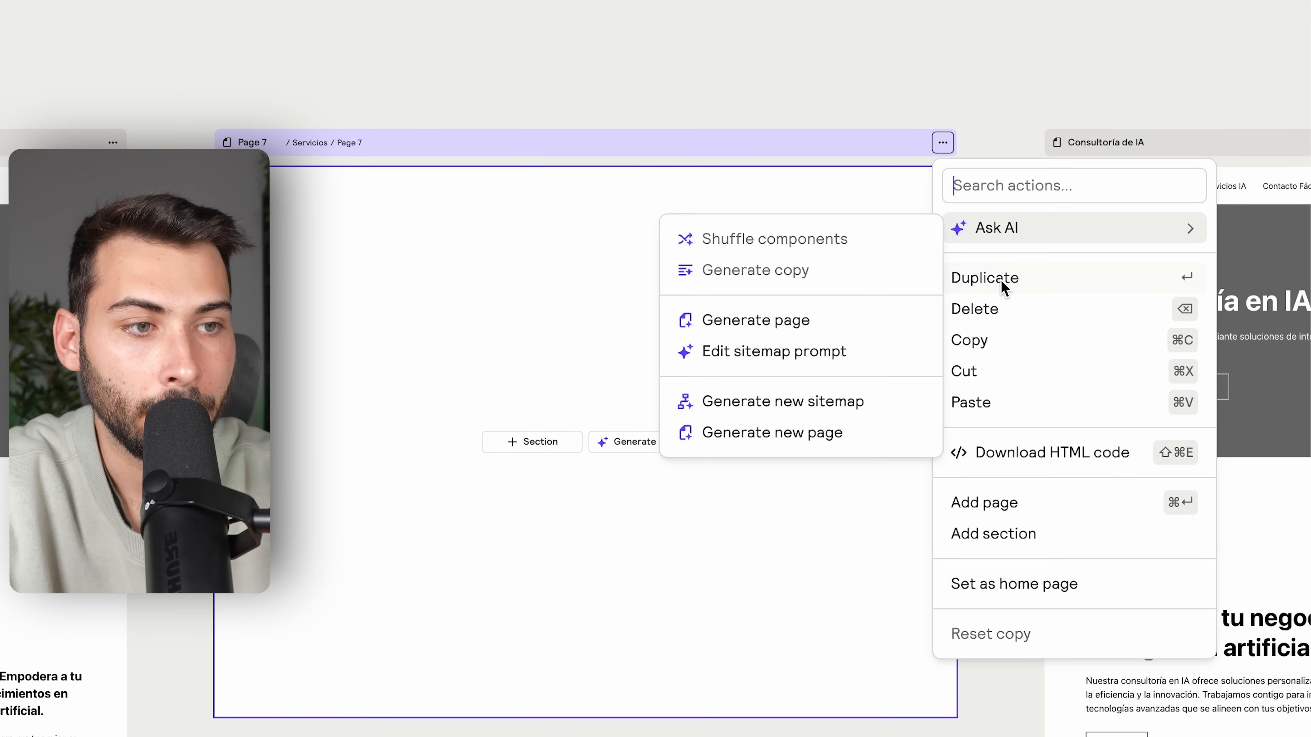
pyautogui.click(997, 309)
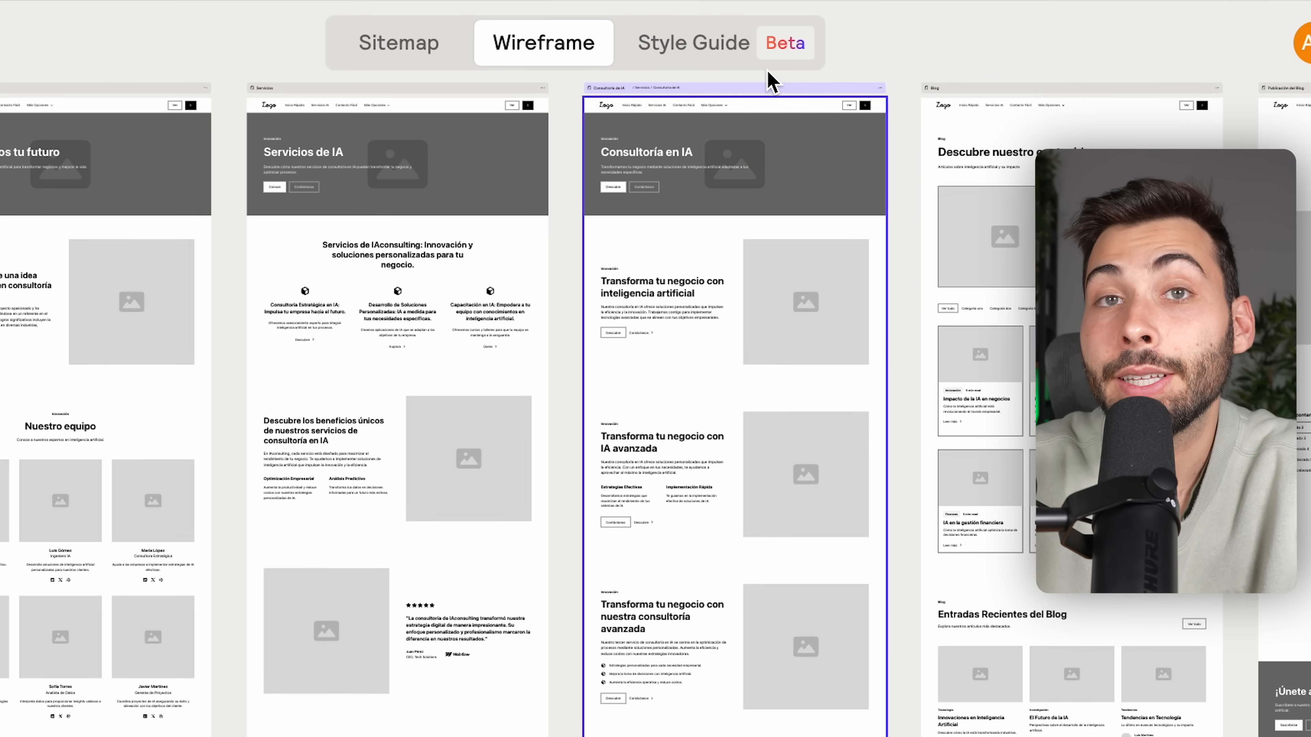
# - Open the Style Guide and look through the styled preview of the IAconsulting homepage
pyautogui.click(735, 52)
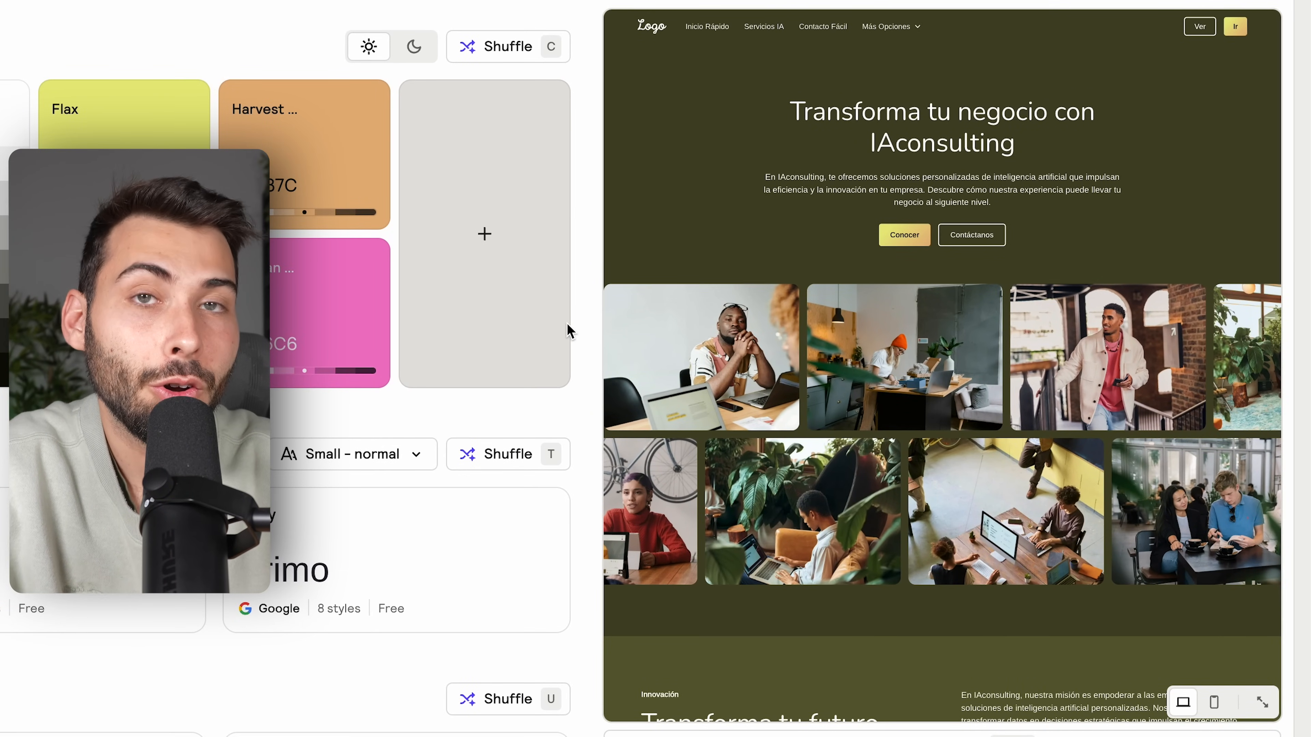
pyautogui.scroll(-10, 941, 426)
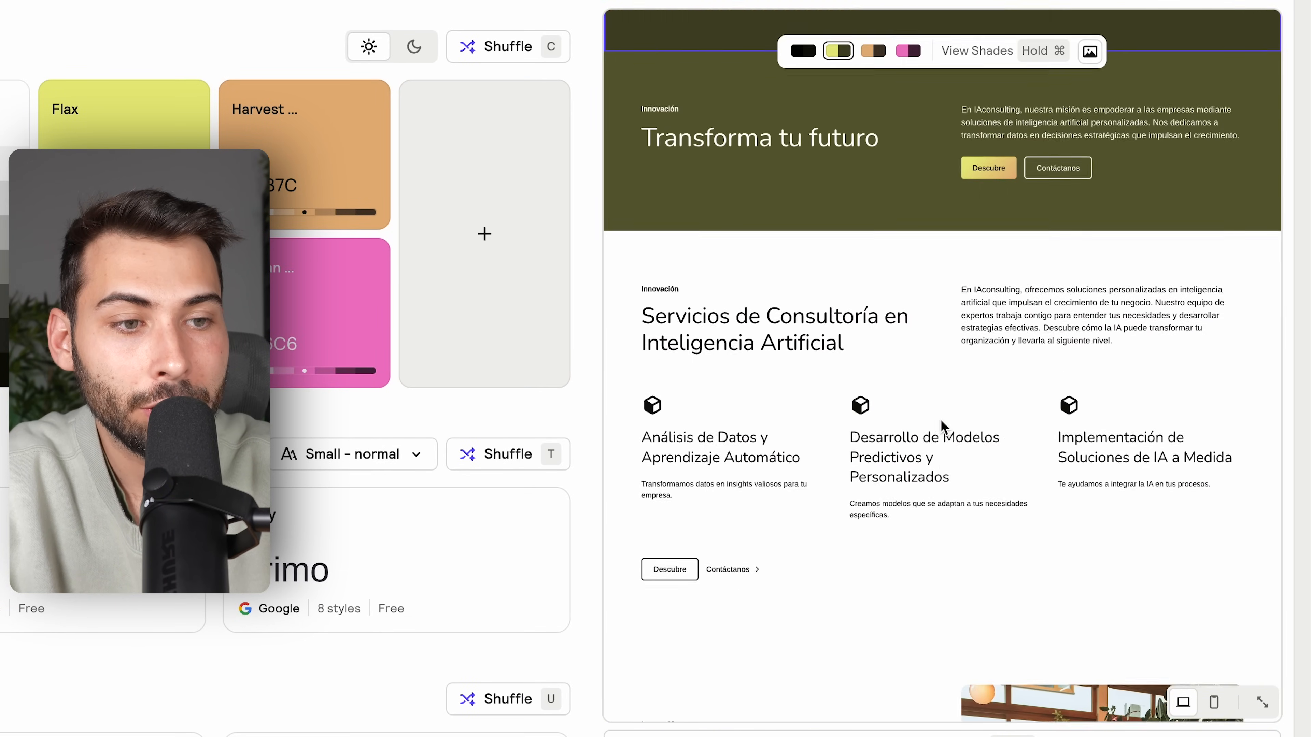
pyautogui.scroll(-15, 941, 426)
pyautogui.scroll(20, 942, 427)
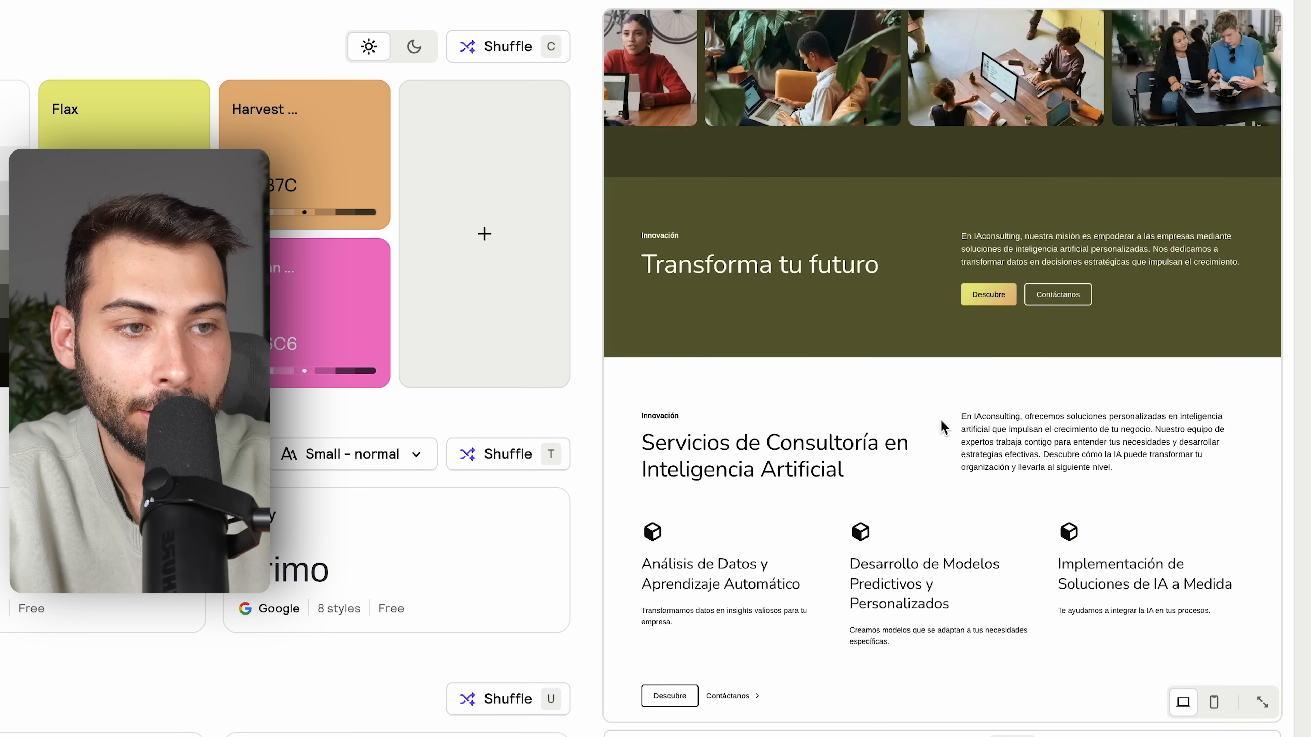
pyautogui.scroll(8, 941, 427)
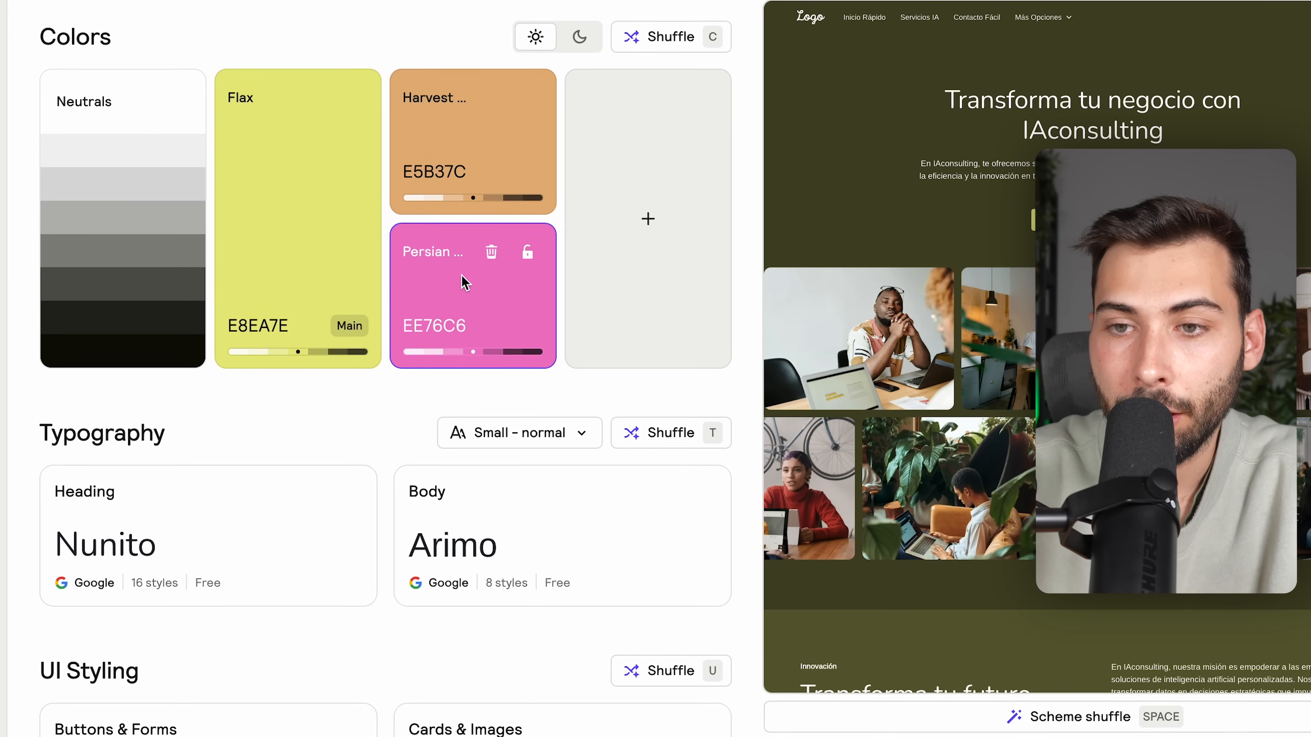
# - Delete the Persian pink and Harvest Gold colors from the palette
pyautogui.click(493, 255)
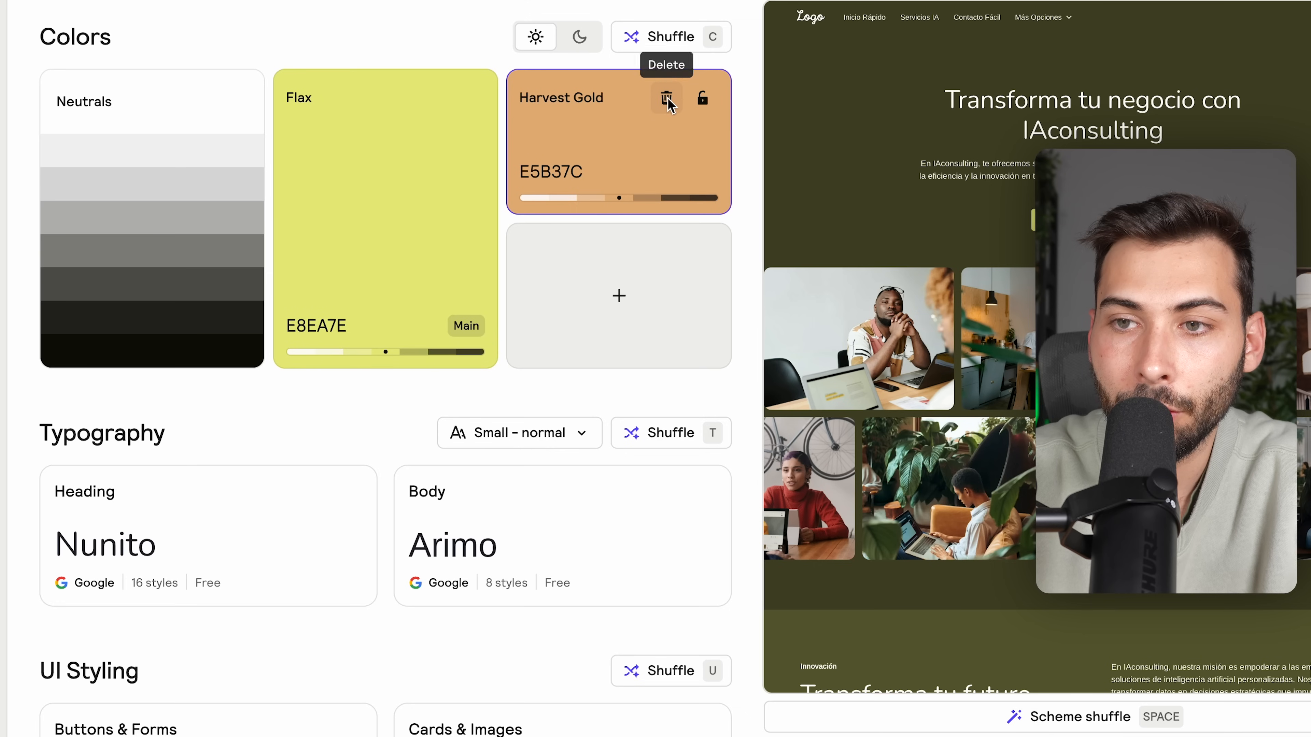
pyautogui.click(667, 99)
# - Change the main palette color from the Flax yellow to the green 31BE52
pyautogui.click(401, 245)
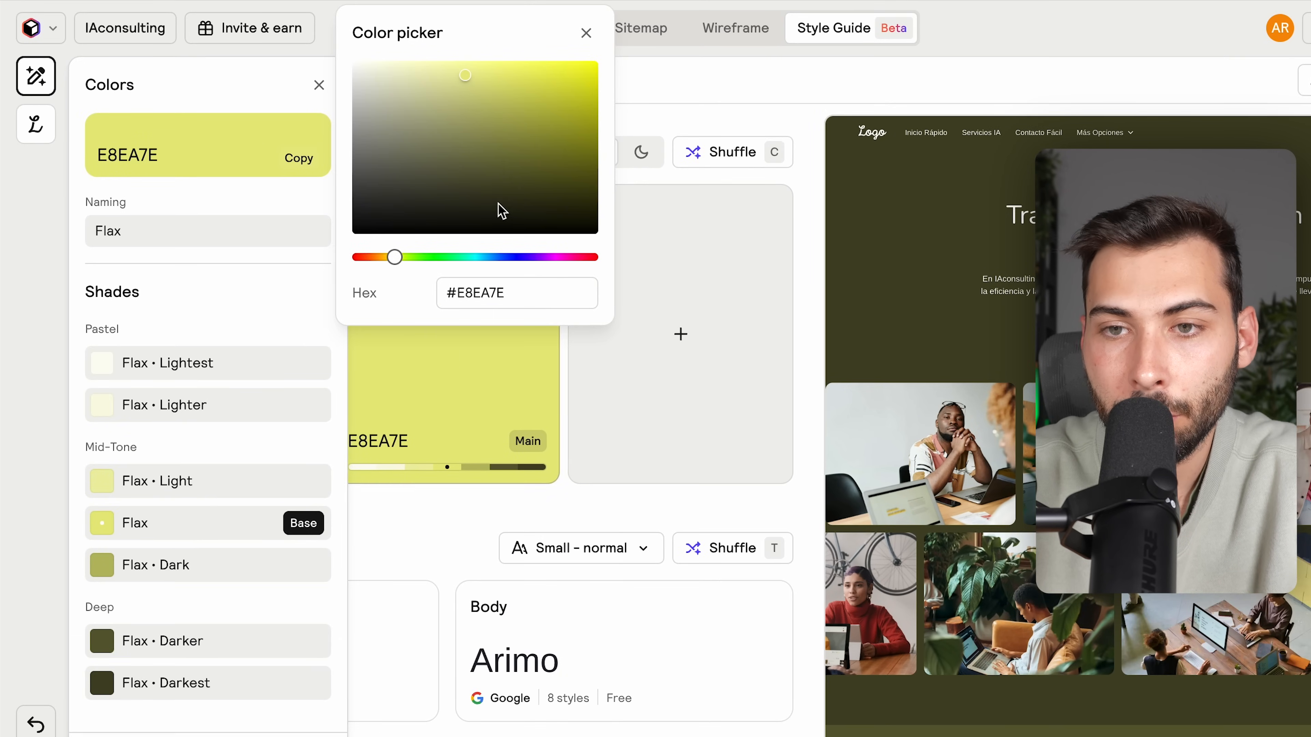
pyautogui.moveTo(394, 262); pyautogui.dragTo(443, 258)
pyautogui.moveTo(465, 75)
pyautogui.mouseDown()
pyautogui.moveTo(459, 65)
pyautogui.moveTo(583, 124)
pyautogui.mouseUp()
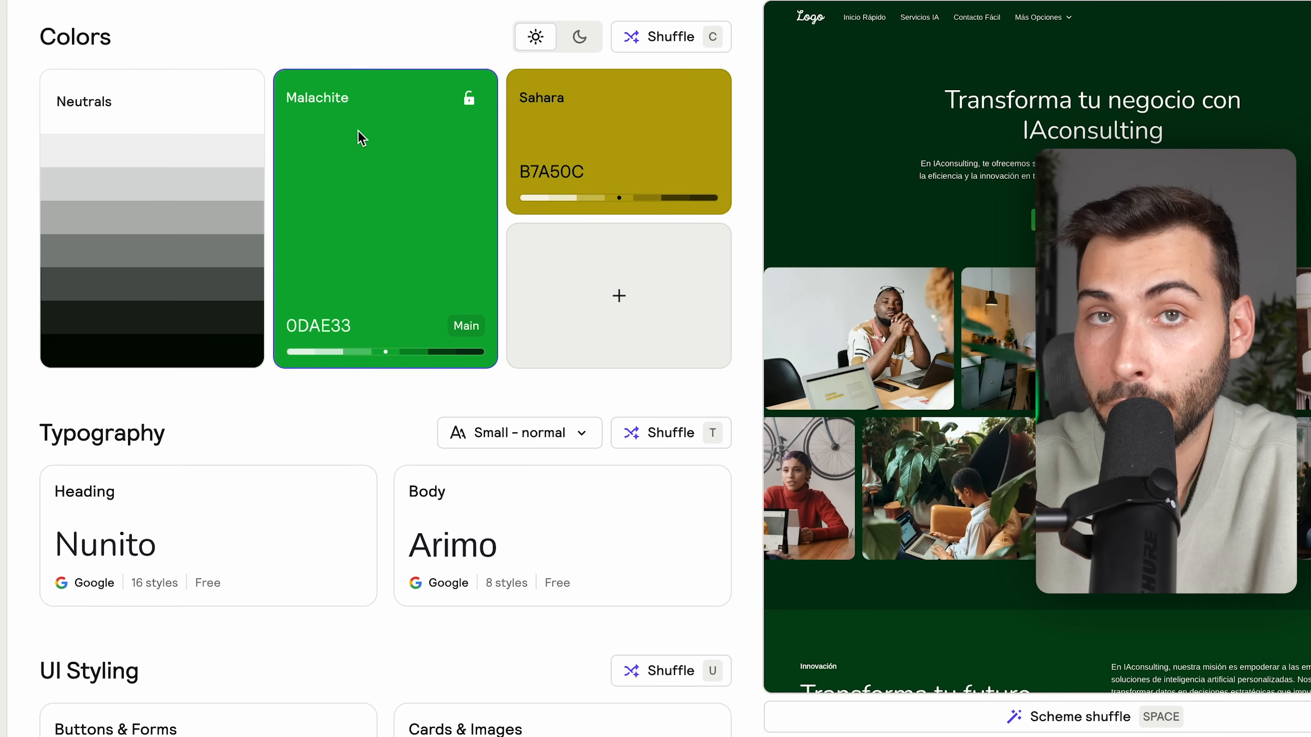
pyautogui.moveTo(358, 130); pyautogui.dragTo(470, 219)
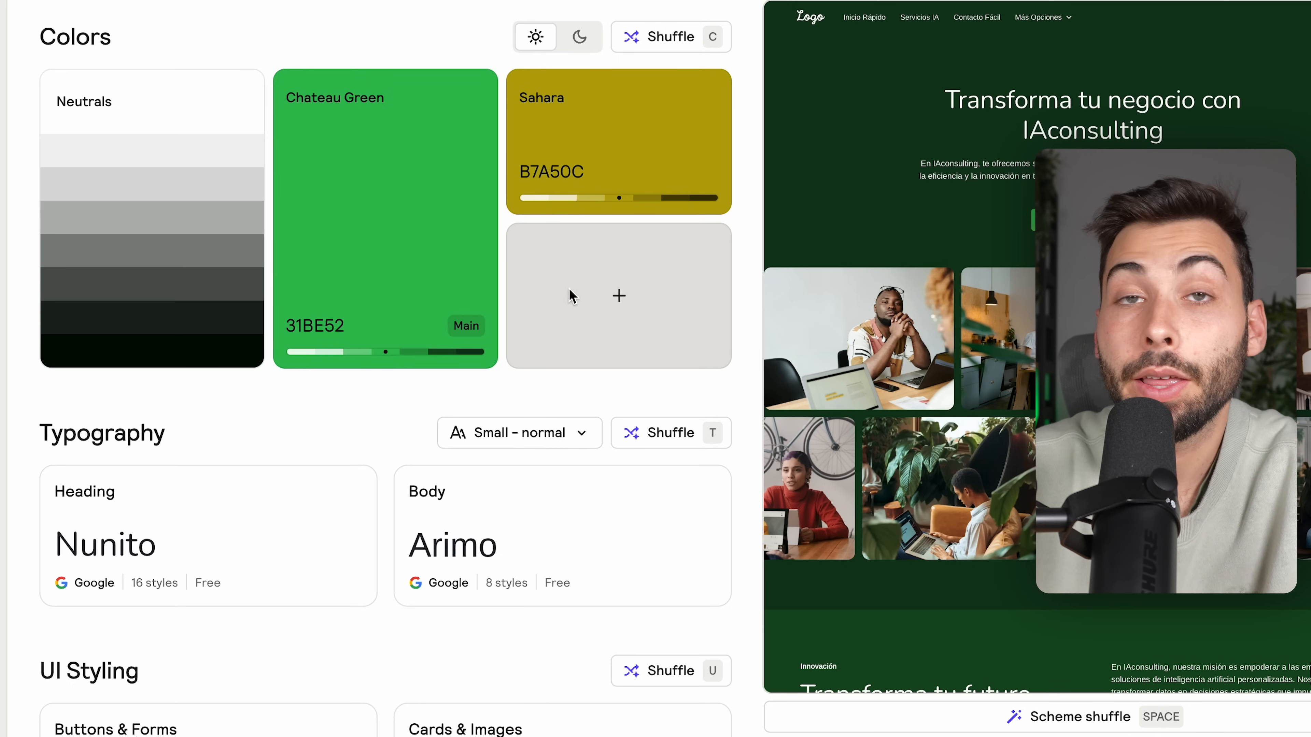
# - Add three more colors to the palette alongside Chateau Green and Sahara
pyautogui.click(614, 301)
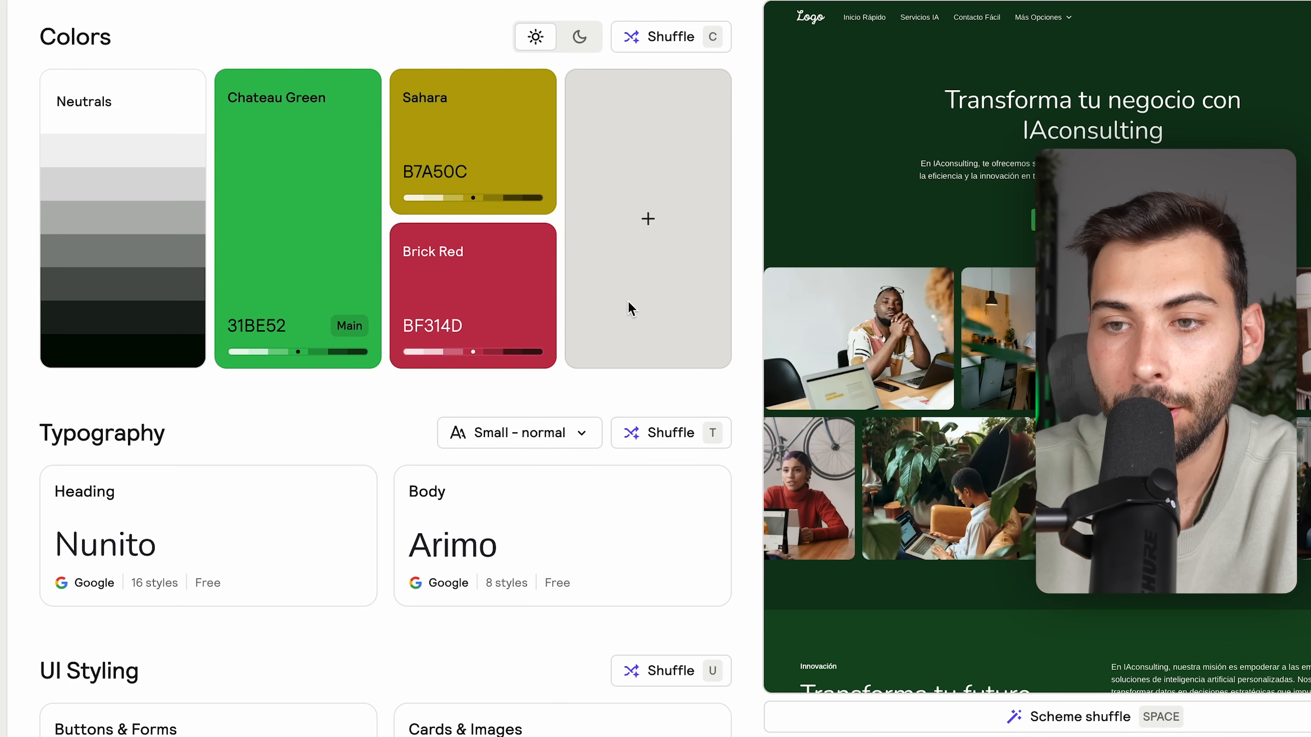
pyautogui.click(647, 199)
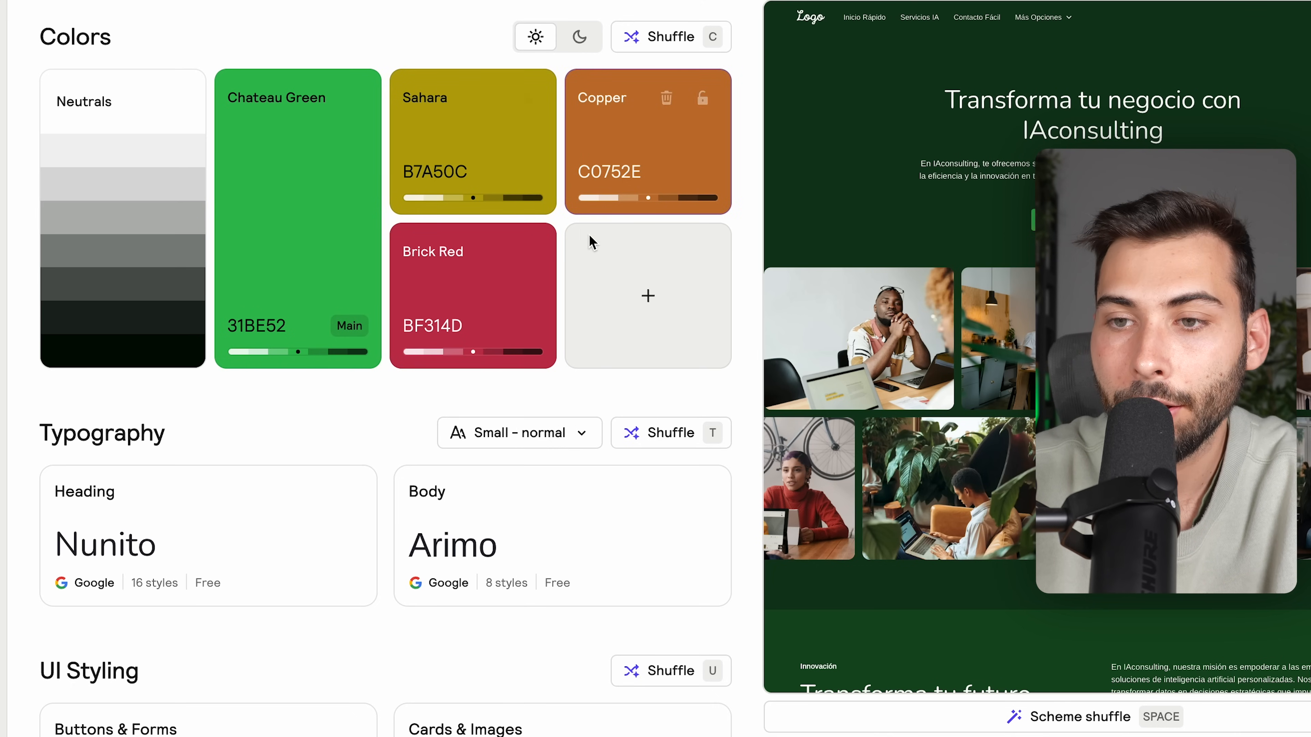
pyautogui.click(596, 245)
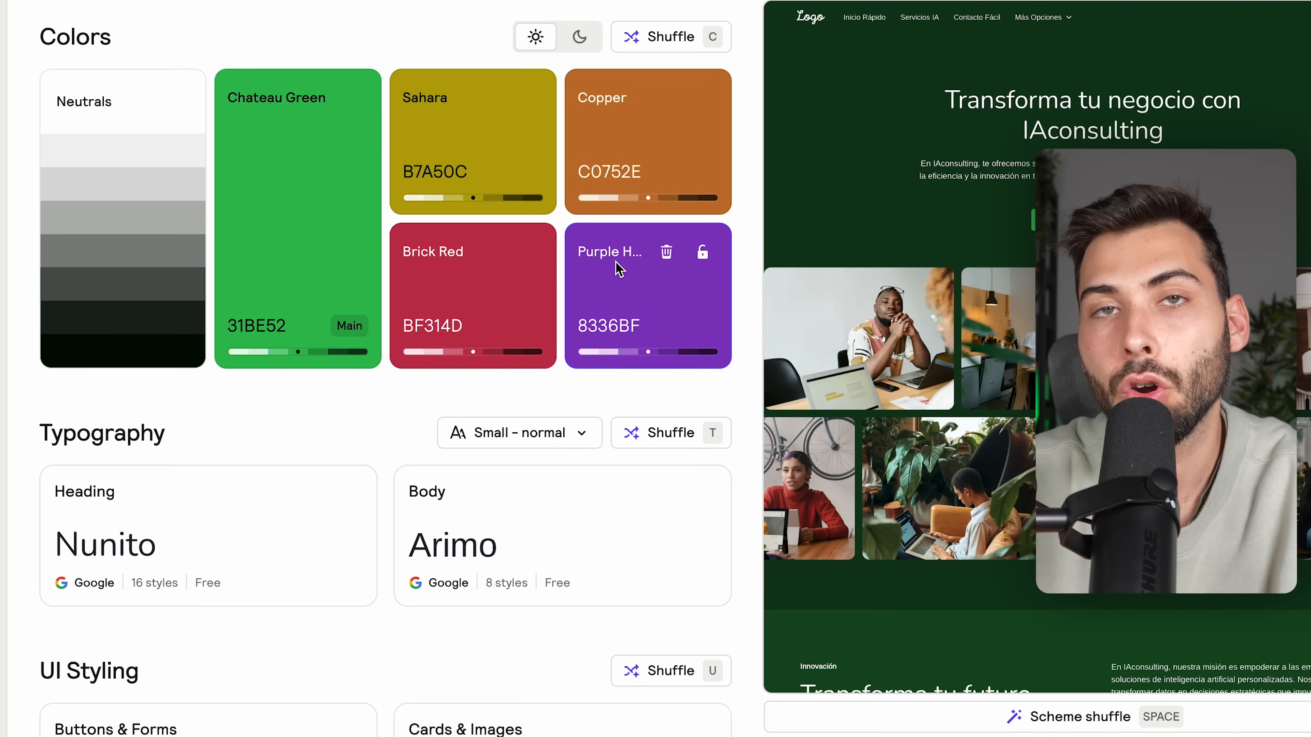
# - Delete the purple, Copper and Brick Red colors from the palette
pyautogui.click(666, 252)
pyautogui.click(665, 94)
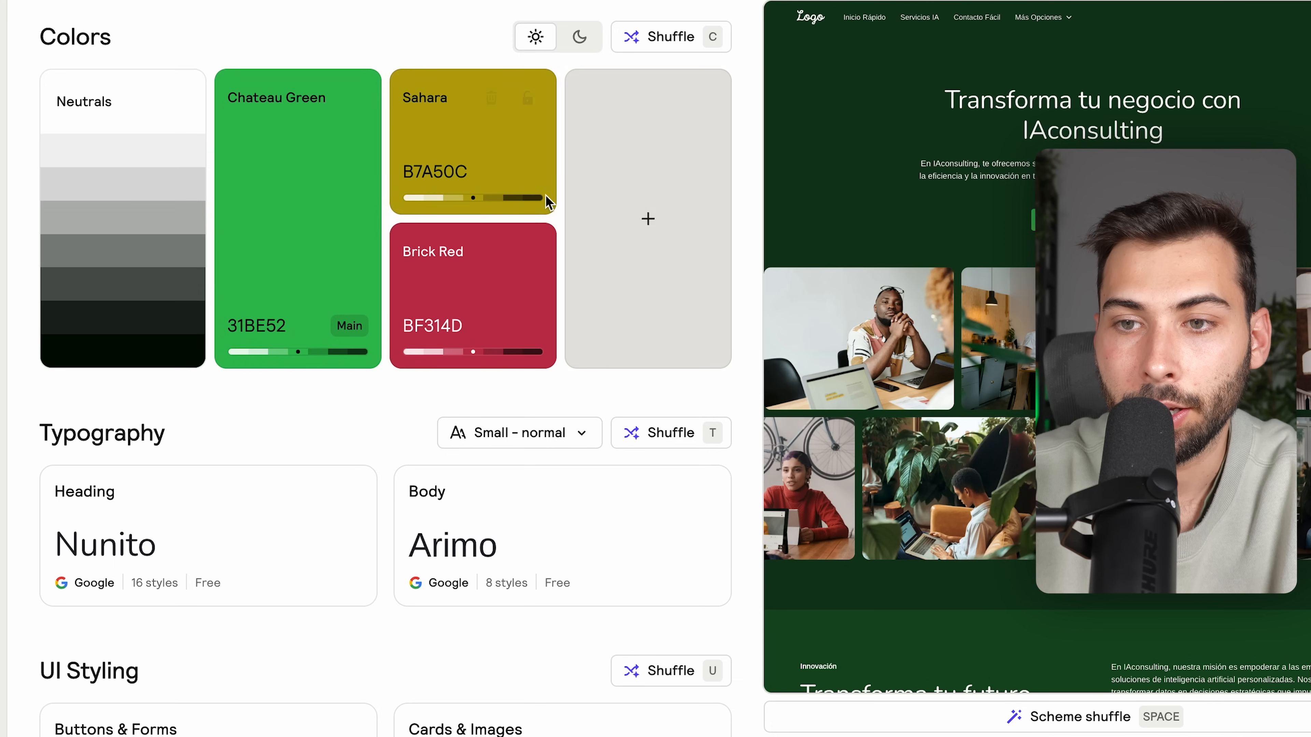
pyautogui.click(490, 252)
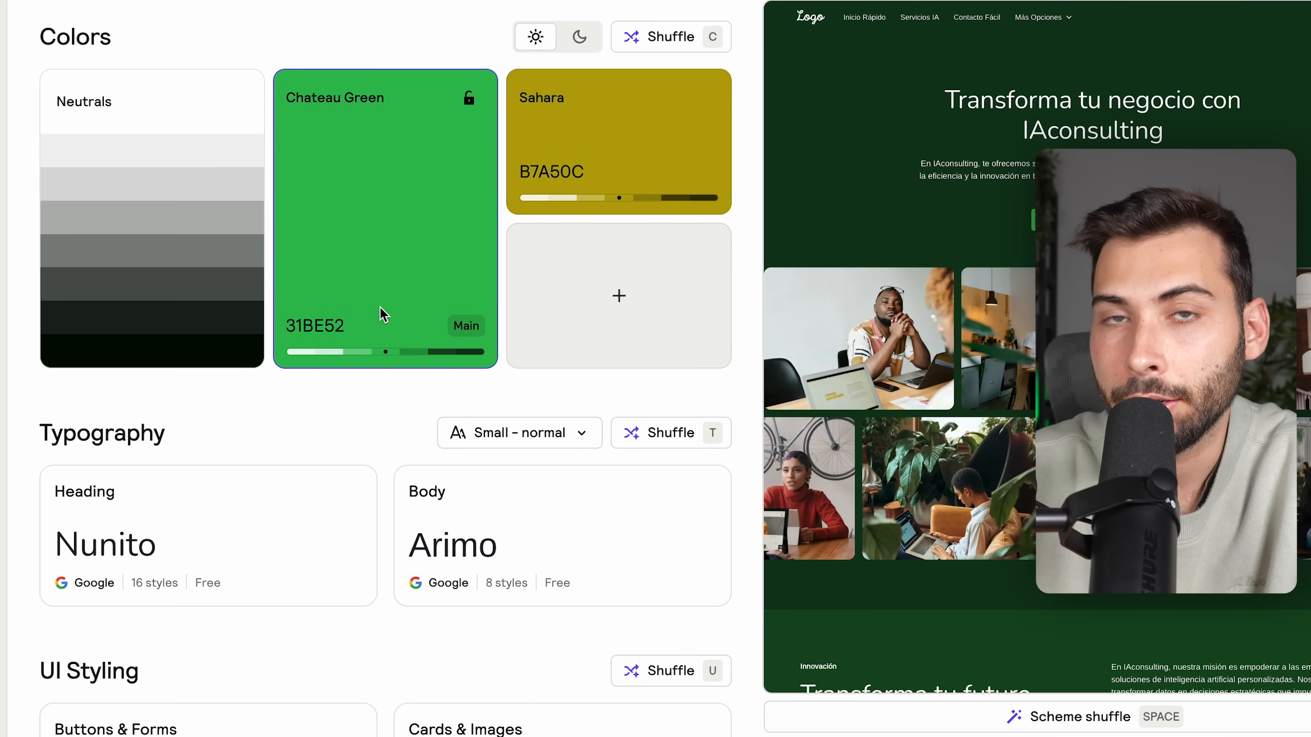
# - Shuffle the palette repeatedly until it offers Malachite green as the main color with Barberry yellow E4E412
pyautogui.click(671, 37)
pyautogui.click(678, 38)
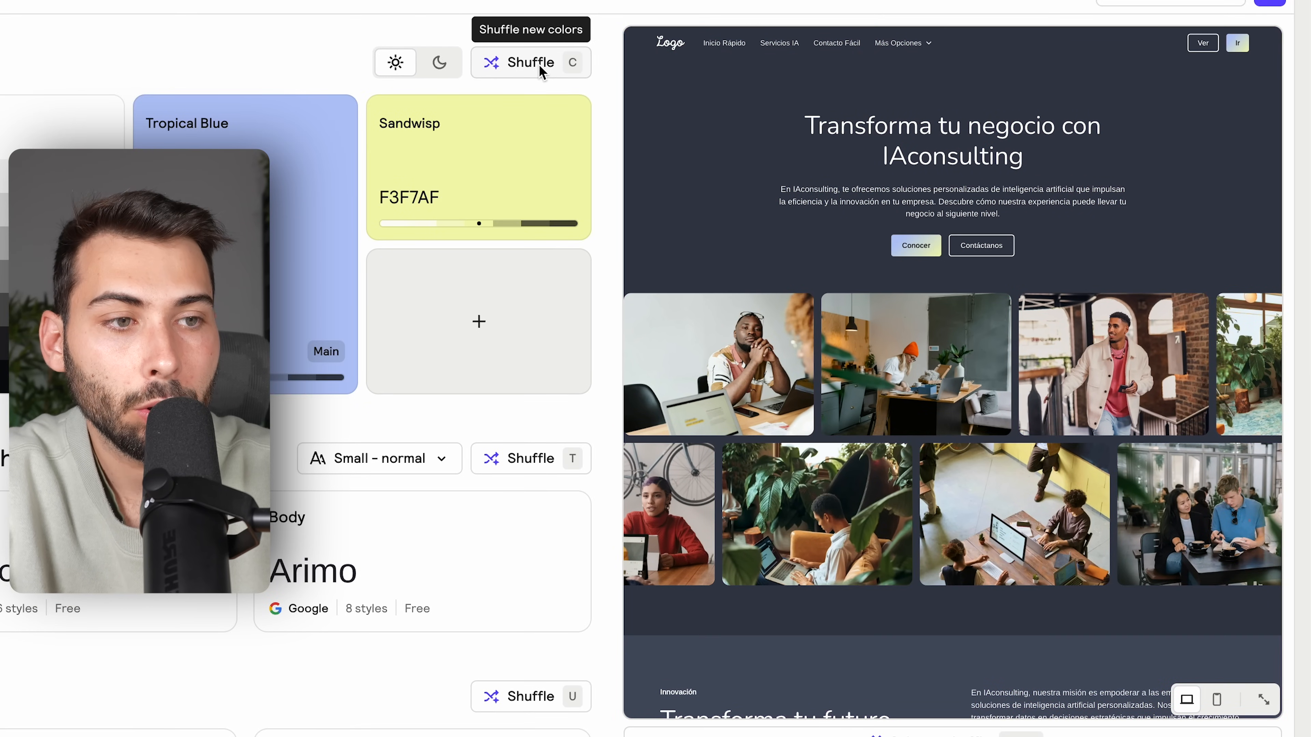
pyautogui.click(538, 64)
pyautogui.click(539, 63)
pyautogui.click(539, 63)
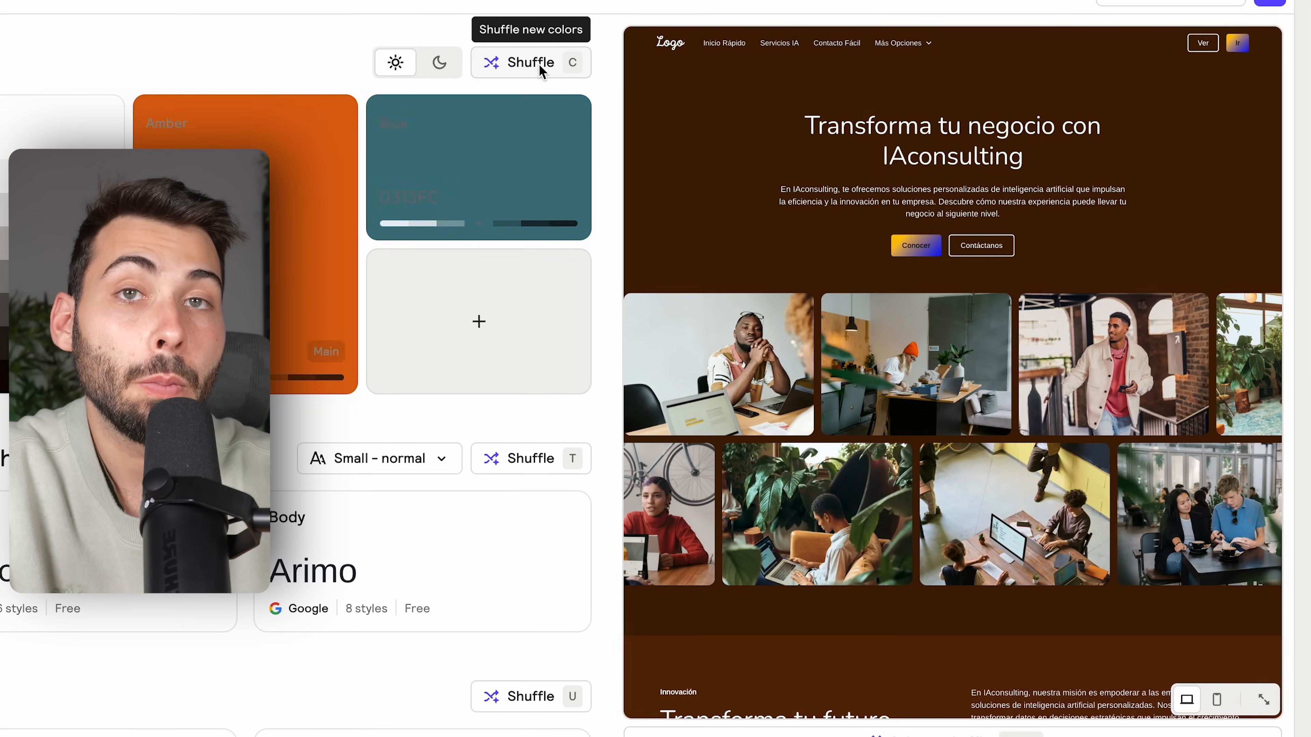
pyautogui.click(539, 63)
pyautogui.click(539, 64)
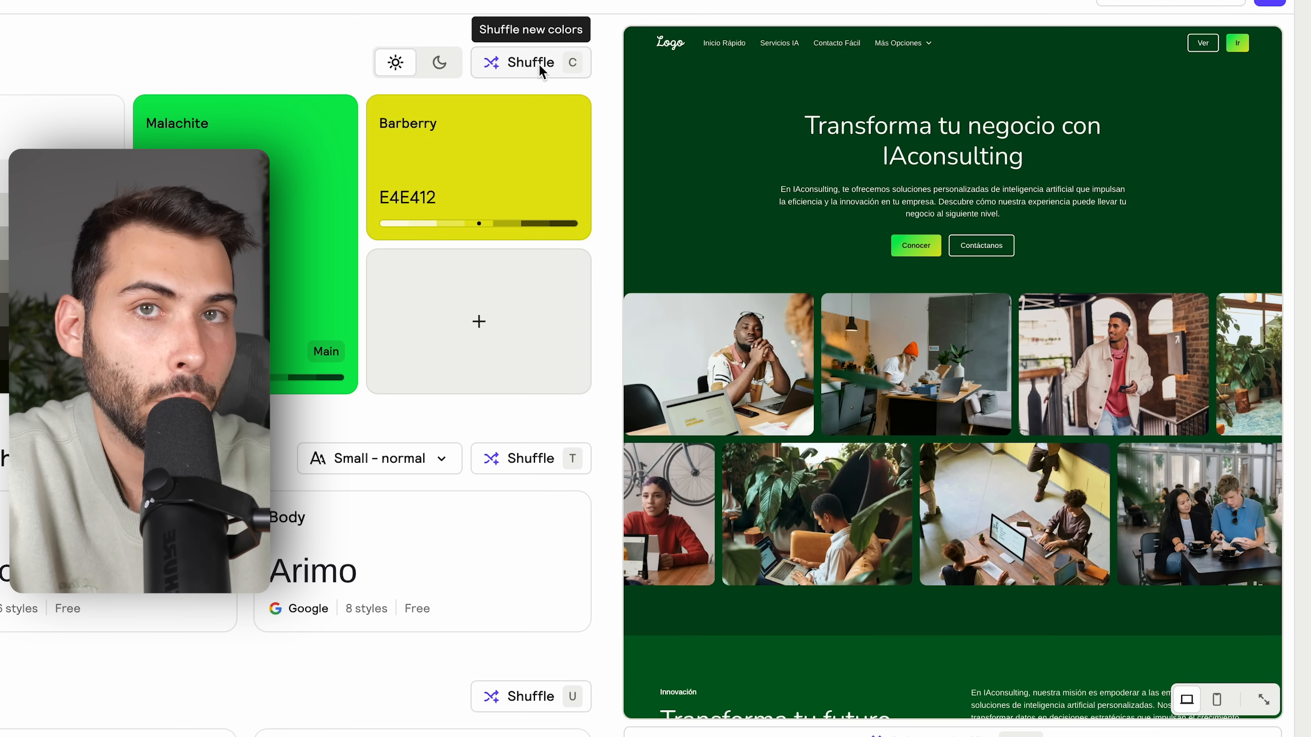
# - Switch the homepage preview to the dark theme and back to the light theme
pyautogui.click(443, 64)
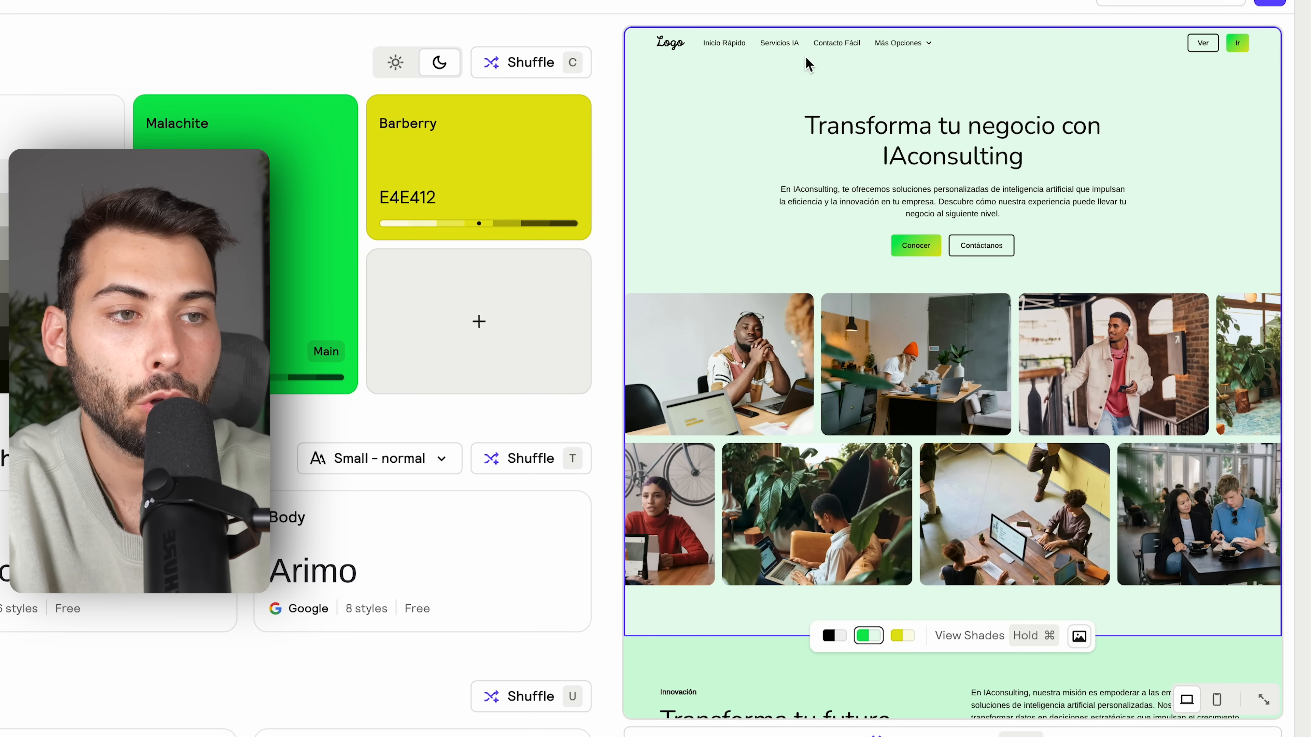
pyautogui.click(396, 63)
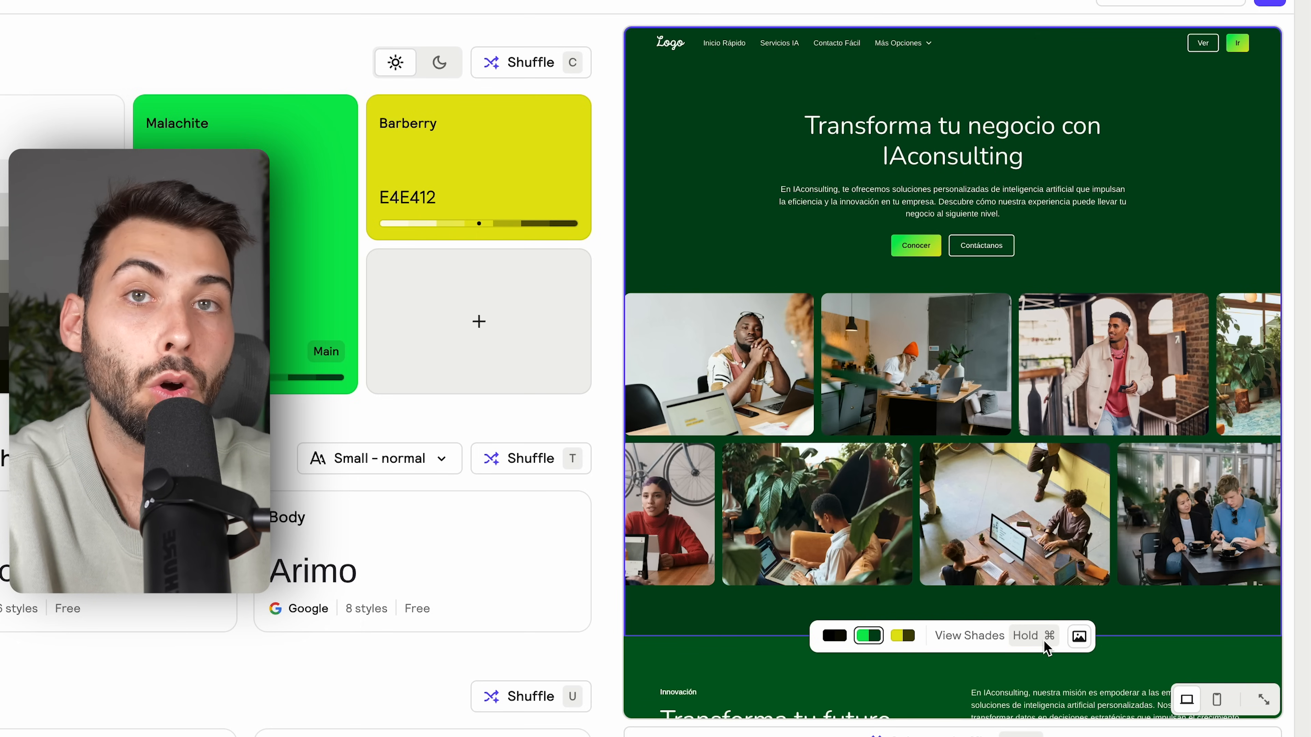
# - Apply the lightest Malachite shade to the hero and the Barberry Lighter shade to the "Transforma tu futuro" section
pyautogui.press('super')
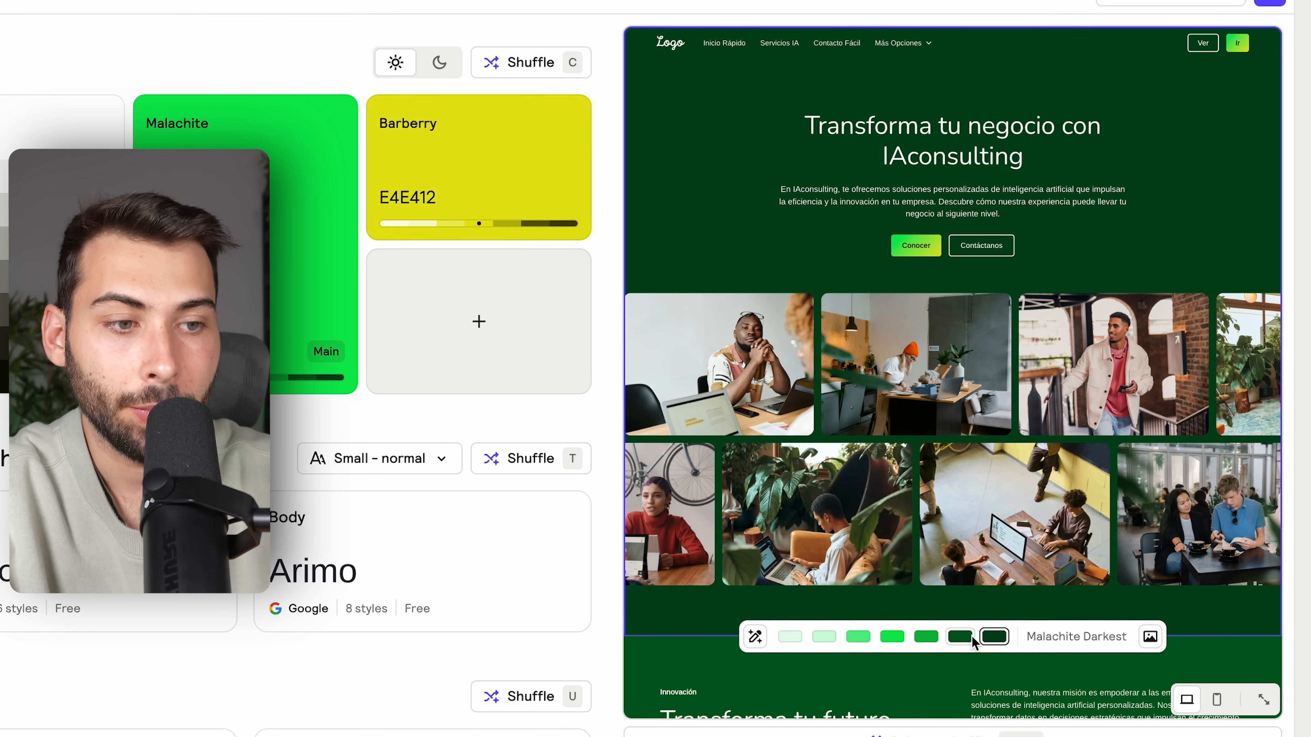
pyautogui.click(791, 639)
pyautogui.scroll(-5, 840, 424)
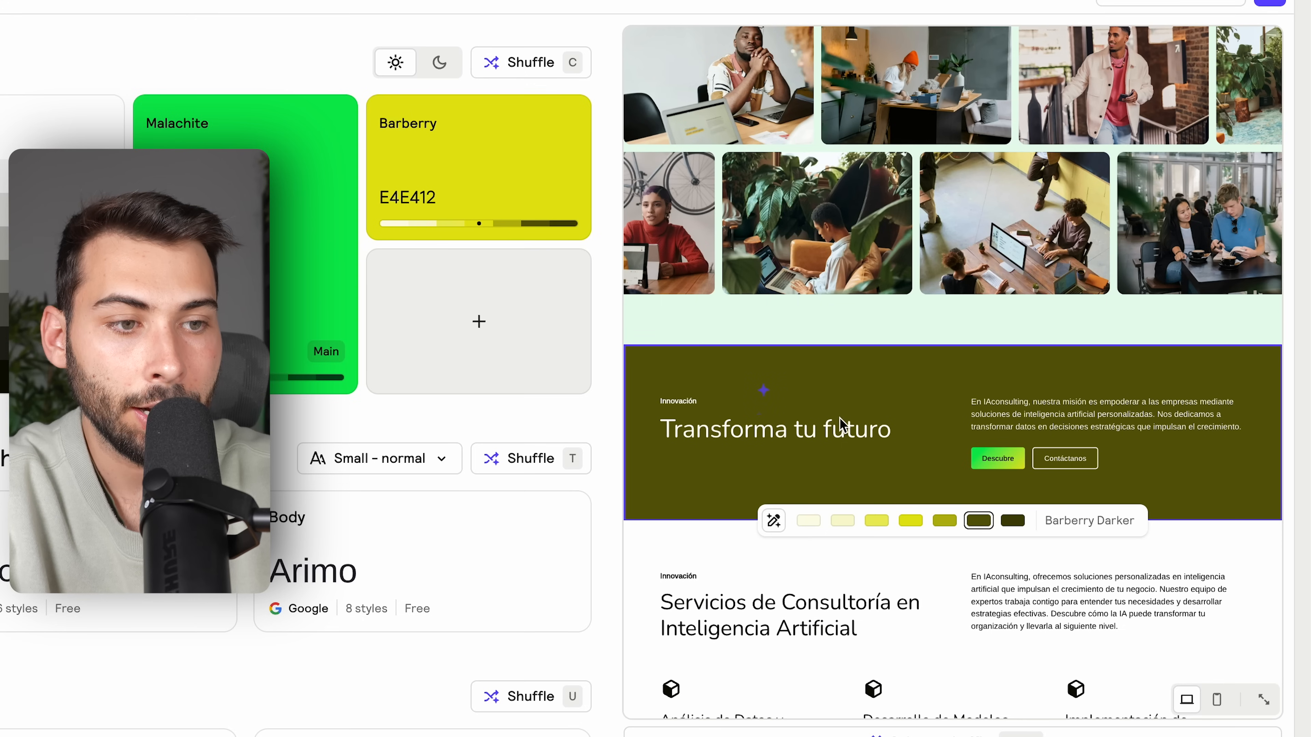
pyautogui.click(842, 521)
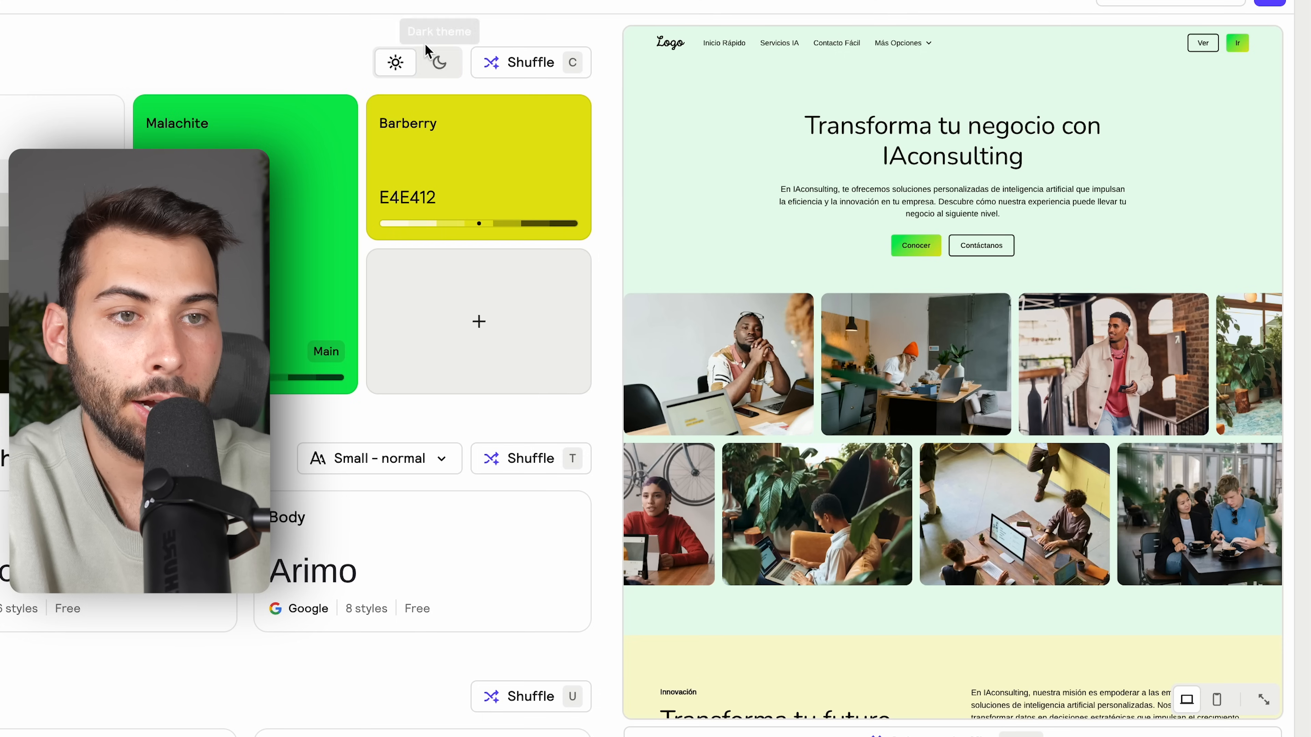
# - Switch to the dark theme and apply the Malachite Darkest shade to the hero and the "Transforma tu futuro" section
pyautogui.click(440, 62)
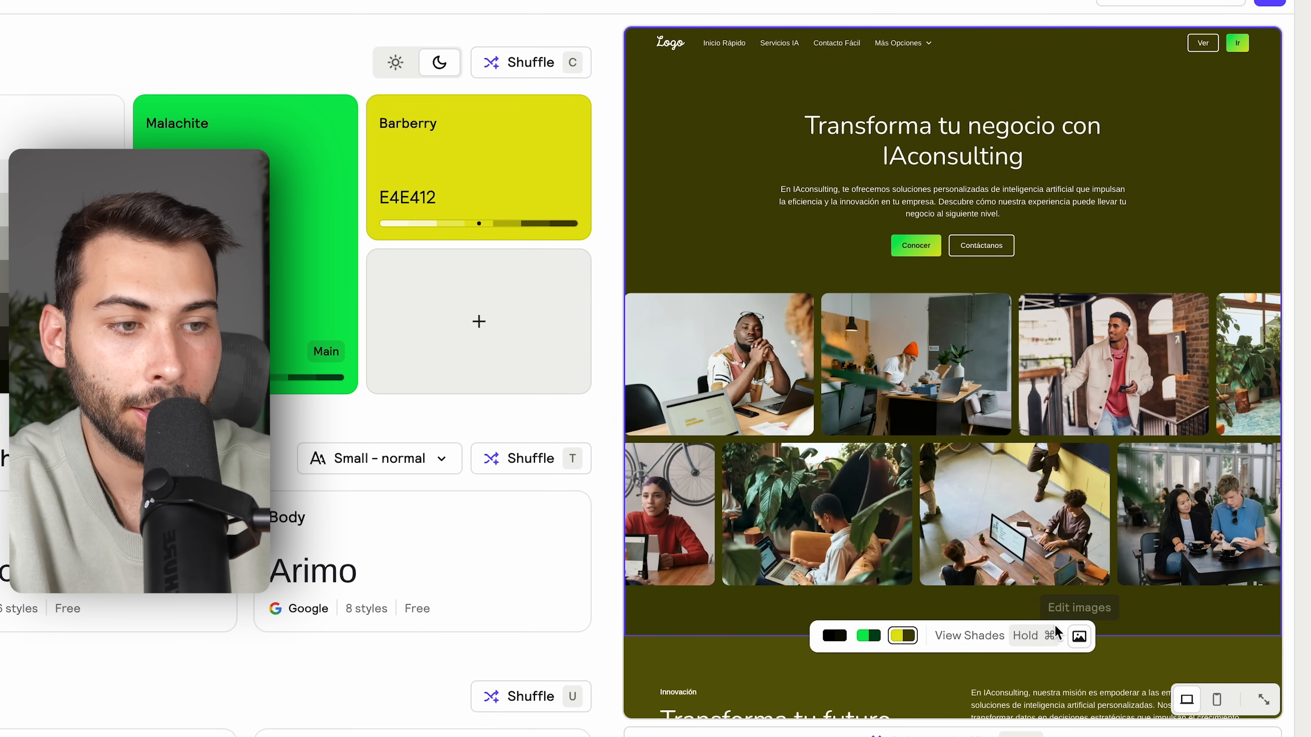
pyautogui.press('super+z')
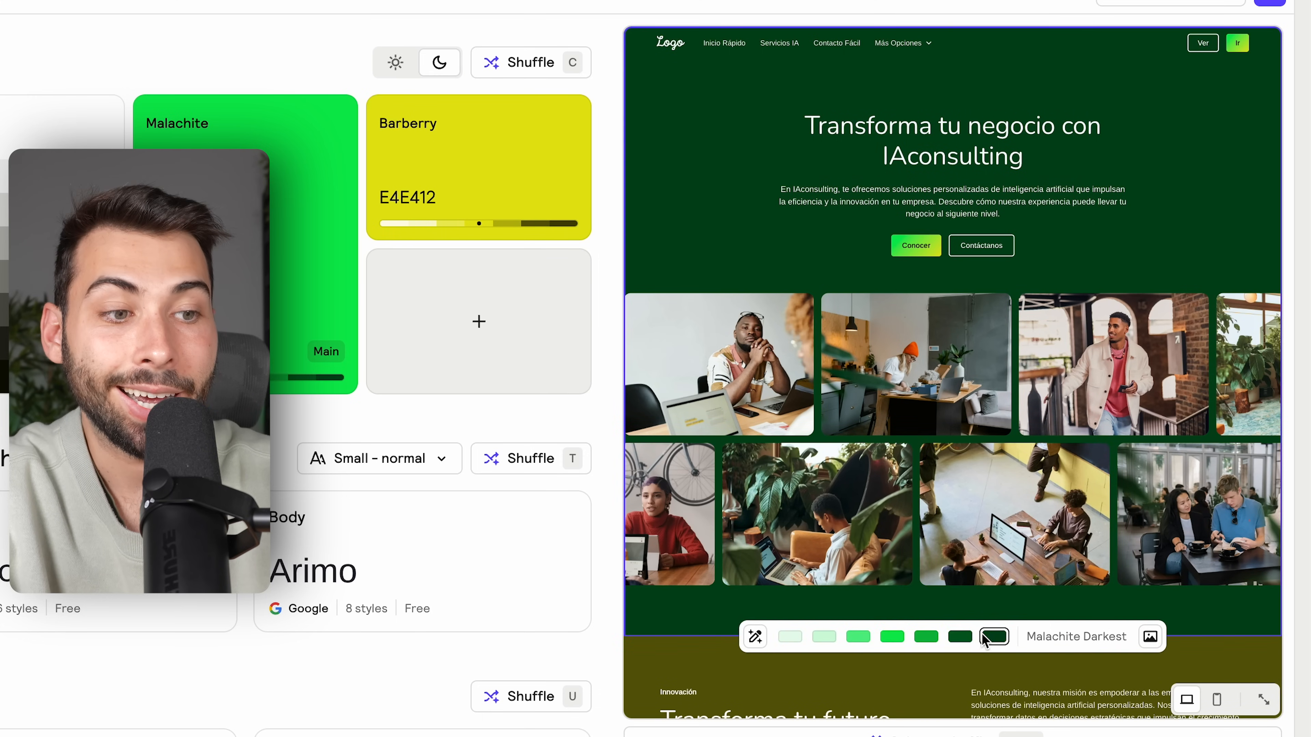
pyautogui.scroll(-5, 980, 568)
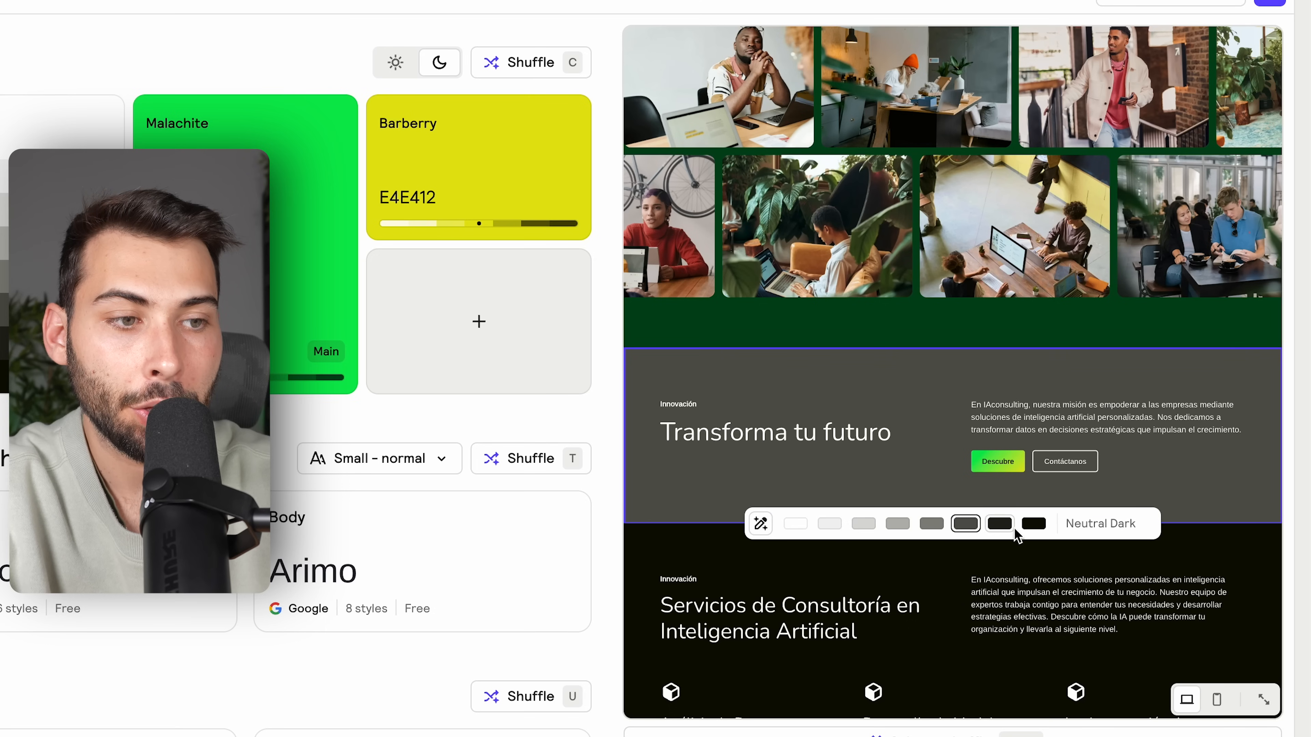
pyautogui.click(1035, 527)
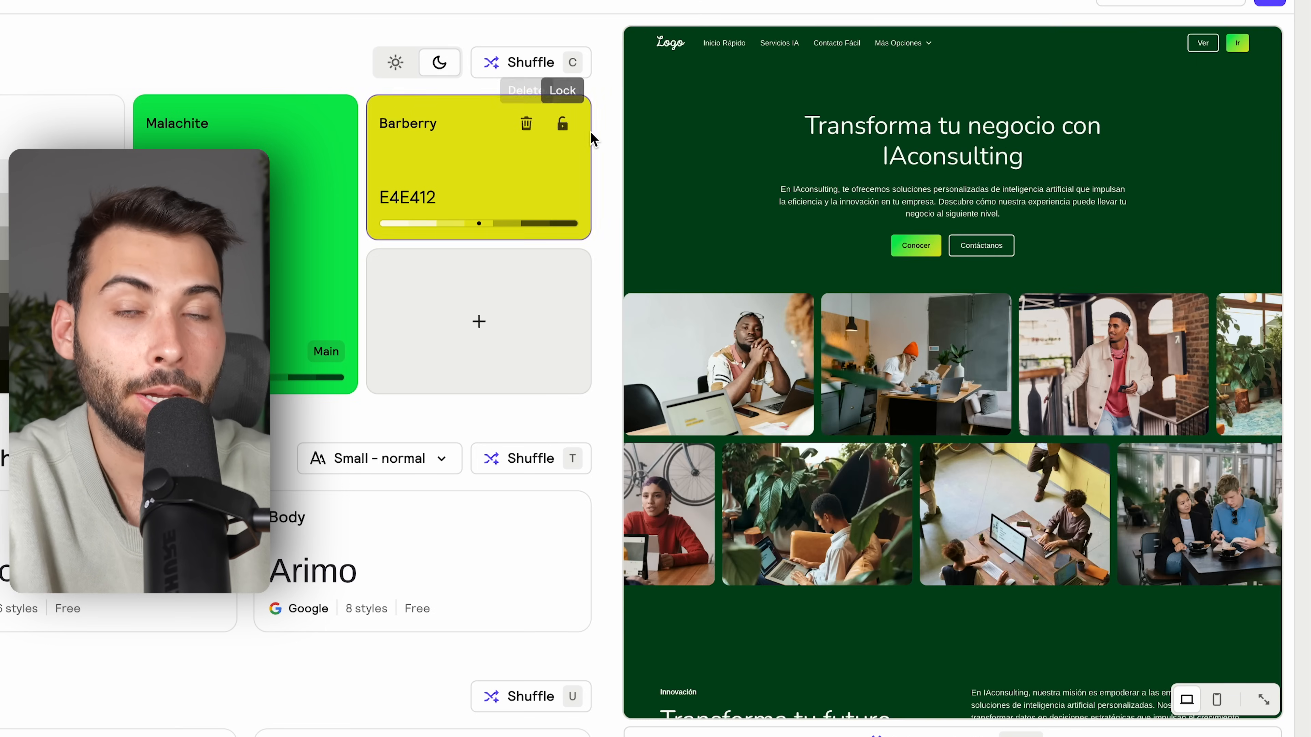
# - Compare the homepage in the light and dark themes down to the footer, returning to the dark theme
pyautogui.click(397, 64)
pyautogui.scroll(-15, 901, 321)
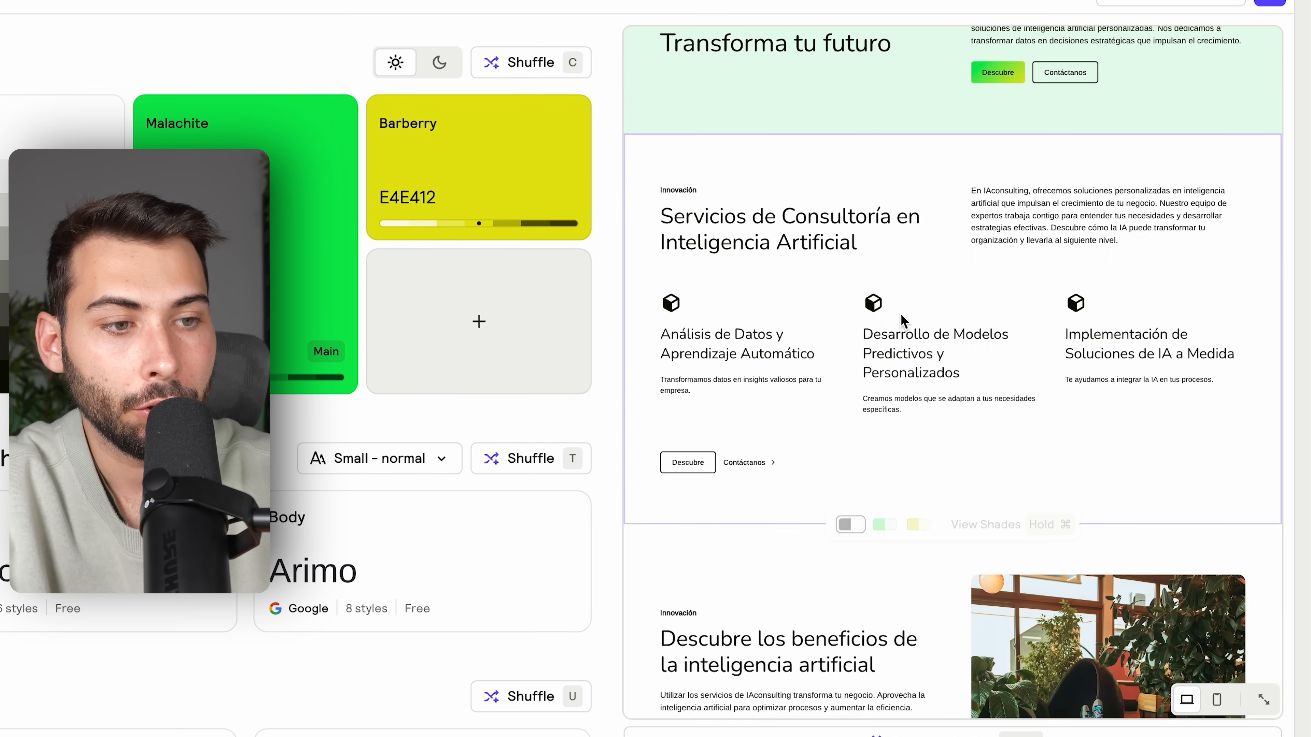
pyautogui.scroll(-20, 901, 322)
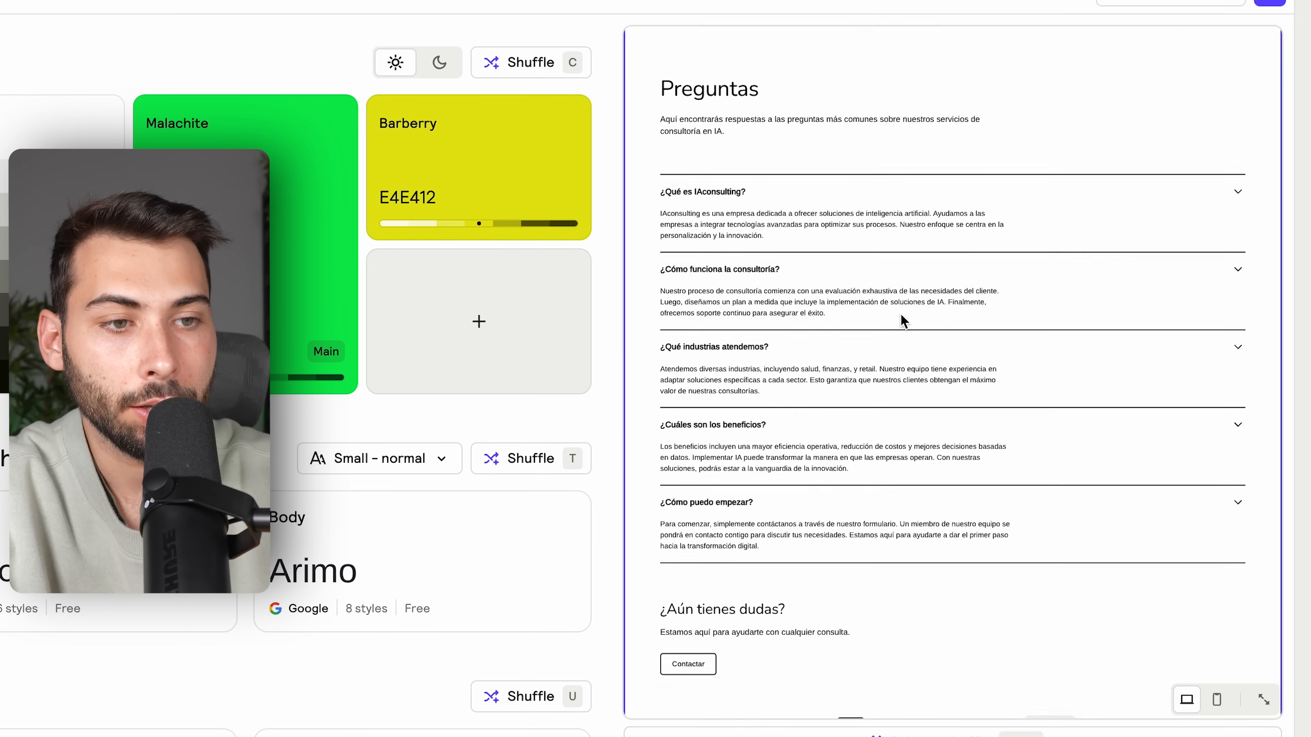
pyautogui.click(439, 63)
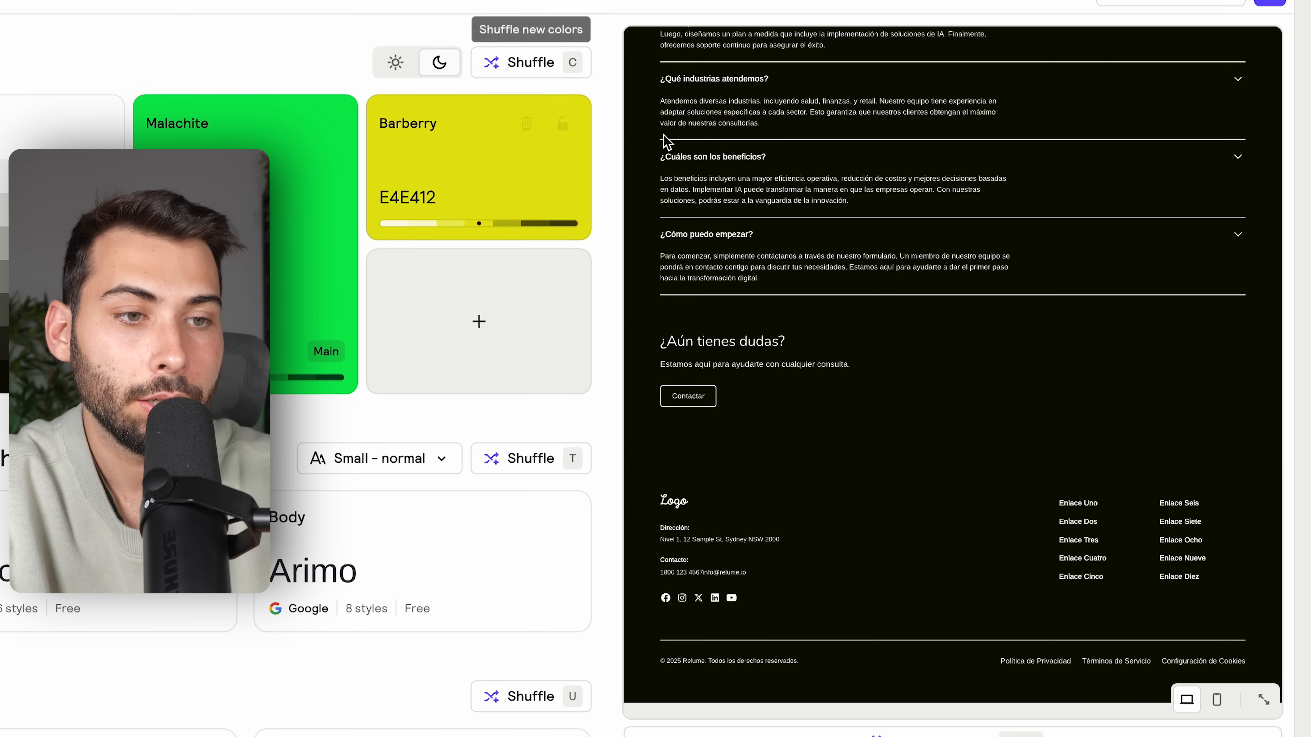
pyautogui.scroll(3, 824, 235)
pyautogui.scroll(20, 825, 235)
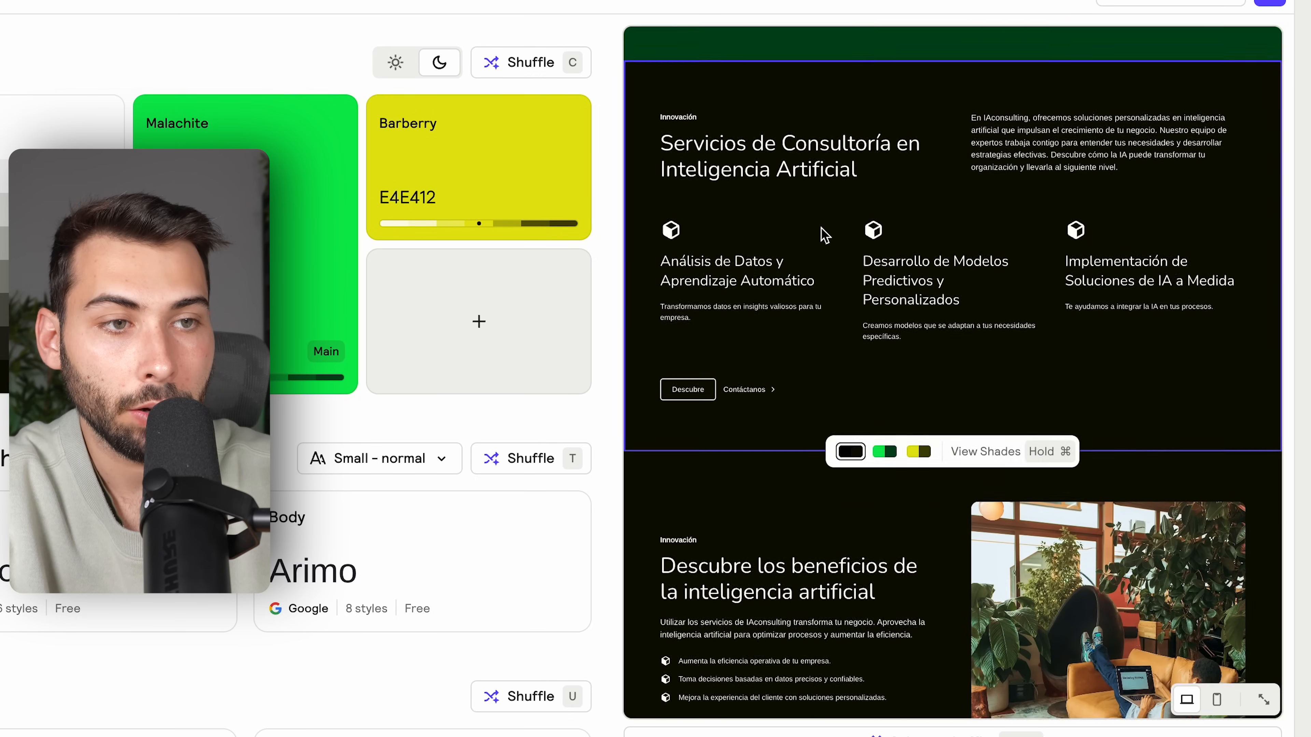
pyautogui.scroll(4, 824, 235)
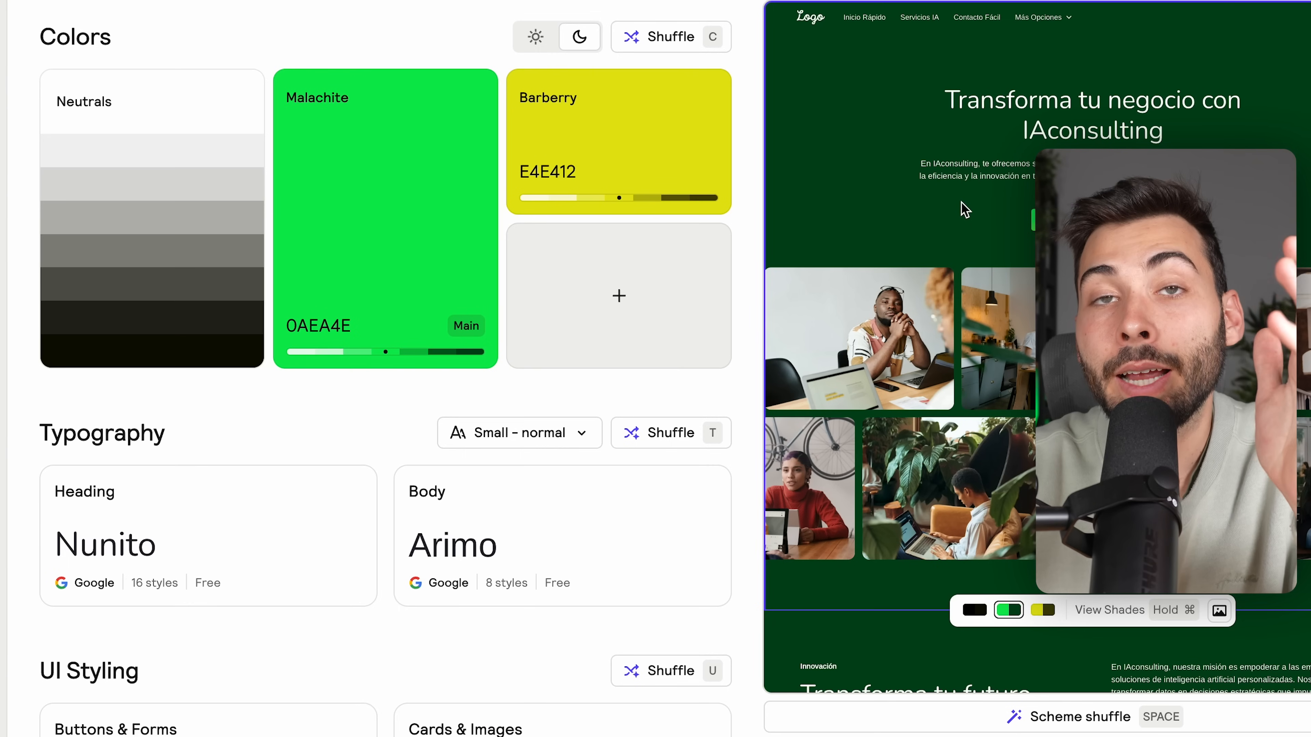
# - Browse alternative heading fonts, covering the Display fonts, the AI recommendations and the Quirky collection
pyautogui.scroll(-3, 232, 434)
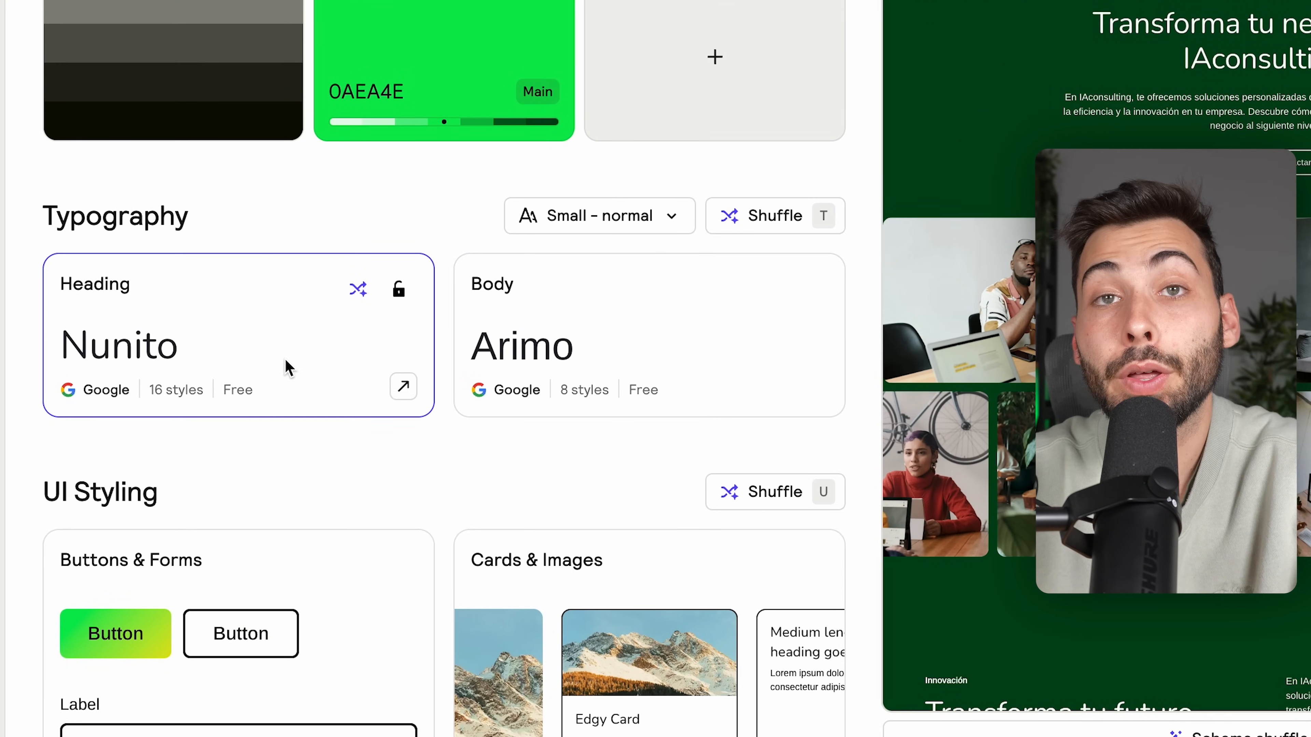
pyautogui.click(251, 358)
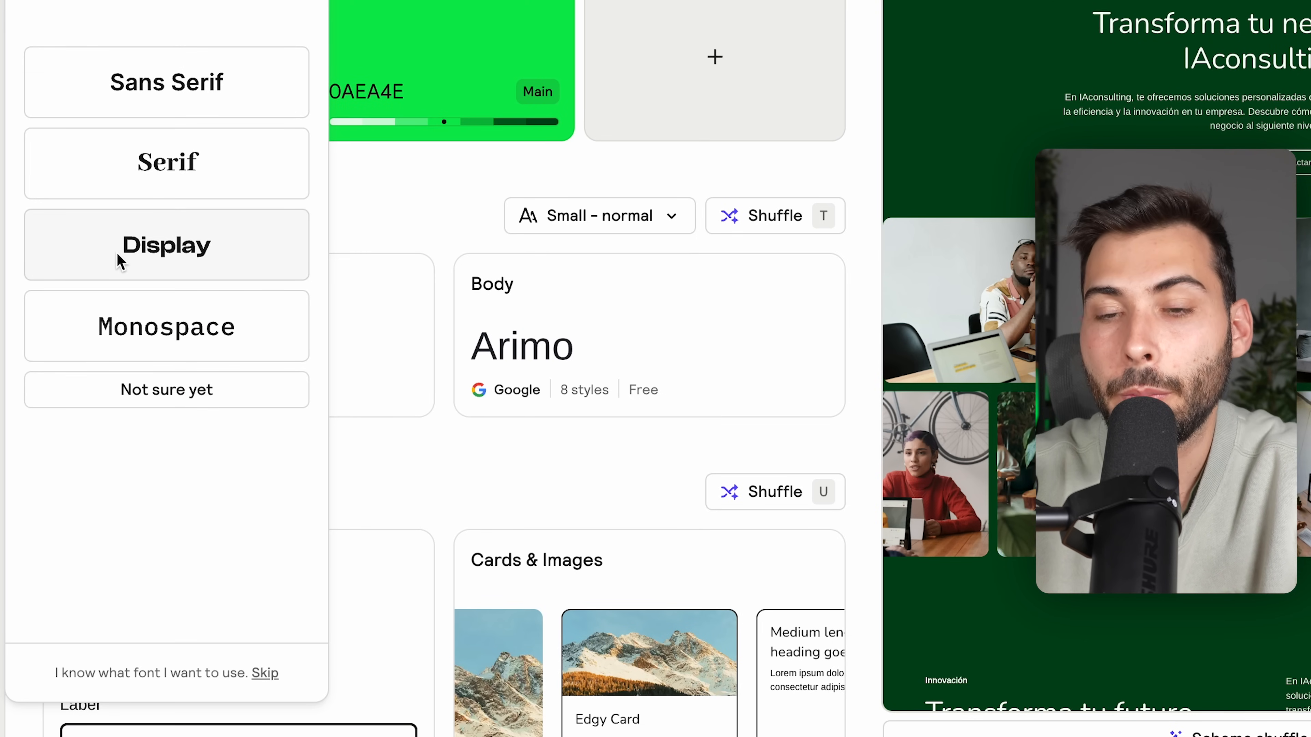
pyautogui.click(187, 252)
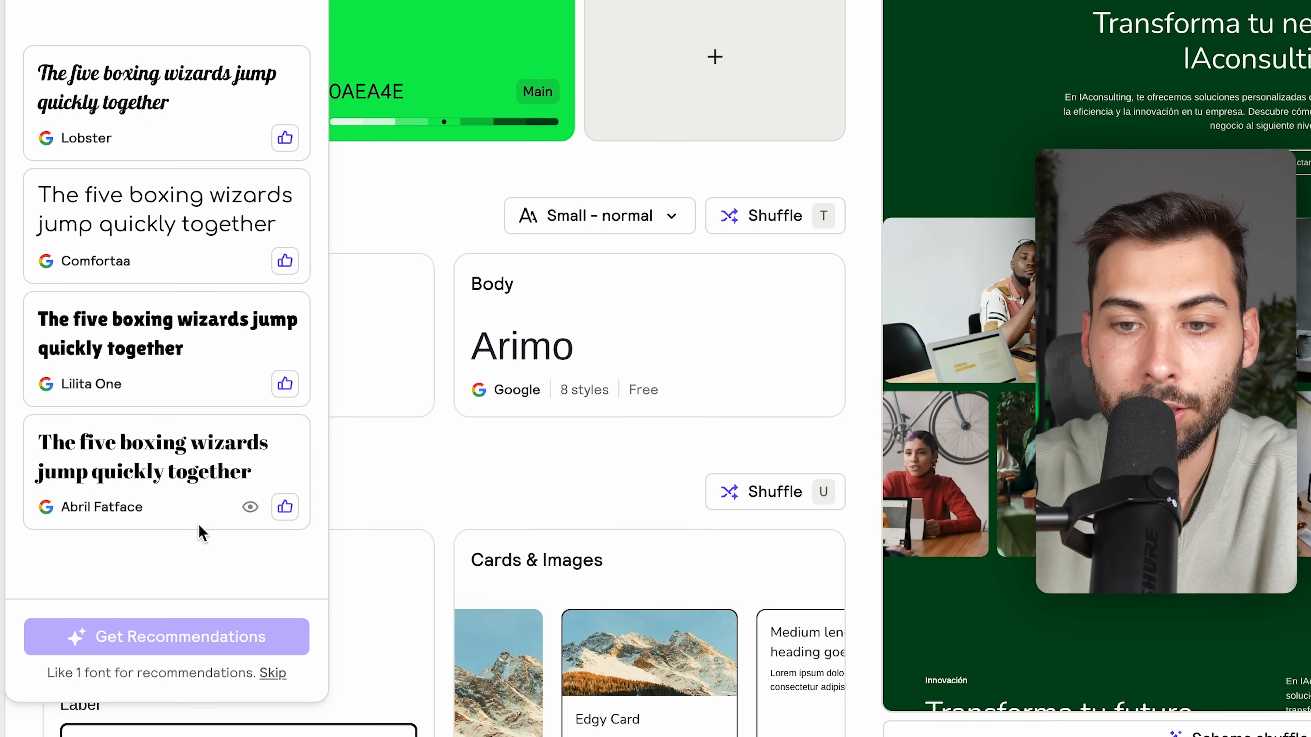
pyautogui.click(272, 674)
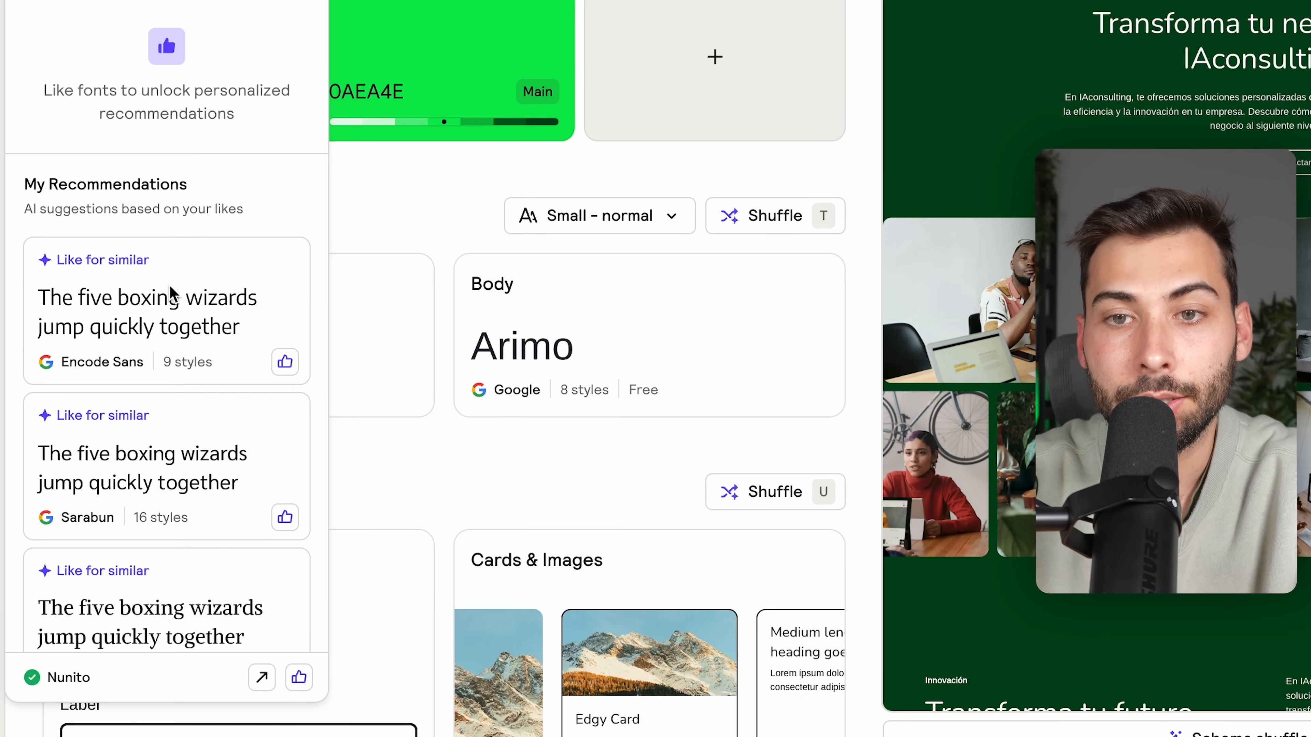
pyautogui.scroll(-6, 169, 295)
pyautogui.scroll(-10, 171, 293)
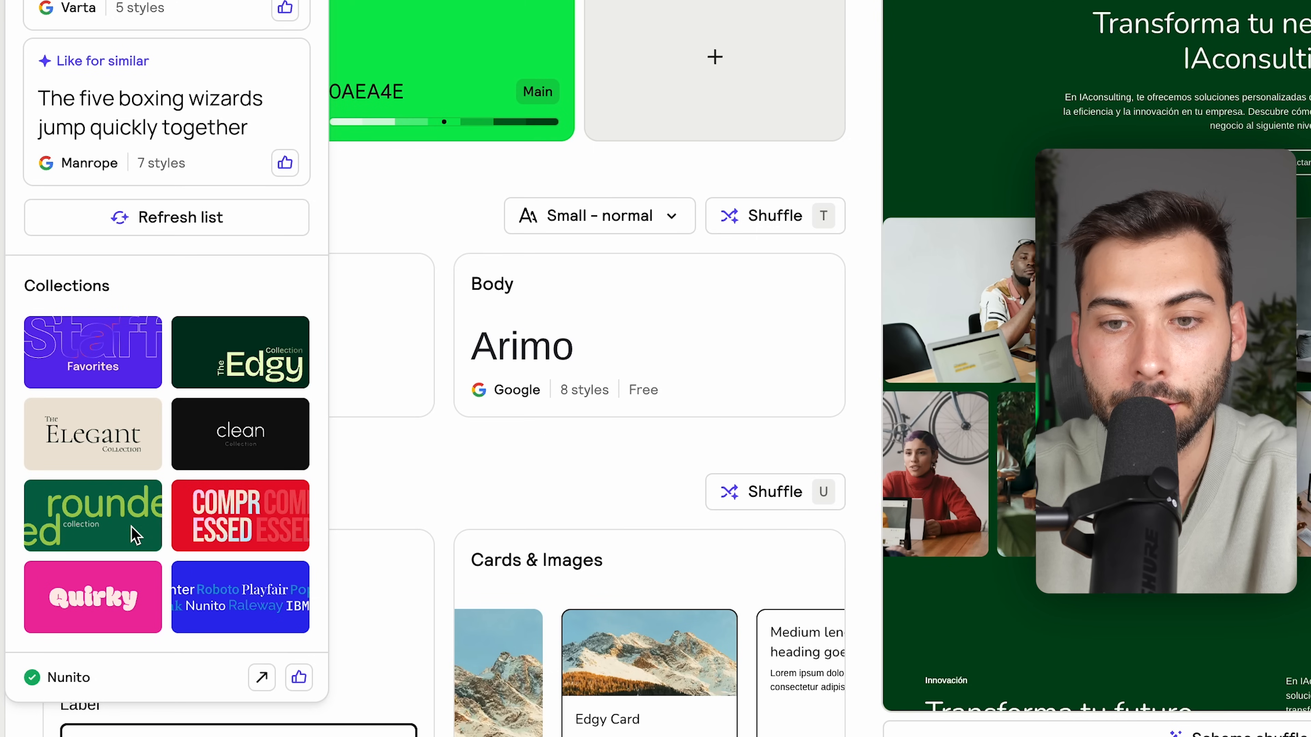
pyautogui.click(88, 618)
pyautogui.scroll(-3, 153, 87)
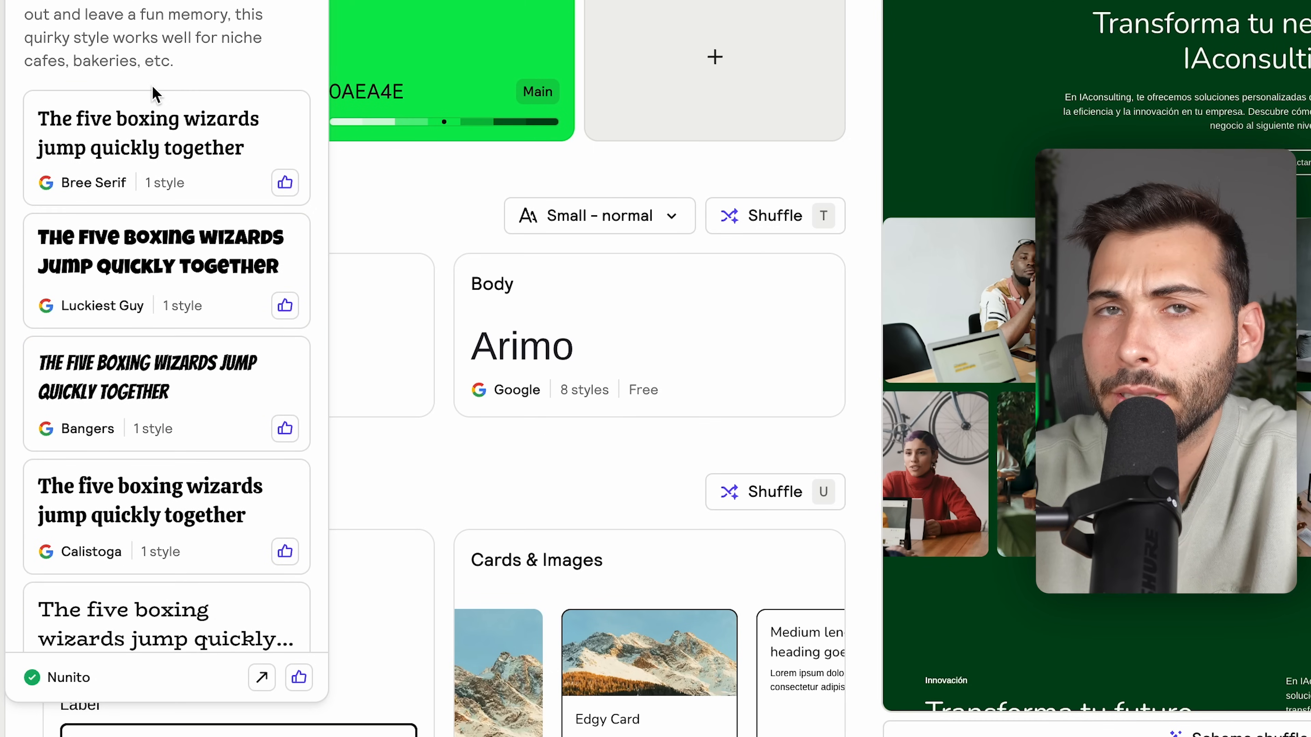
pyautogui.scroll(-2, 152, 88)
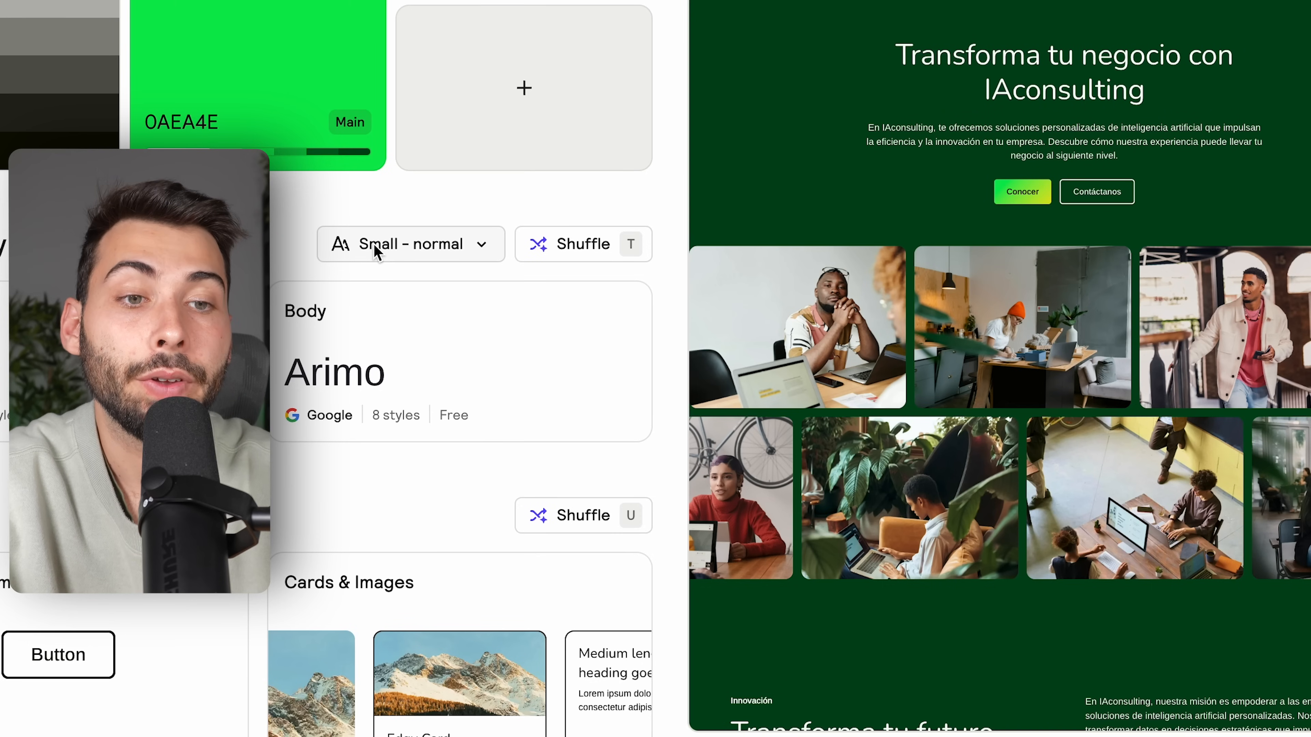
# - Preview the Uppercase style in the typography options without applying it
pyautogui.click(376, 247)
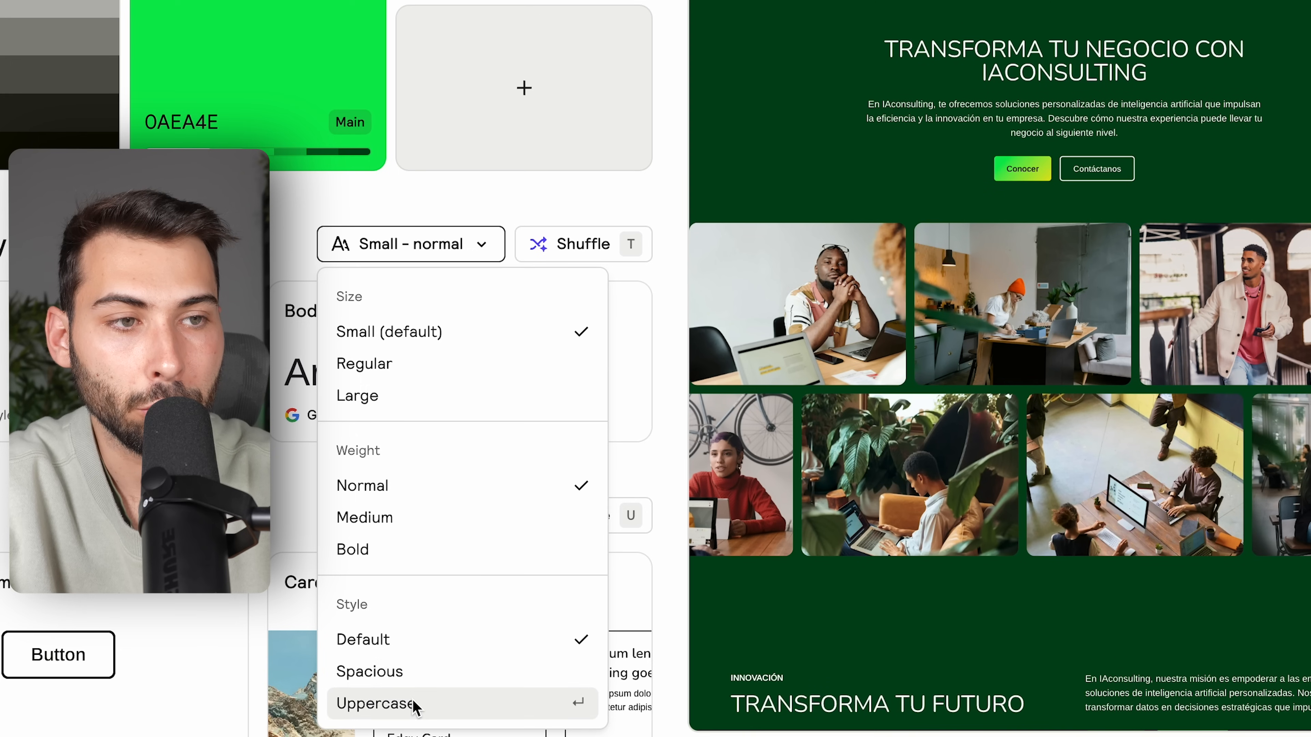
pyautogui.click(668, 331)
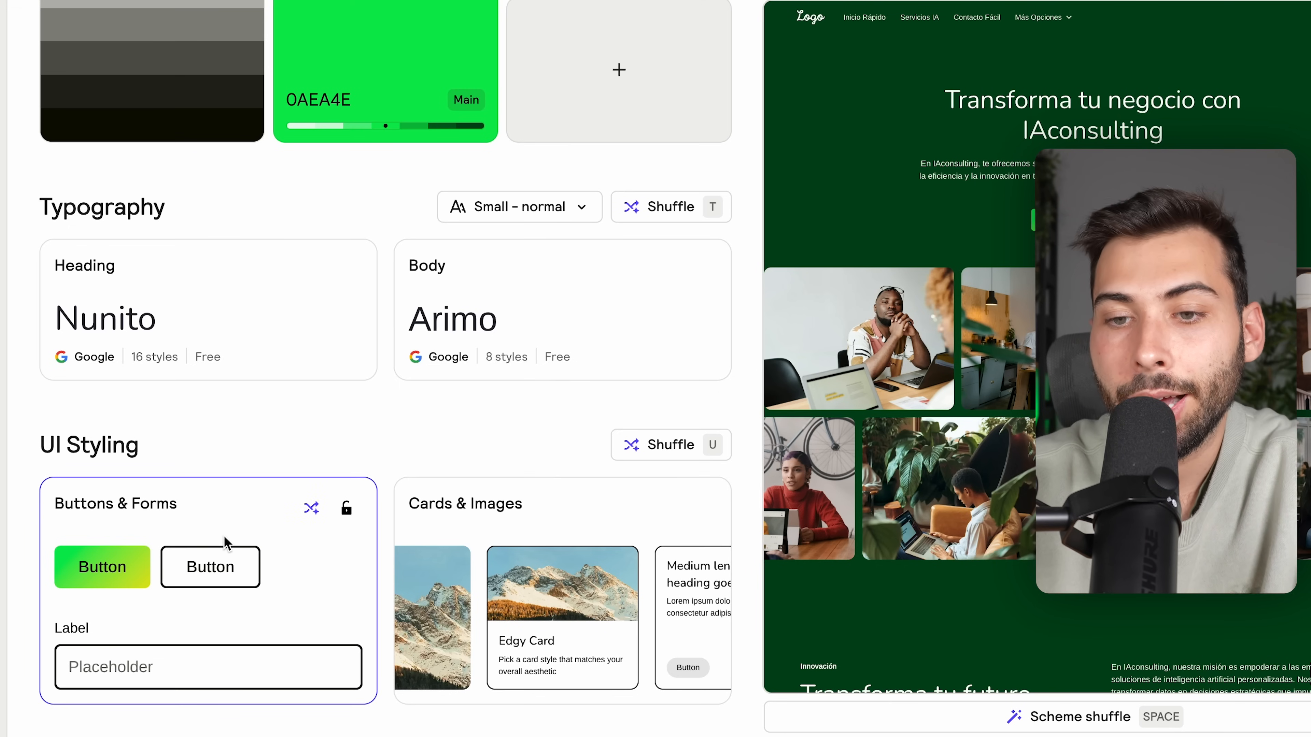
# - Set the buttons and forms to the Bubble style with the roundest corners, and look over the card and image styles
pyautogui.click(229, 535)
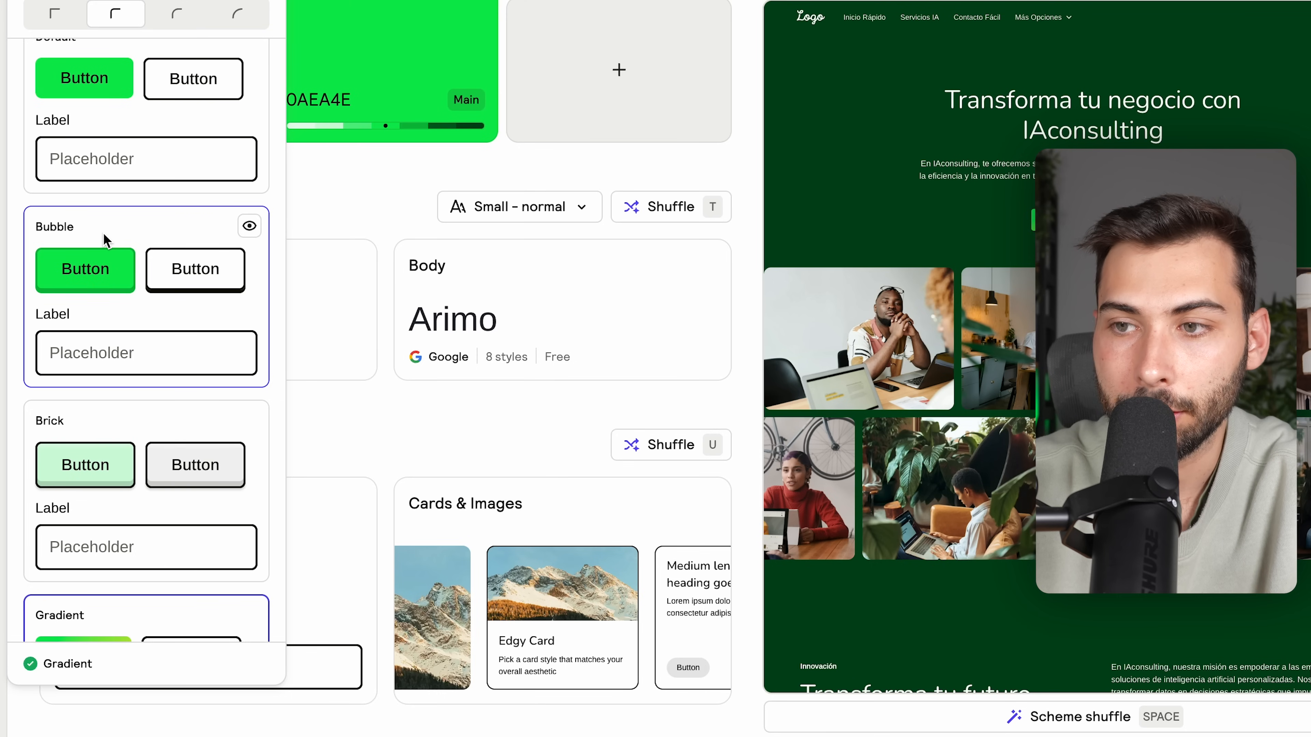
pyautogui.click(119, 229)
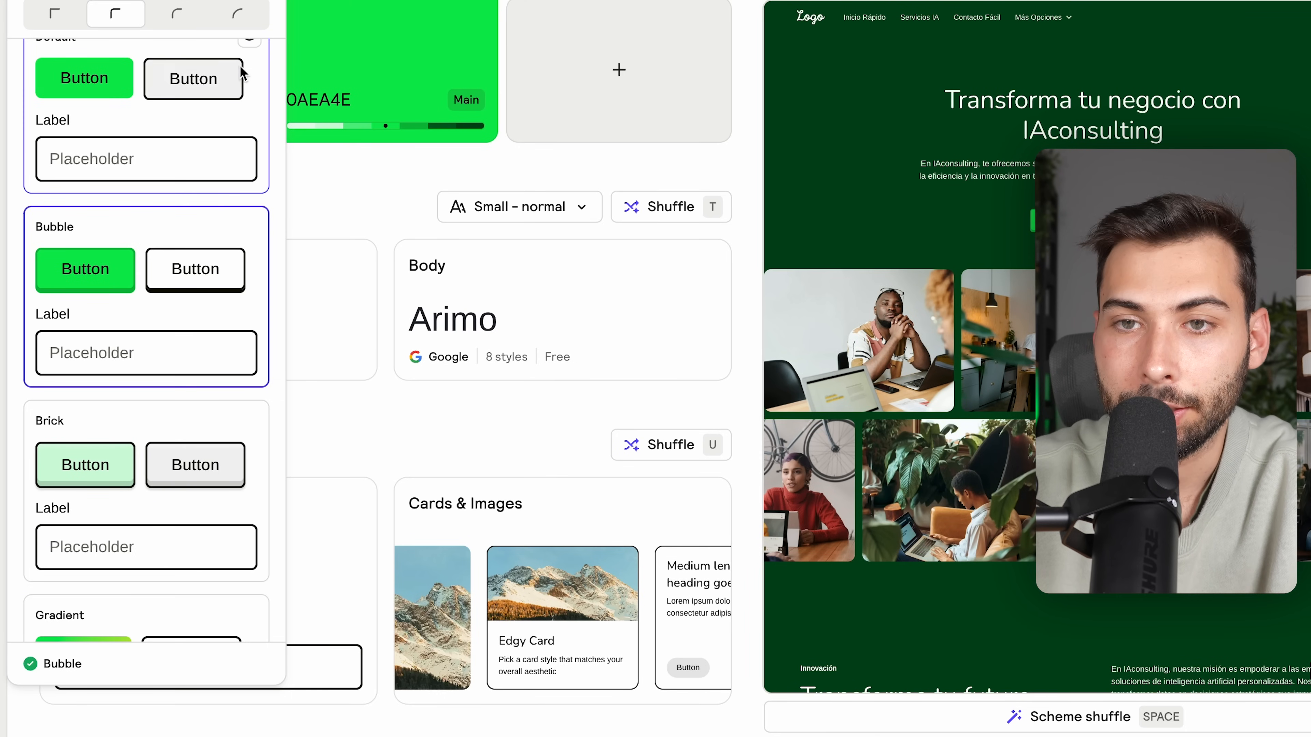
pyautogui.click(238, 21)
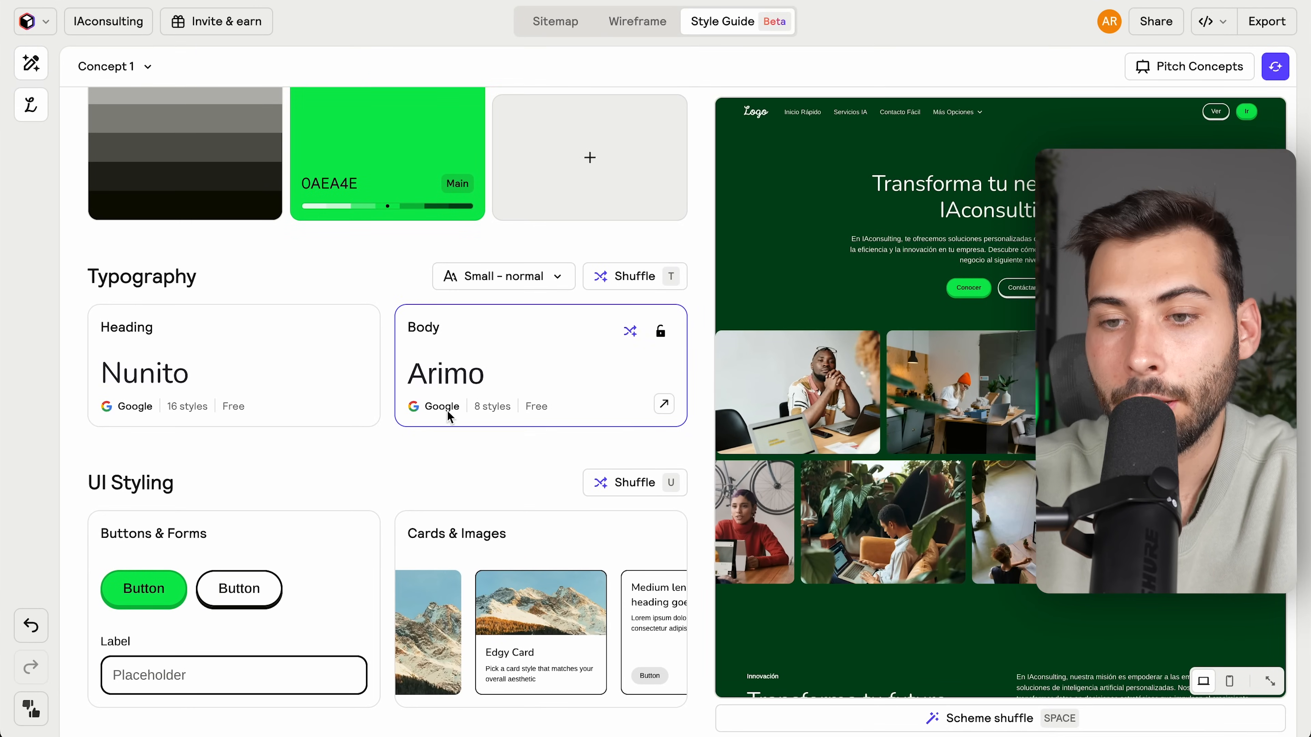
pyautogui.click(472, 537)
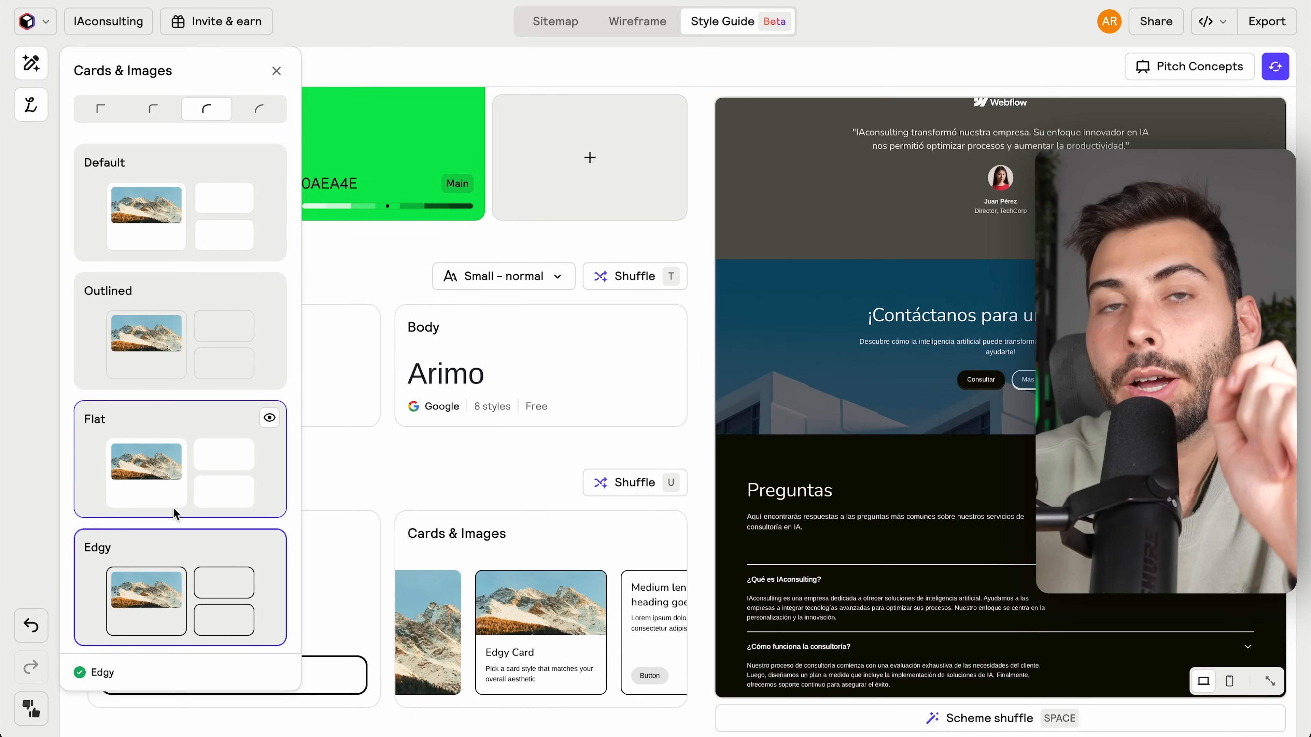
pyautogui.click(383, 363)
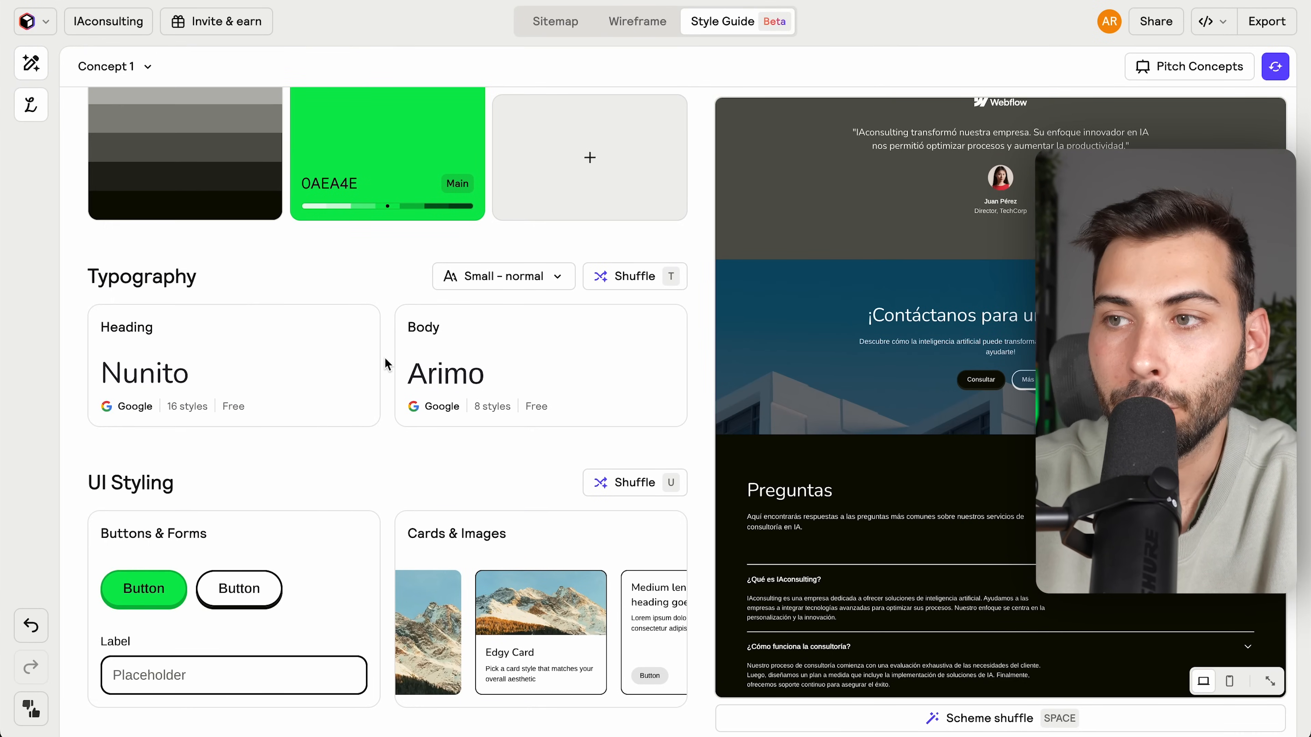
# - Create a new style guide concept alongside Concept 1
pyautogui.scroll(4, 383, 361)
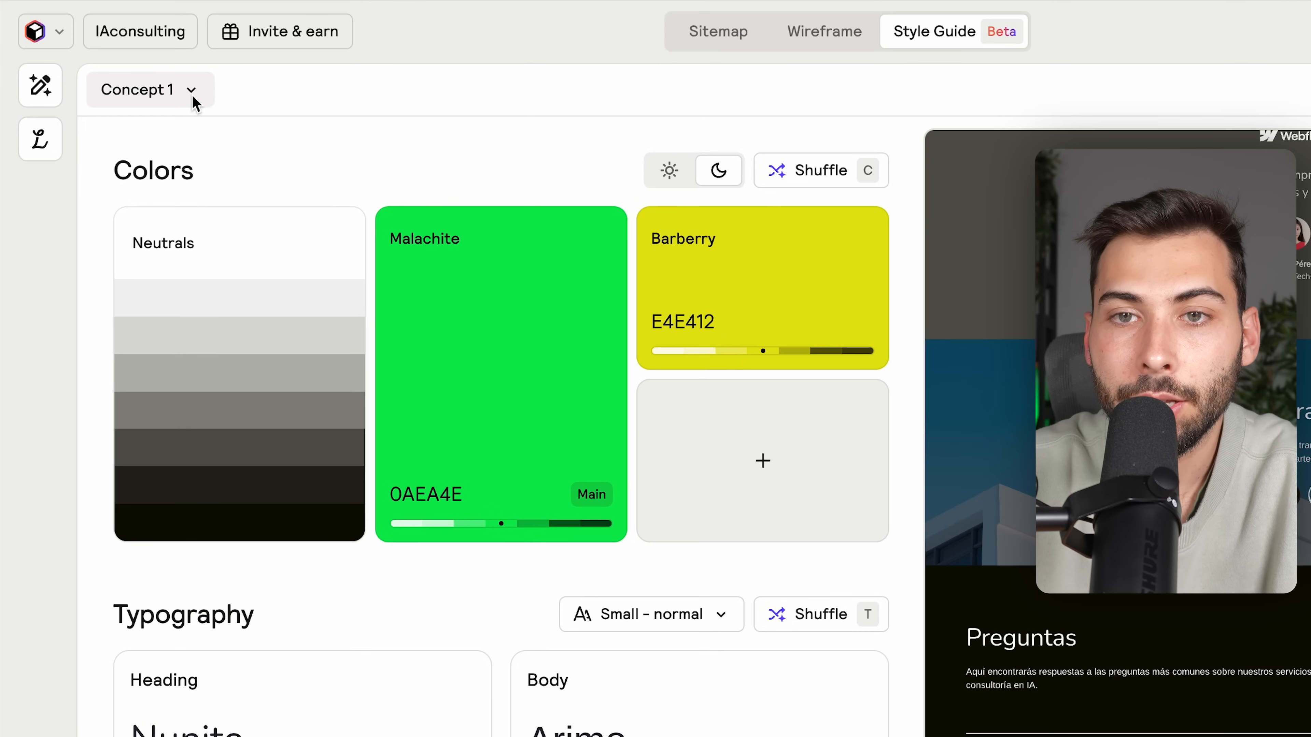
pyautogui.click(191, 92)
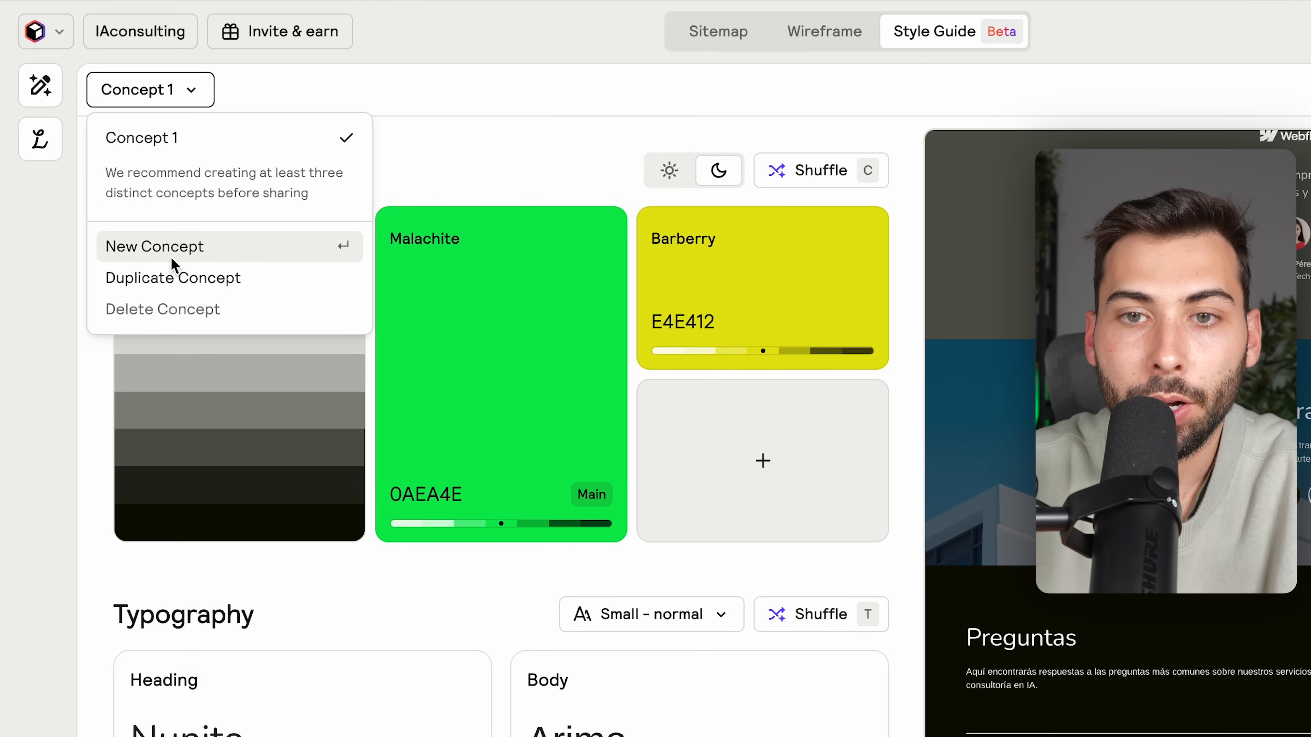
pyautogui.click(205, 248)
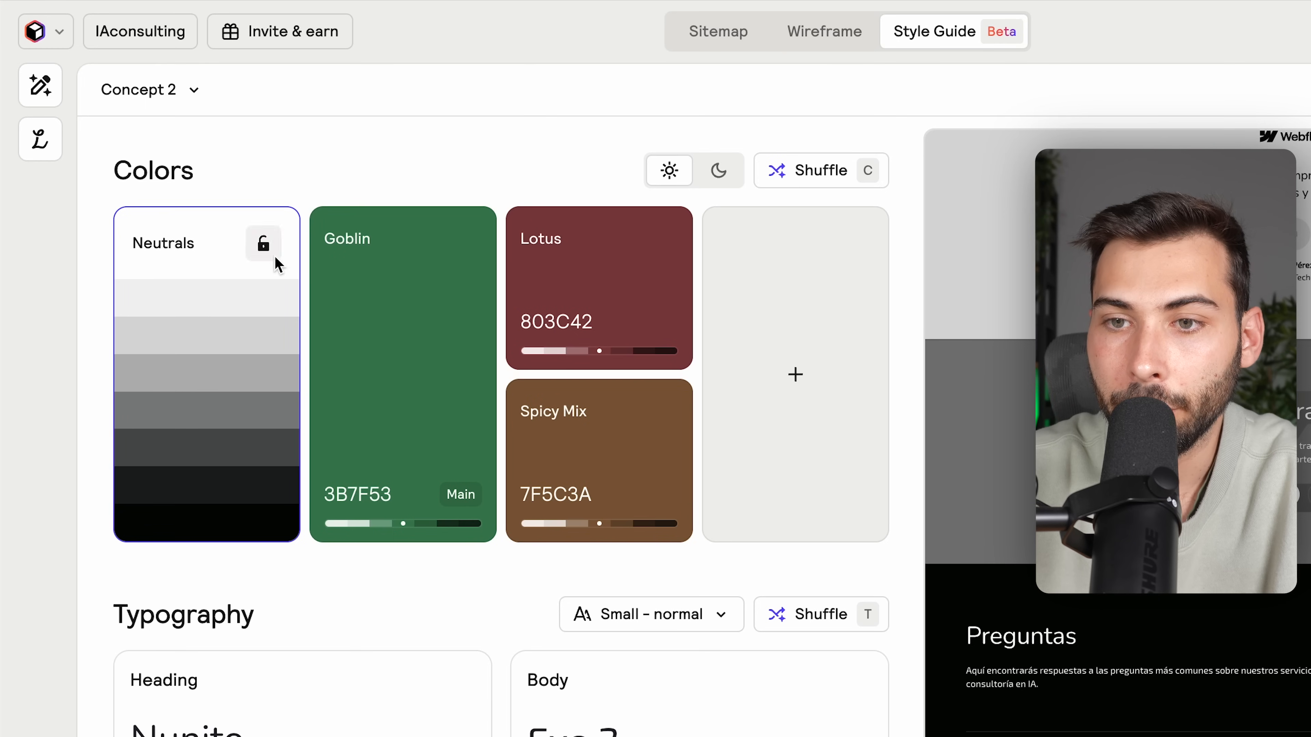
# - Shuffle the color palette of Concept 2 three times
pyautogui.click(846, 172)
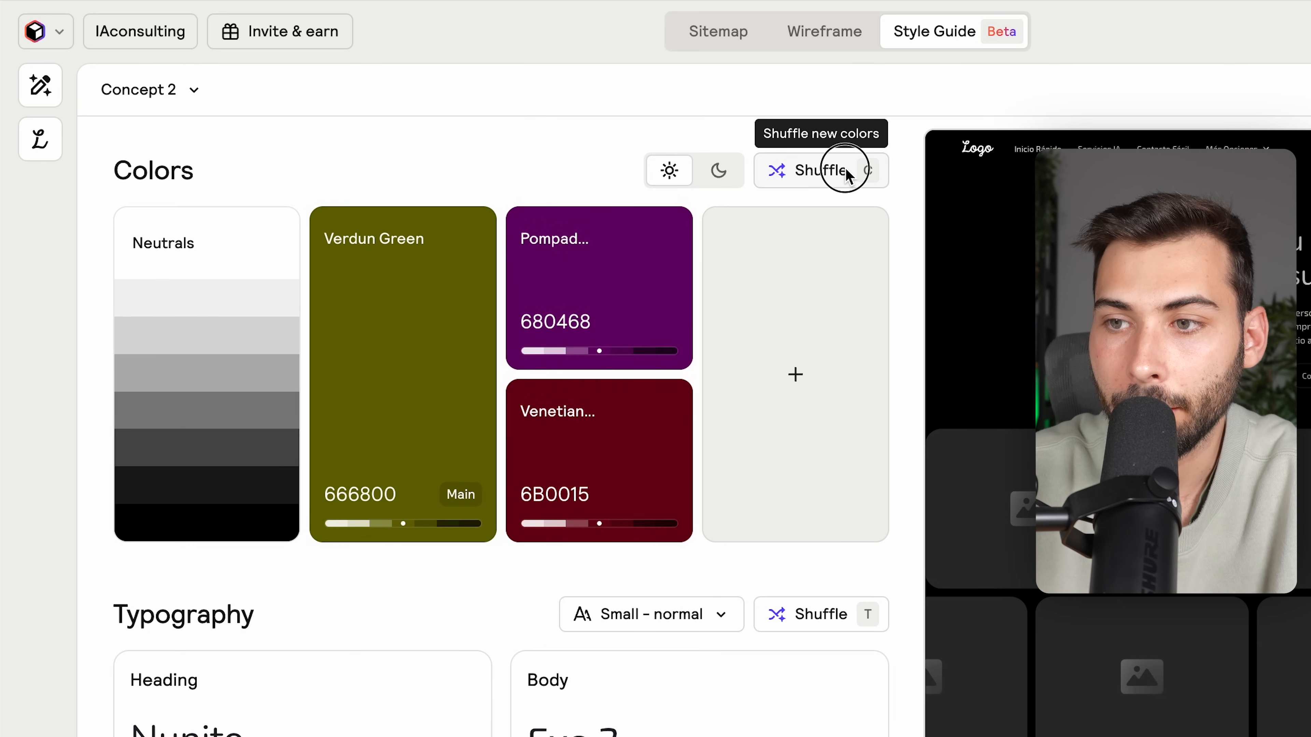
pyautogui.click(847, 172)
pyautogui.click(847, 172)
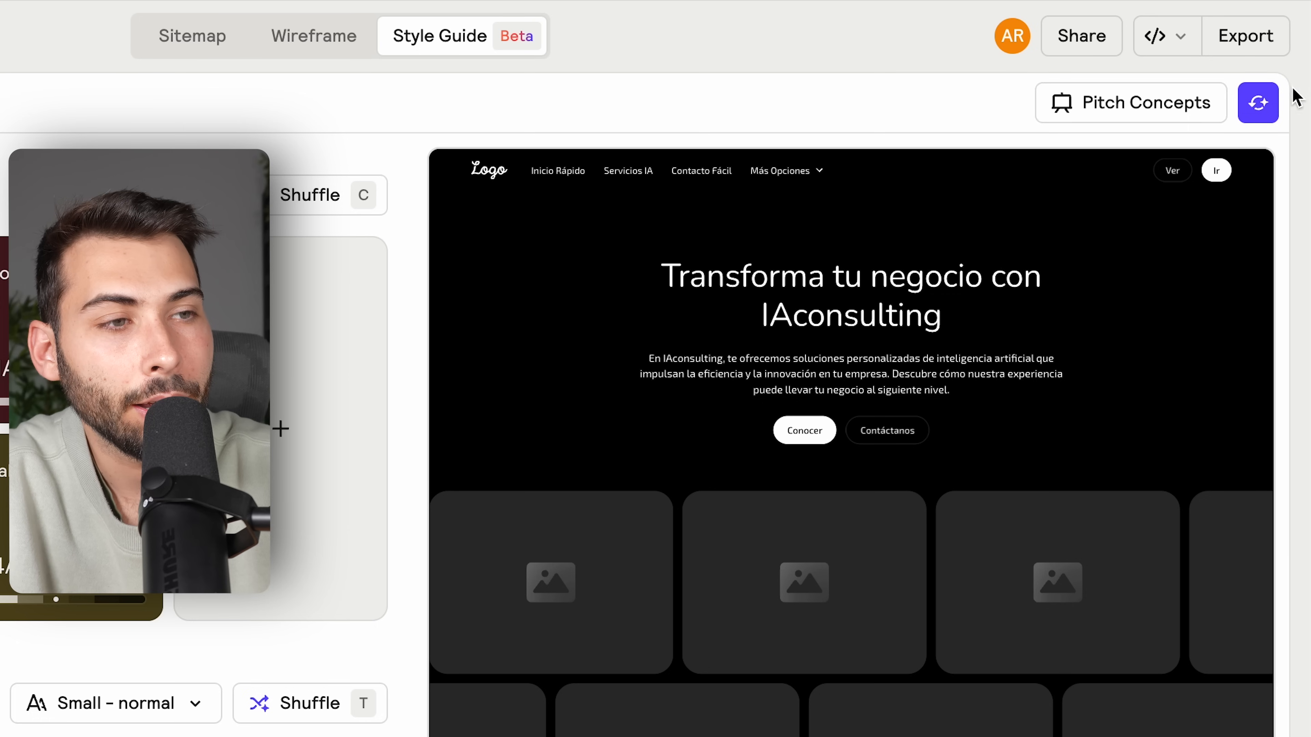
# - Regenerate the whole style of Concept 2 and review its homepage down to the footer
pyautogui.click(1259, 105)
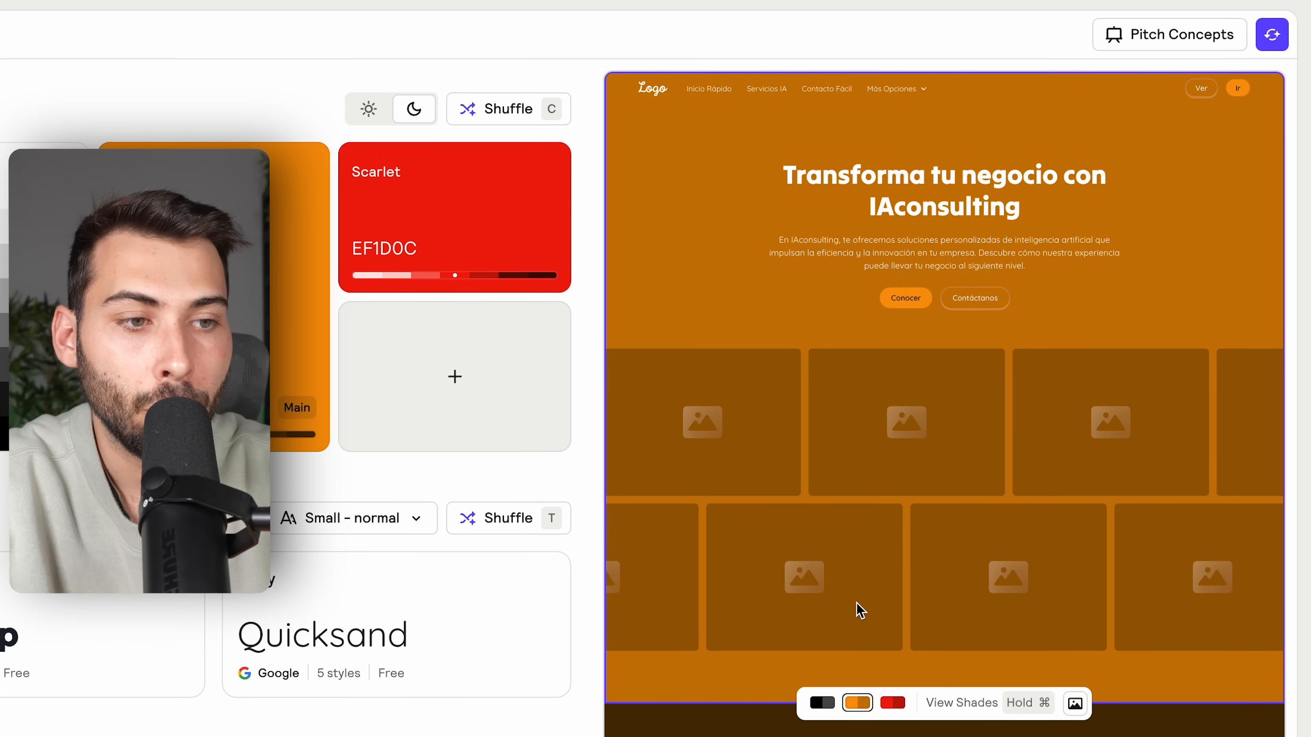
pyautogui.scroll(-10, 859, 611)
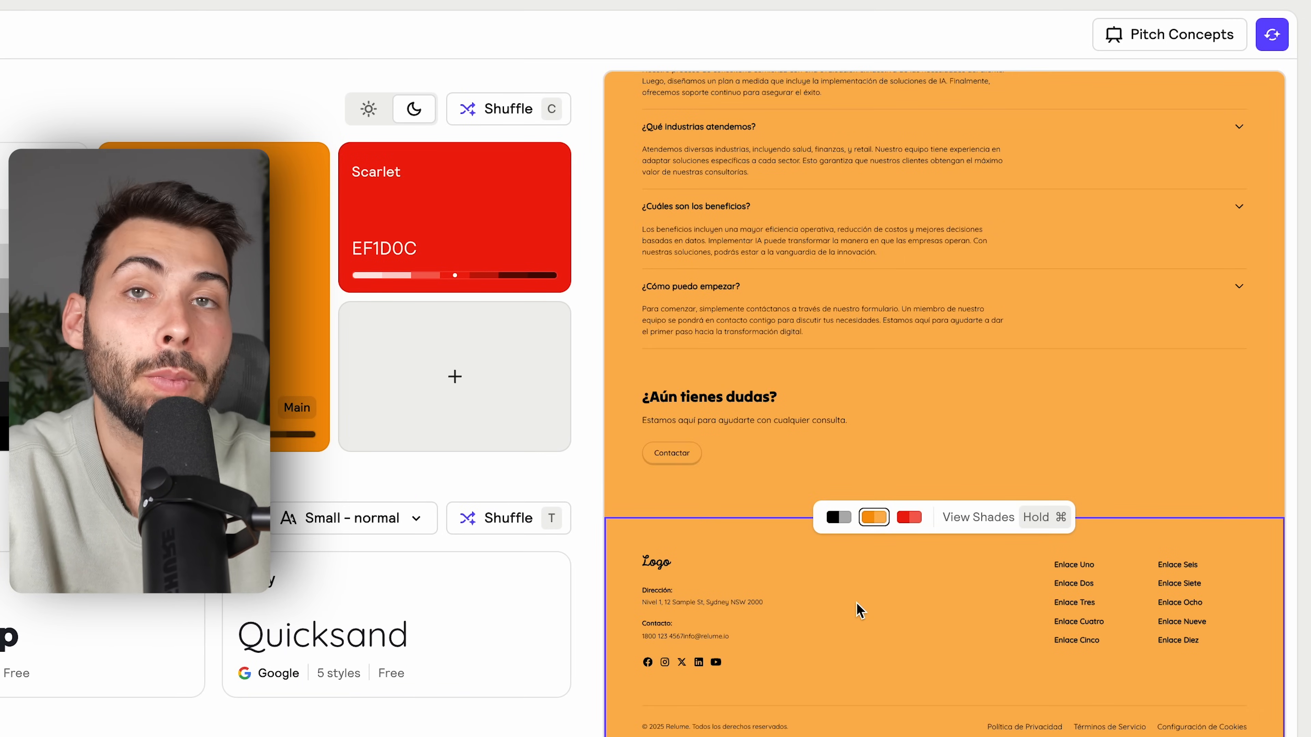
pyautogui.scroll(20, 857, 611)
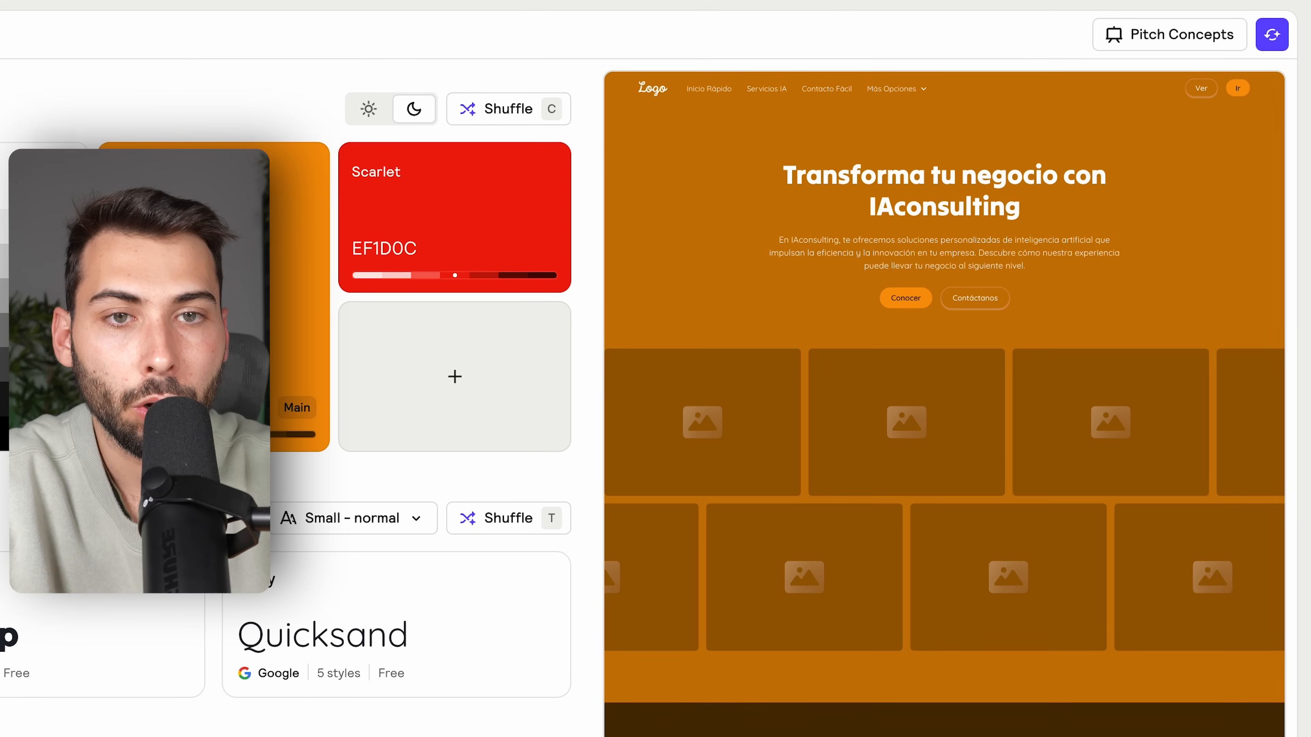
# - Create another new concept and return to Concept 1
pyautogui.click(4, 55)
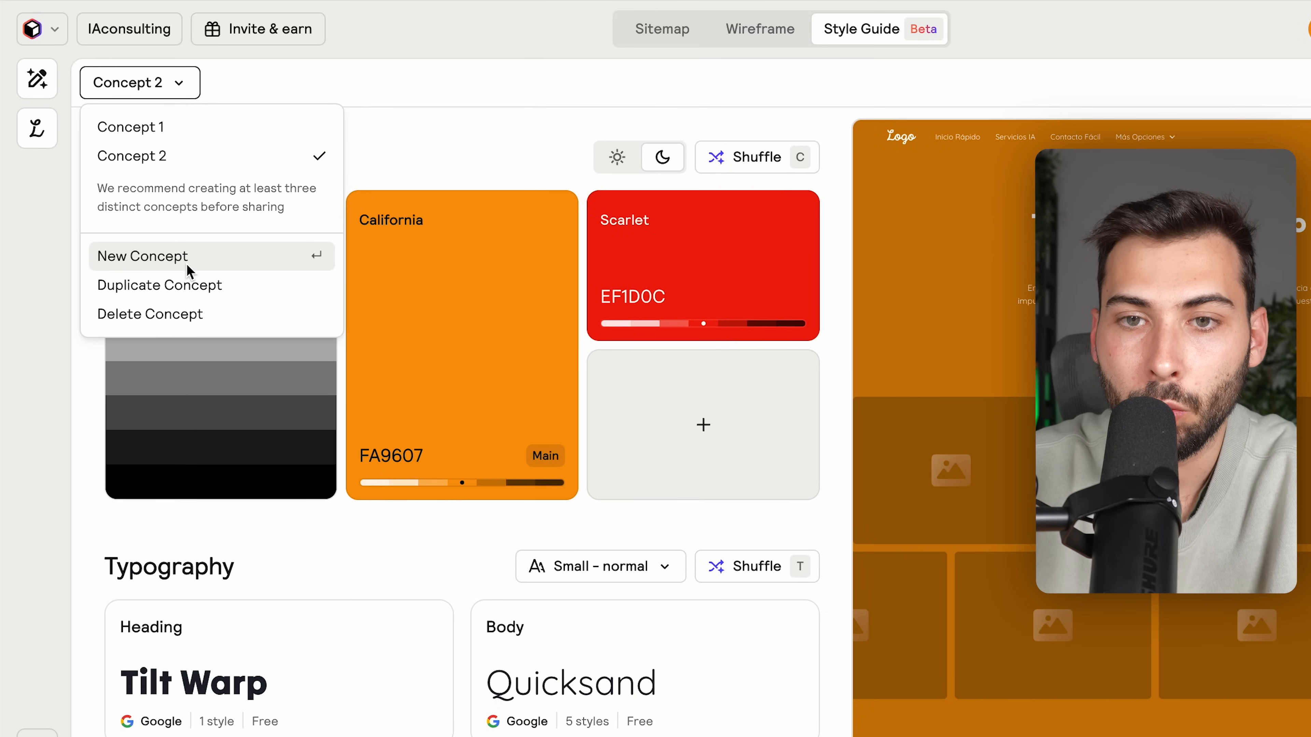
pyautogui.click(186, 263)
pyautogui.scroll(-4, 784, 548)
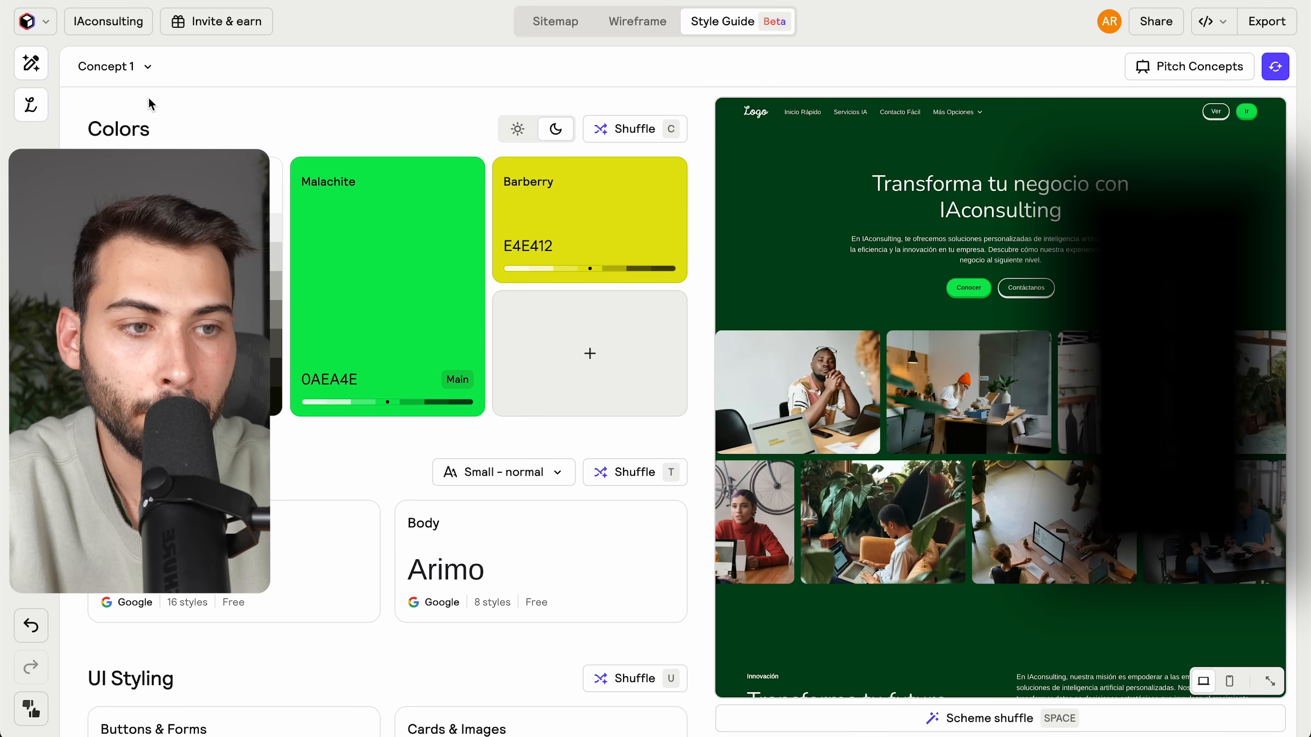
# - View the Concept 1 homepage in the expanded preview and in the mobile layout
pyautogui.moveTo(1257, 351)
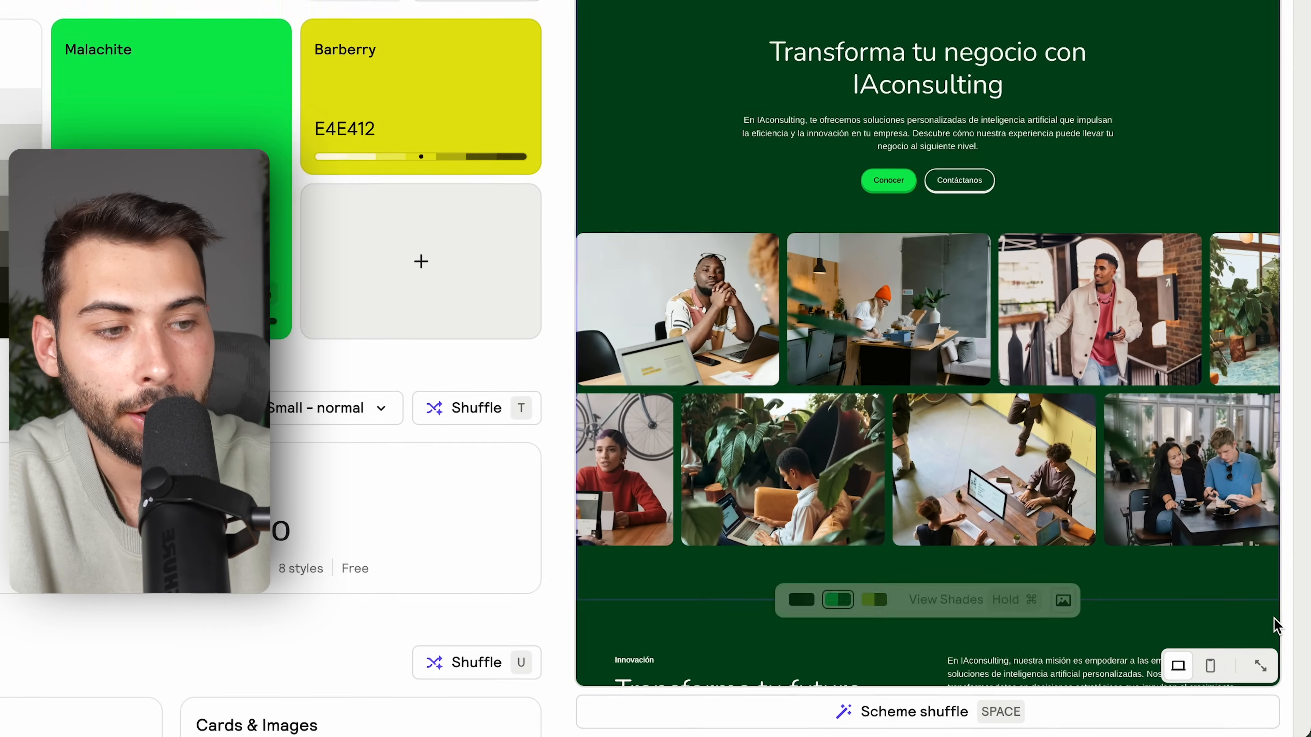
pyautogui.click(1261, 666)
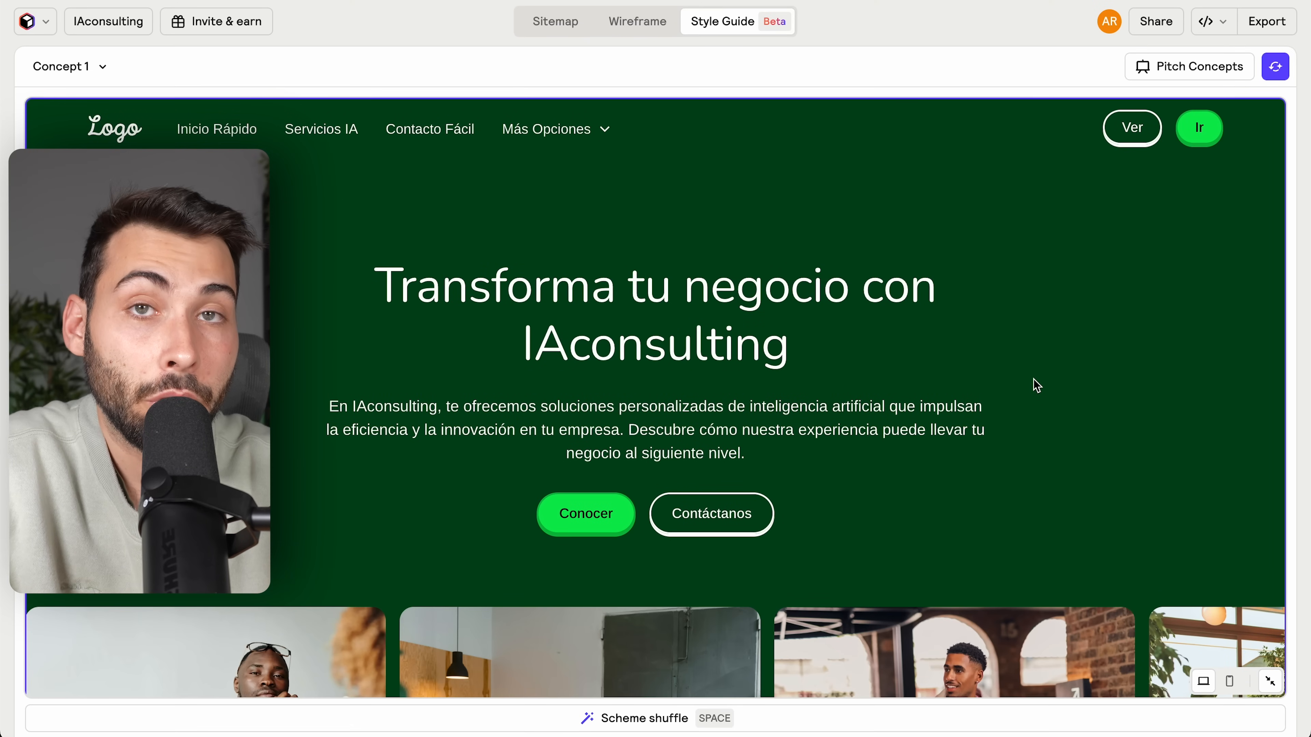
pyautogui.scroll(-10, 1037, 384)
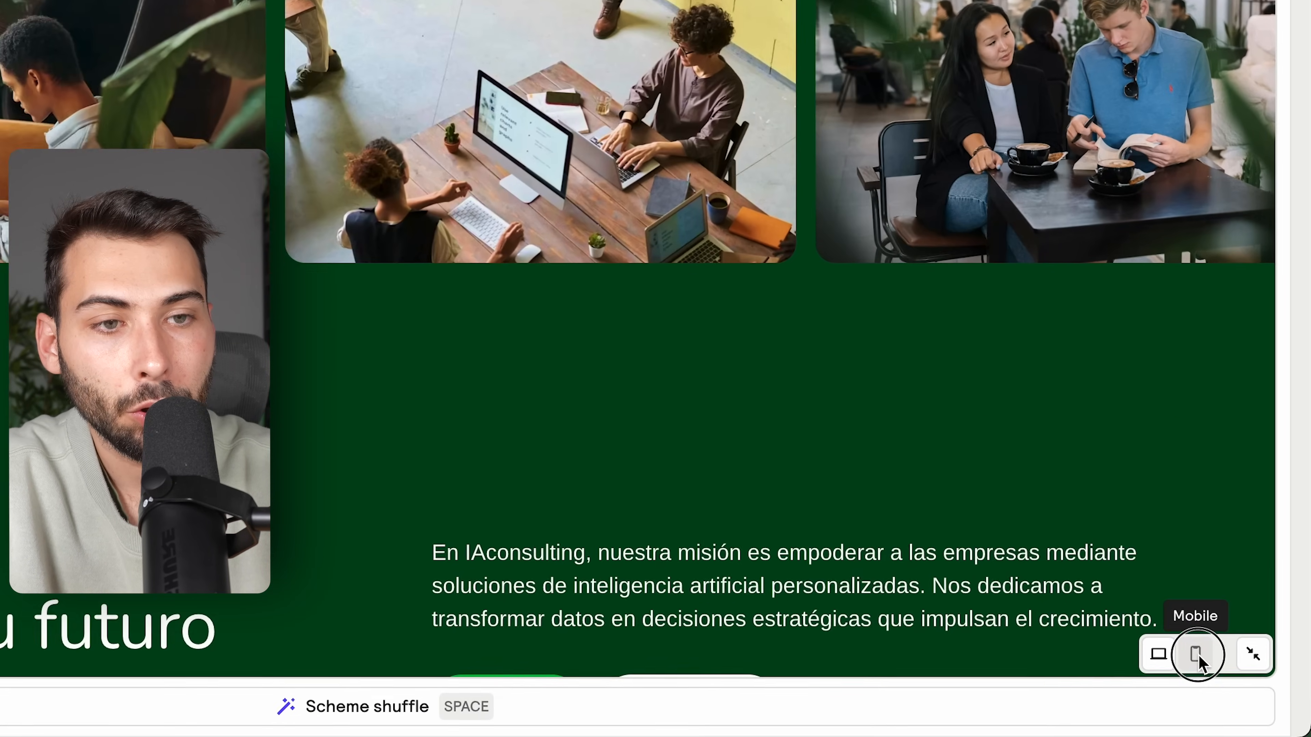
pyautogui.click(1230, 682)
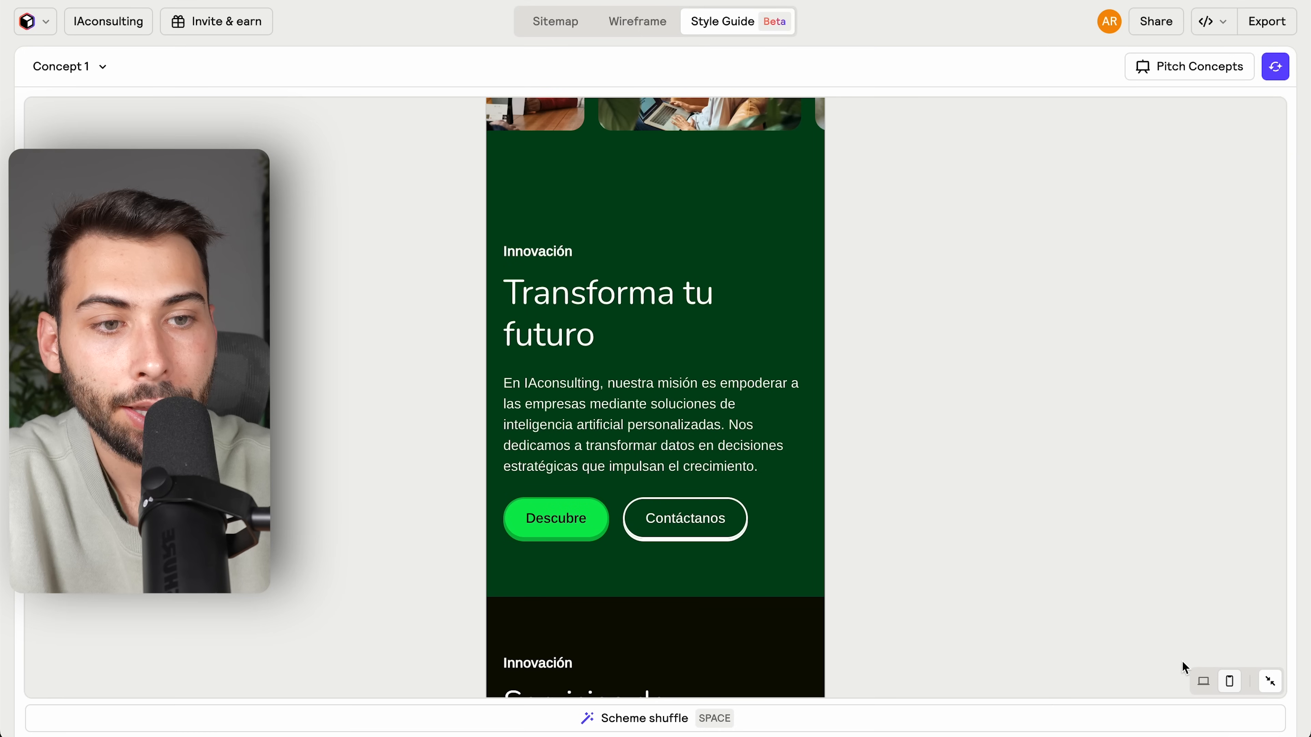
pyautogui.scroll(10, 735, 413)
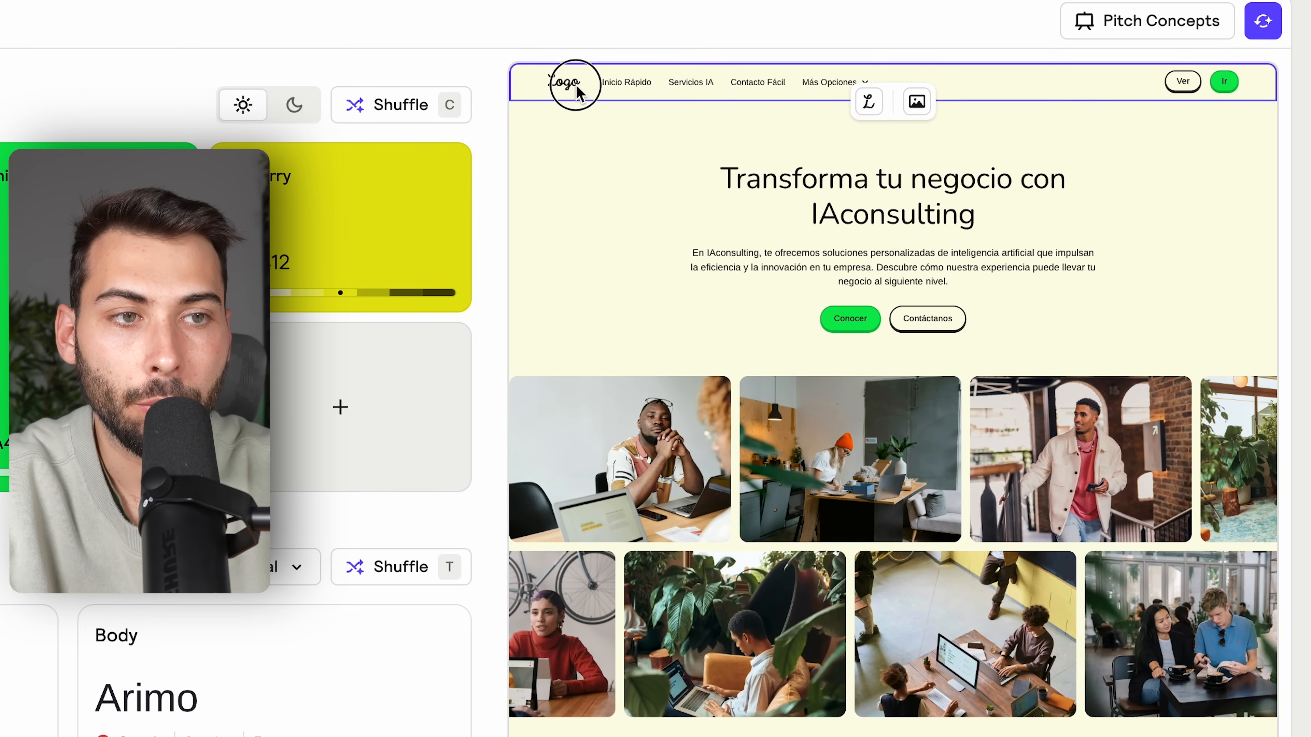
# - Upload "Logo por delante copia.png" from the "sin fondo" folder as the light mode brand logo
pyautogui.click(577, 89)
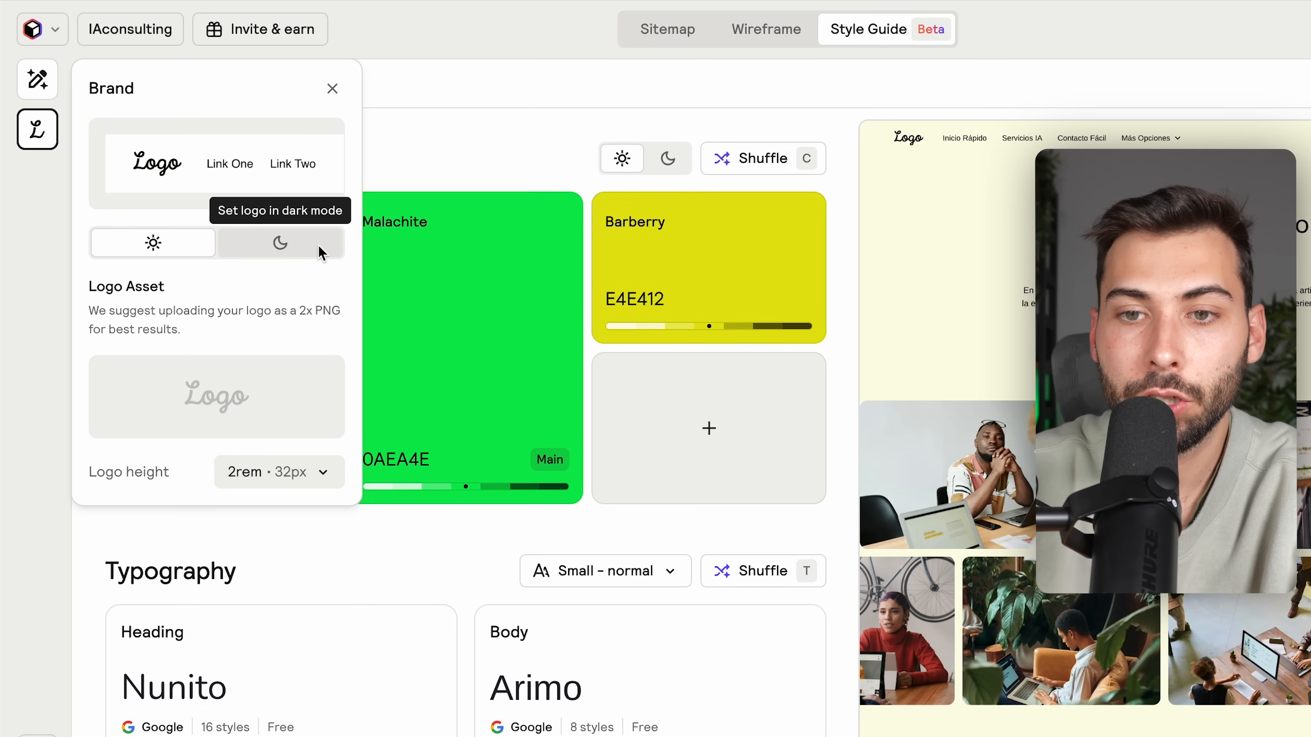
pyautogui.click(229, 411)
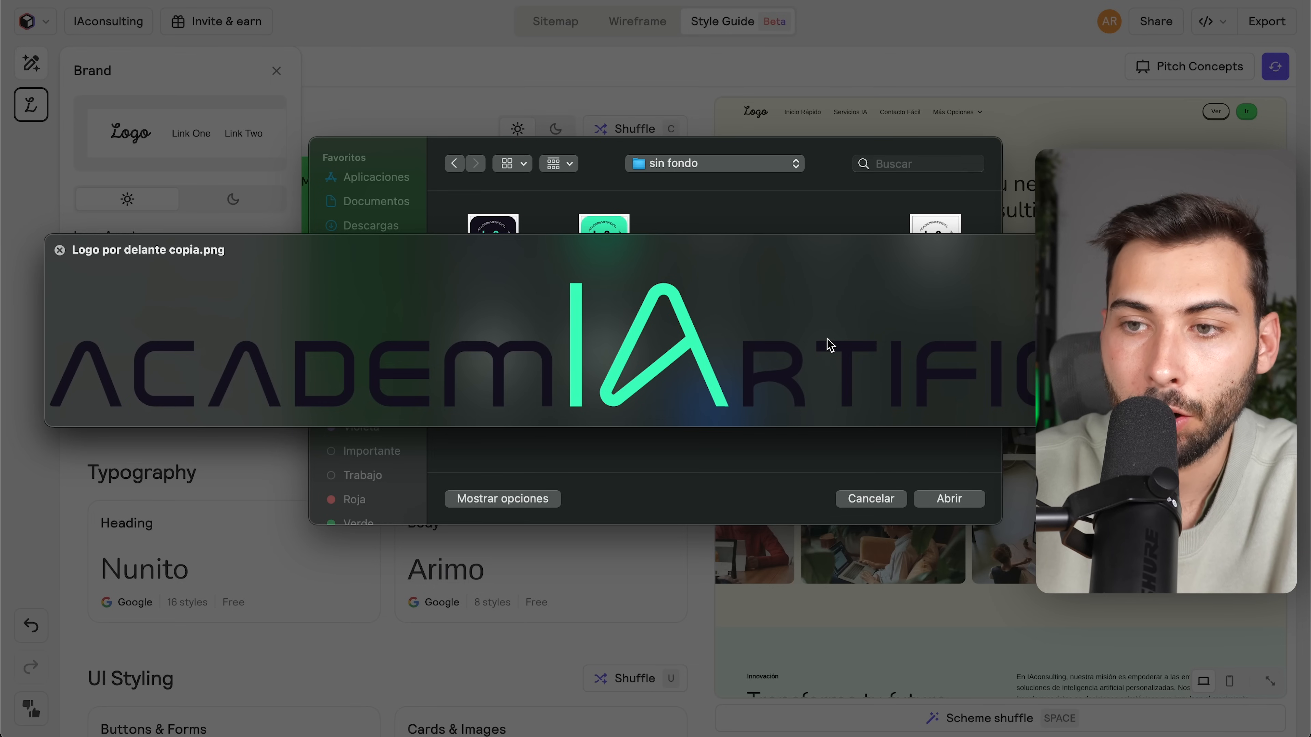
pyautogui.press('space')
pyautogui.click(950, 499)
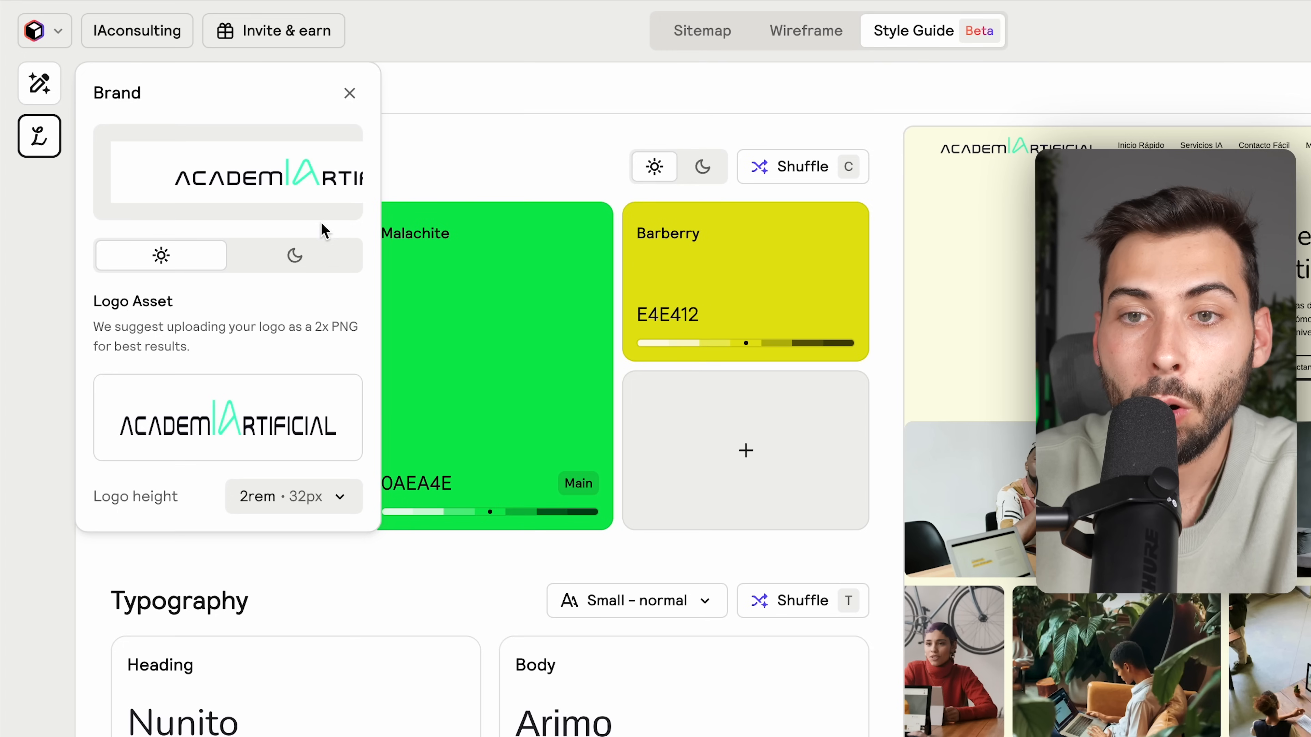
# - Upload the white-lettered AcademIArtificial logo as the dark mode brand logo and close the brand settings
pyautogui.click(295, 259)
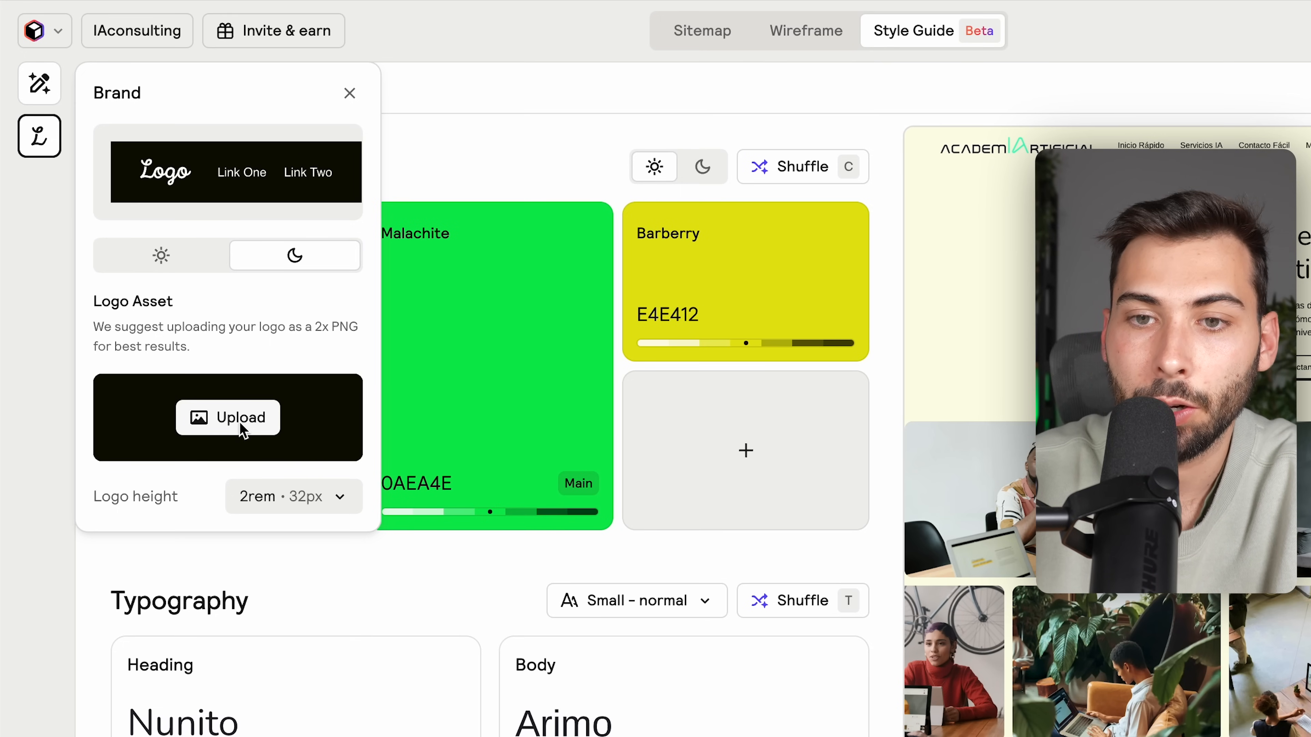
pyautogui.click(242, 419)
pyautogui.press('Return')
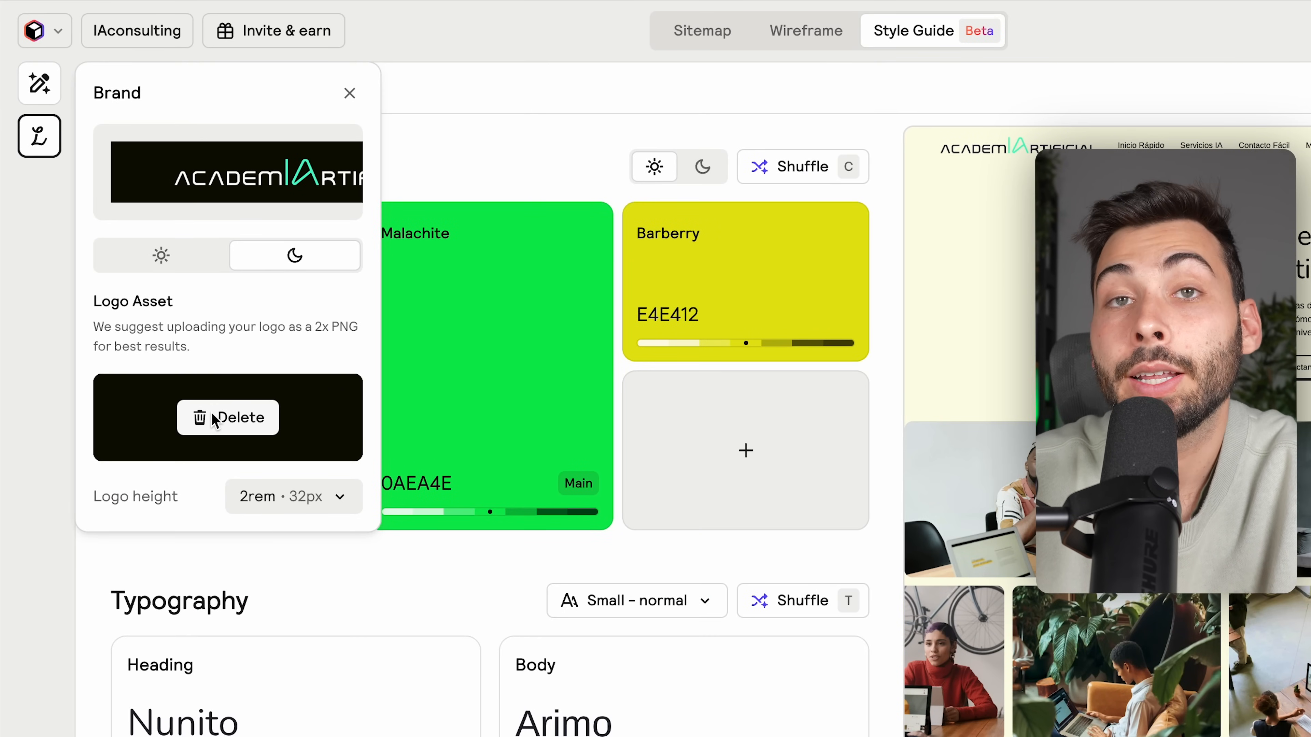
pyautogui.click(524, 265)
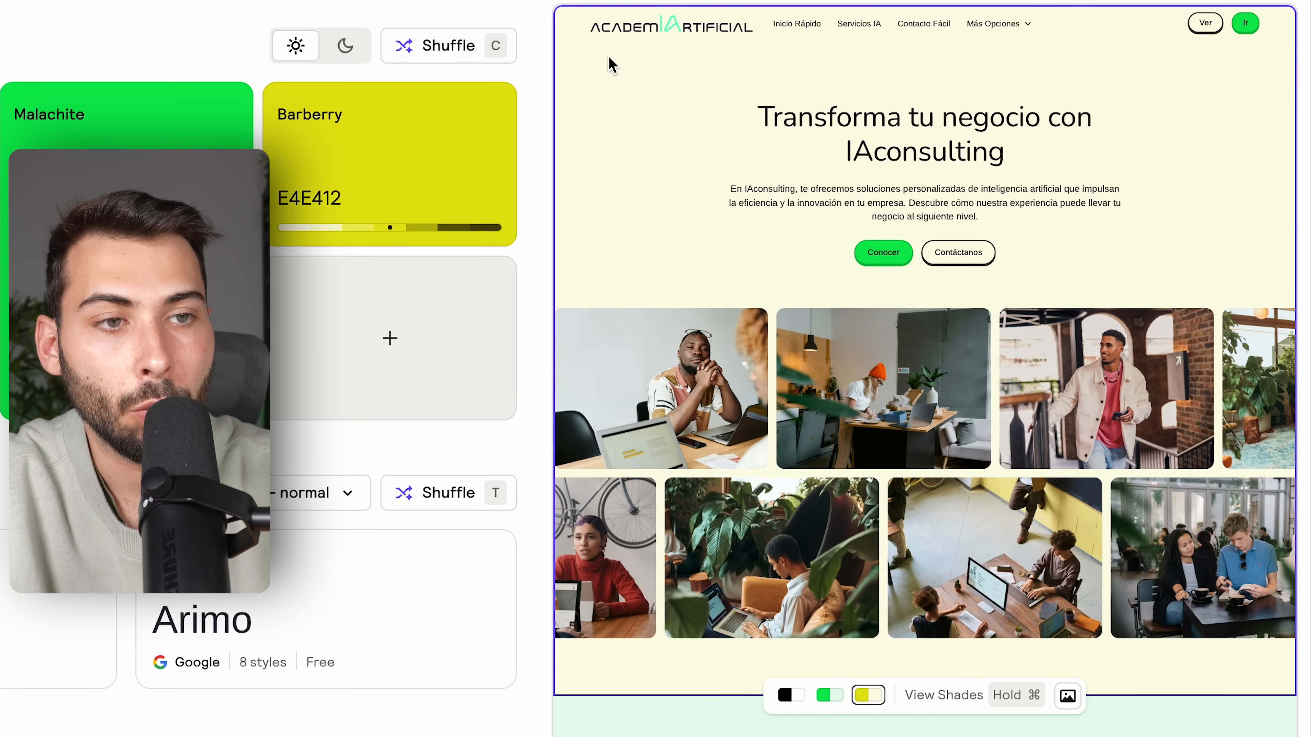
# - Switch the concept preview to dark mode and give the homepage hero section the dark neutral color scheme
pyautogui.moveTo(591, 41)
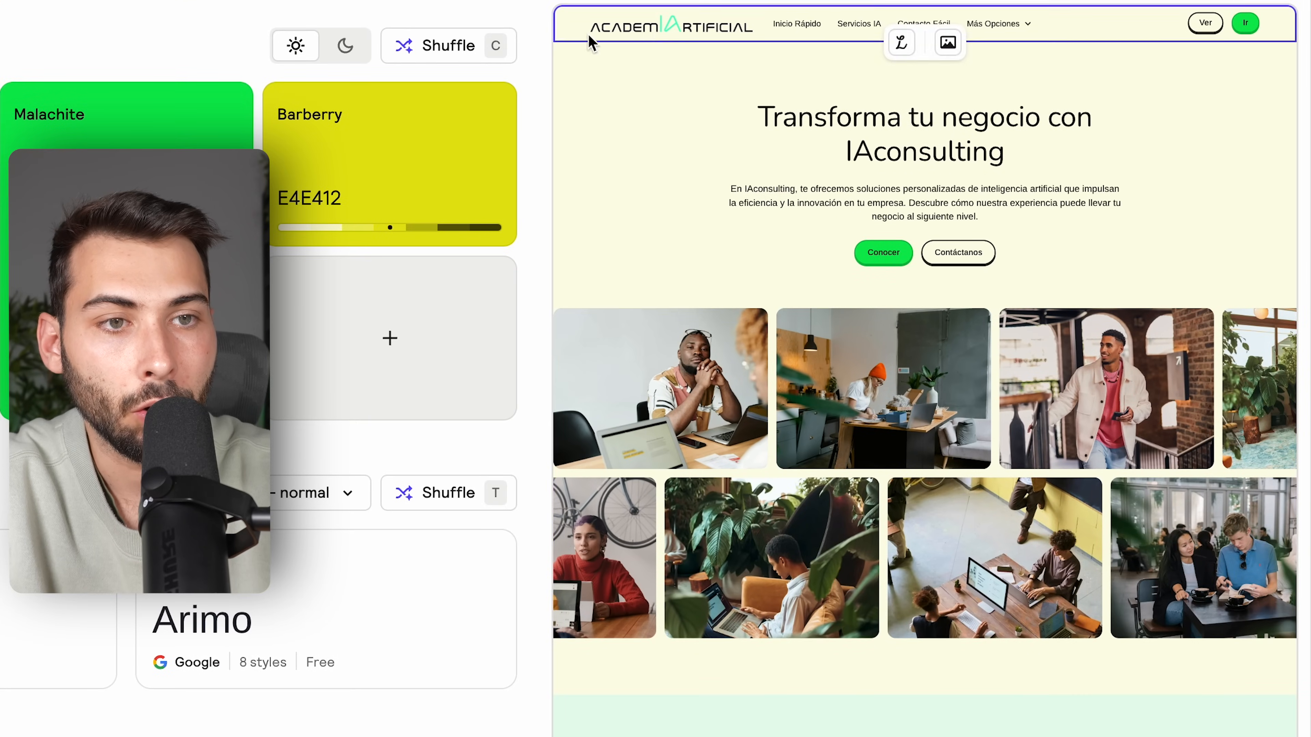
pyautogui.click(347, 51)
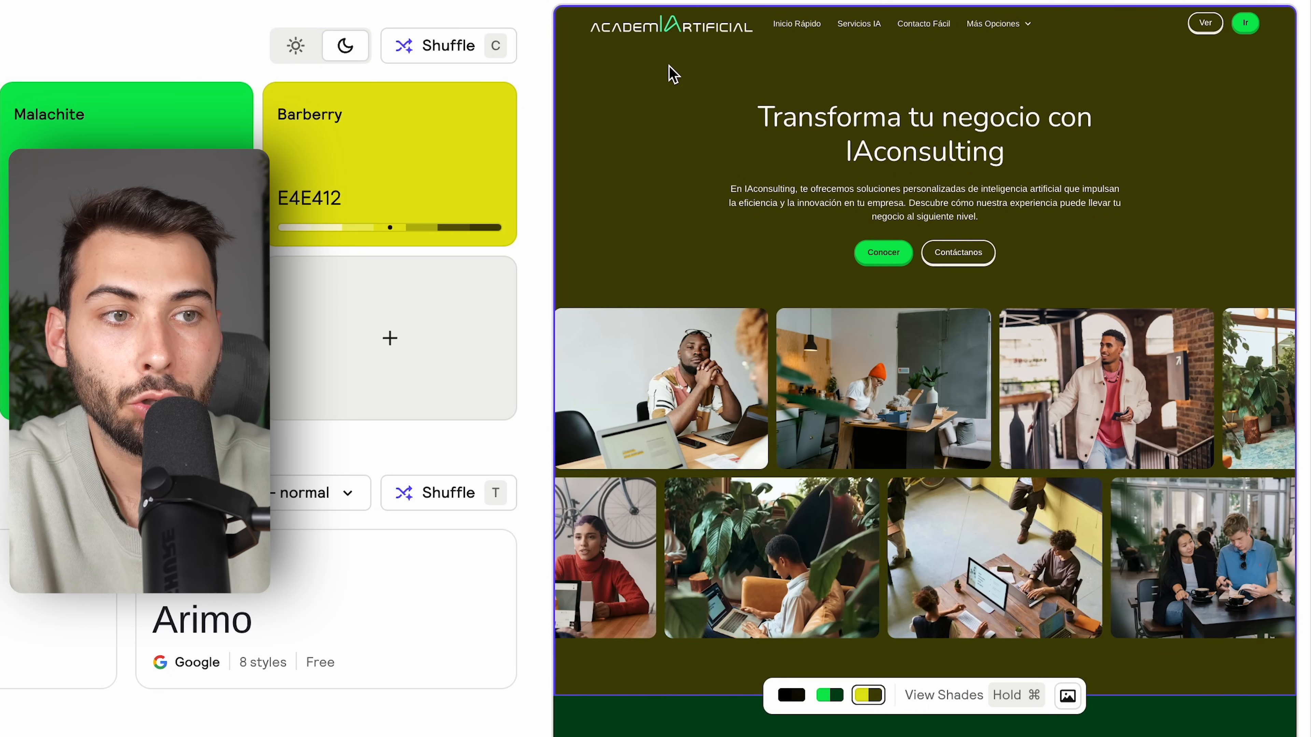
pyautogui.moveTo(743, 31)
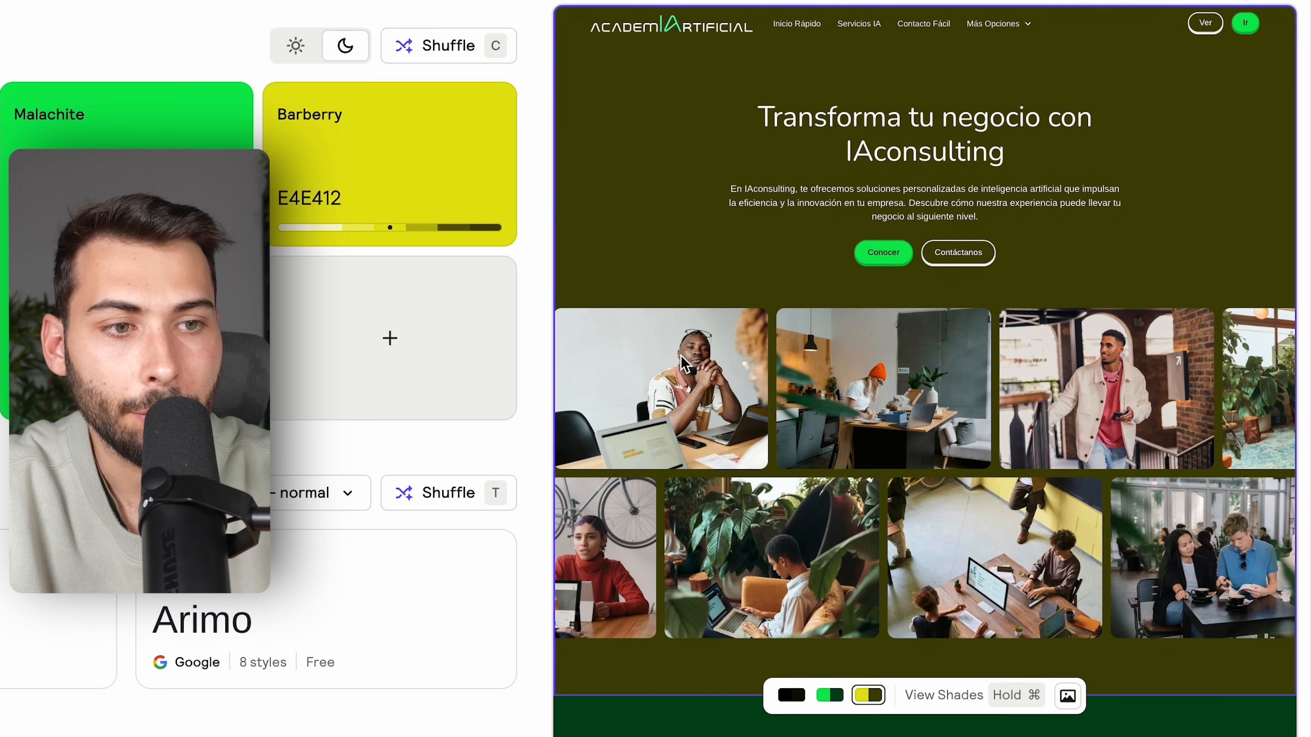
pyautogui.click(698, 382)
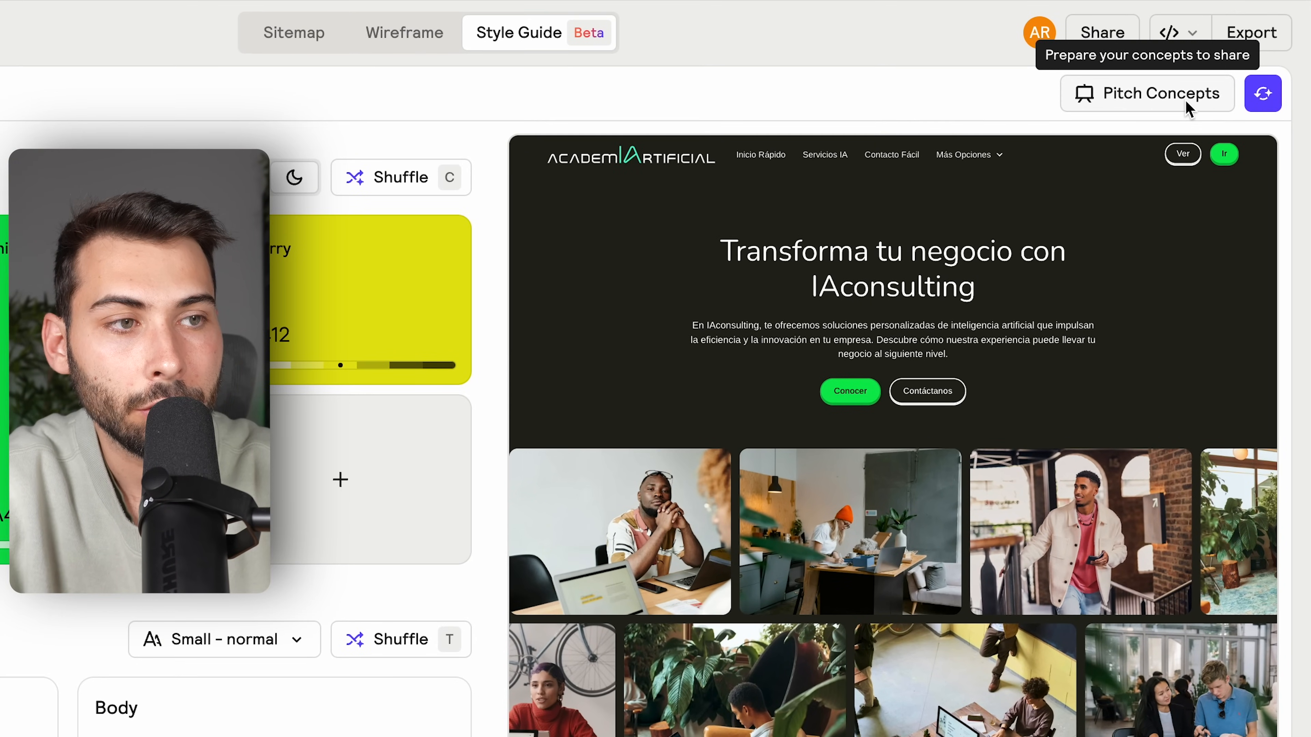
# - Open the Pitch Concepts page and look over the three concepts with their description fields
pyautogui.click(1187, 103)
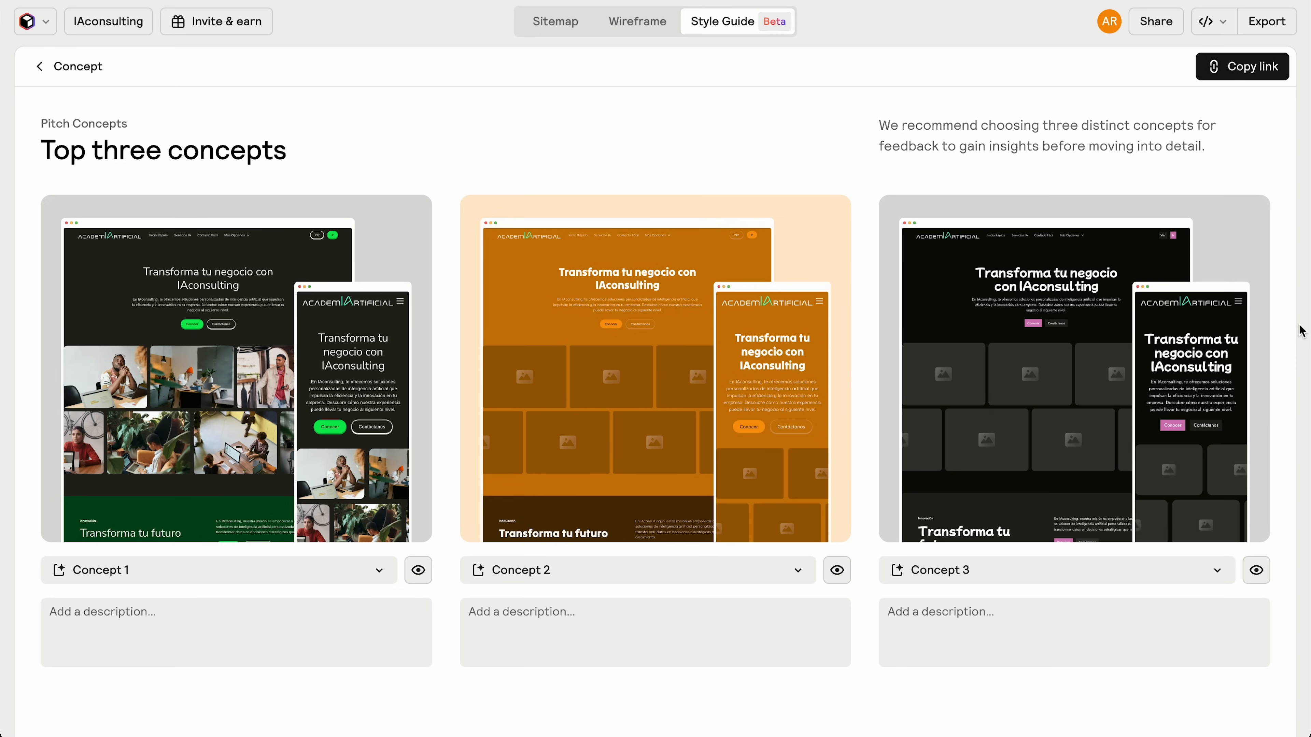
pyautogui.moveTo(390, 352)
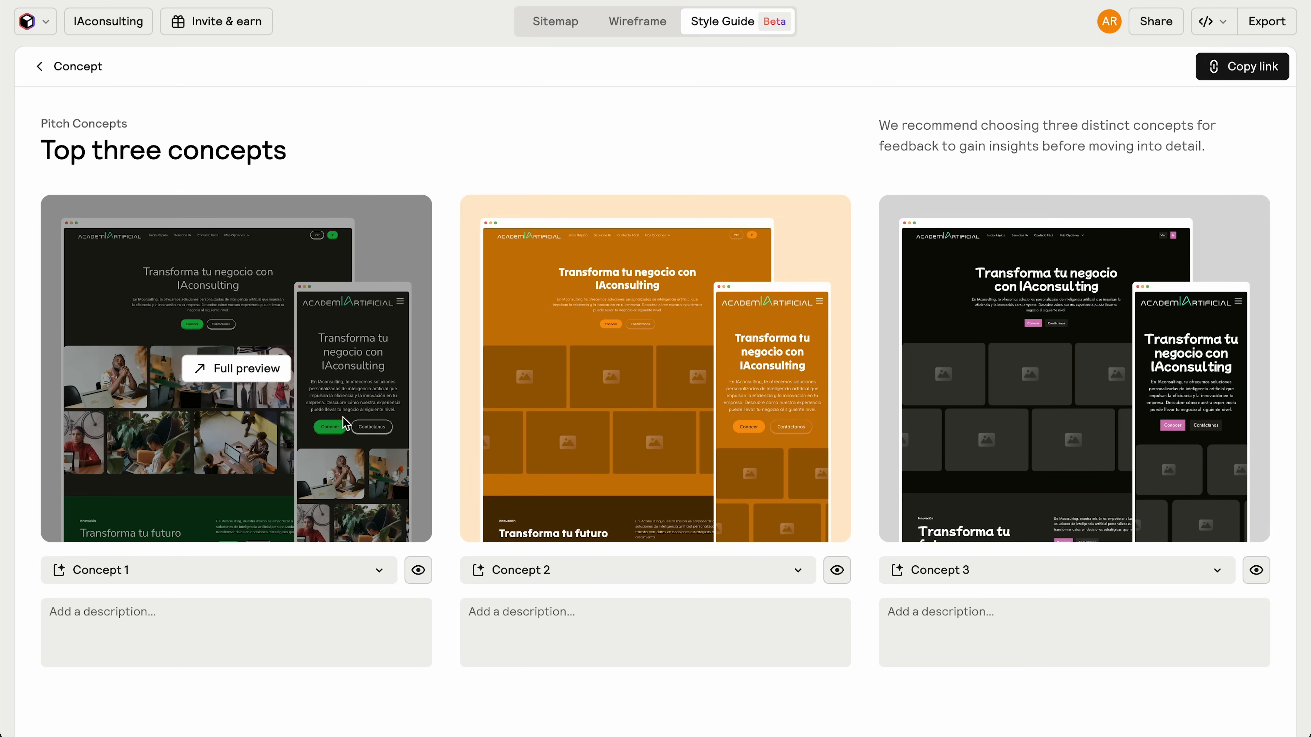
pyautogui.moveTo(687, 368)
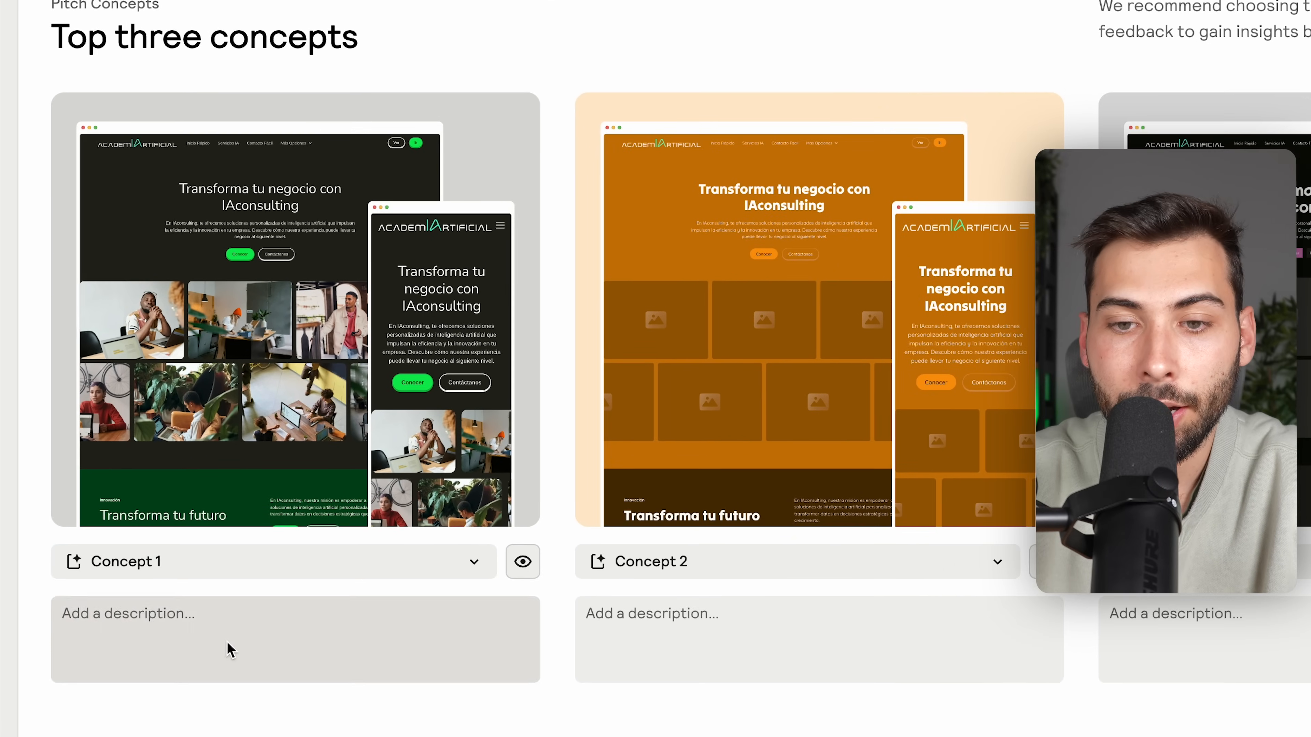
pyautogui.click(102, 632)
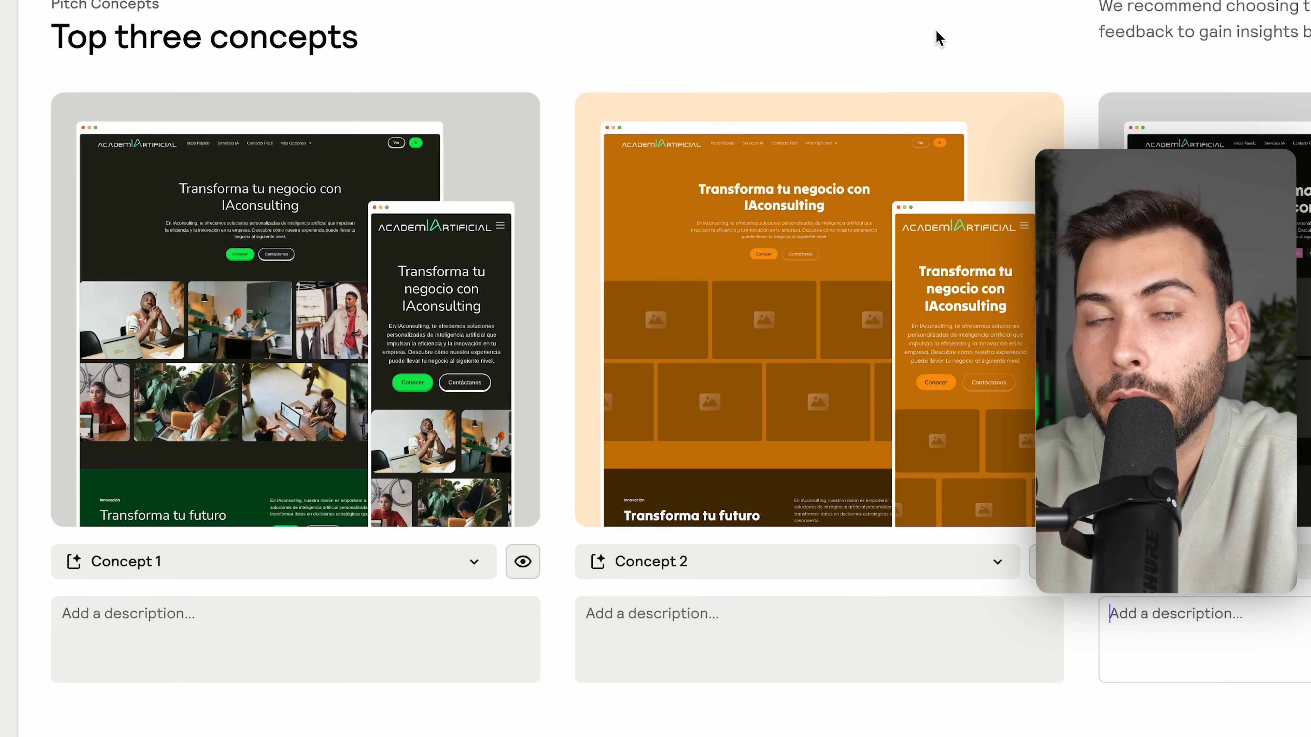
pyautogui.moveTo(875, 152)
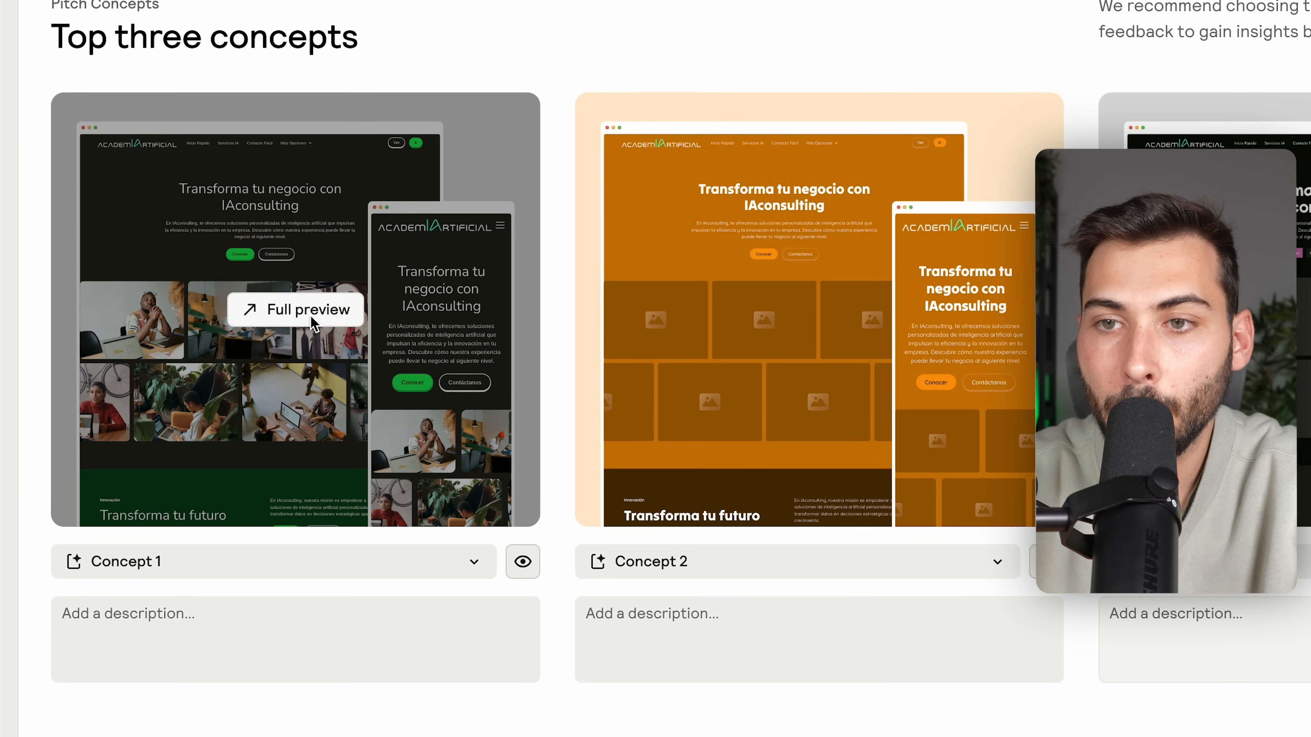
# - View the full preview of Concept 1 in the desktop layout and in the mobile layout
pyautogui.click(320, 312)
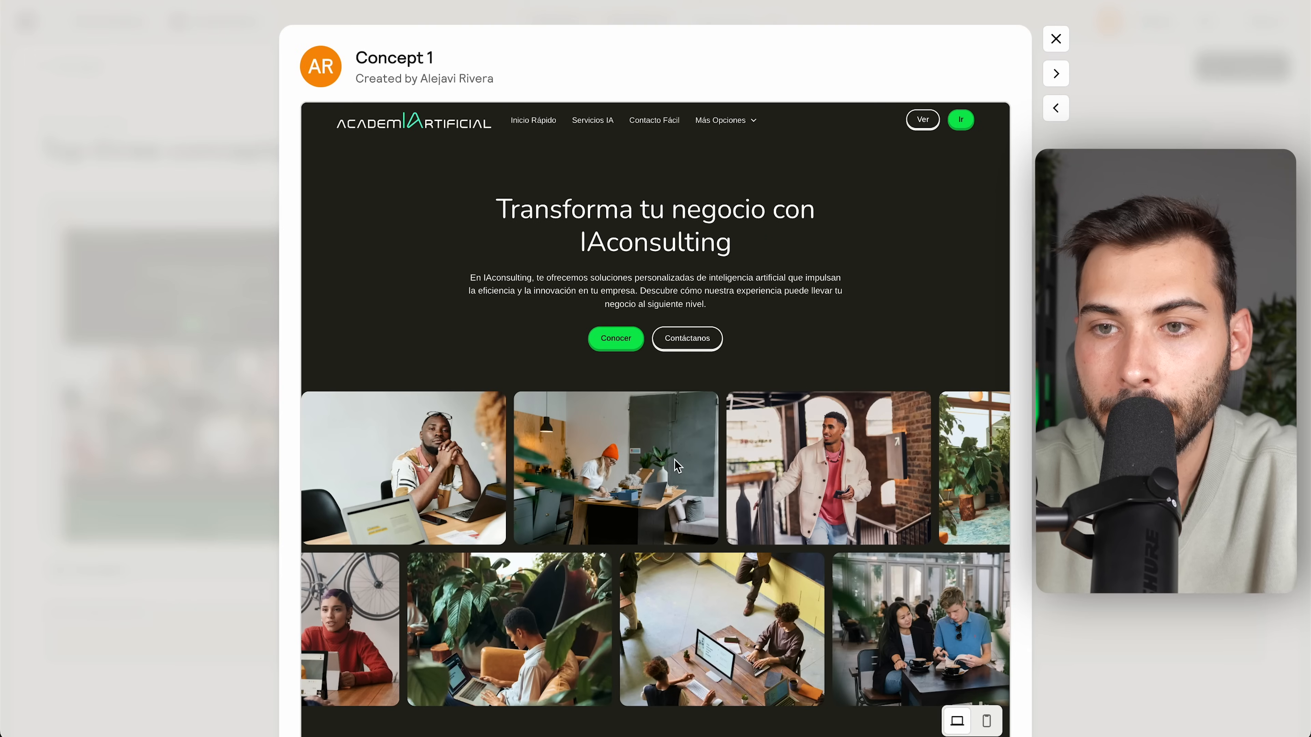
pyautogui.scroll(-2, 675, 460)
pyautogui.scroll(-10, 675, 460)
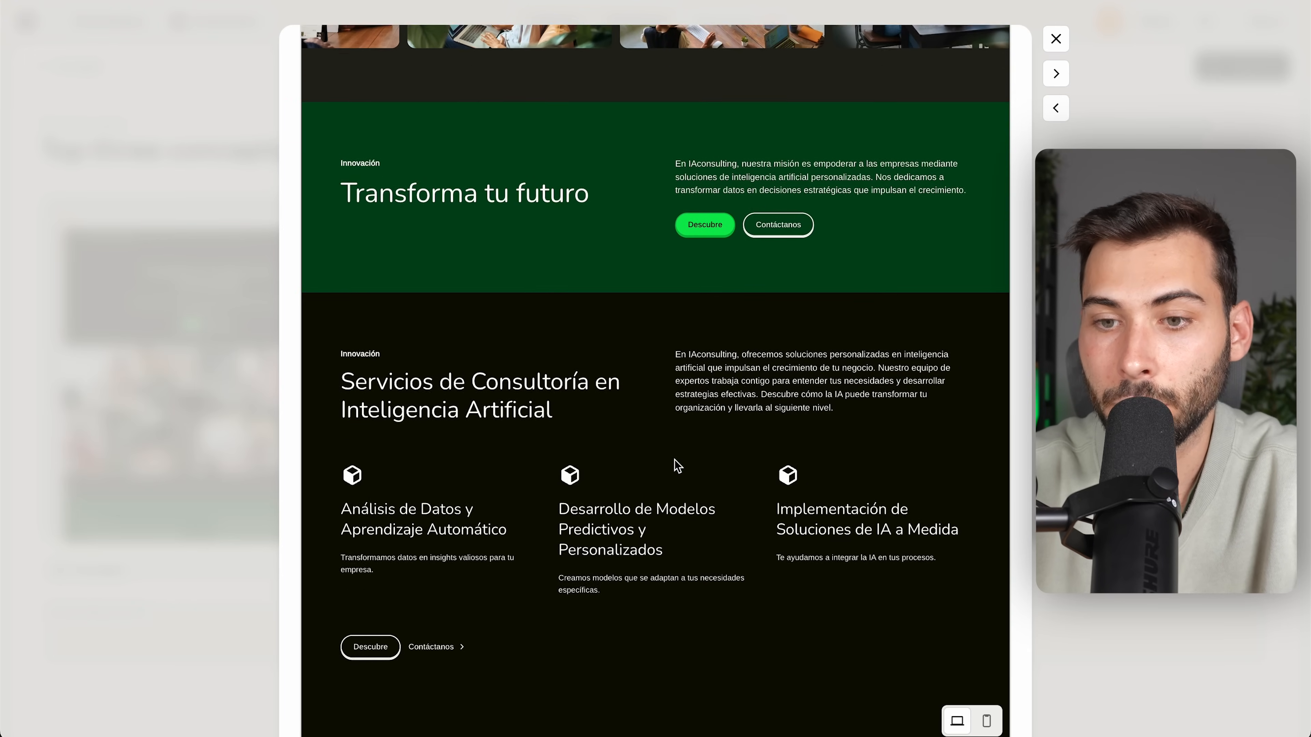
pyautogui.scroll(-10, 674, 460)
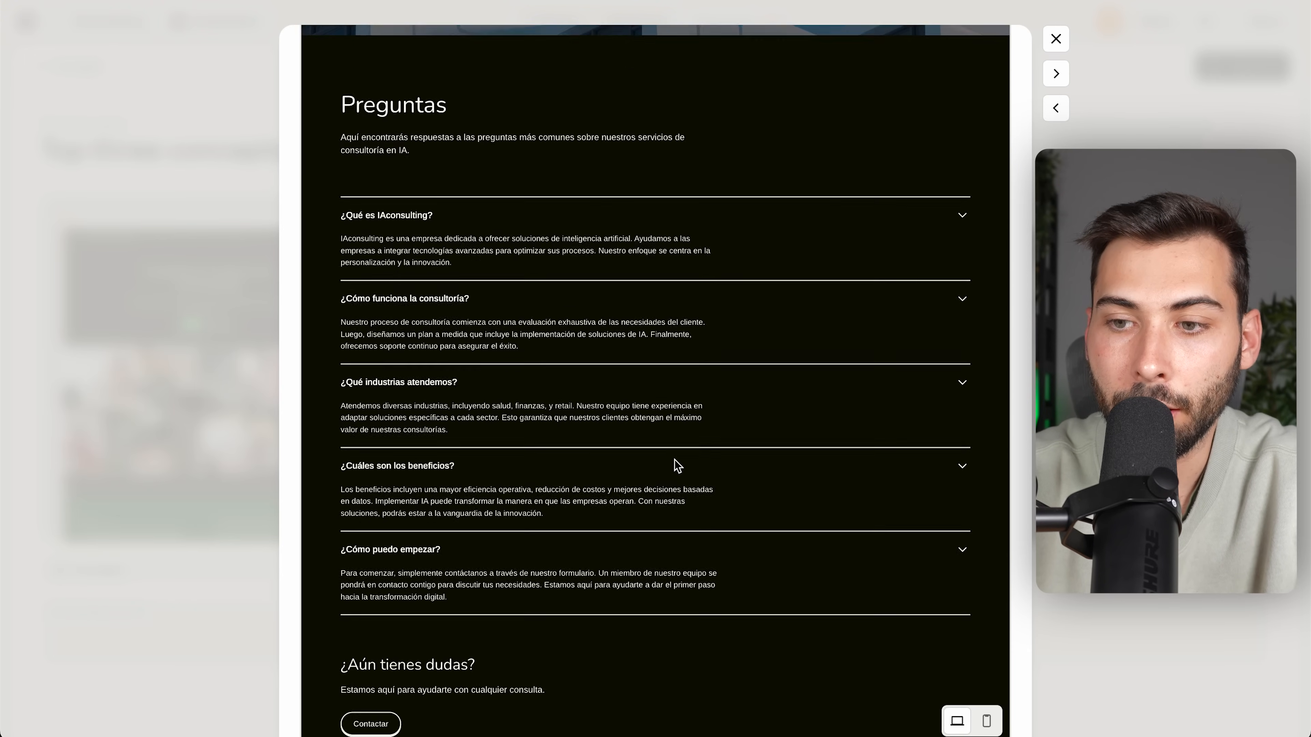
pyautogui.scroll(-5, 678, 466)
pyautogui.click(986, 721)
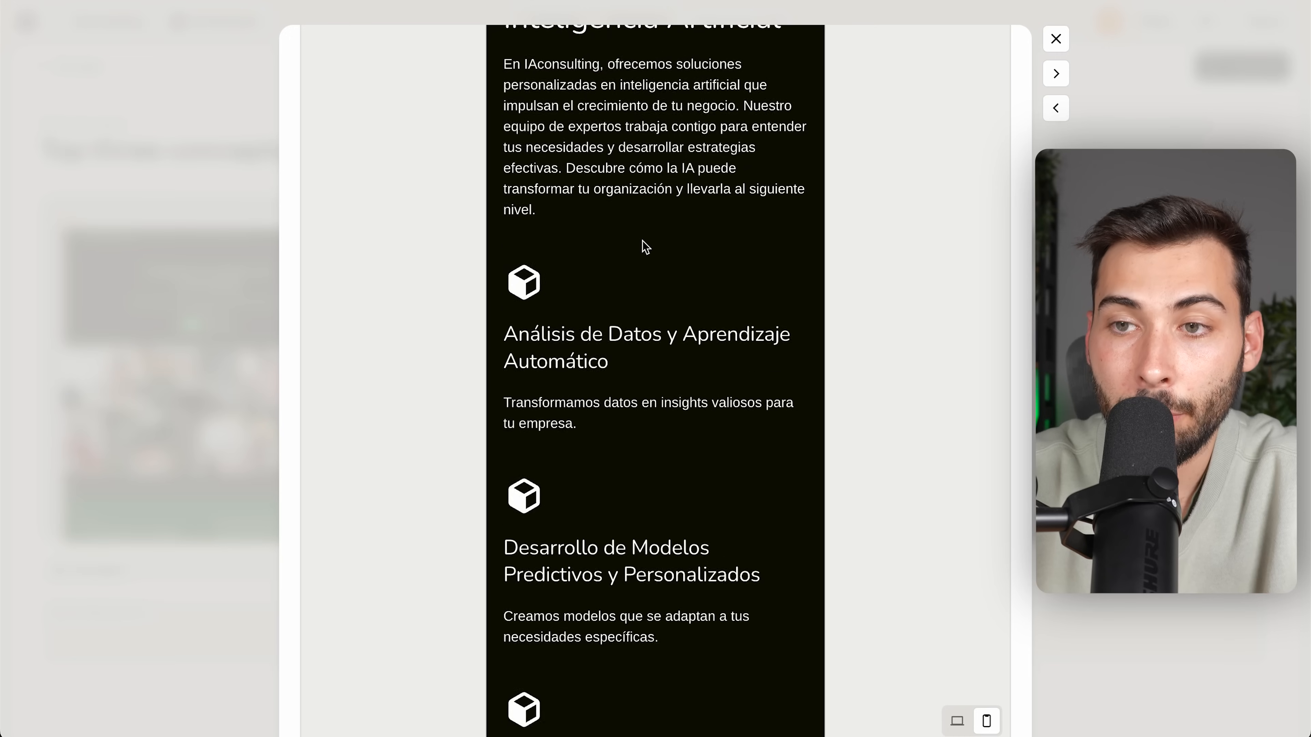
pyautogui.scroll(10, 646, 246)
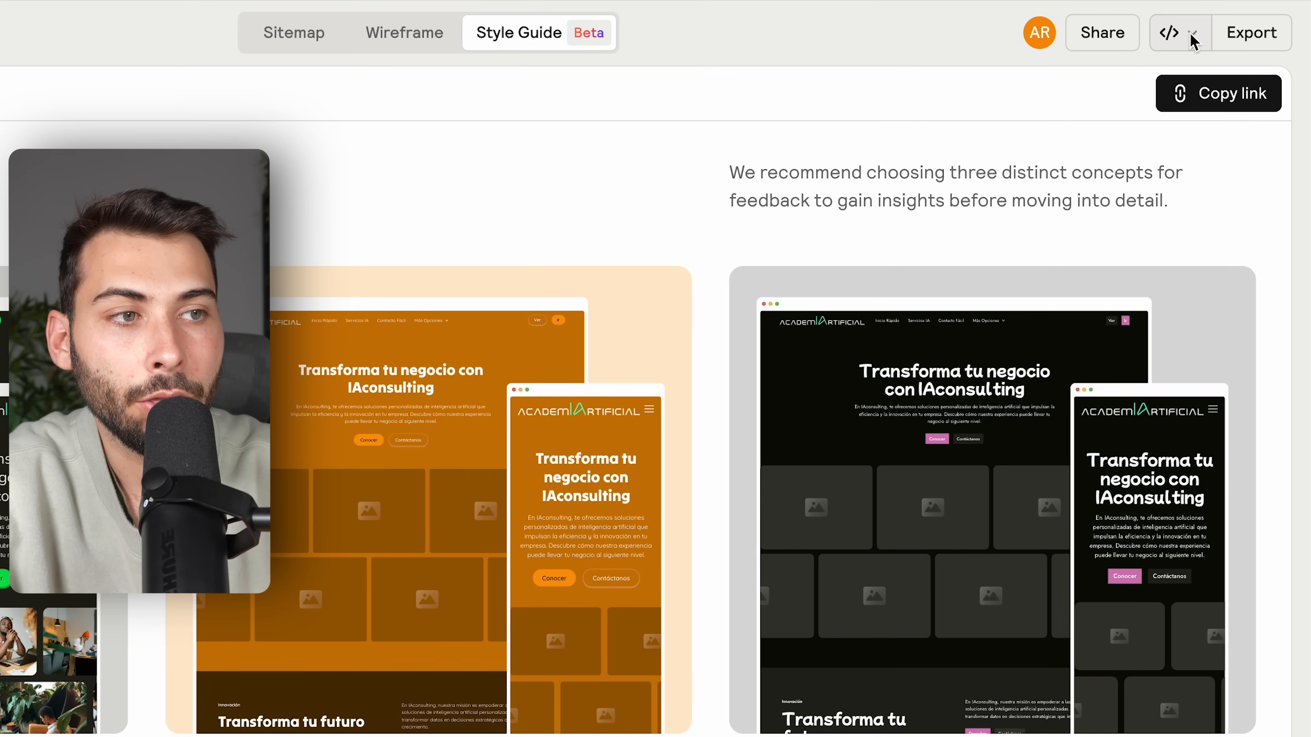
# - Set the export format to Figma, start the export and open the Relume Figma Kit (v3.0) in Figma
pyautogui.click(1201, 31)
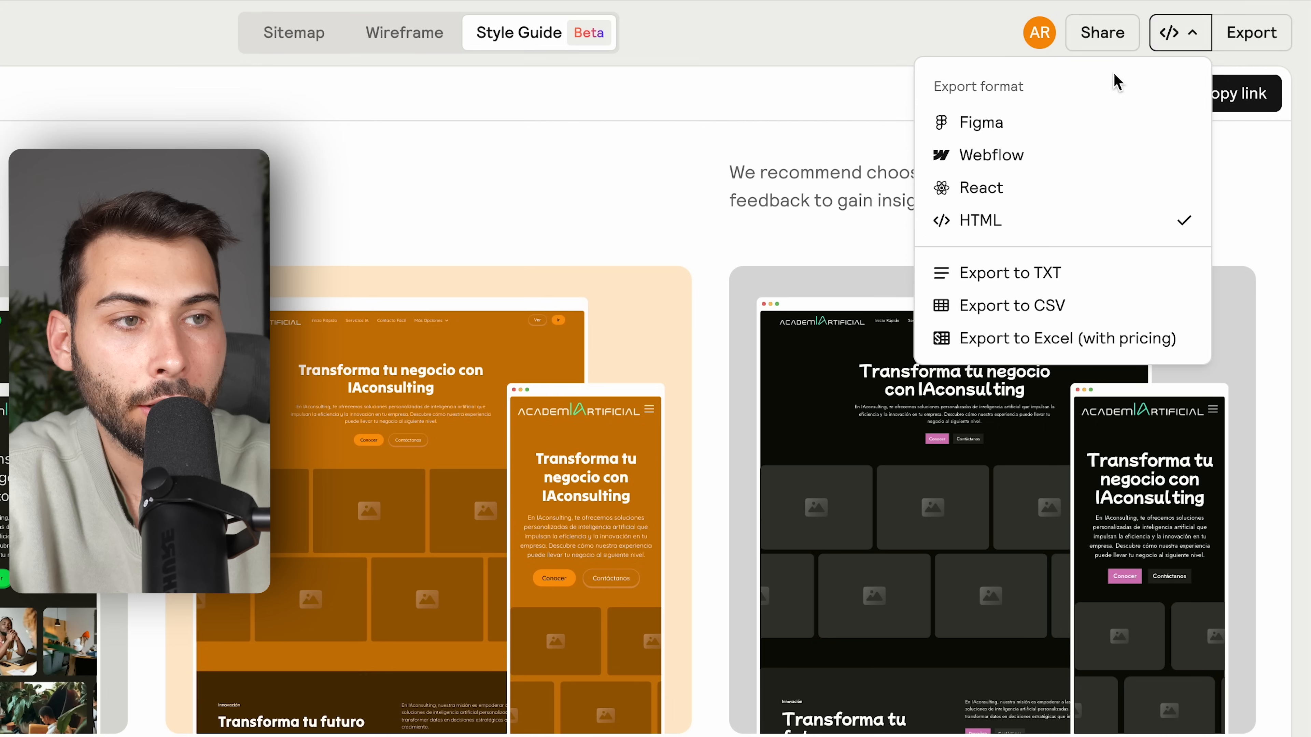
pyautogui.click(1019, 128)
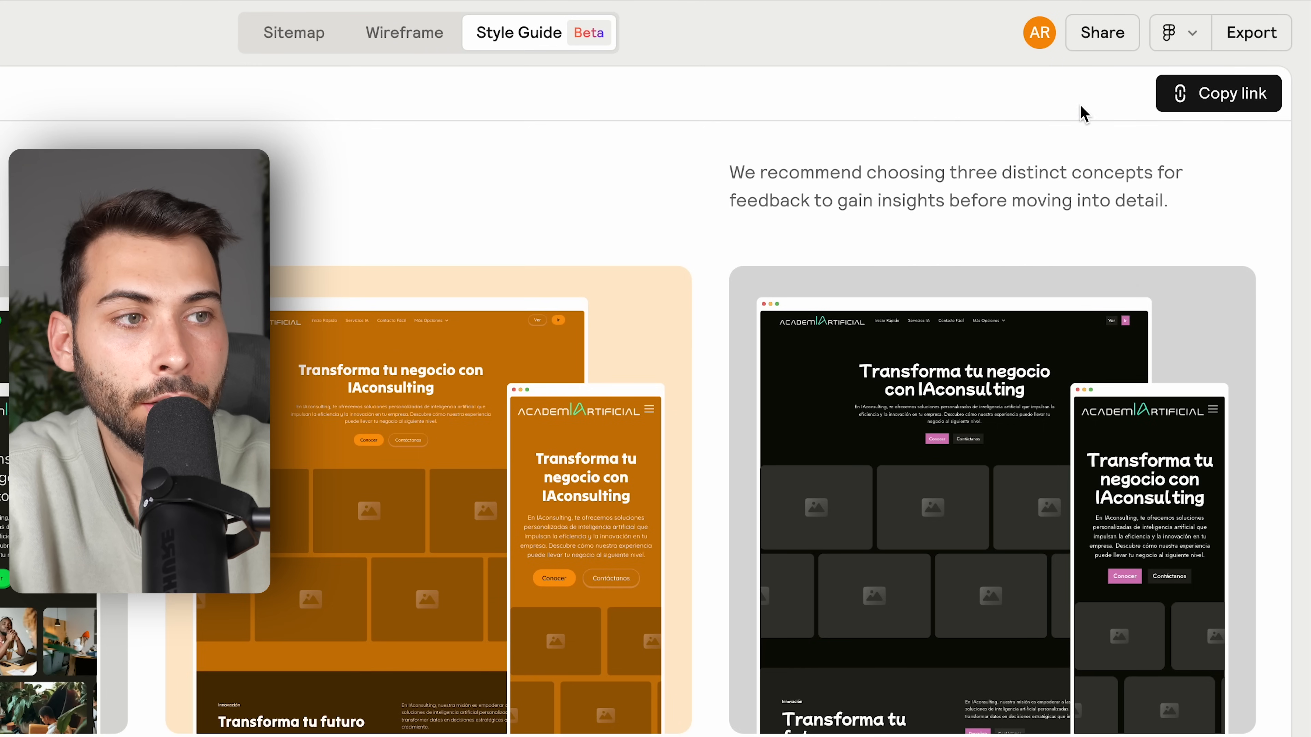
pyautogui.click(1273, 37)
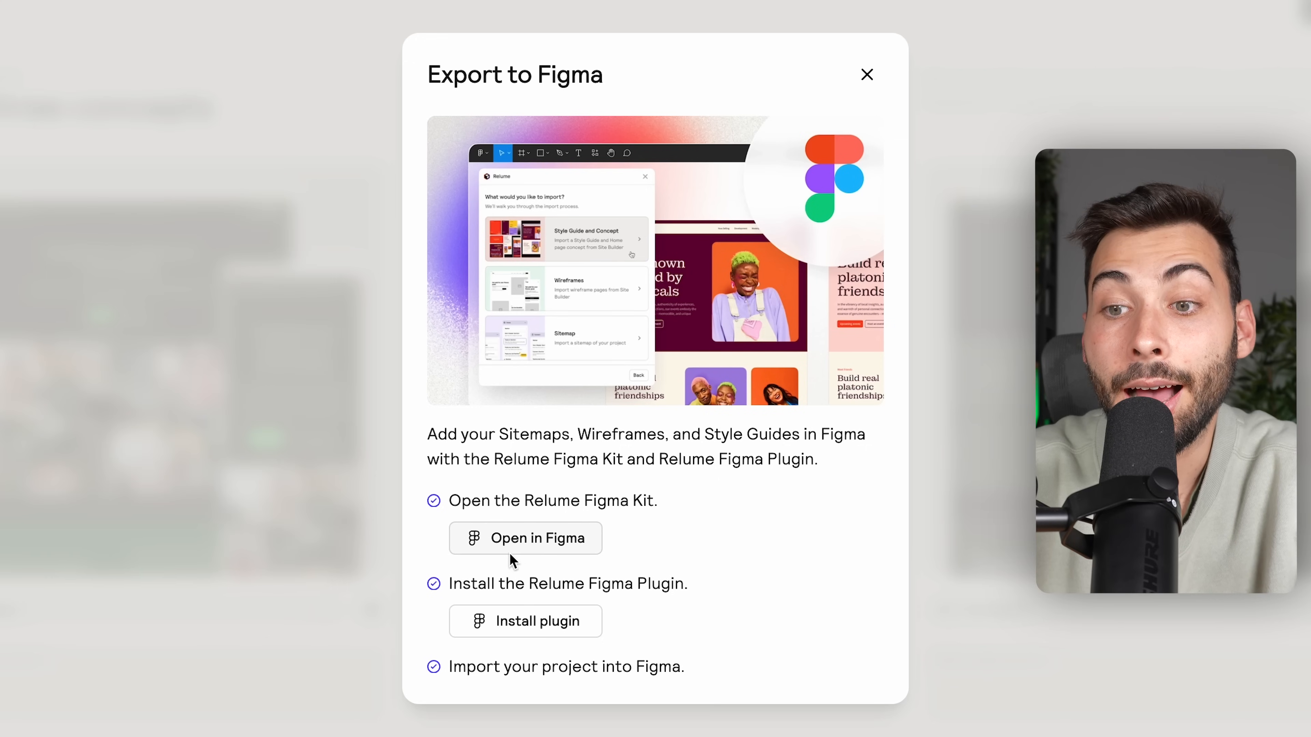
pyautogui.click(557, 547)
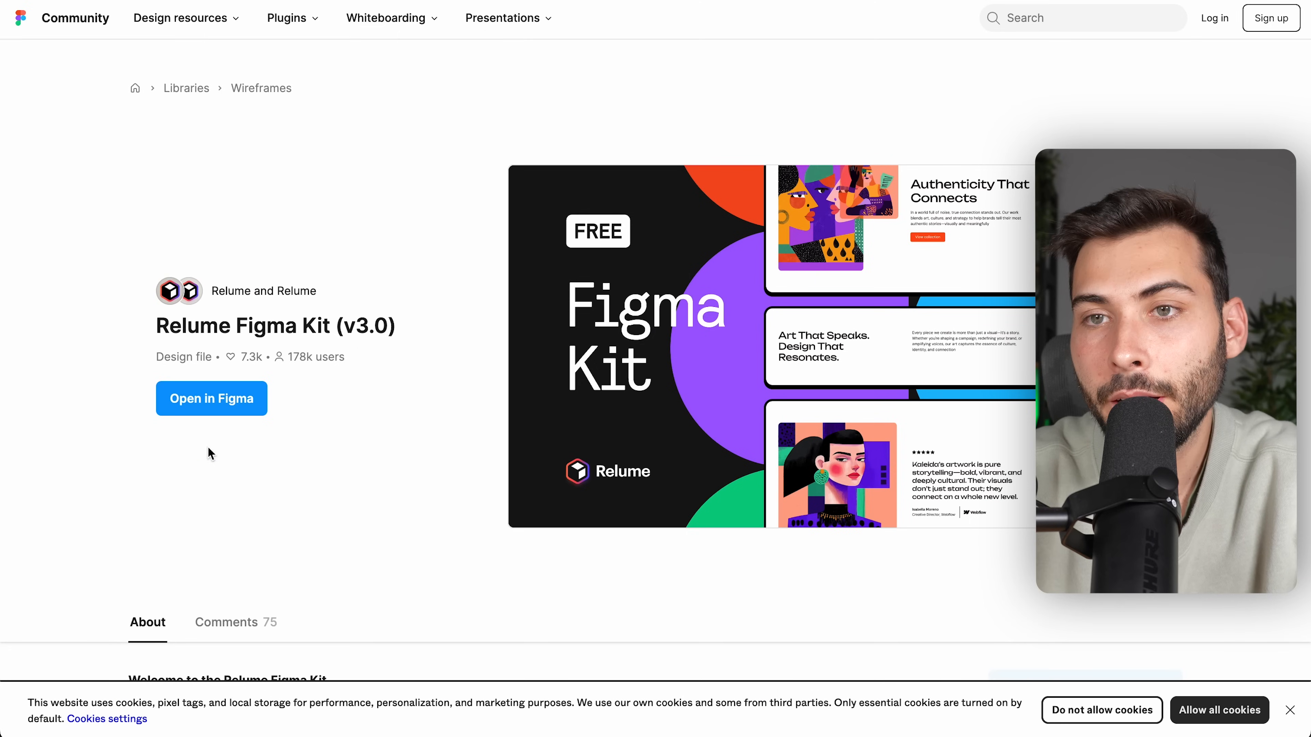
pyautogui.click(205, 413)
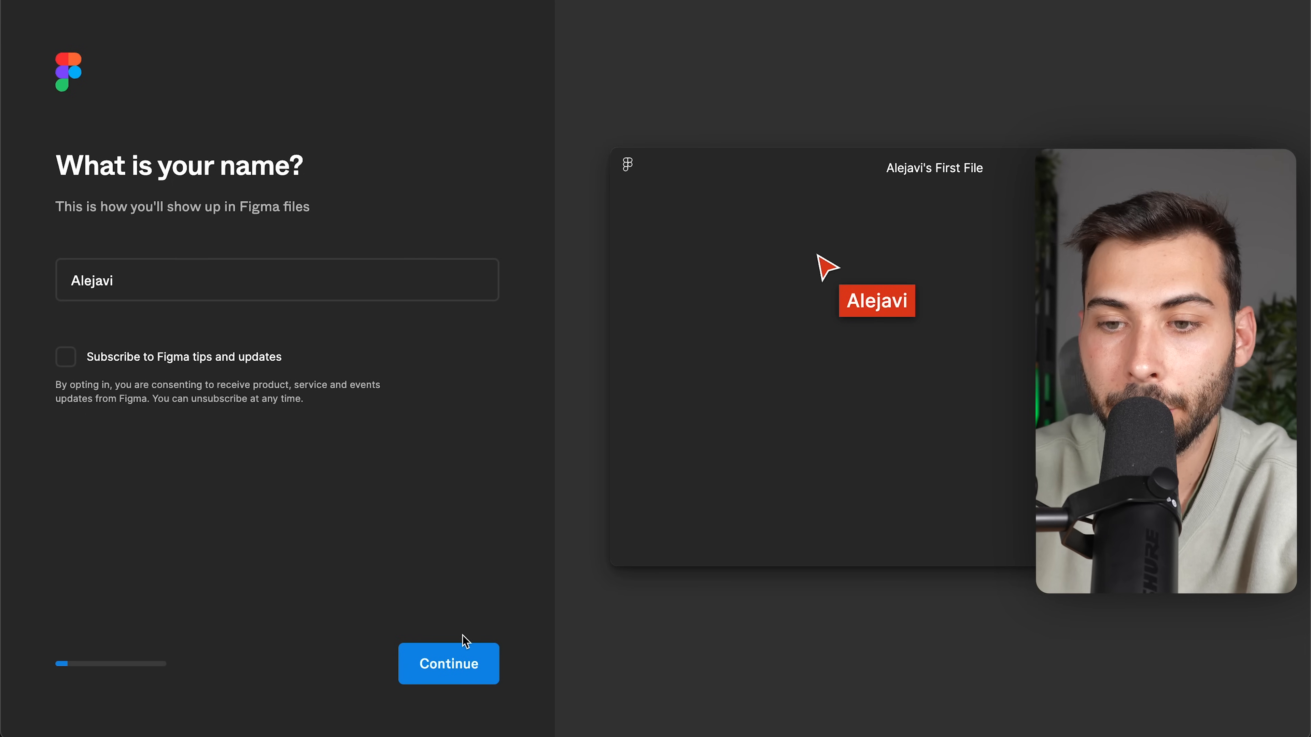
# - Finish the Figma account setup by accepting the display name and choosing the free Starter plan
pyautogui.click(464, 649)
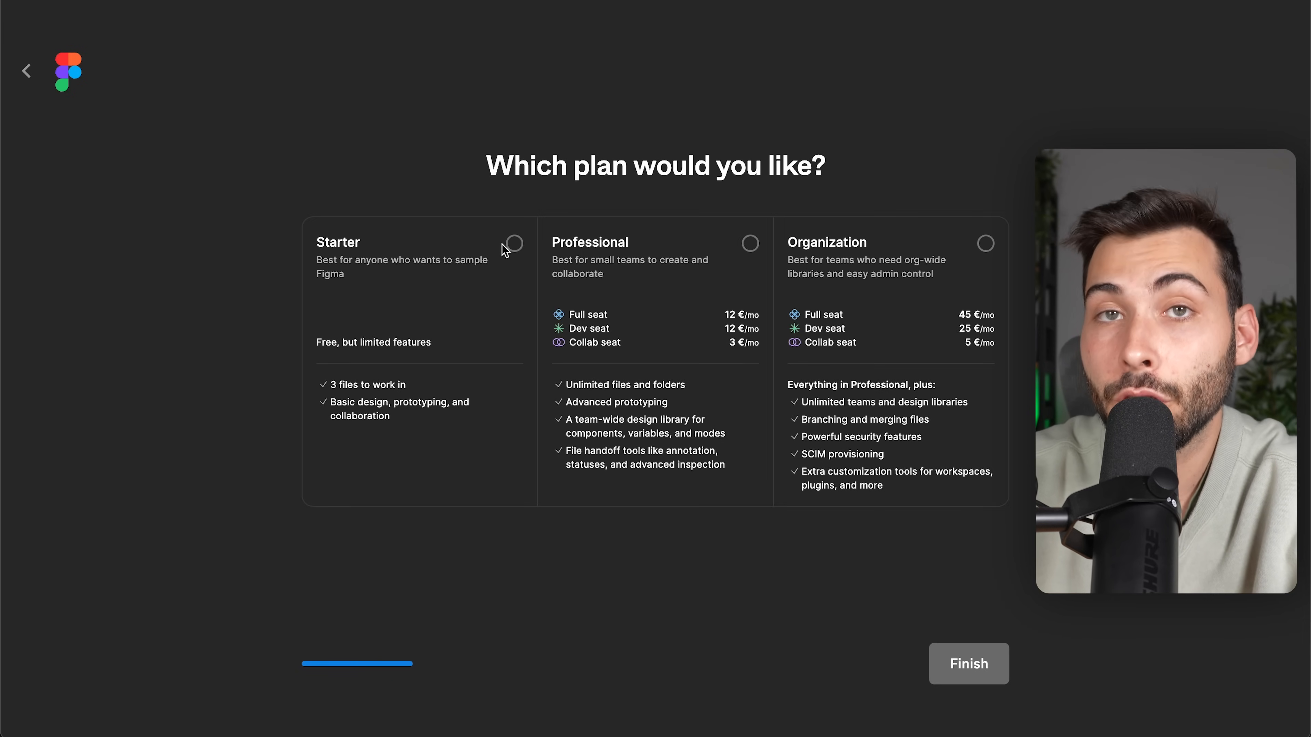
pyautogui.click(505, 251)
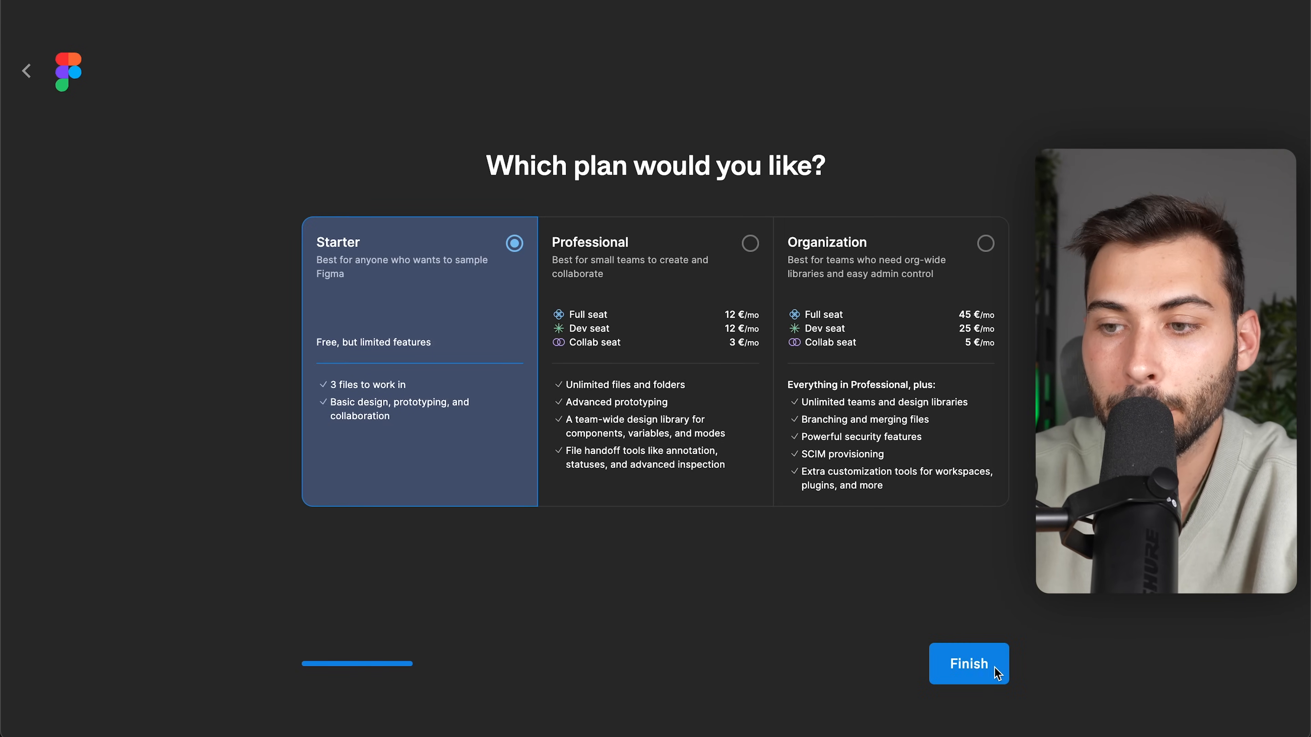
pyautogui.click(969, 664)
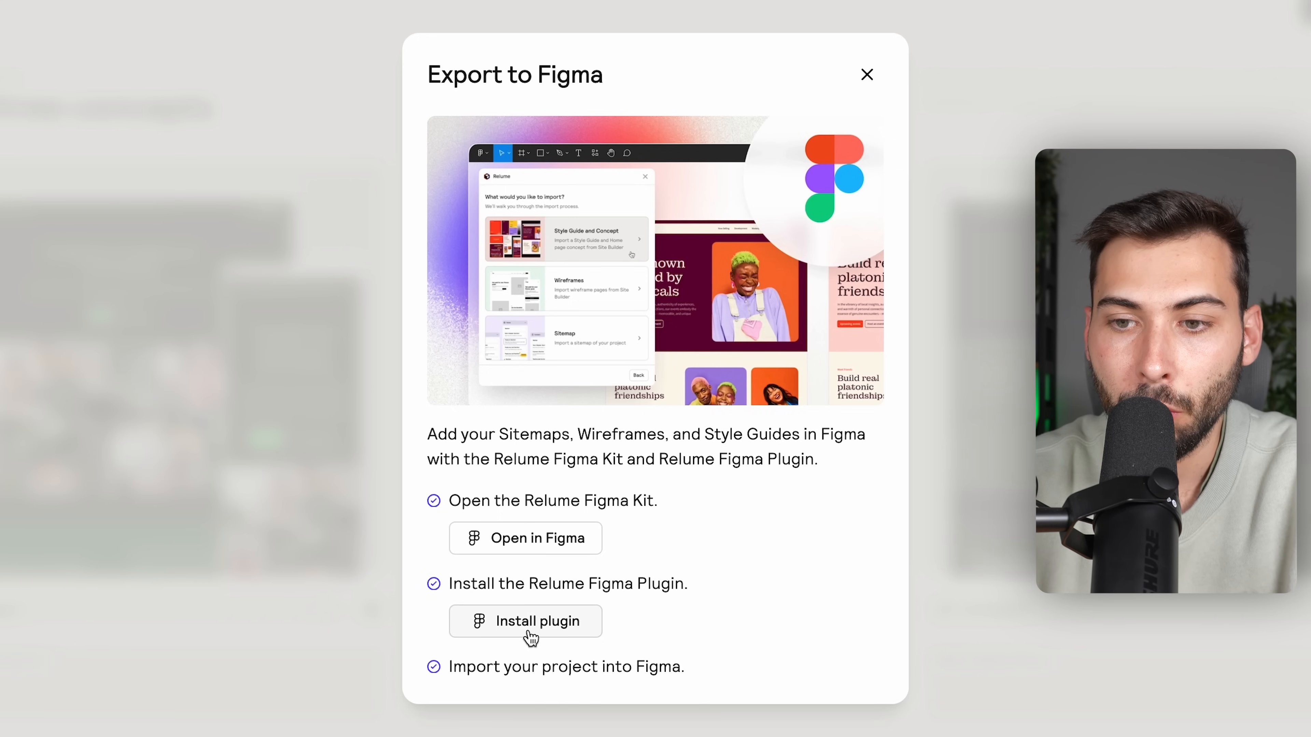
# - Open the Relume plugin in the Relume Figma Kit (v3.0) file, run it and look through its import options
pyautogui.click(571, 638)
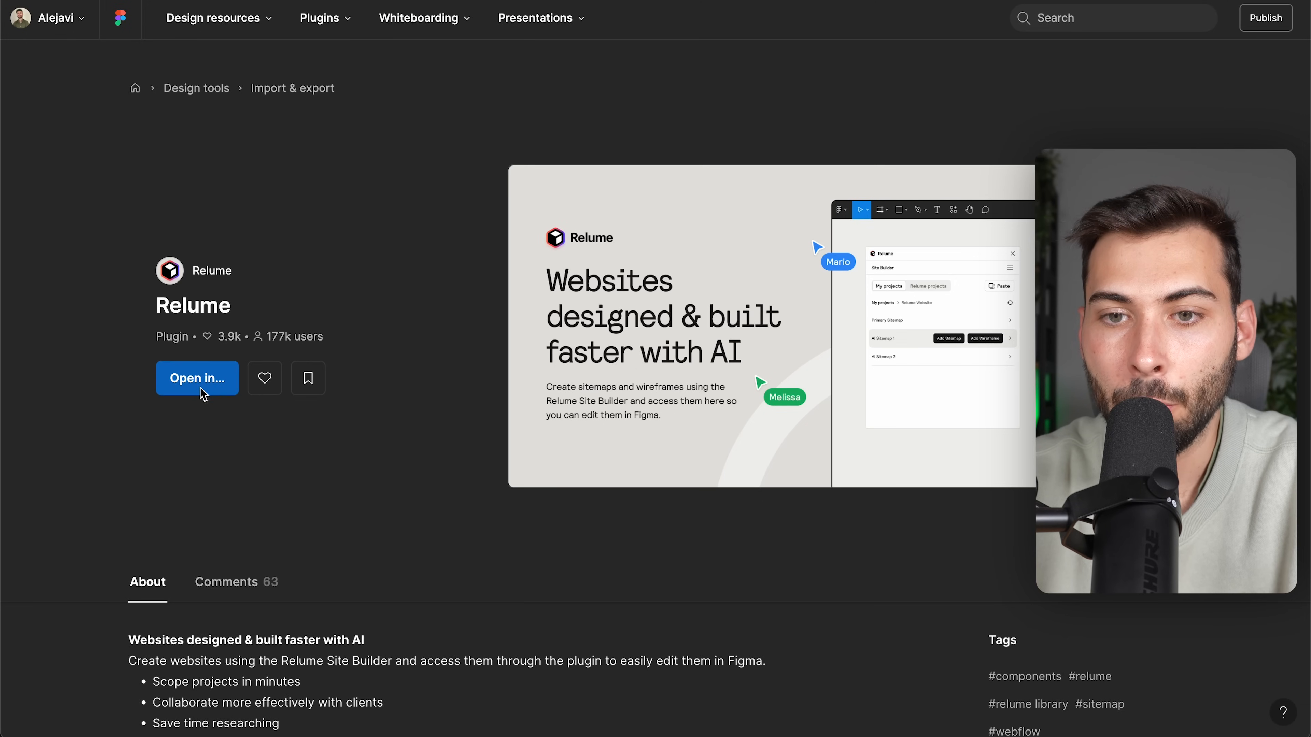
pyautogui.click(202, 394)
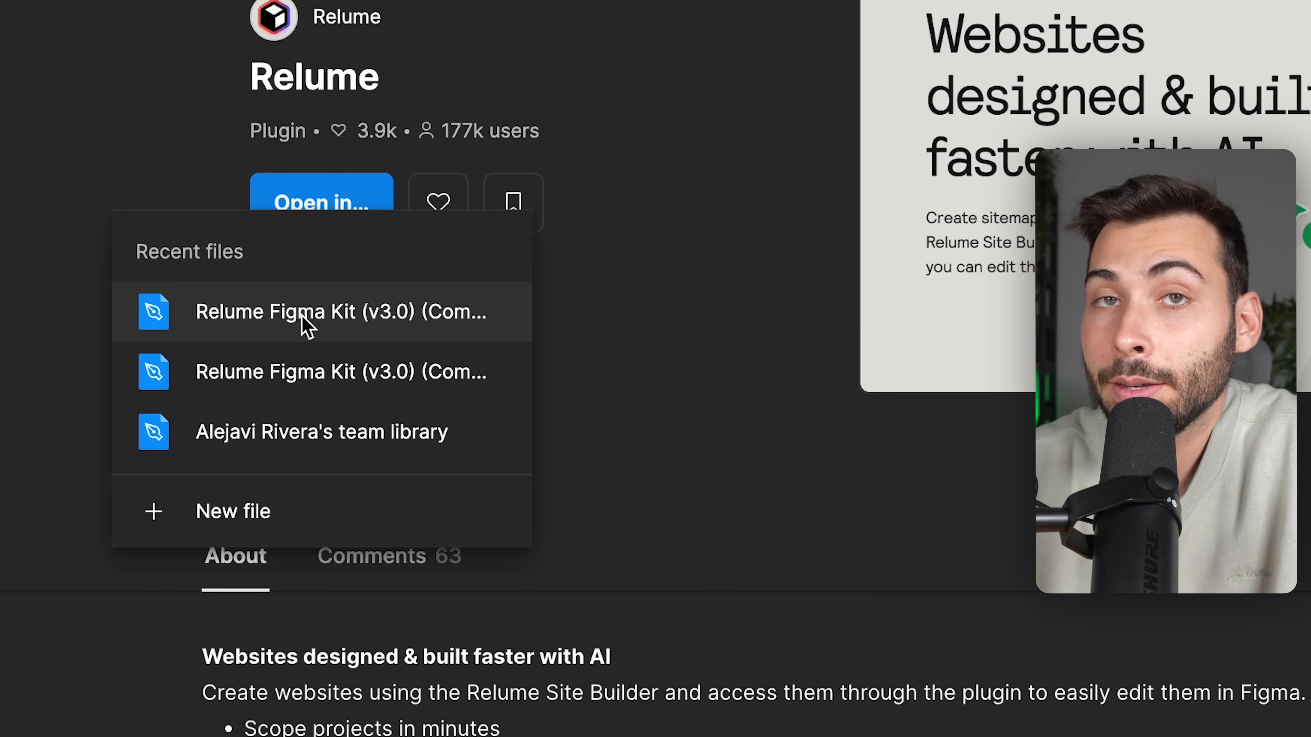
pyautogui.click(308, 324)
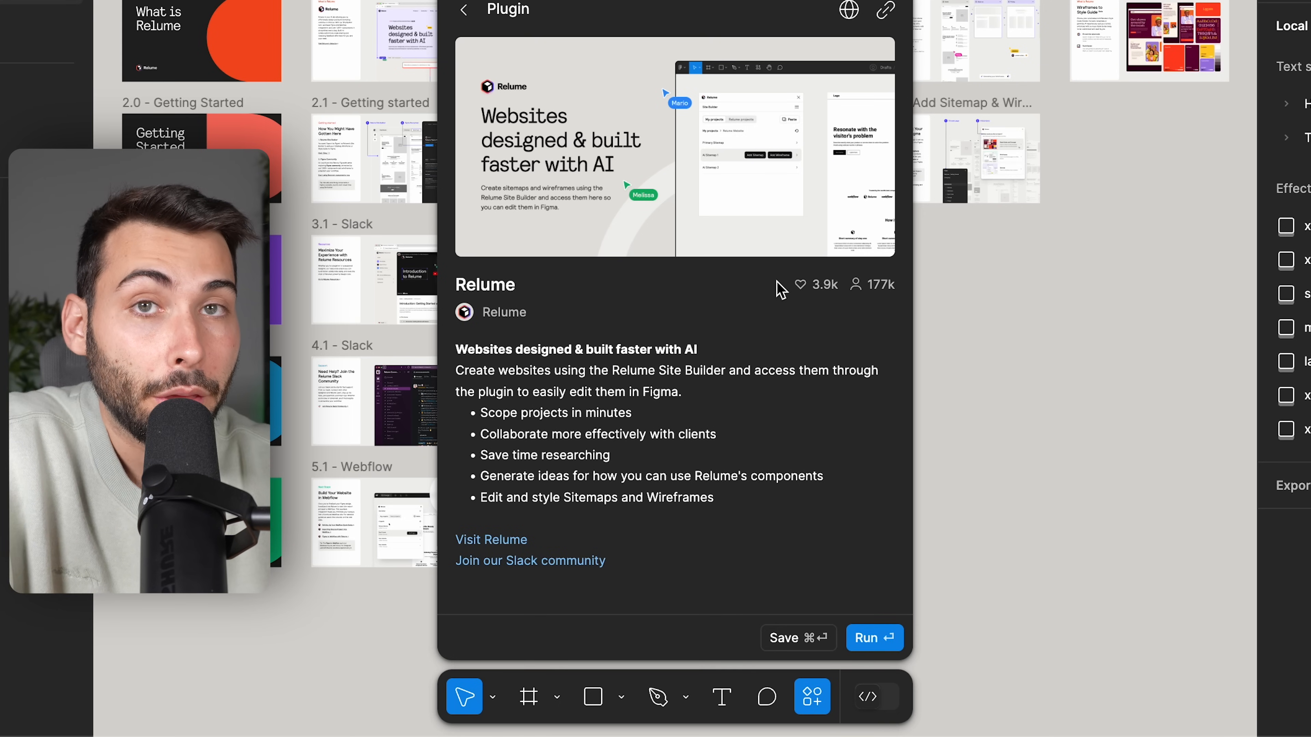
pyautogui.click(877, 638)
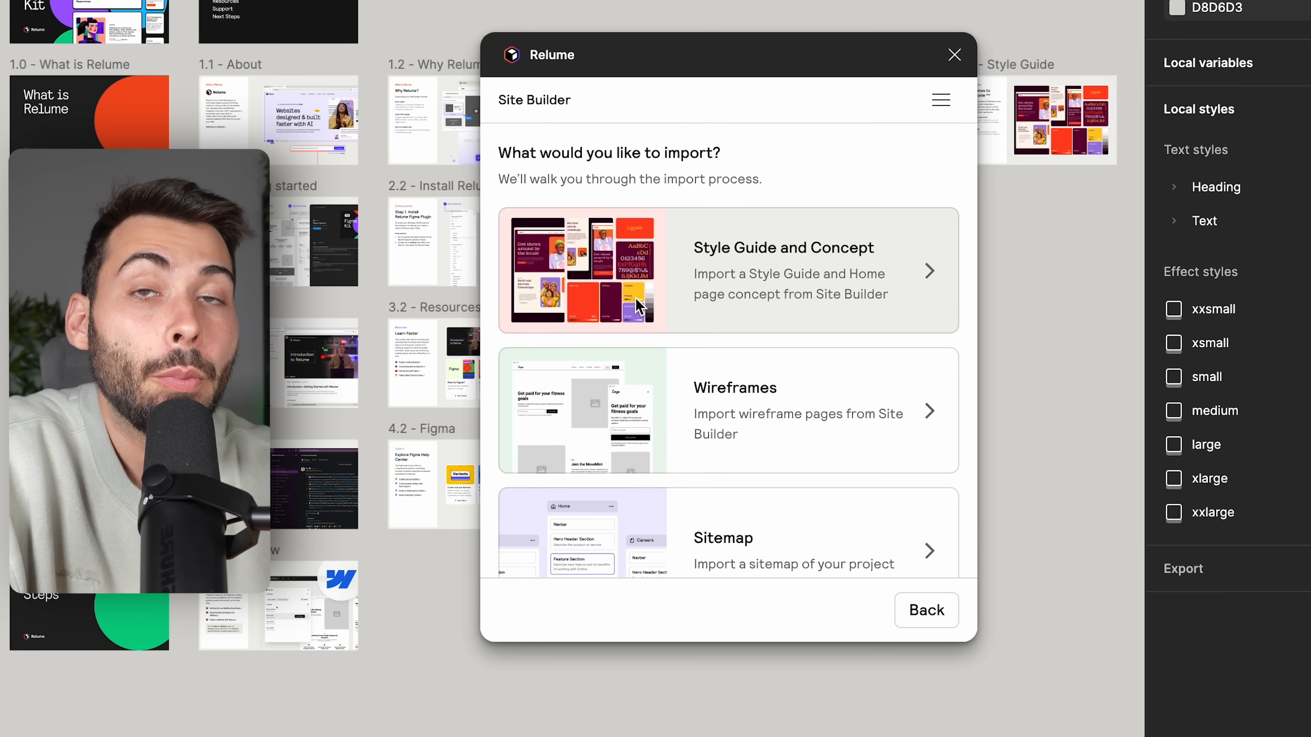
pyautogui.scroll(-2, 639, 305)
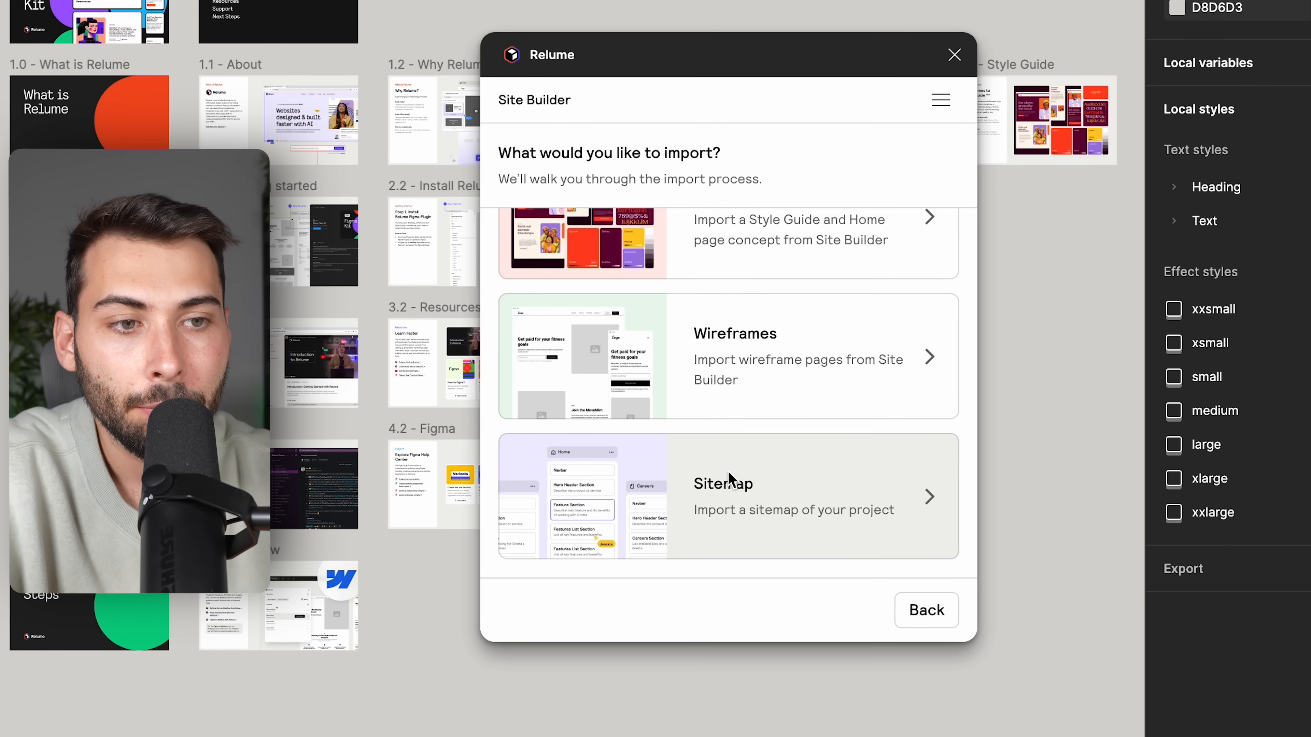
pyautogui.scroll(2, 759, 393)
pyautogui.scroll(1, 774, 356)
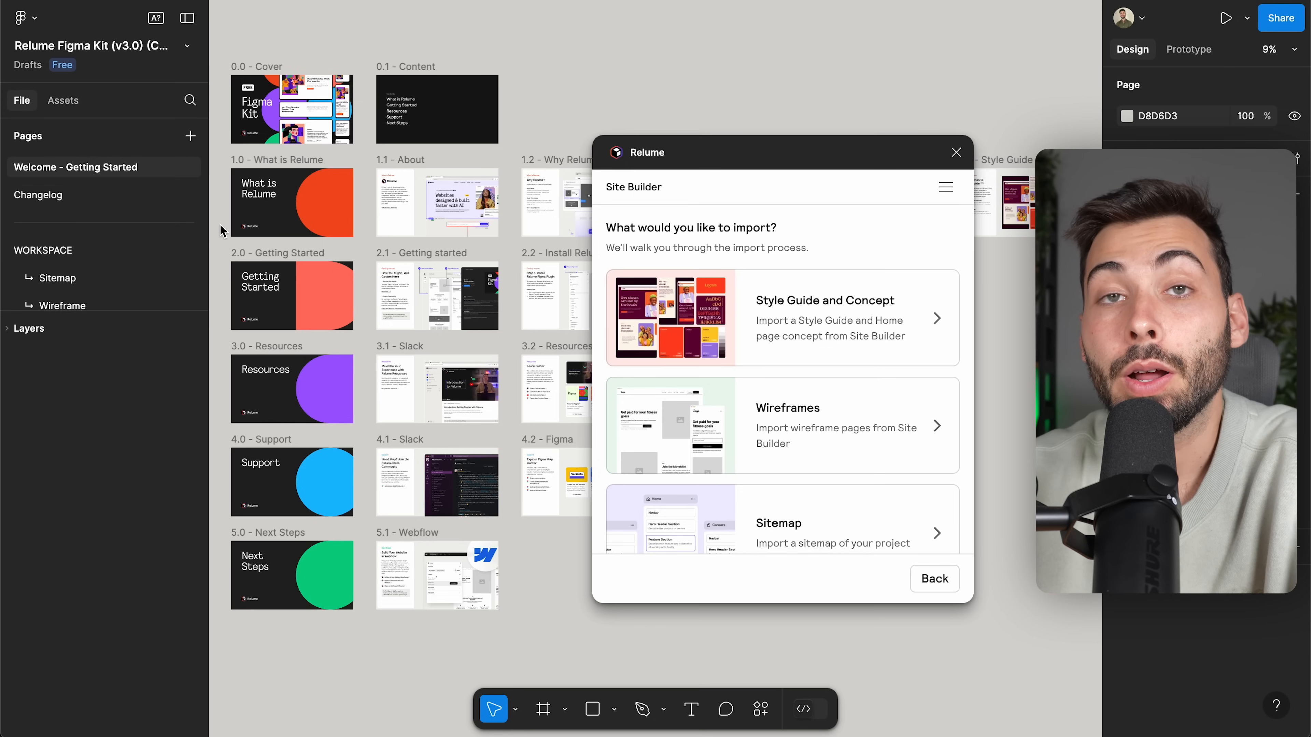
# - Open the kit's Style Guide page and examine its typography, color variable and UI element frames
pyautogui.scroll(-4, 87, 261)
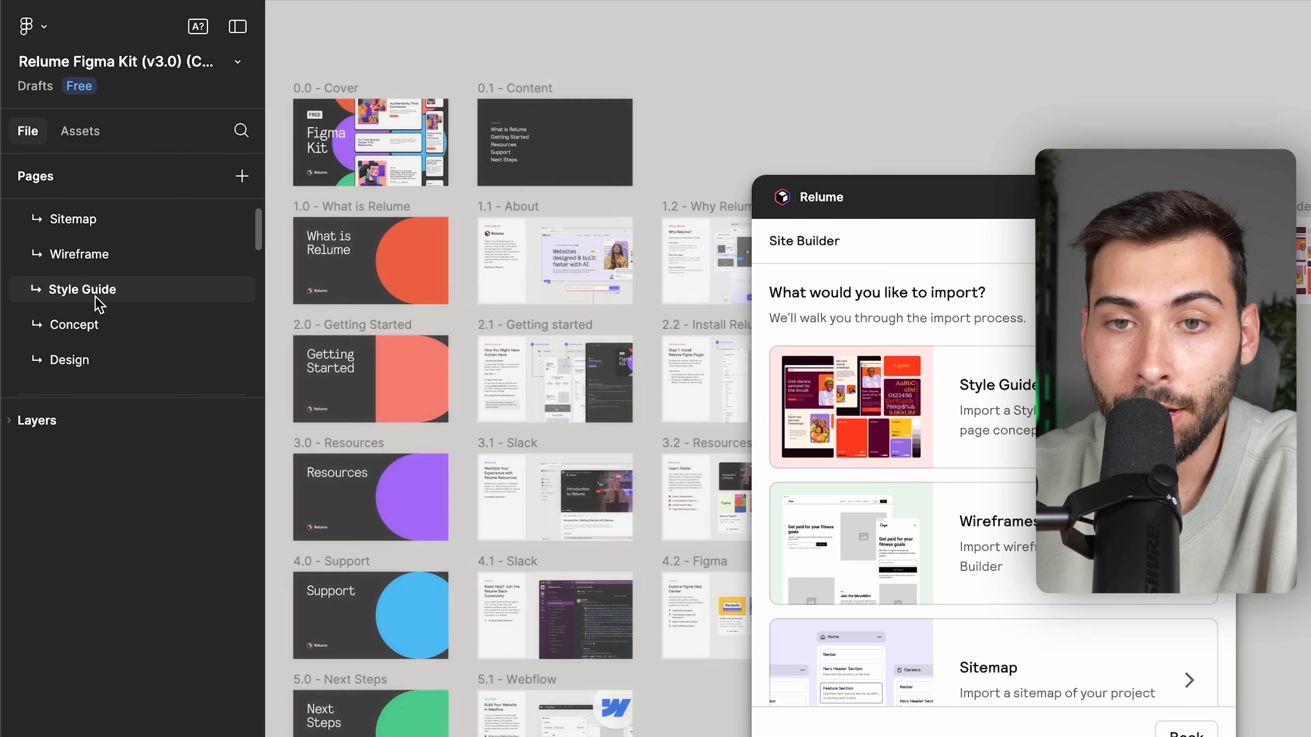
pyautogui.click(83, 297)
pyautogui.scroll(5, 451, 129)
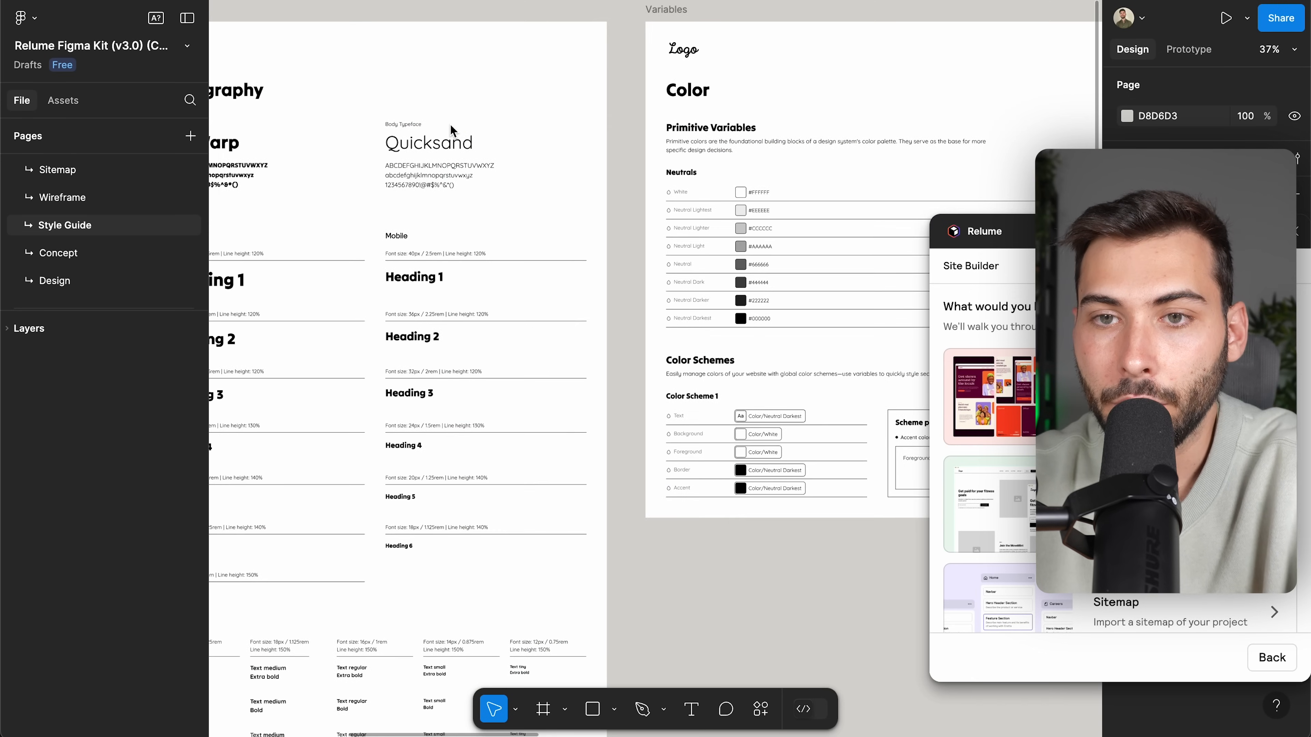
pyautogui.hscroll(-3, 451, 130)
pyautogui.scroll(-3, 451, 130)
pyautogui.hscroll(7, 451, 131)
pyautogui.scroll(6, 451, 130)
pyautogui.scroll(-3, 451, 130)
pyautogui.hscroll(10, 451, 130)
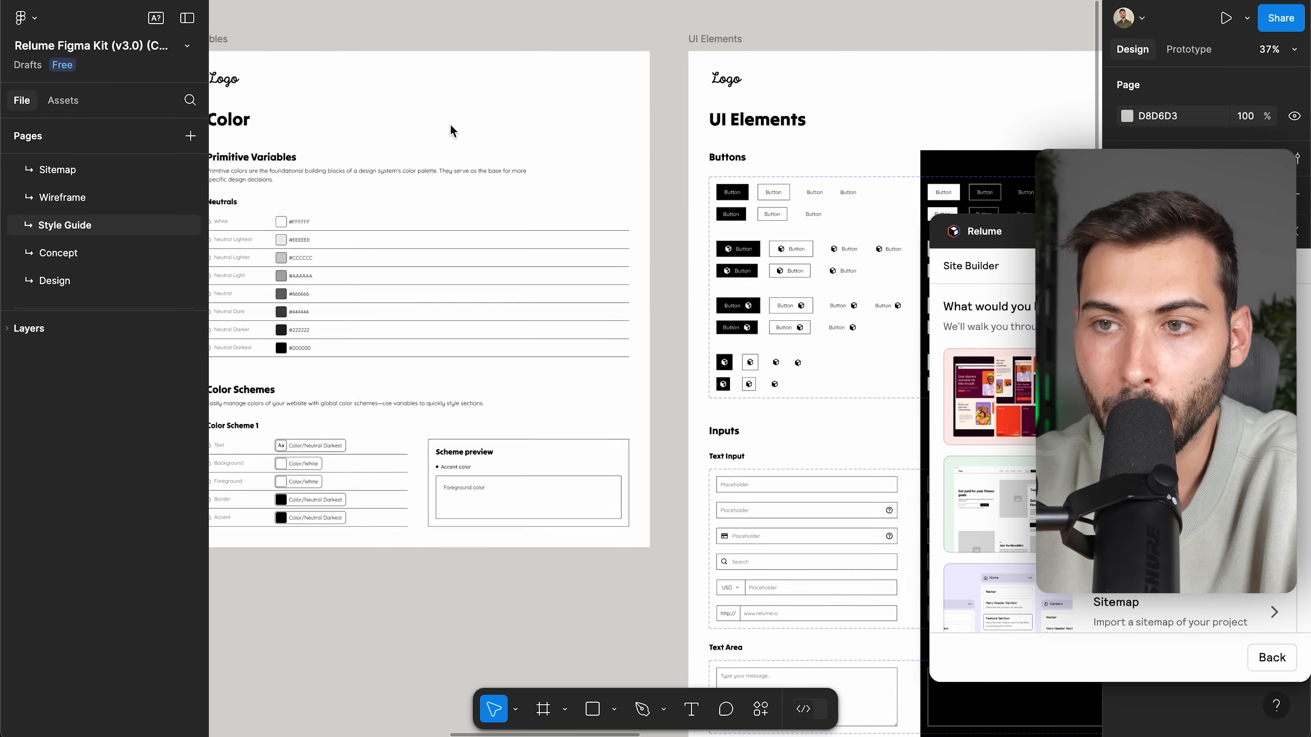
pyautogui.hscroll(1, 450, 125)
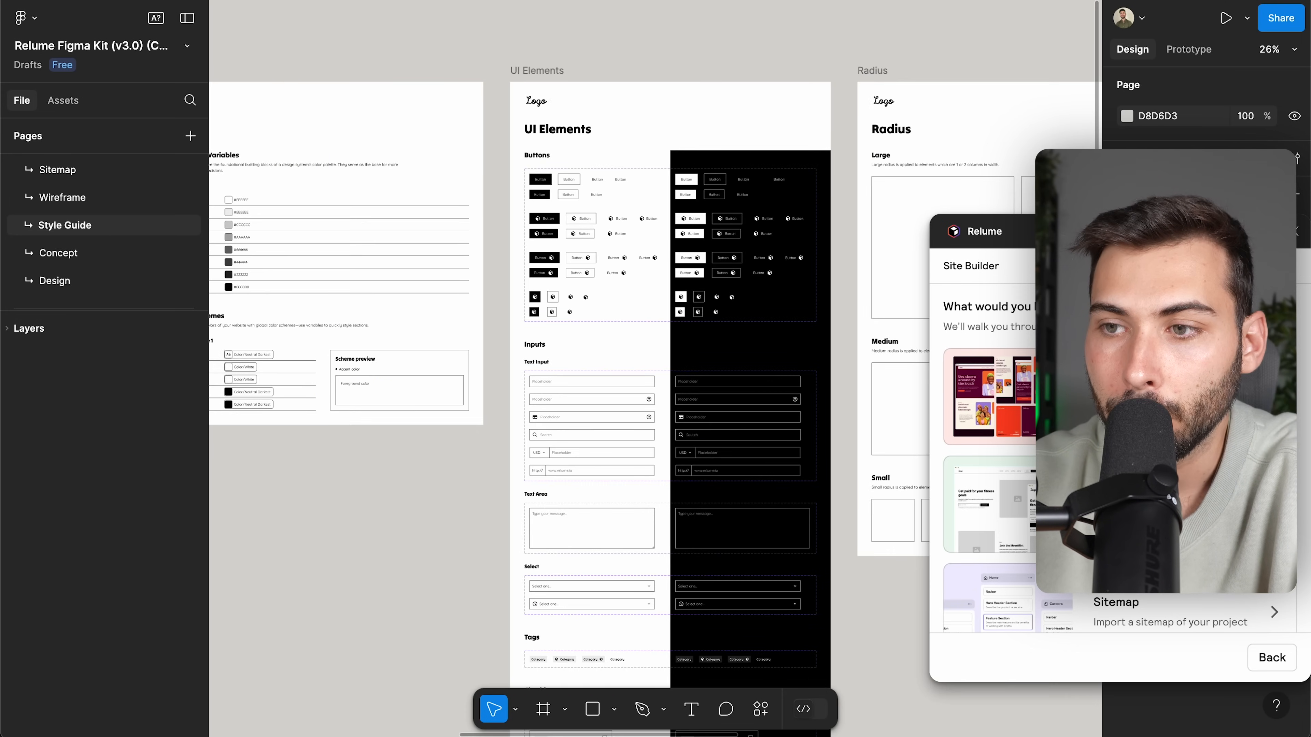
# - Move the Relume plugin window clear of the kit frames and import the Style Guide and Concept for Concept 2
pyautogui.moveTo(1104, 233); pyautogui.dragTo(801, 144)
pyautogui.moveTo(659, 69); pyautogui.dragTo(585, 64)
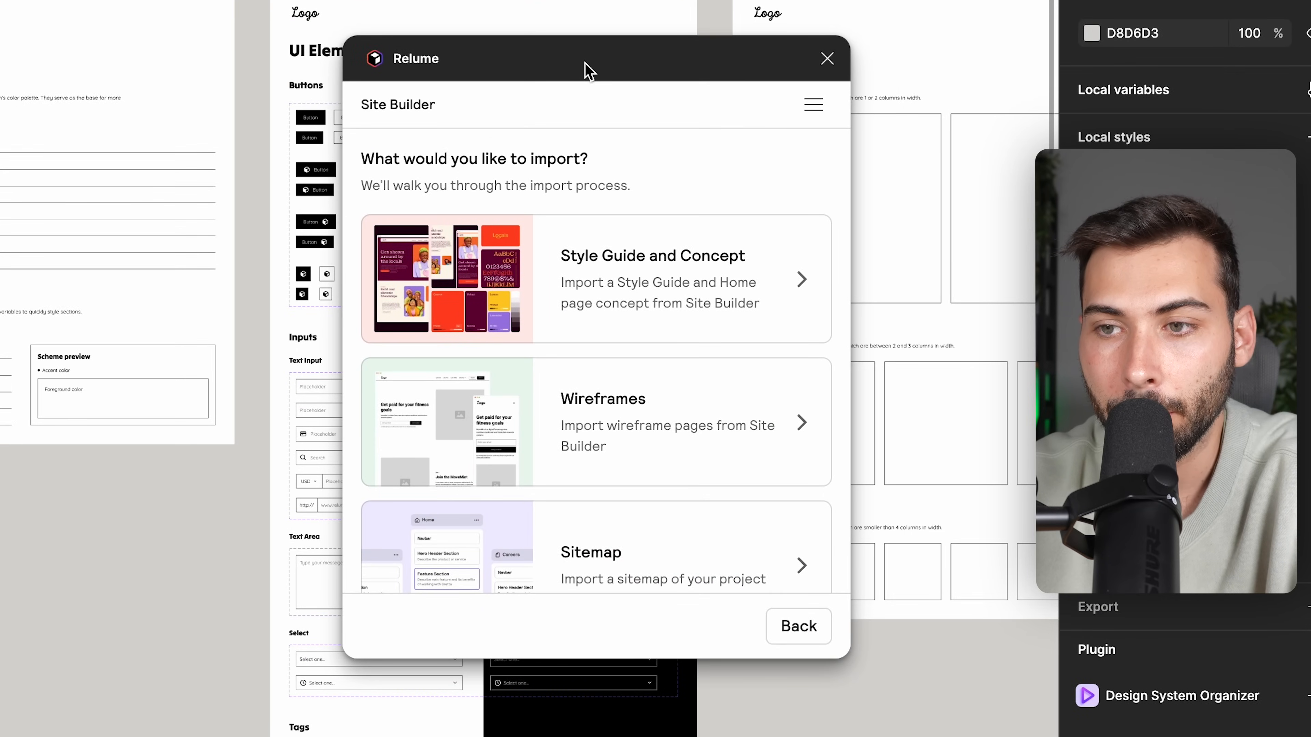
pyautogui.click(687, 289)
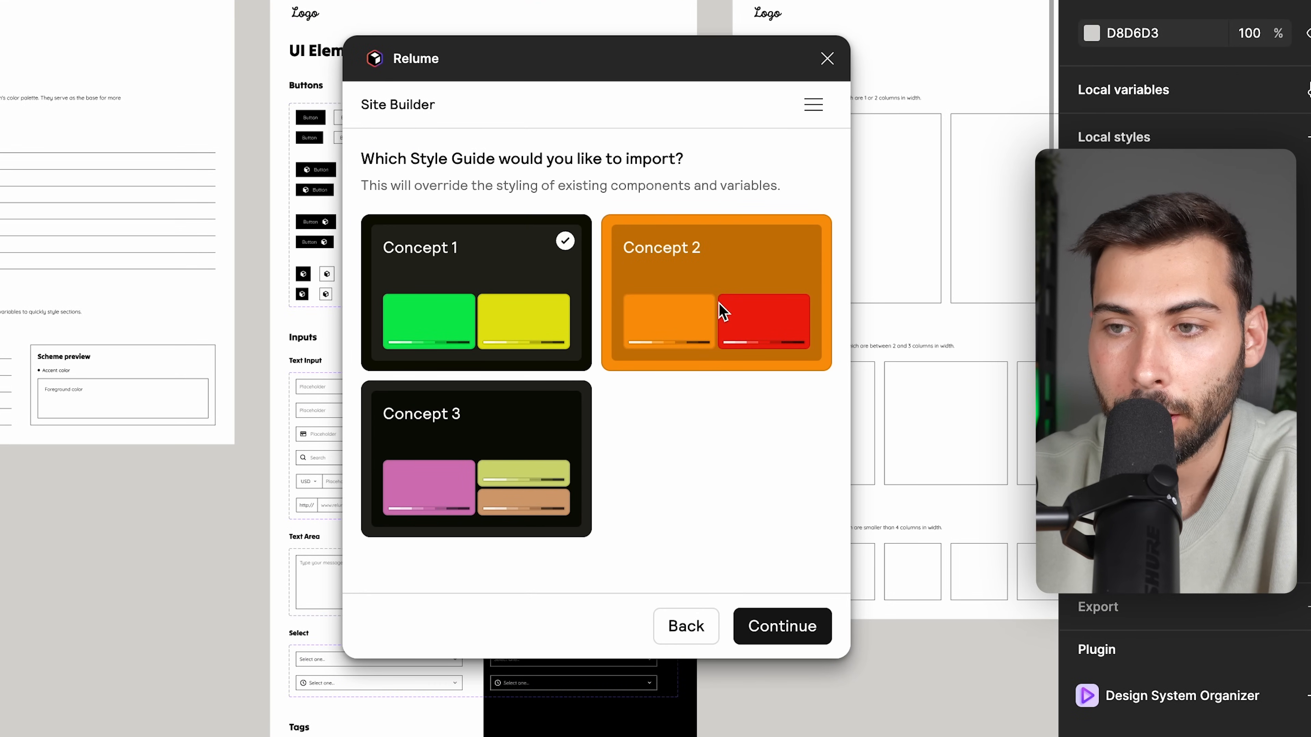
pyautogui.click(792, 626)
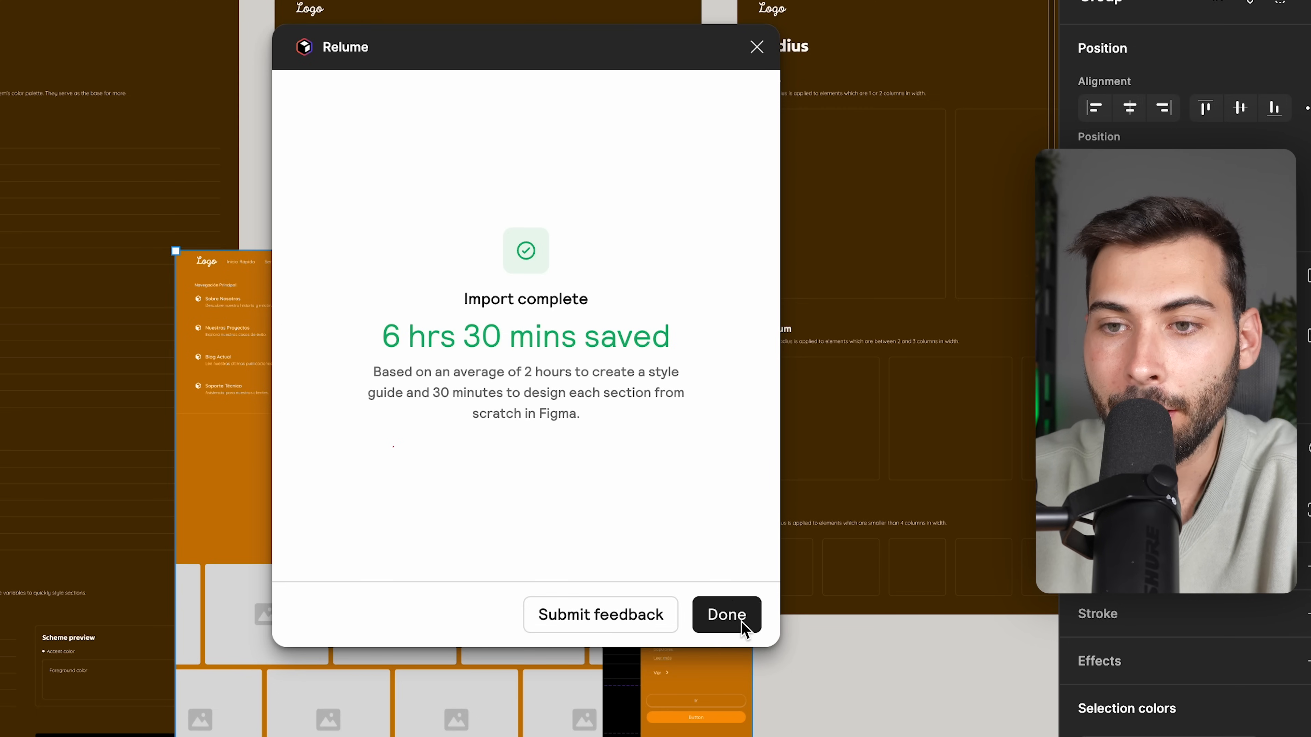
# - Close the completed plugin import and move the imported Inicio desktop and mobile designs to the kit's Concept page
pyautogui.click(727, 615)
pyautogui.click(757, 47)
pyautogui.scroll(-5, 787, 666)
pyautogui.moveTo(787, 666); pyautogui.dragTo(263, 402)
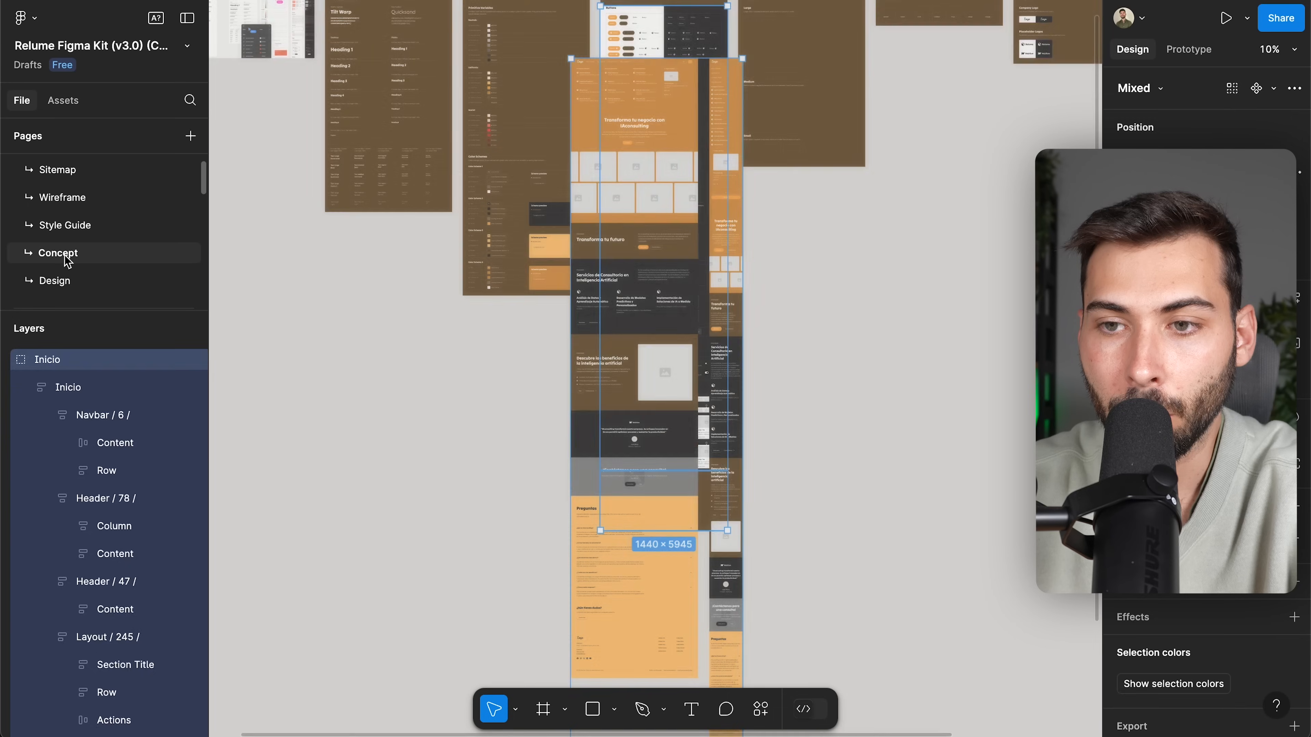
pyautogui.click(62, 252)
pyautogui.hotkey('ctrl', 'v')
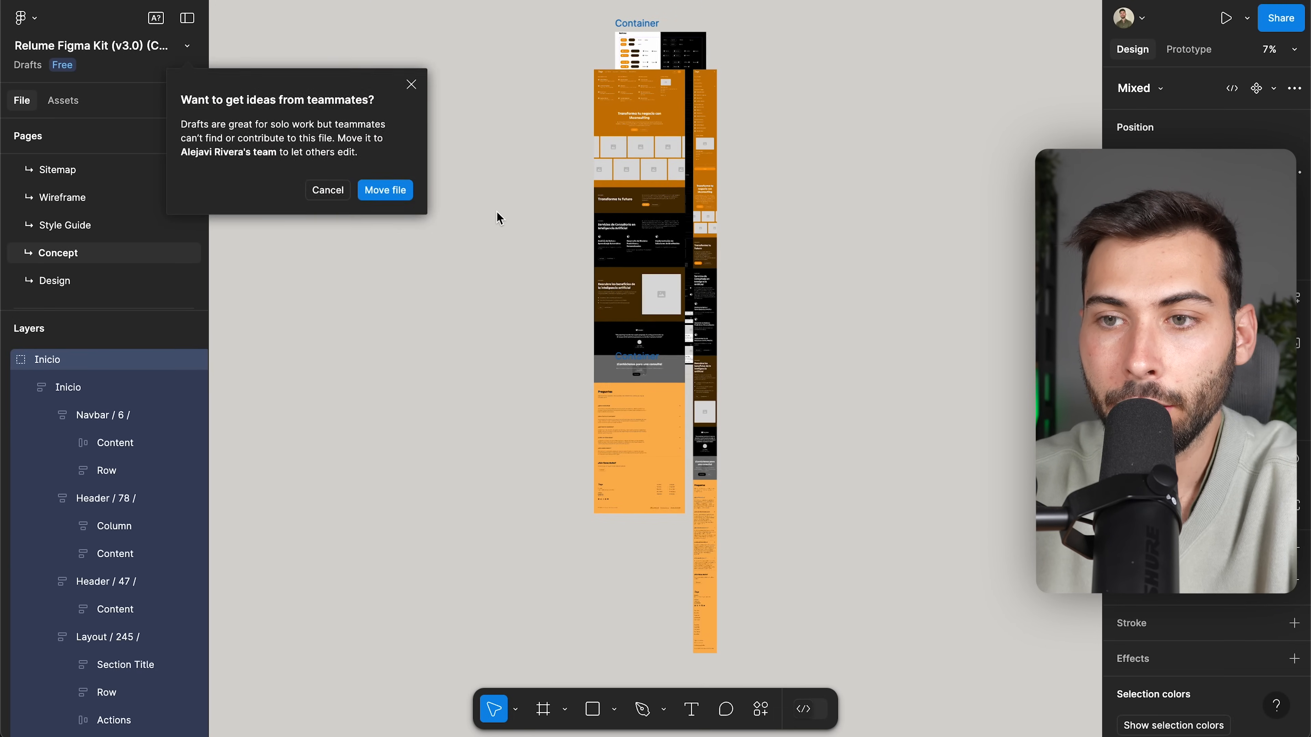
# - Return to the Style Guide page and examine the font styles and the Neutrals, California and Scarlet color variables
pyautogui.click(113, 235)
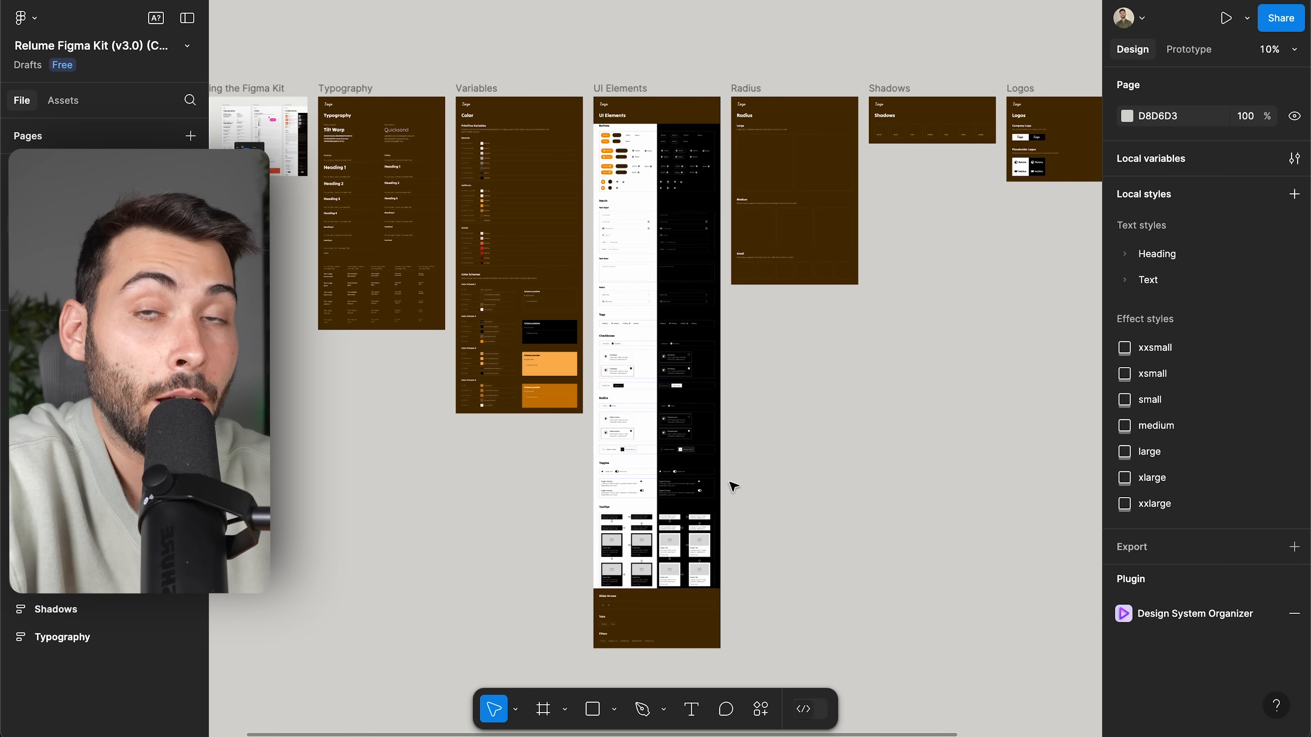
pyautogui.scroll(3, 390, 302)
pyautogui.hscroll(-2, 390, 302)
pyautogui.scroll(3, 390, 302)
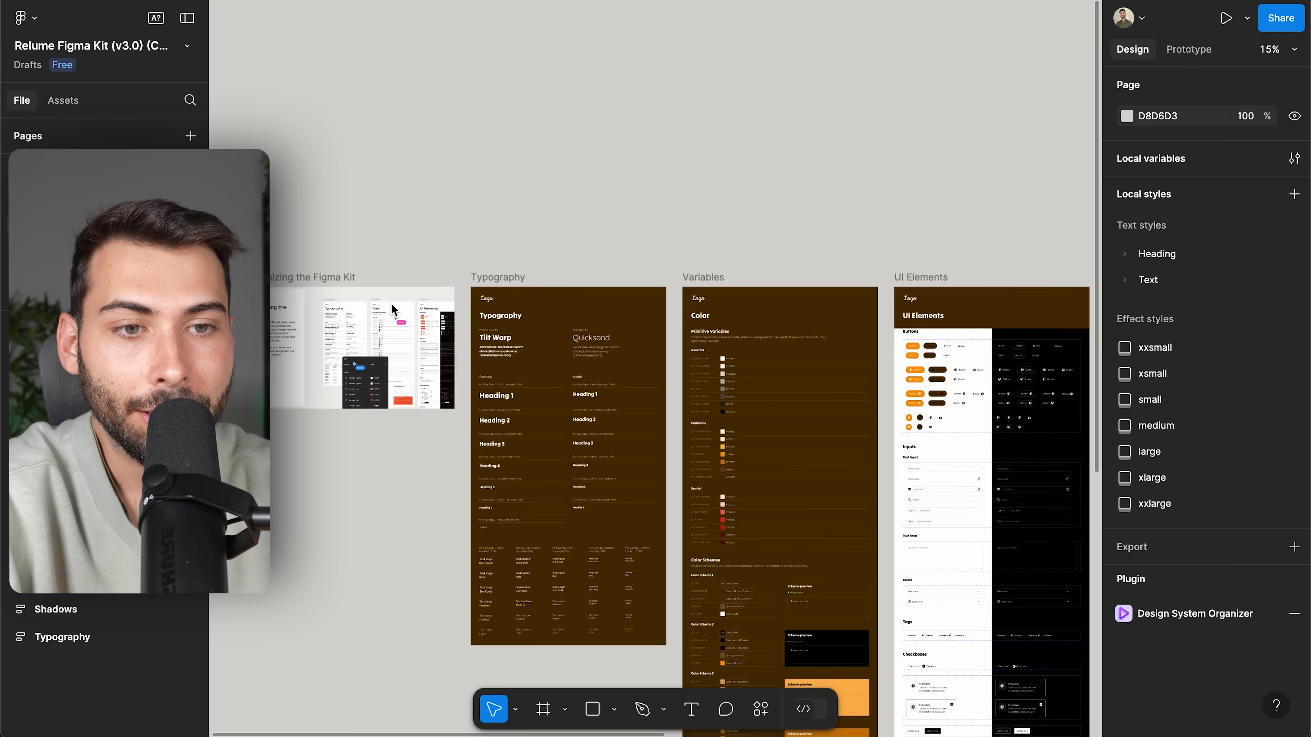
pyautogui.scroll(6, 390, 302)
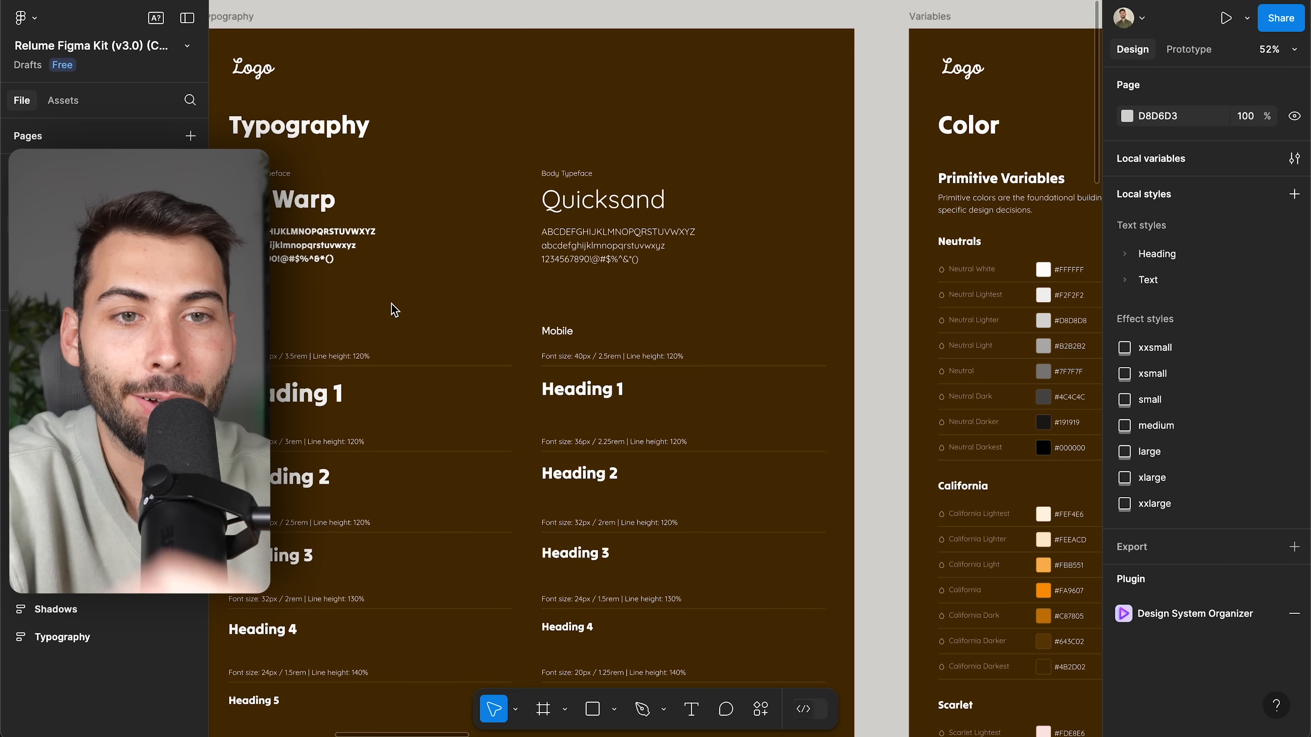
pyautogui.scroll(-5, 394, 309)
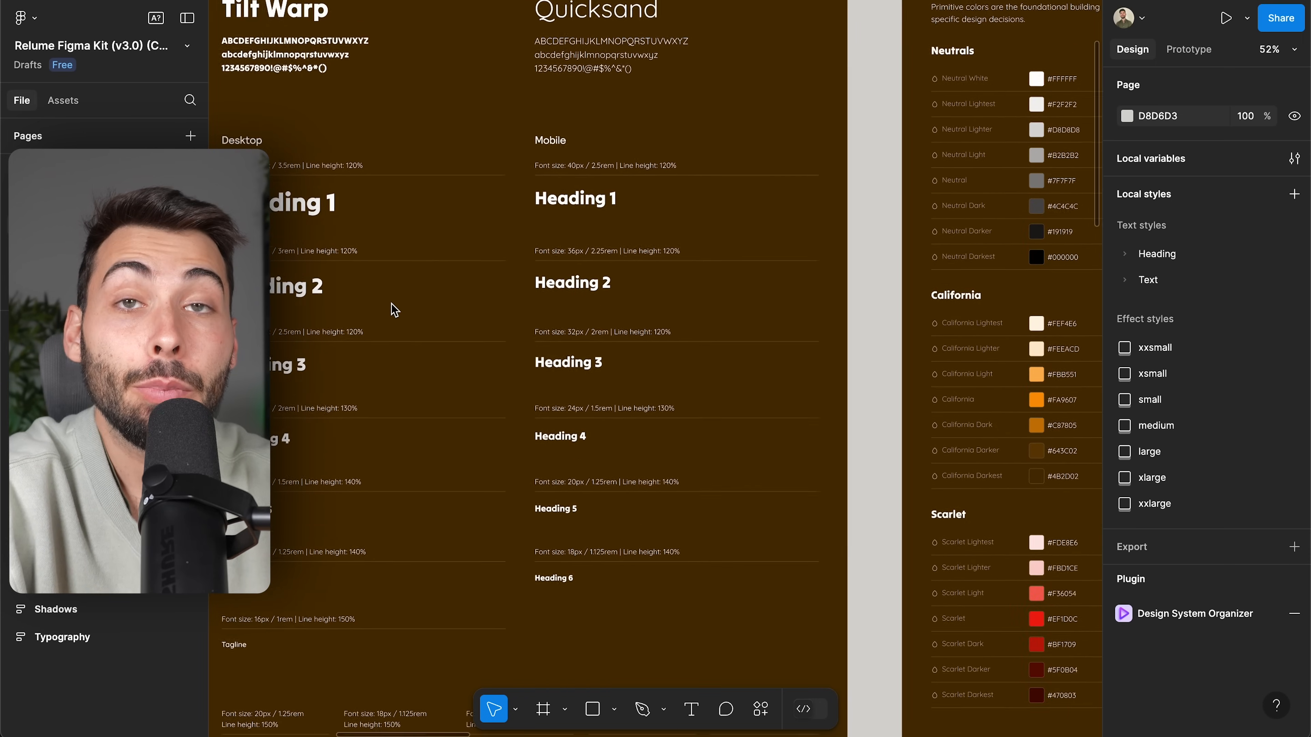
pyautogui.scroll(-6, 393, 309)
pyautogui.hscroll(2, 394, 309)
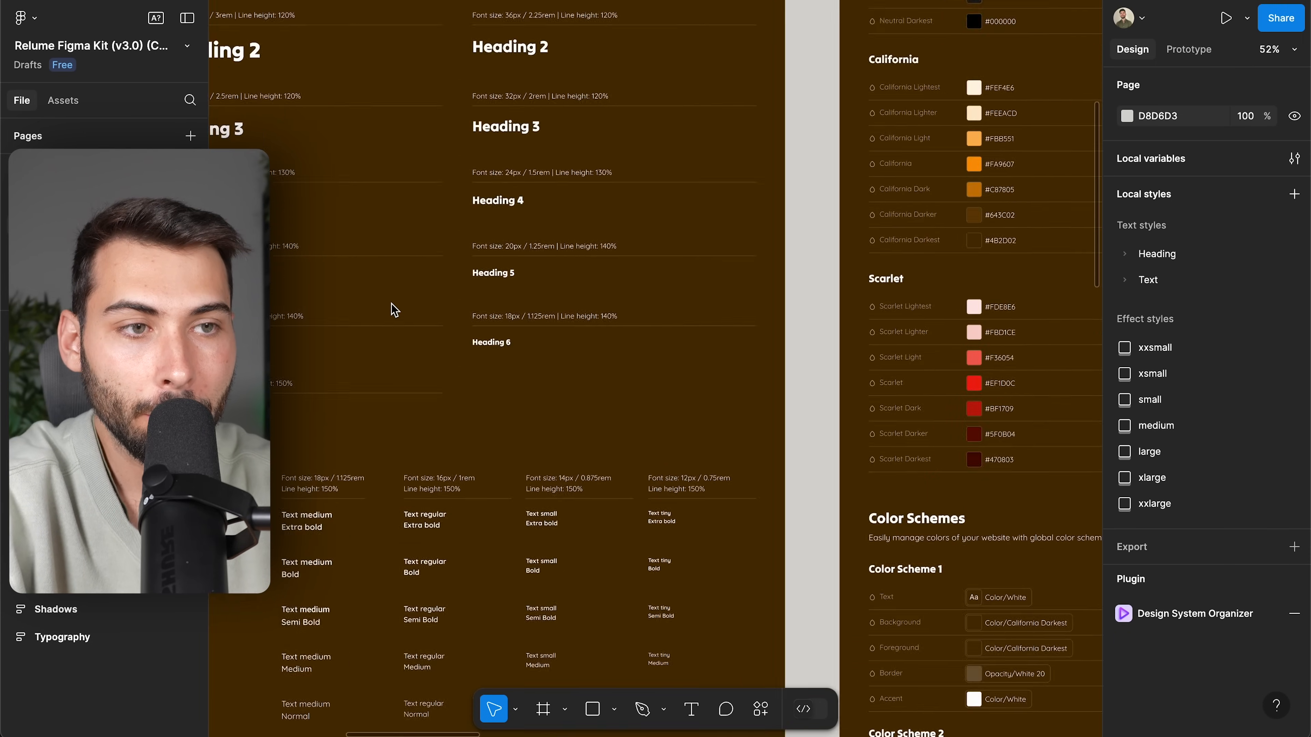
pyautogui.hscroll(10, 394, 309)
pyautogui.scroll(6, 393, 309)
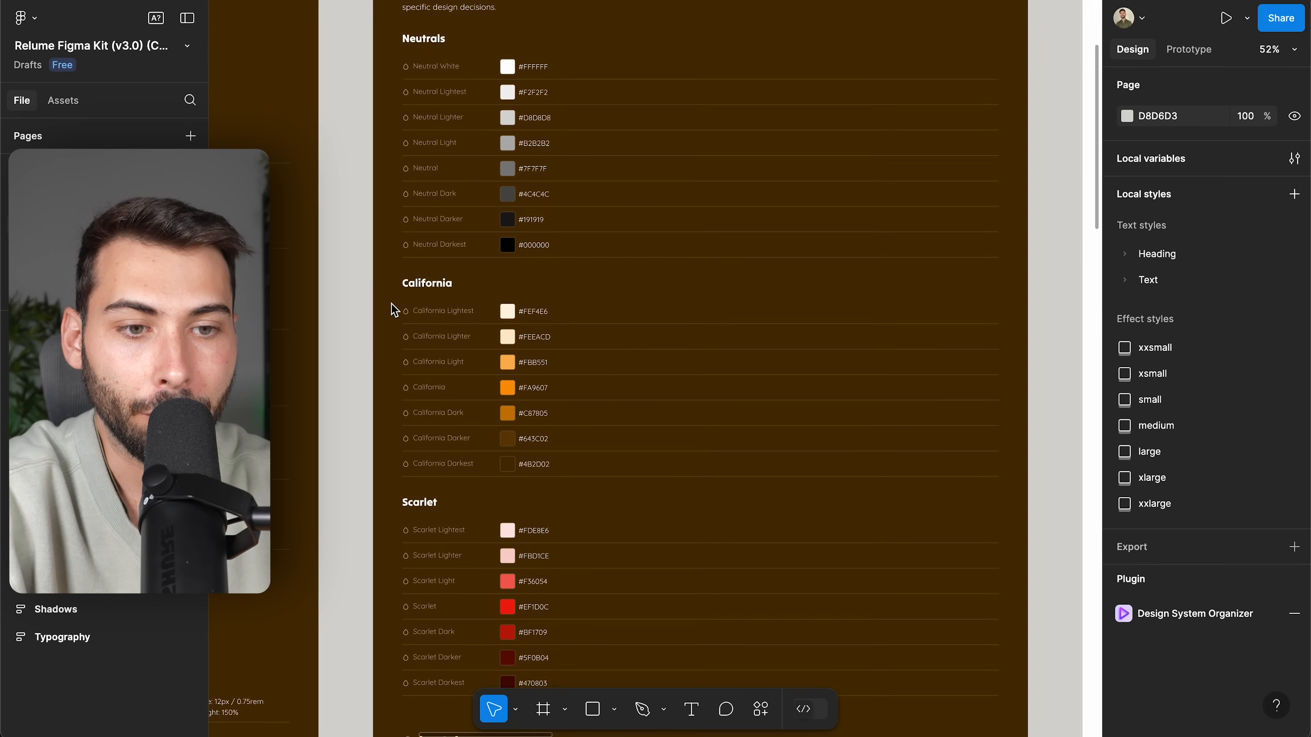
# - Examine the color schemes, buttons and inputs, and the Radius, Shadows and Logos frames of the style guide
pyautogui.scroll(-6, 393, 309)
pyautogui.hscroll(10, 393, 309)
pyautogui.scroll(5, 393, 309)
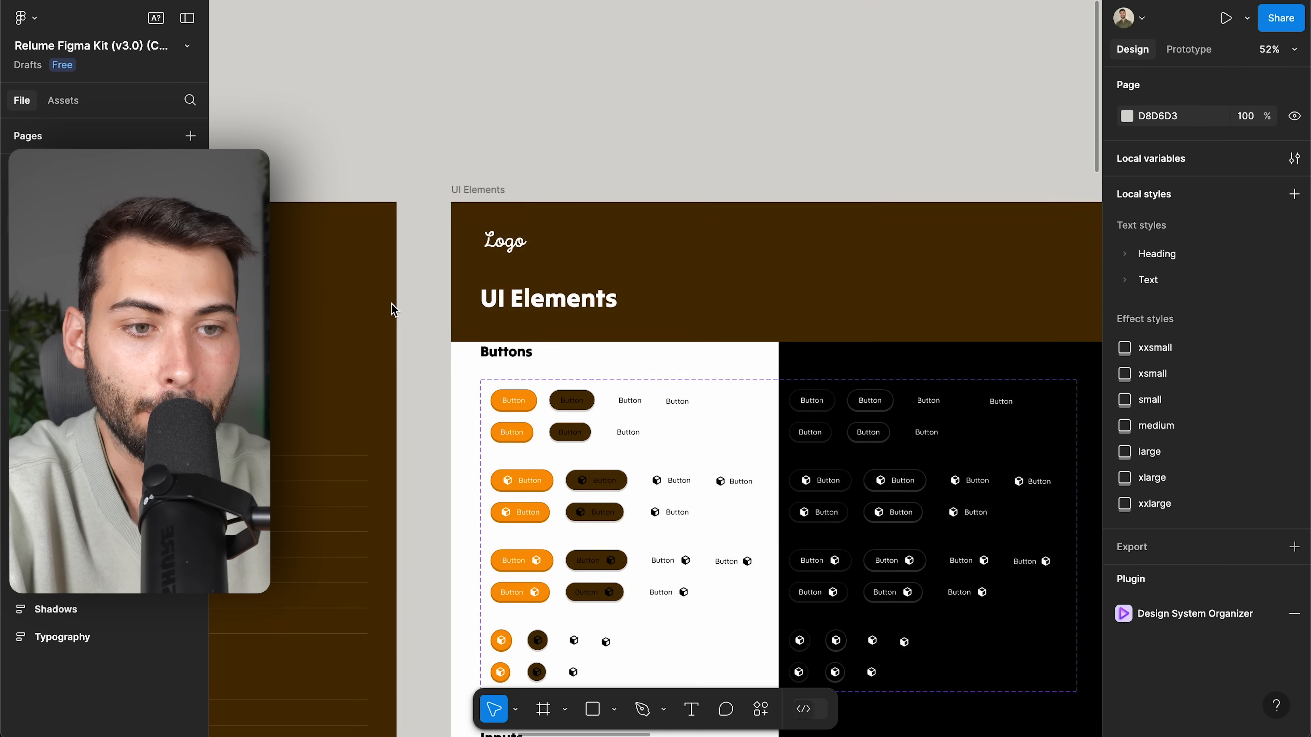
pyautogui.scroll(-5, 392, 303)
pyautogui.hscroll(5, 391, 303)
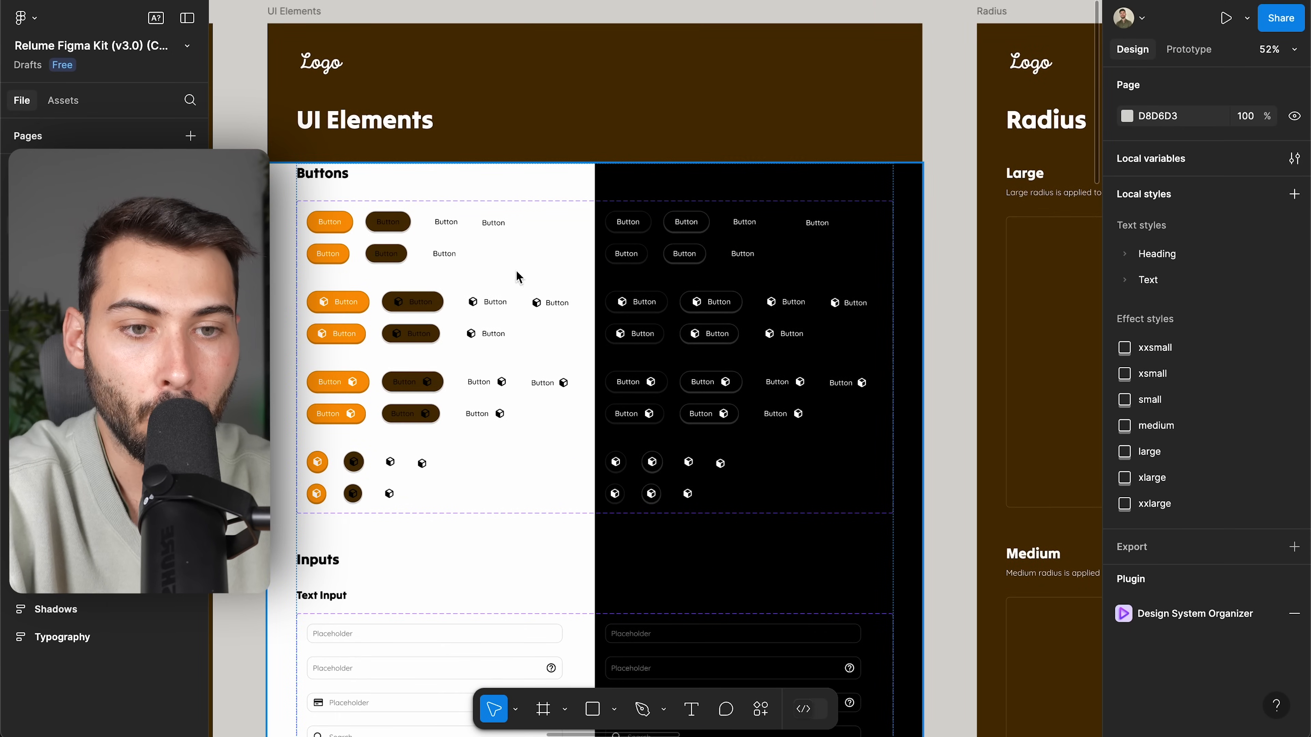
pyautogui.scroll(-10, 542, 428)
pyautogui.hscroll(6, 542, 428)
pyautogui.scroll(8, 542, 428)
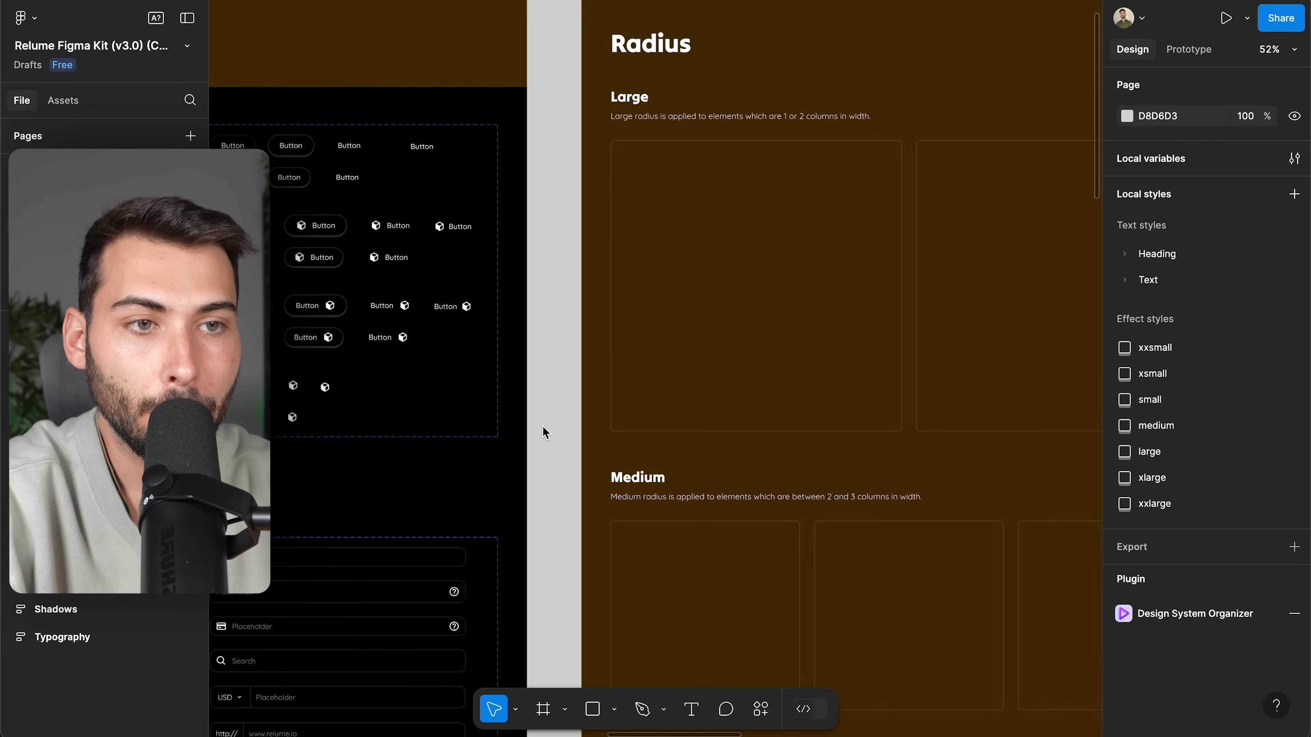
pyautogui.scroll(5, 545, 433)
pyautogui.hscroll(6, 544, 433)
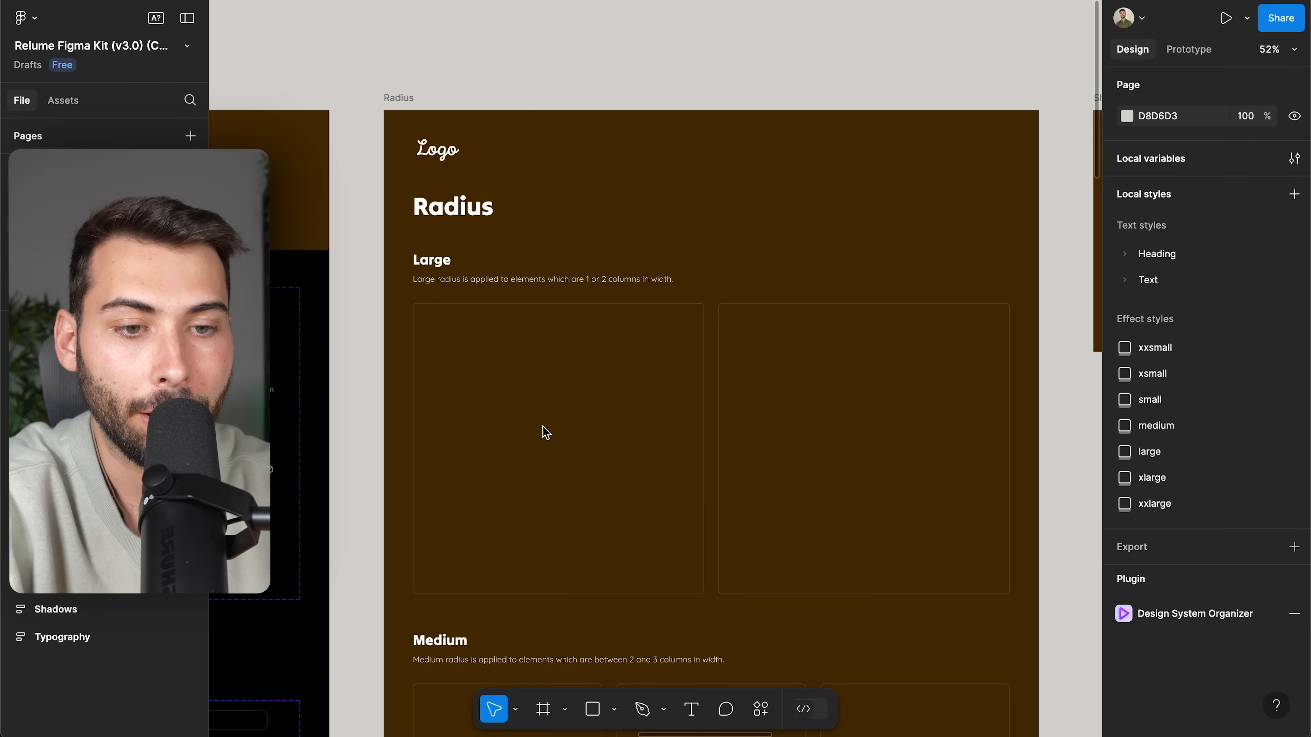
pyautogui.hscroll(15, 543, 426)
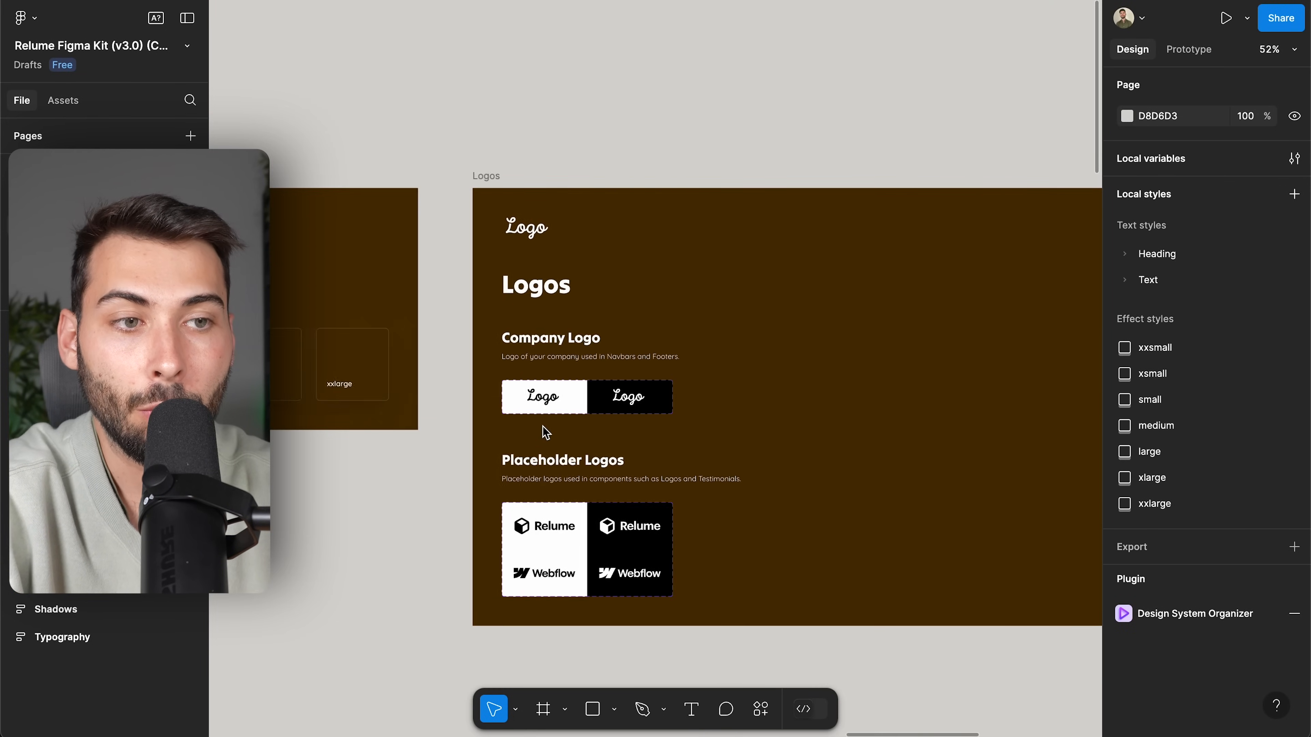
# - Look through the icon categories in the style guide's Icons frame
pyautogui.hscroll(5, 542, 426)
pyautogui.scroll(3, 543, 427)
pyautogui.scroll(-6, 543, 426)
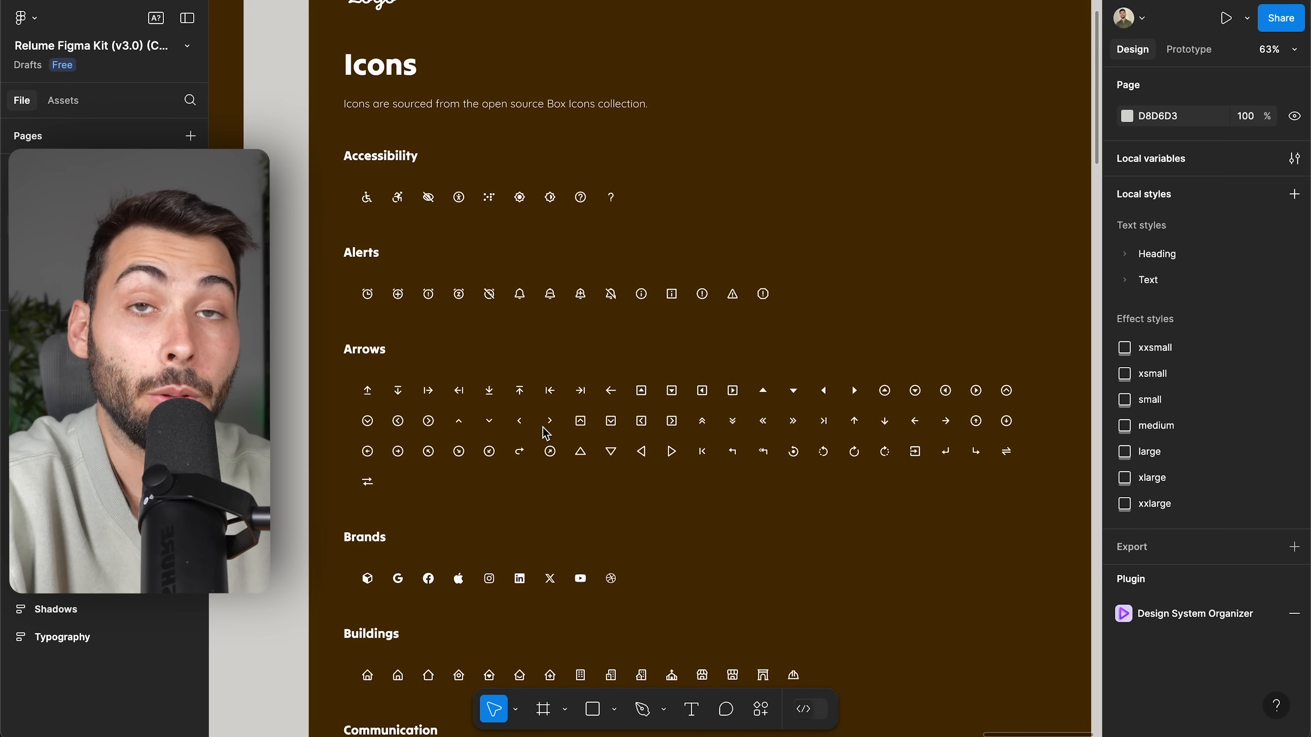
pyautogui.scroll(-15, 545, 434)
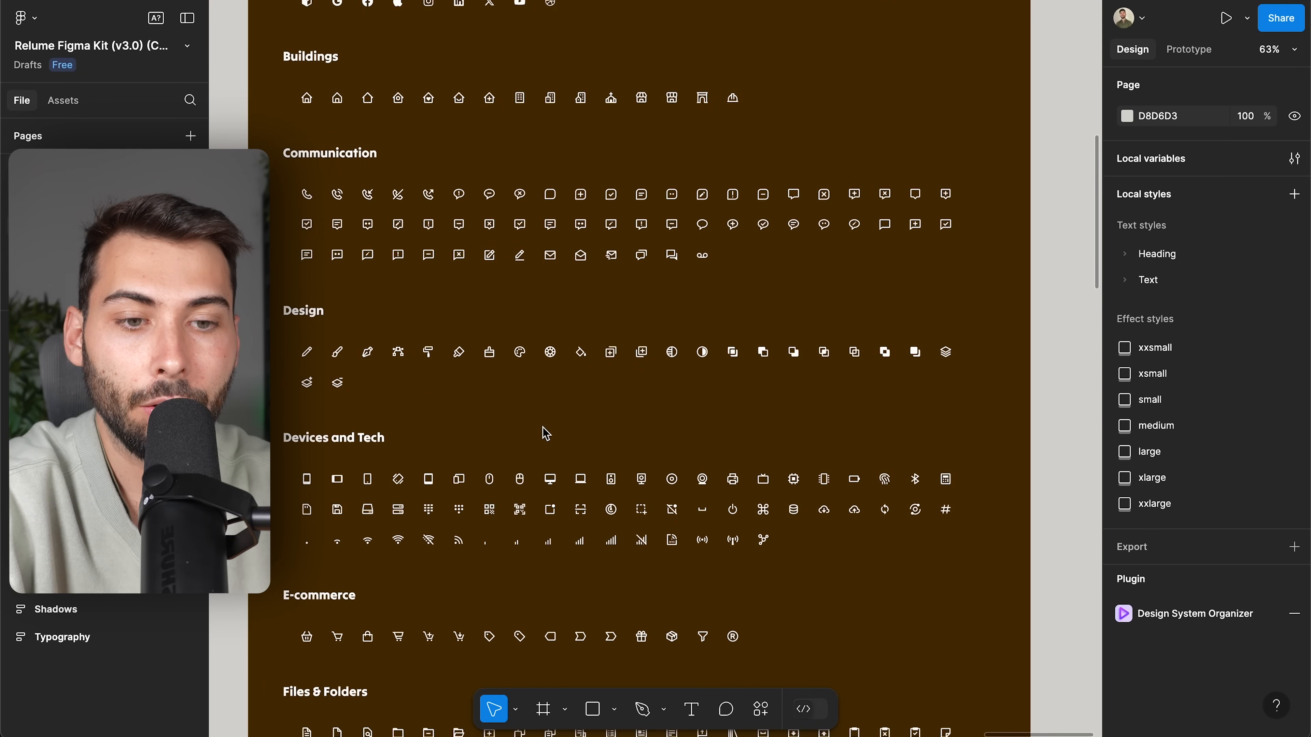
pyautogui.scroll(-10, 543, 430)
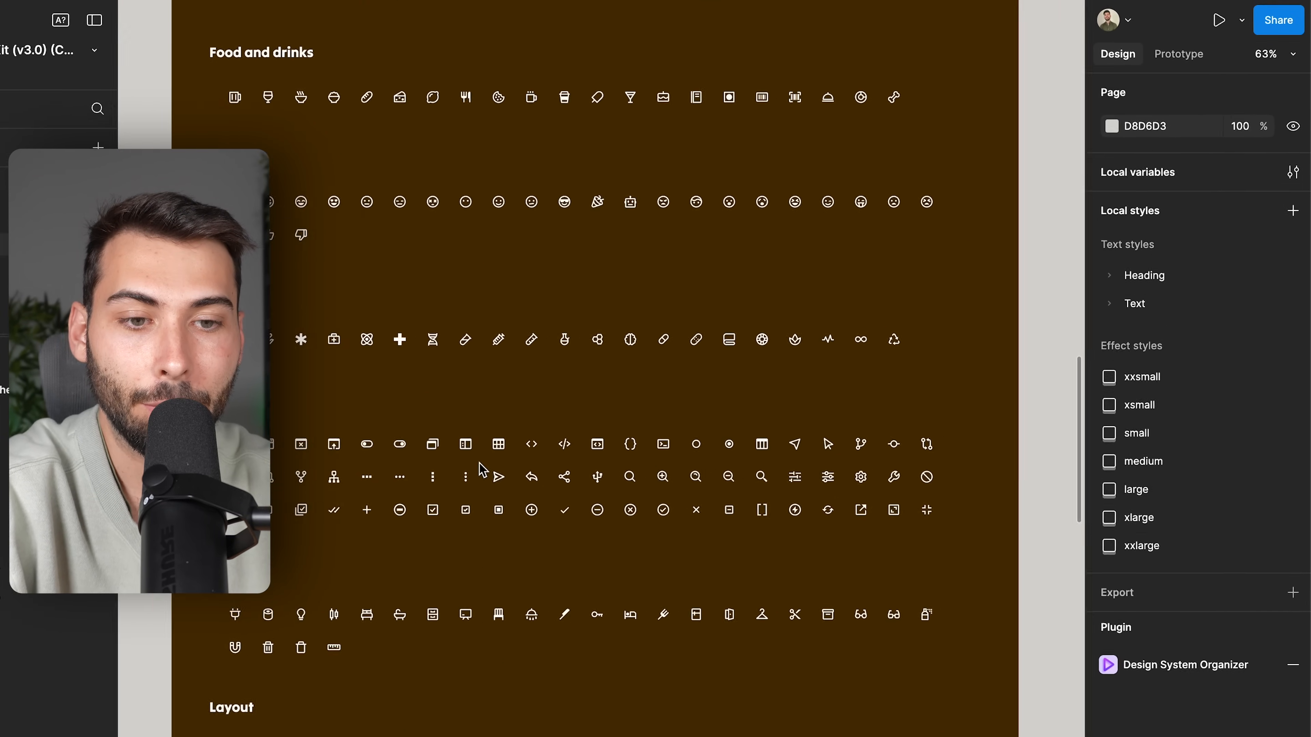
pyautogui.scroll(-3, 482, 469)
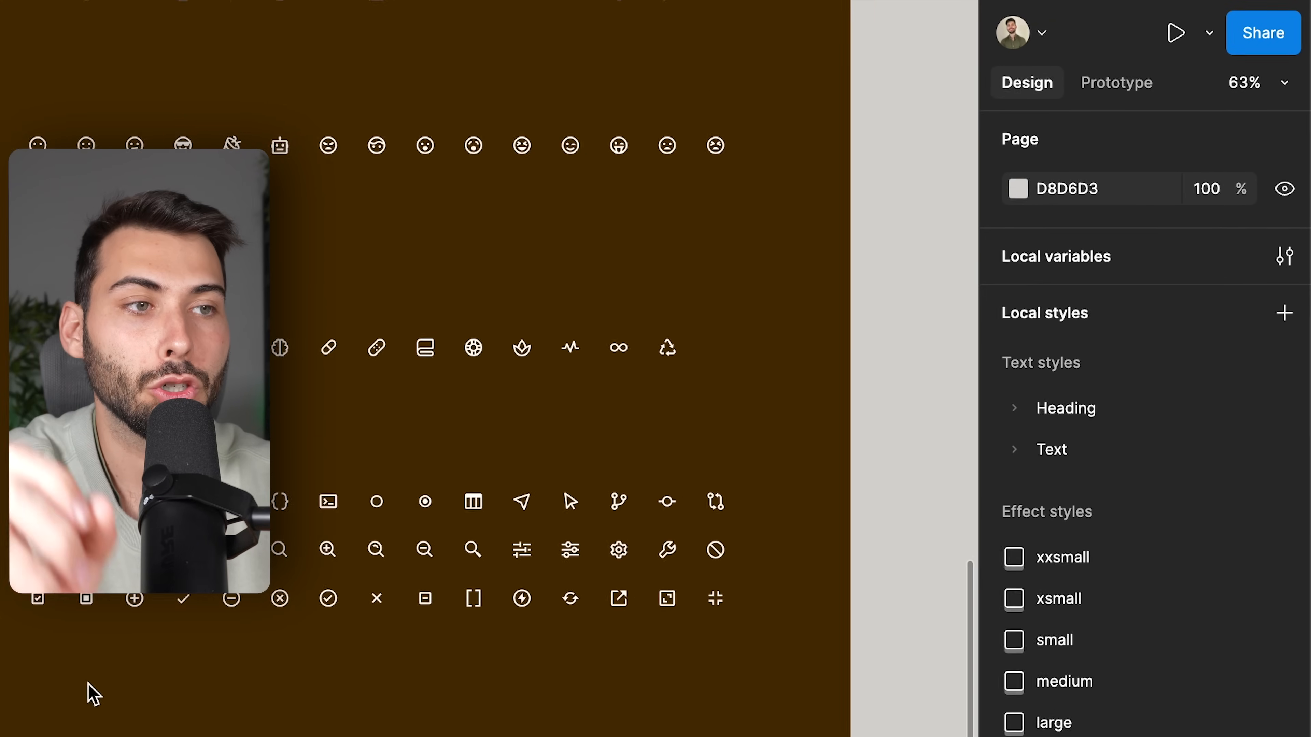
# - Present the style guide as a prototype and review its typography and color pages
pyautogui.click(1165, 36)
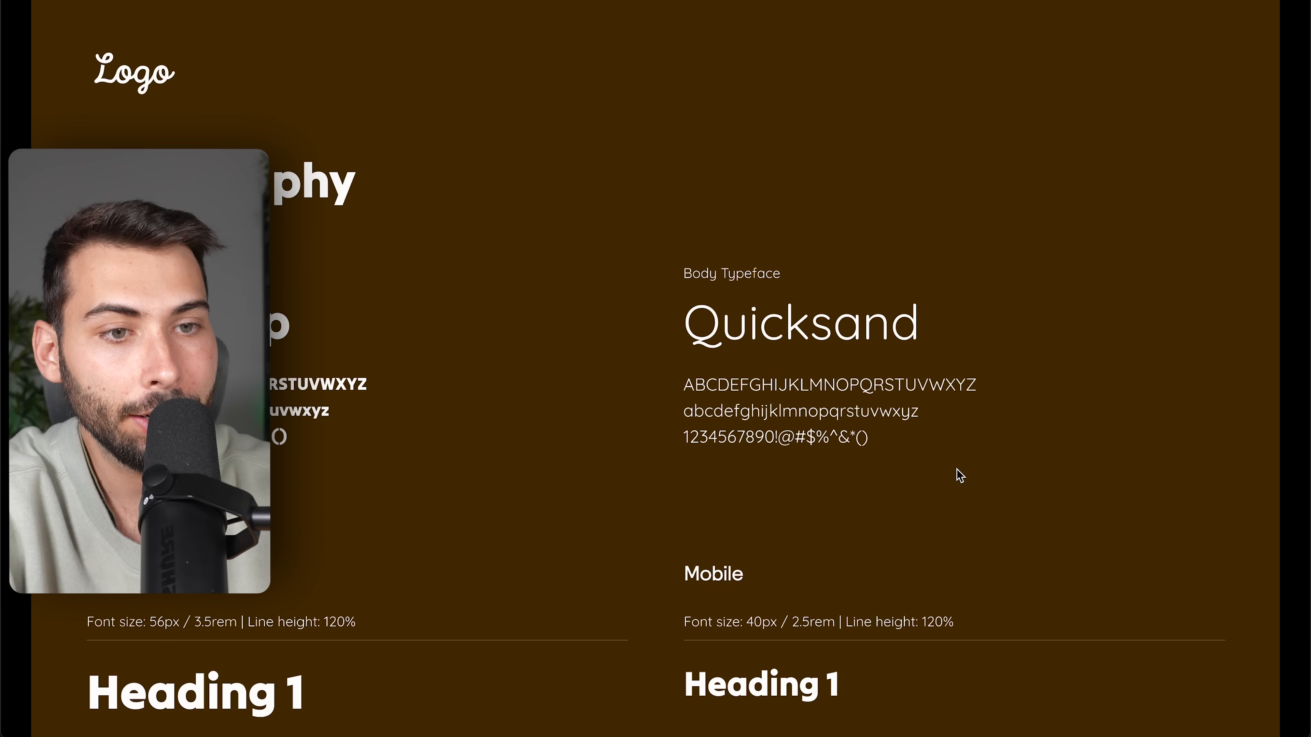
pyautogui.scroll(-20, 957, 469)
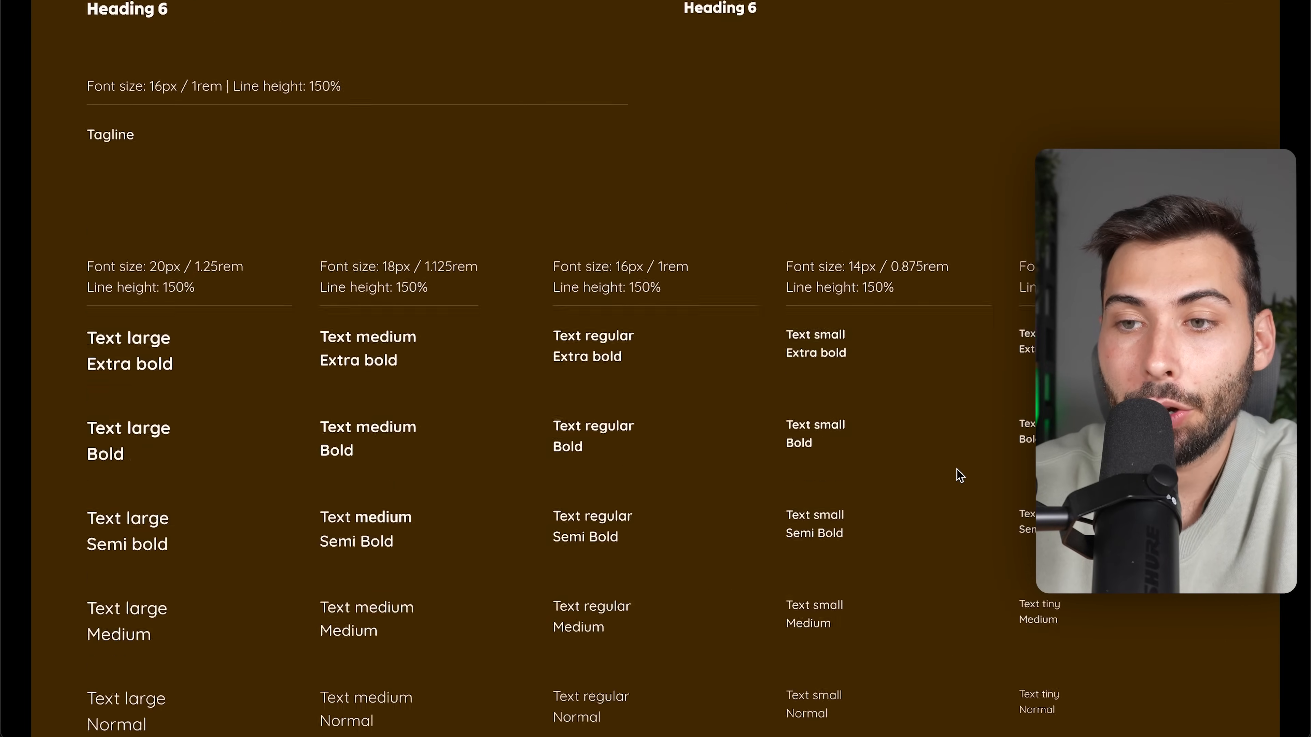
pyautogui.scroll(-8, 956, 469)
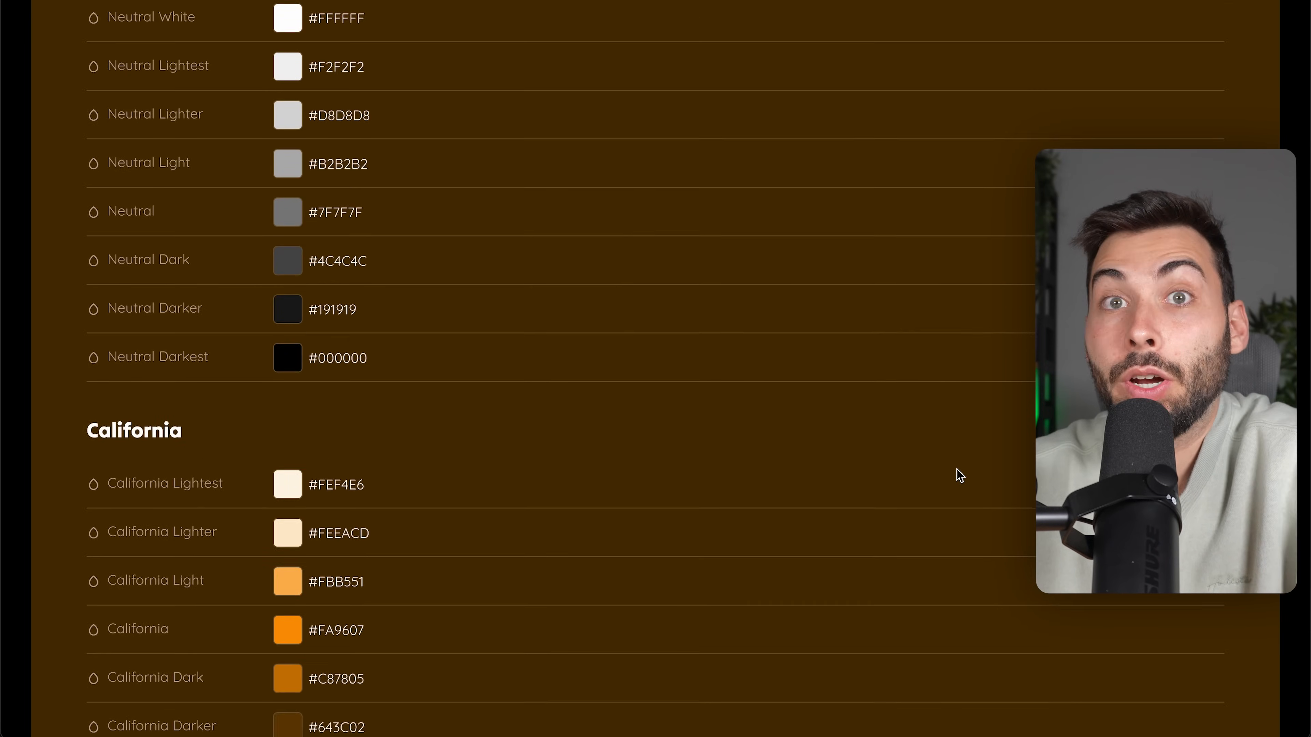
pyautogui.scroll(-4, 957, 469)
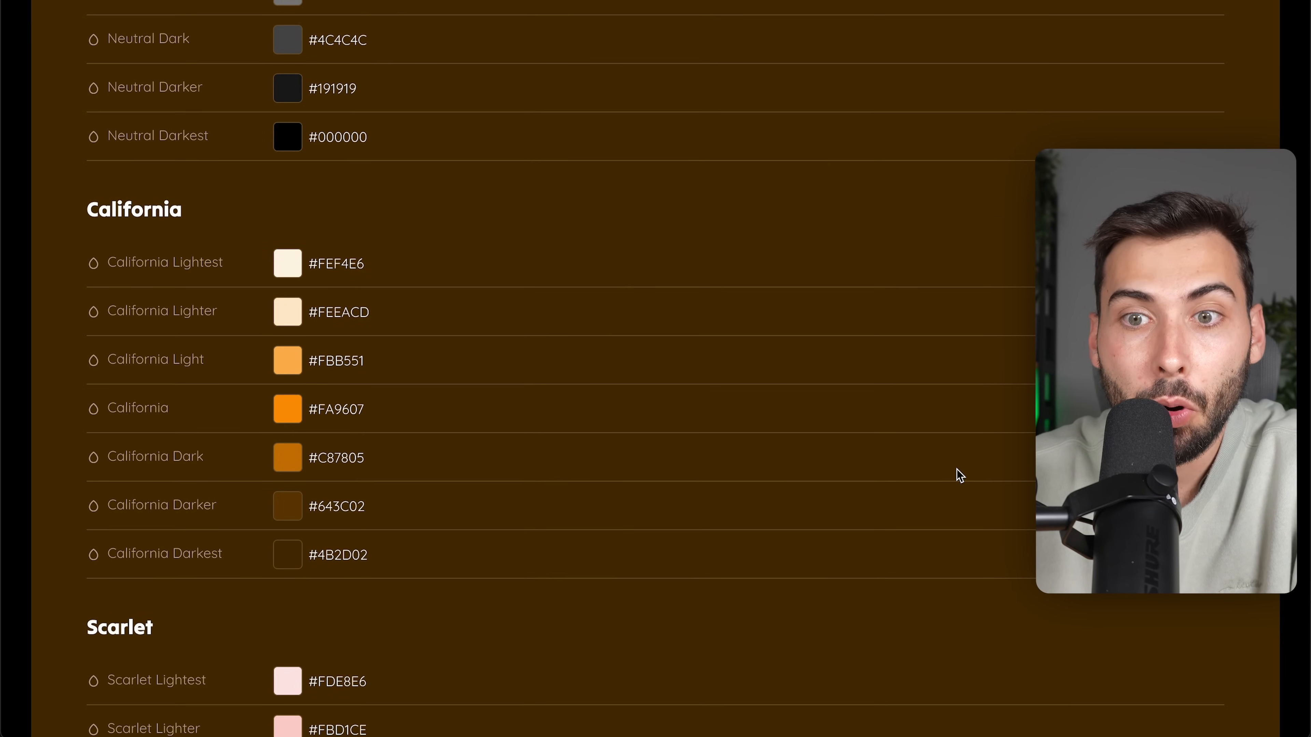
pyautogui.scroll(-8, 532, 308)
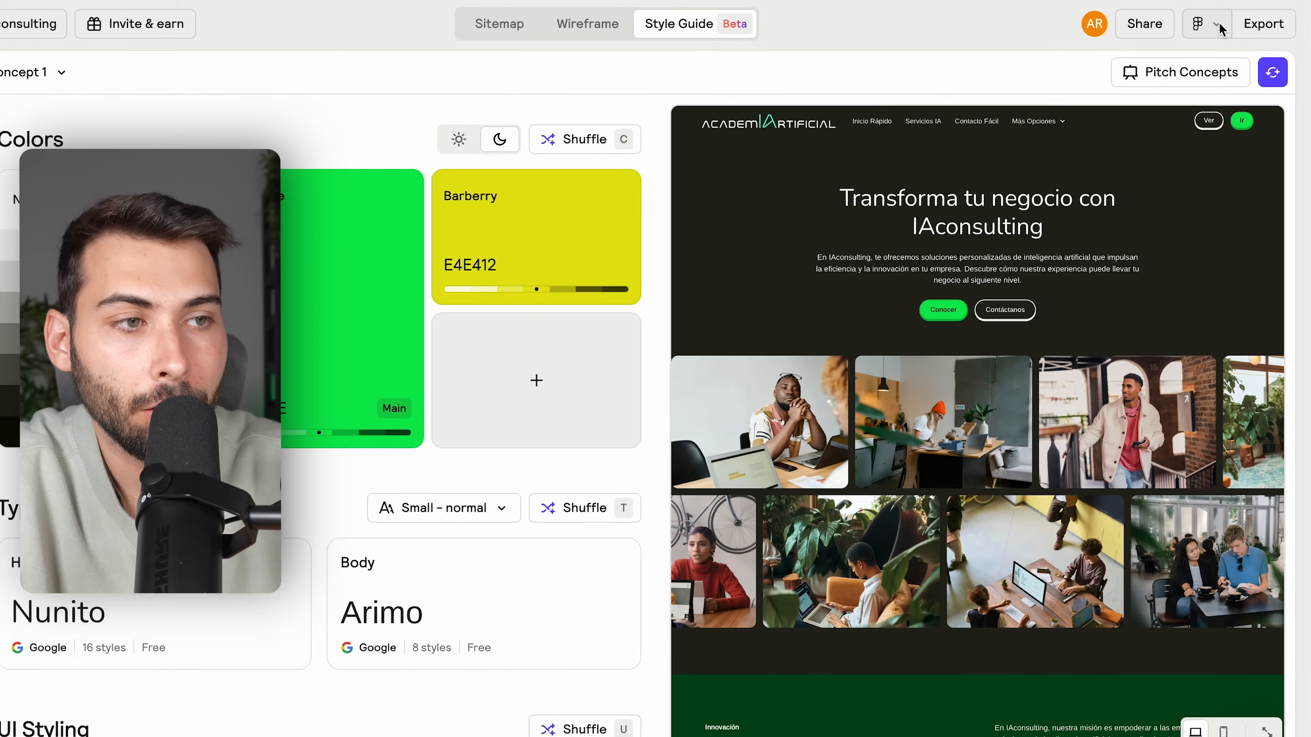
# - In the Relume project, switch the export format to Webflow and start the export
pyautogui.click(1202, 23)
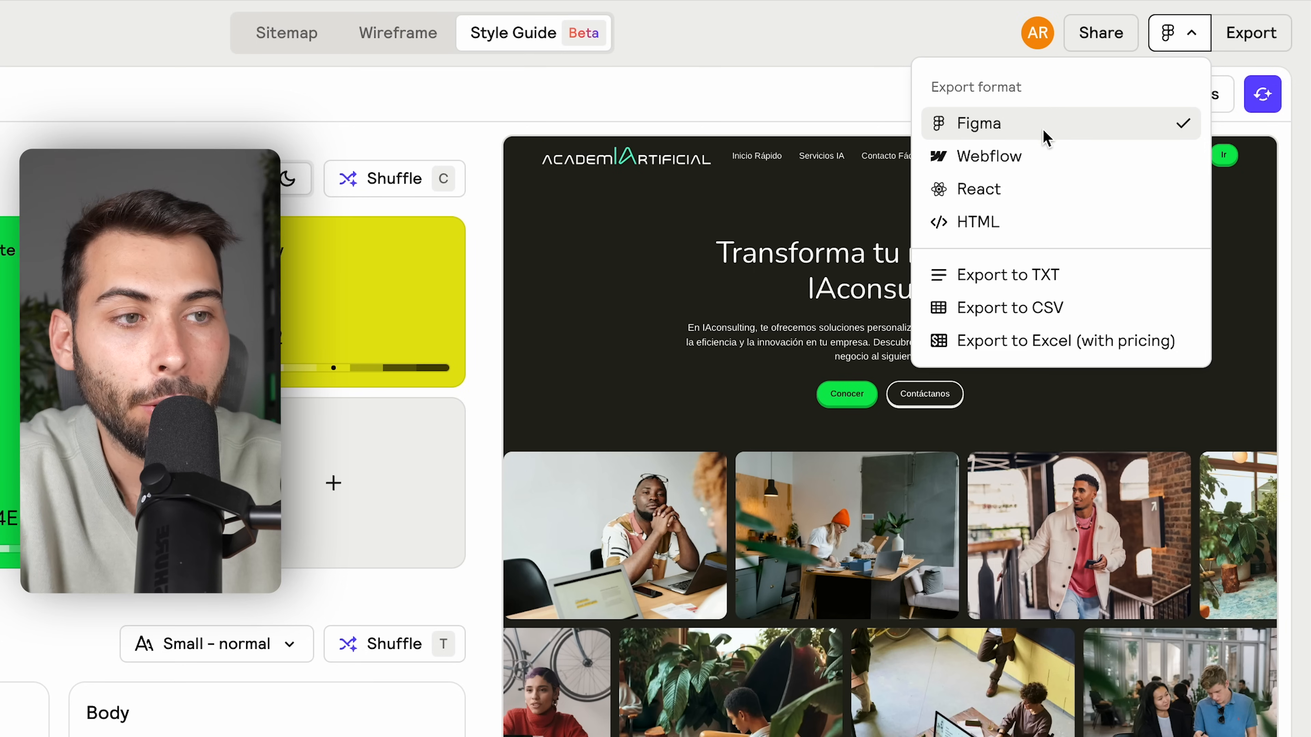
pyautogui.click(1005, 161)
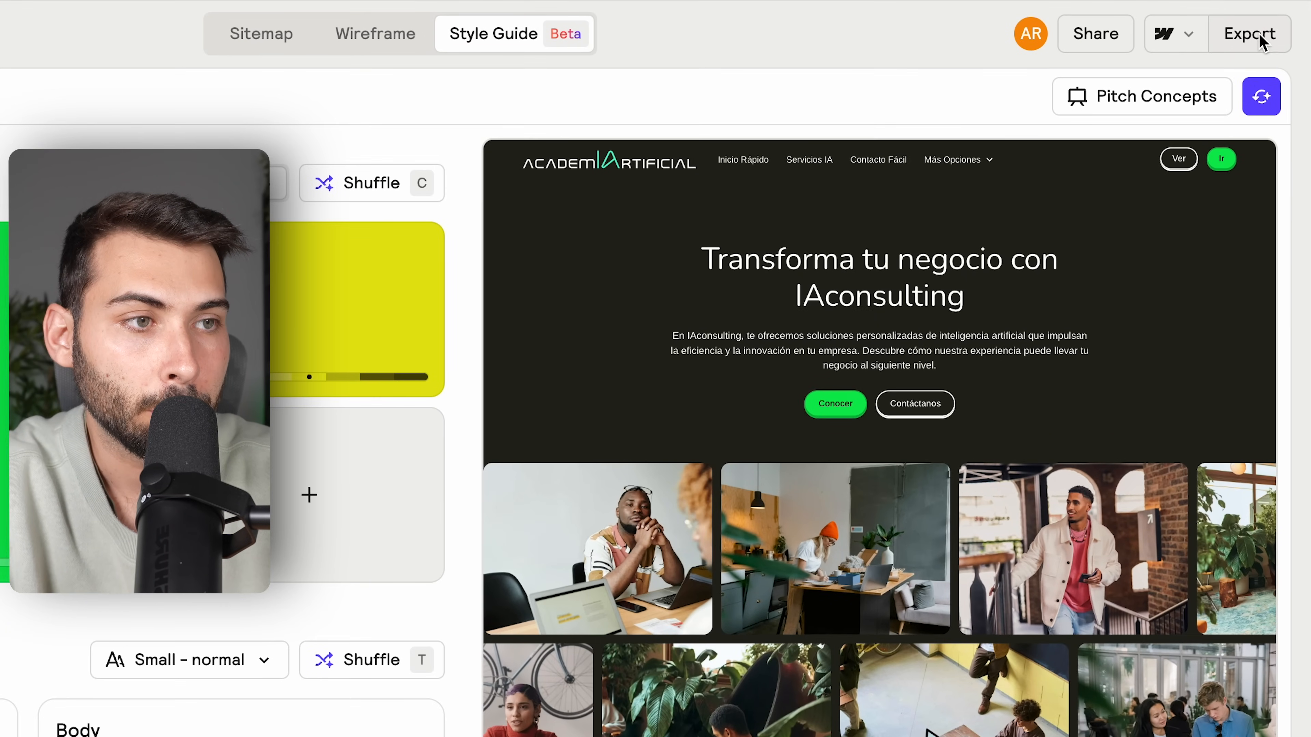
pyautogui.click(1231, 25)
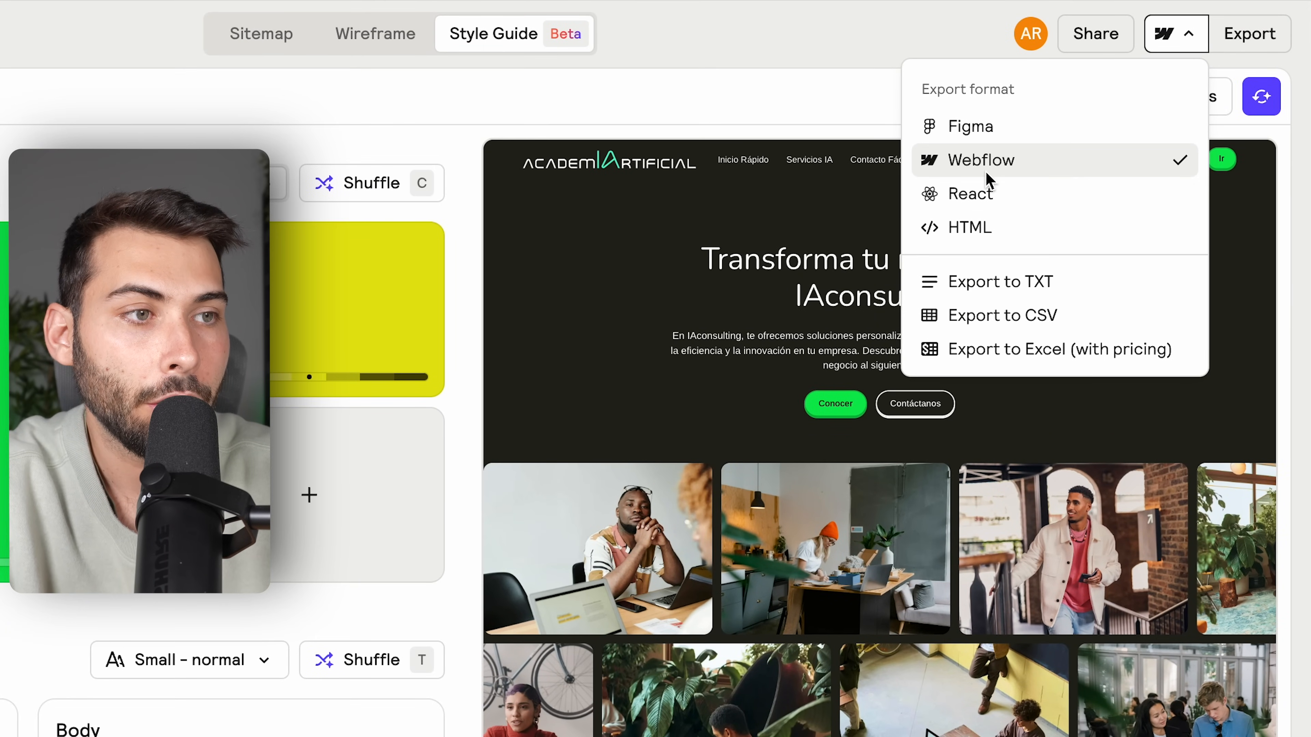
pyautogui.click(1275, 35)
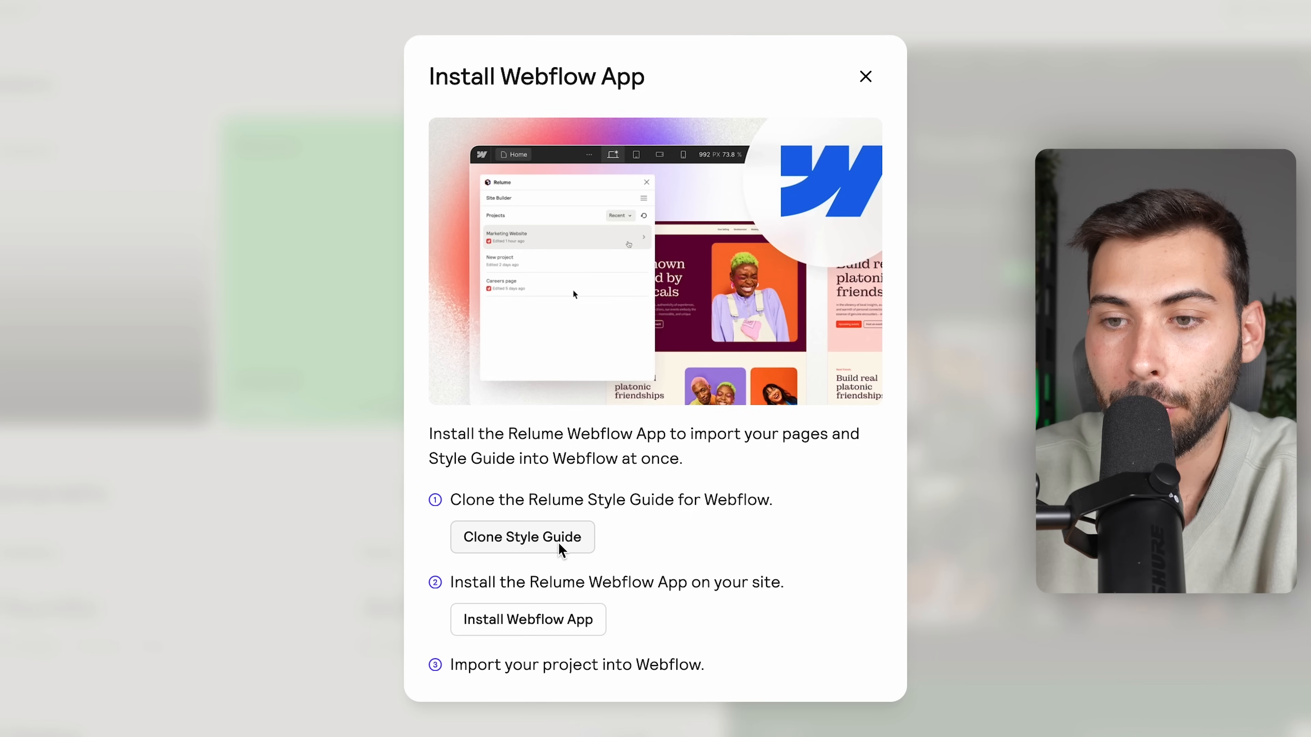
# - Clone the Relume Style Guide into the Webflow workspace as a new site, keeping the suggested site name
pyautogui.click(568, 542)
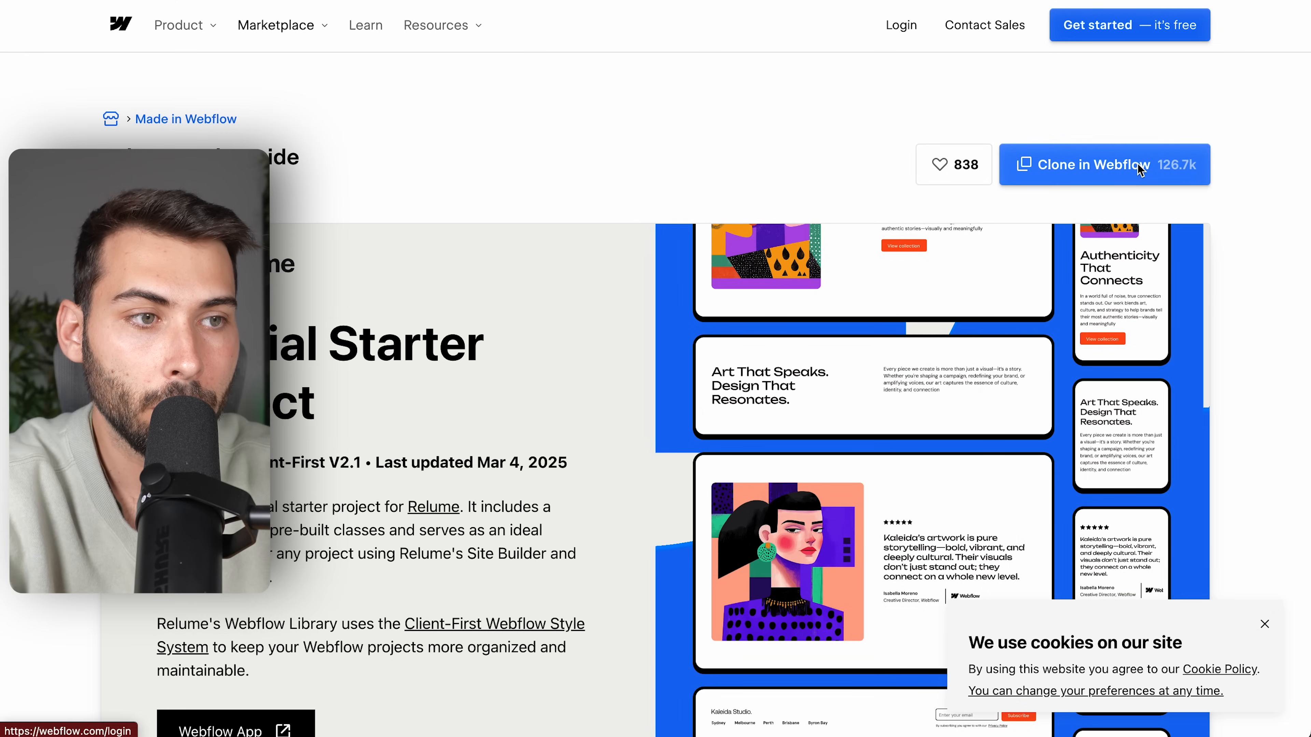
pyautogui.click(1135, 164)
pyautogui.click(666, 188)
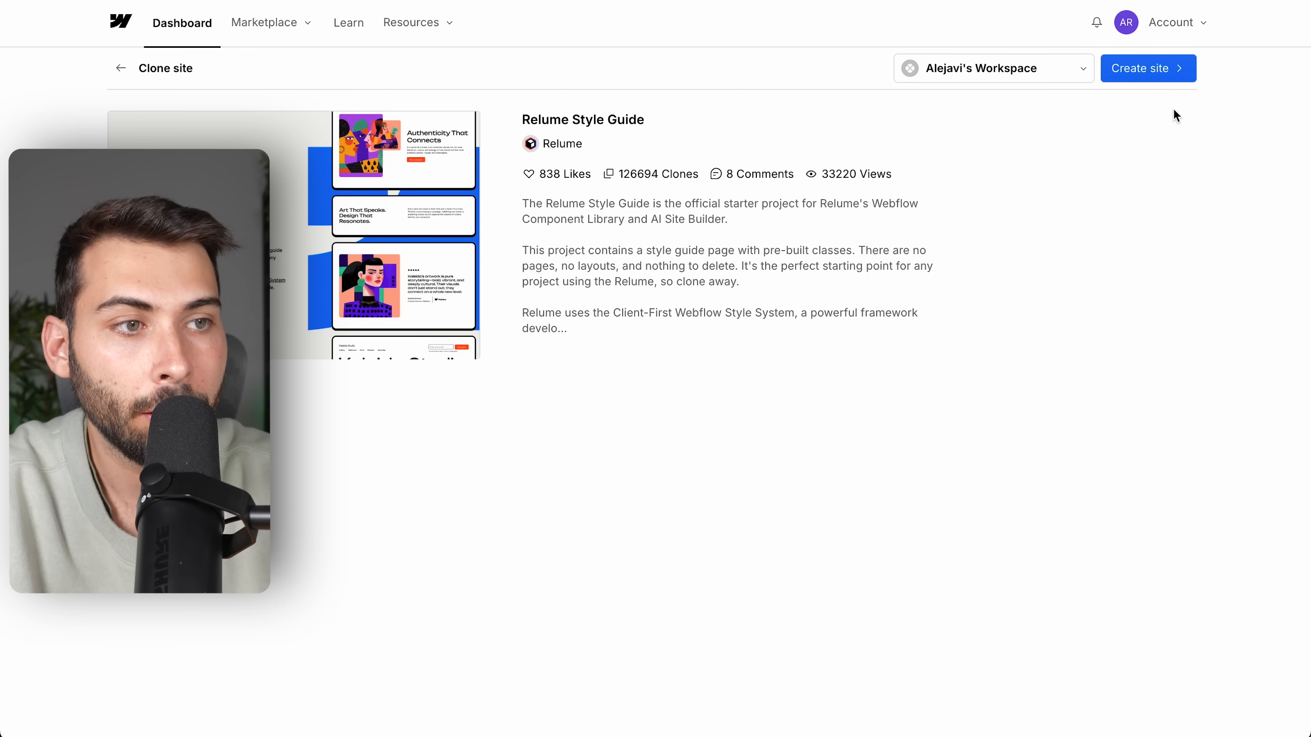
pyautogui.click(1156, 69)
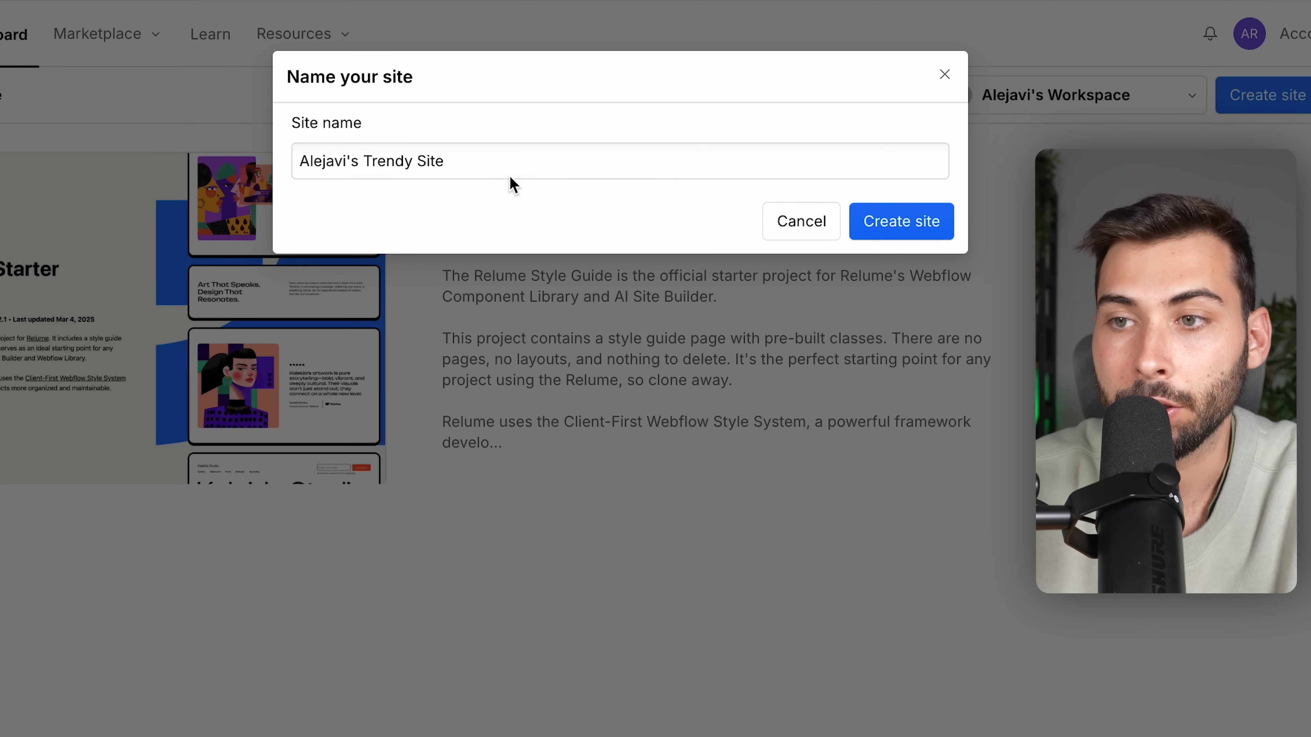
pyautogui.click(914, 228)
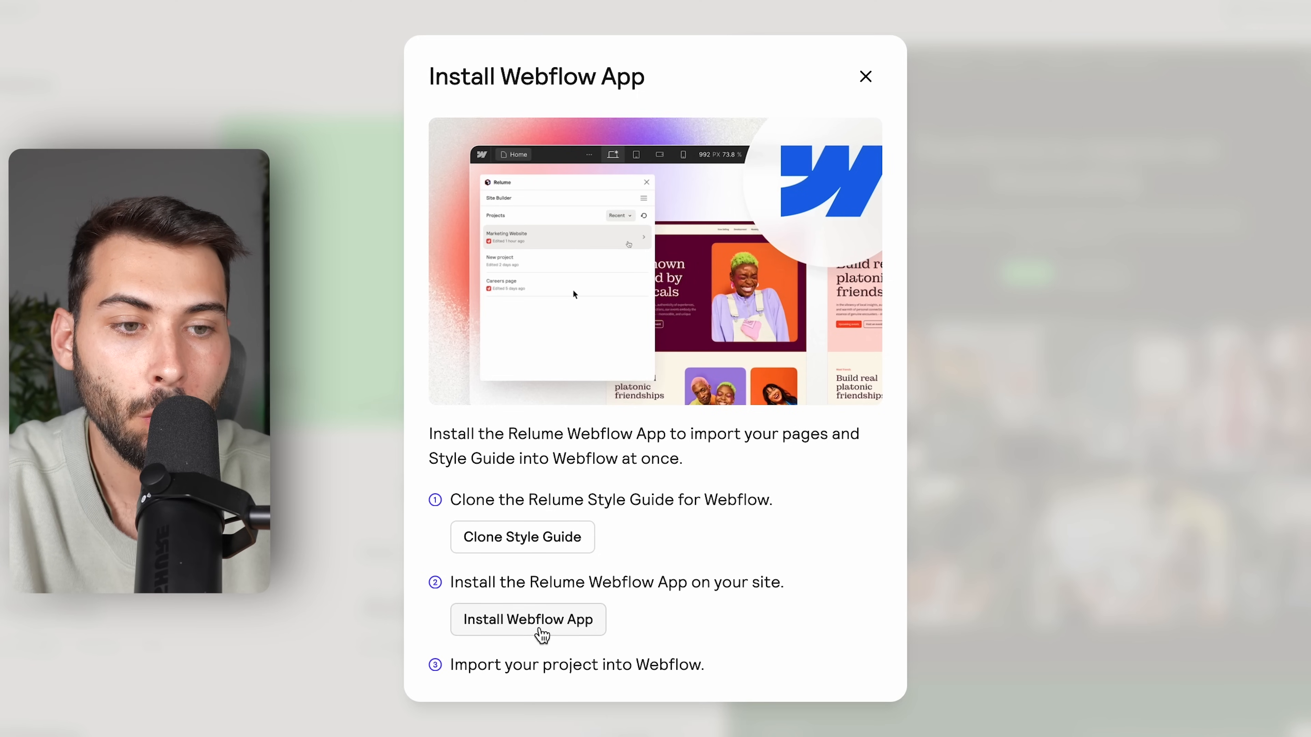
# - Install the Relume Webflow App and authorize it for the newly cloned site only
pyautogui.click(560, 636)
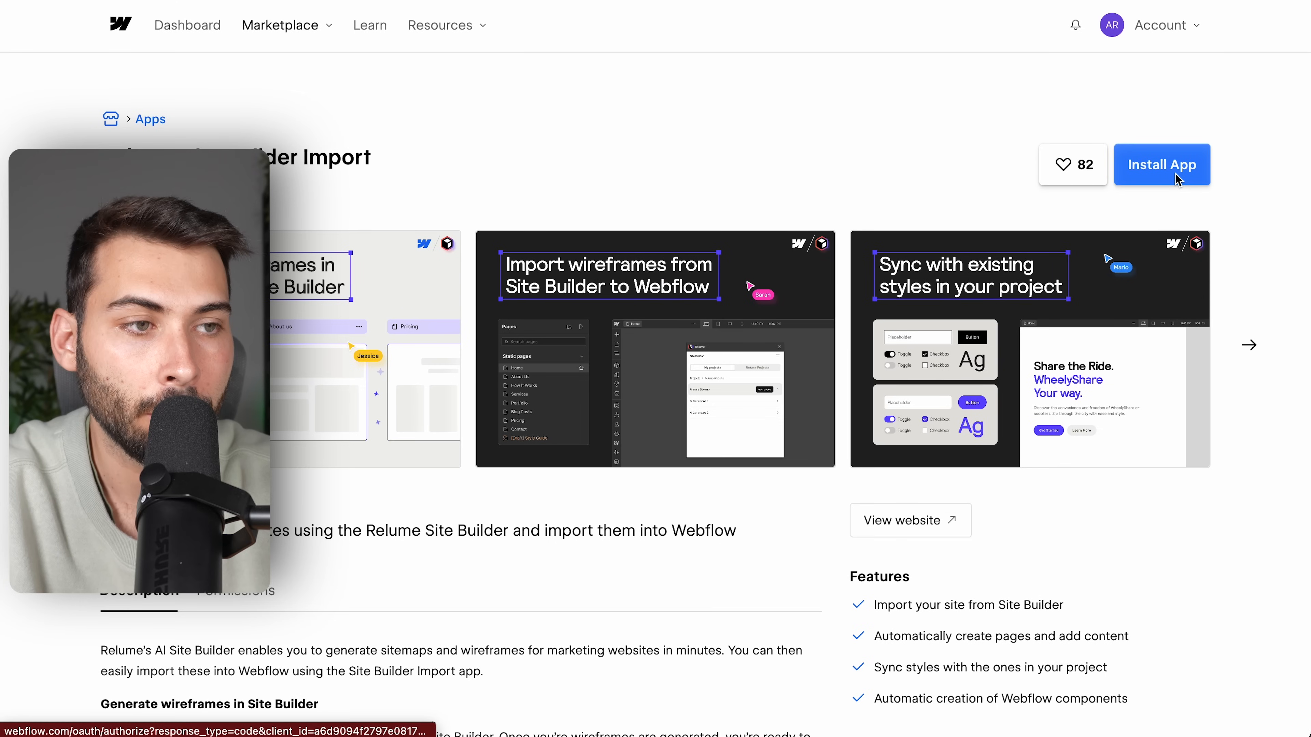
pyautogui.click(1175, 174)
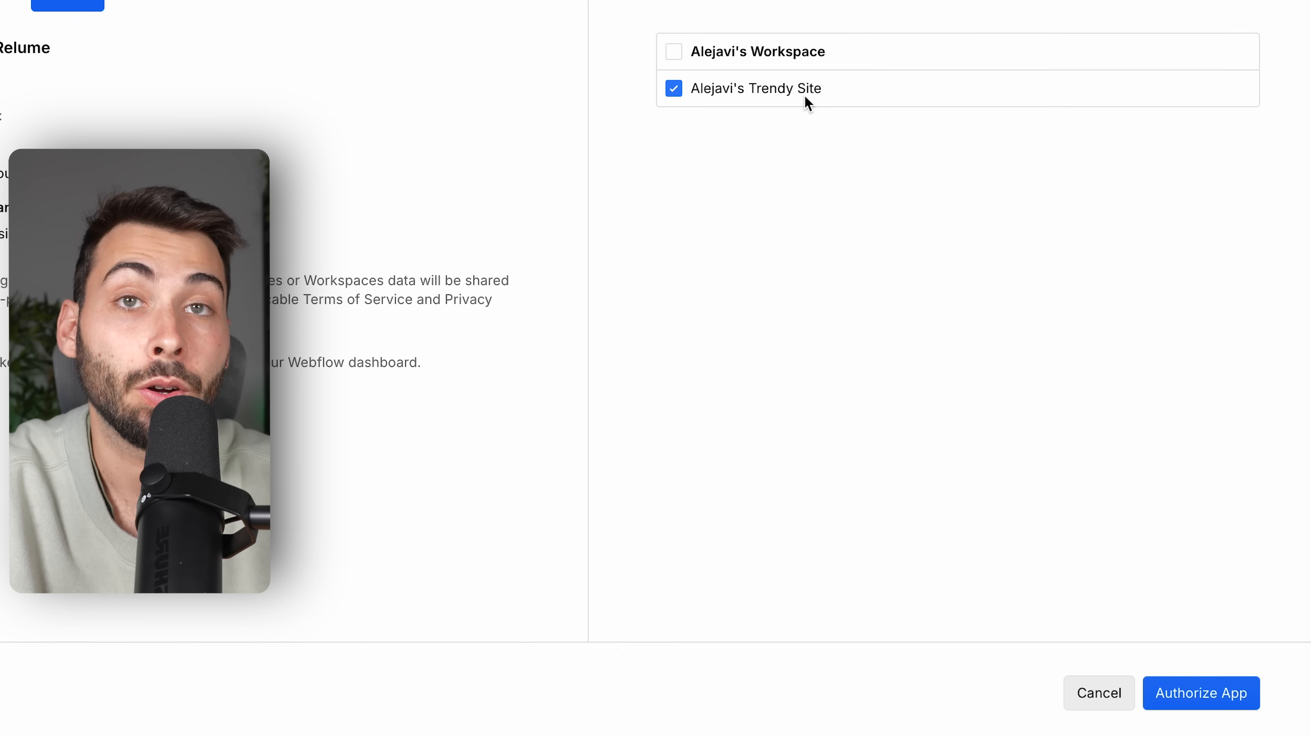
pyautogui.click(1201, 694)
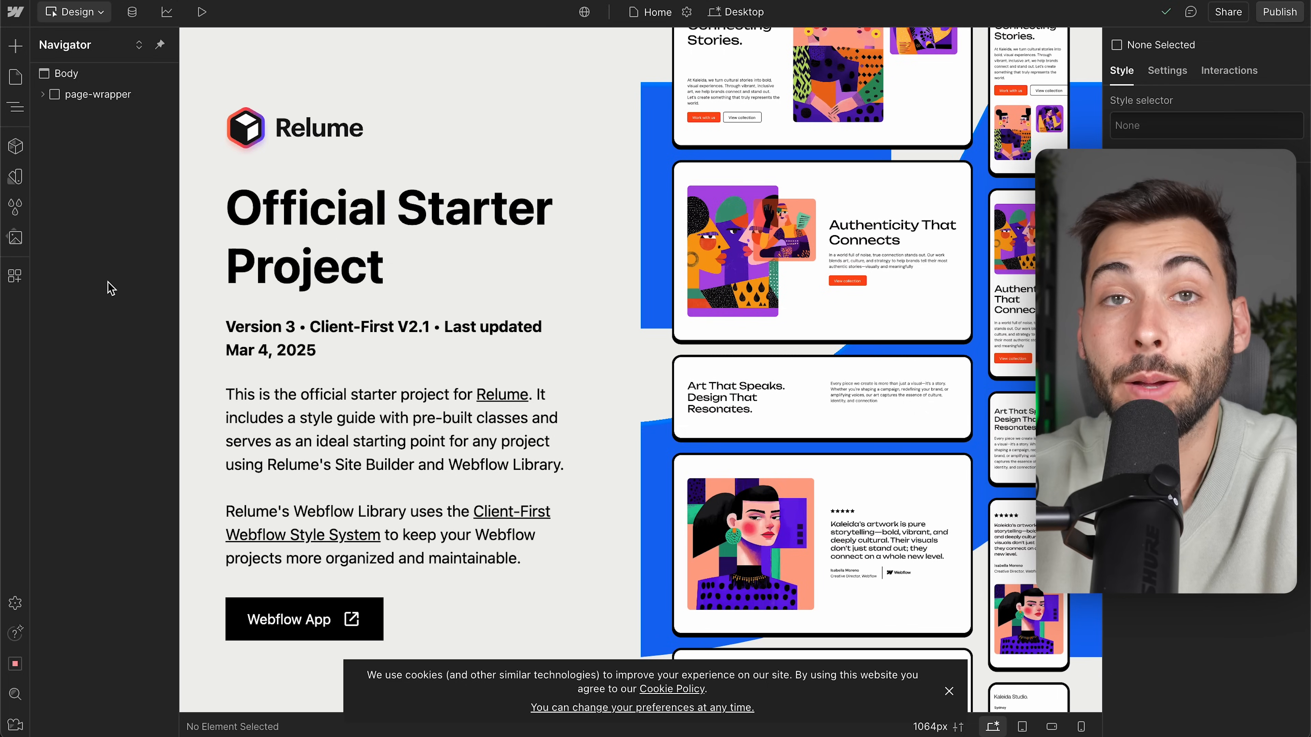
# - Launch the connected Relume app in the Webflow site
pyautogui.click(15, 276)
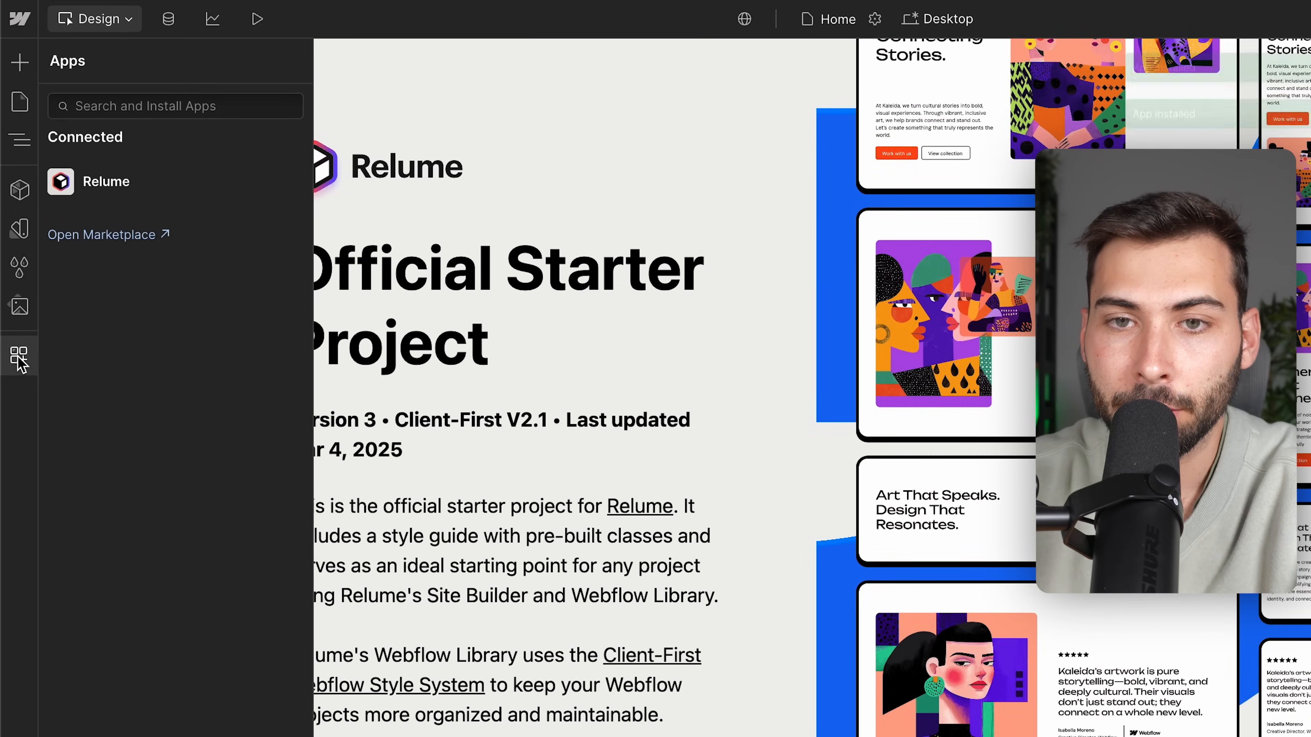
pyautogui.click(140, 186)
pyautogui.click(368, 107)
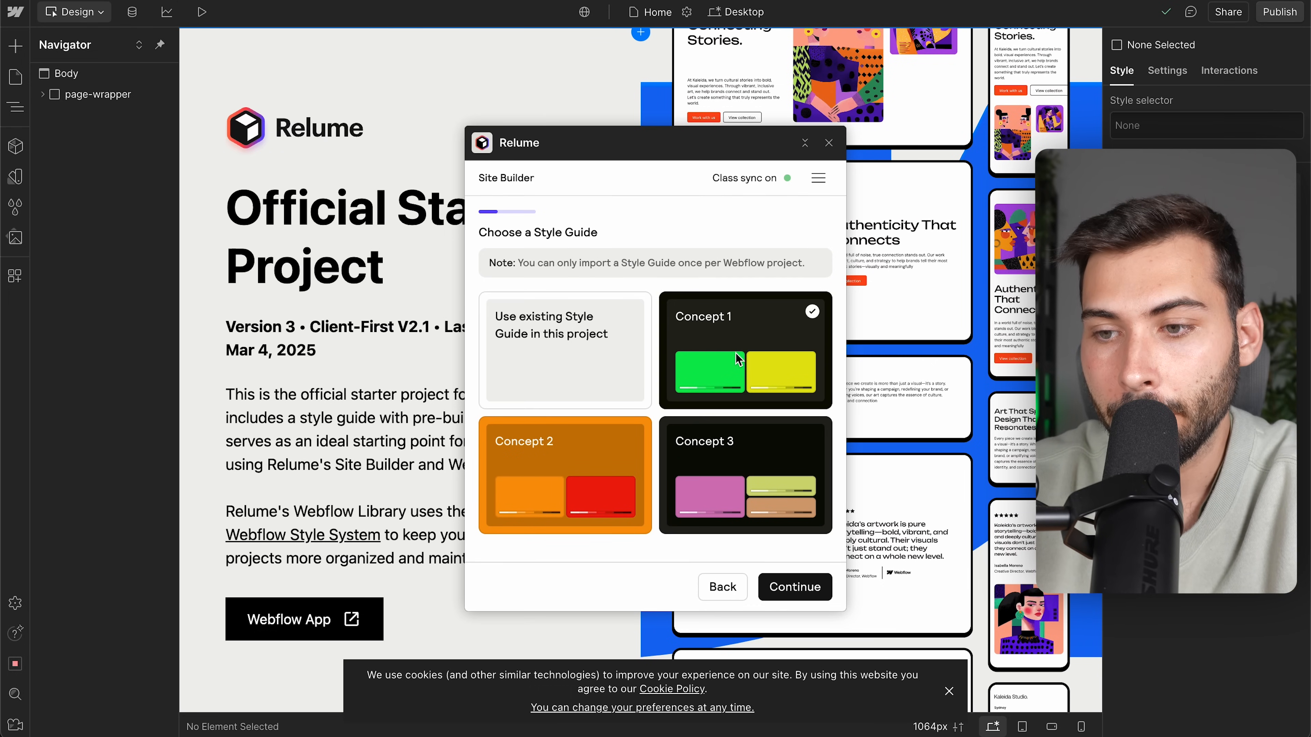
# - Import all six pages into the Webflow project using the Concept 1 style guide
pyautogui.click(798, 588)
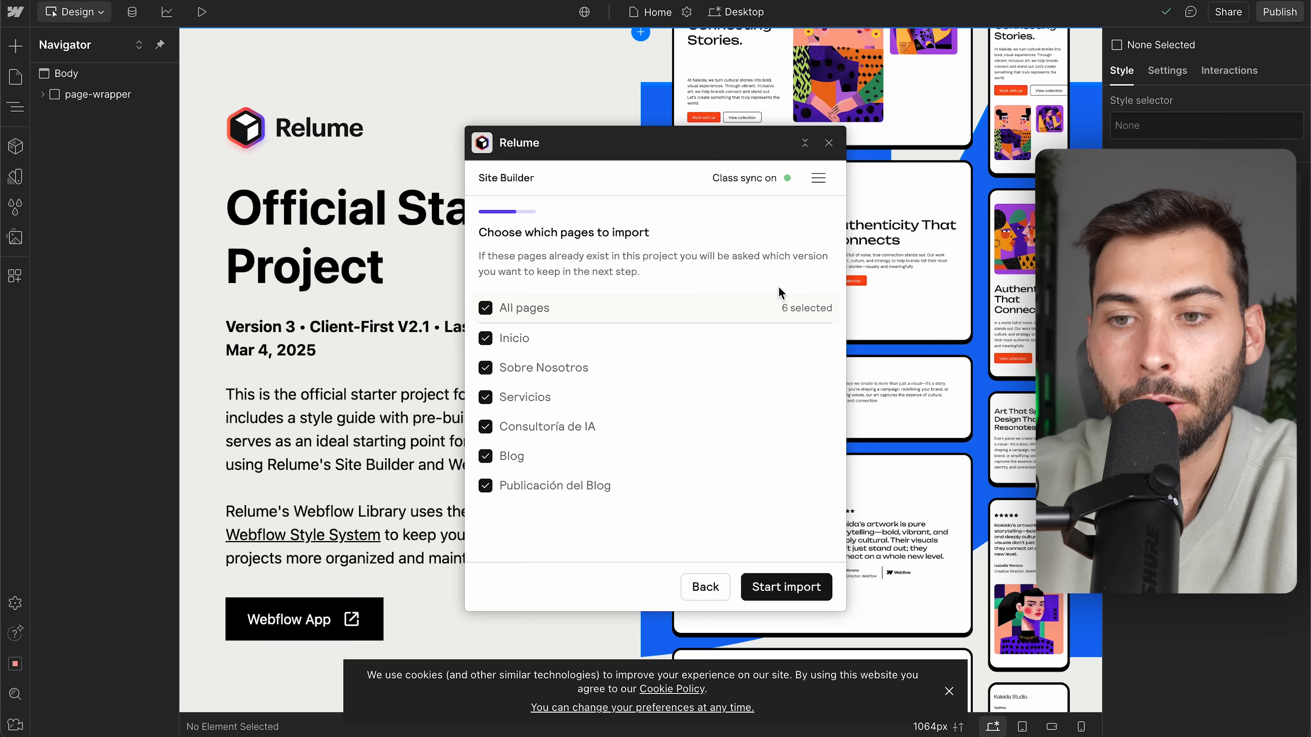
pyautogui.click(807, 589)
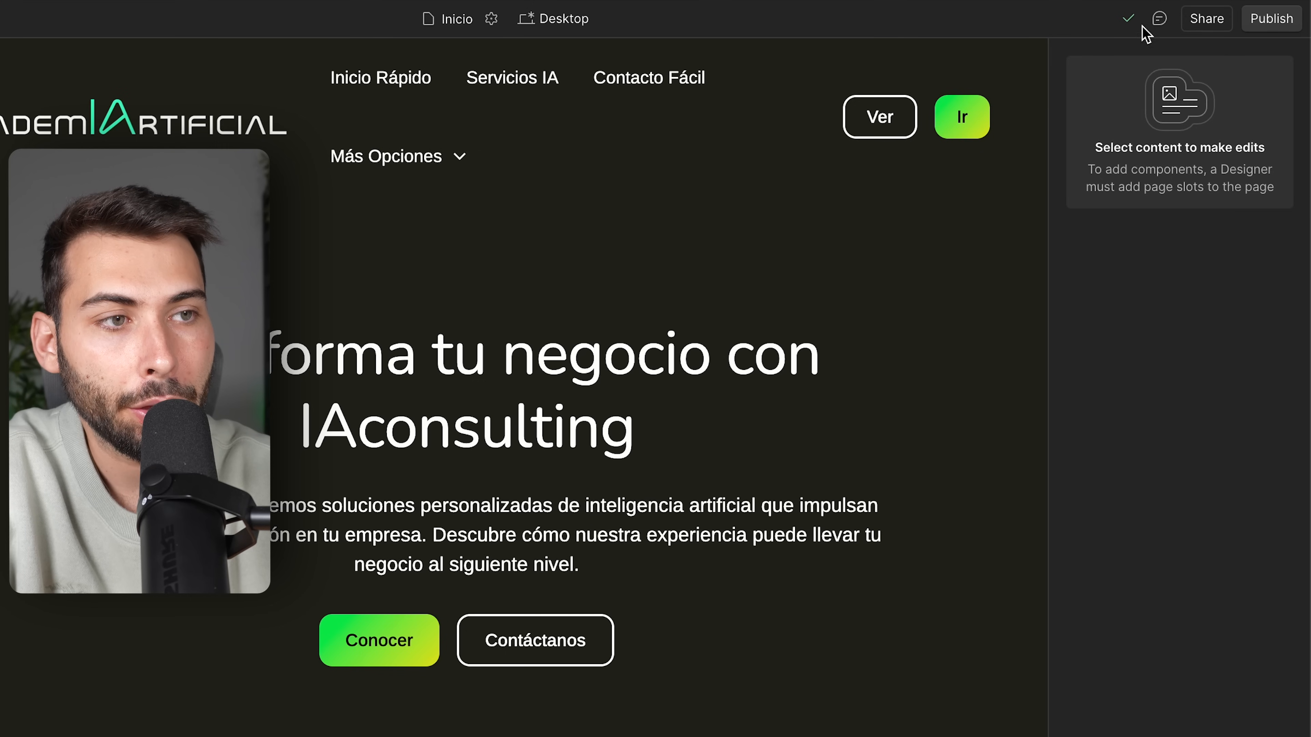
# - Open the comments view and review the imported Inicio page from the hero section down to the Preguntas section
pyautogui.click(1191, 11)
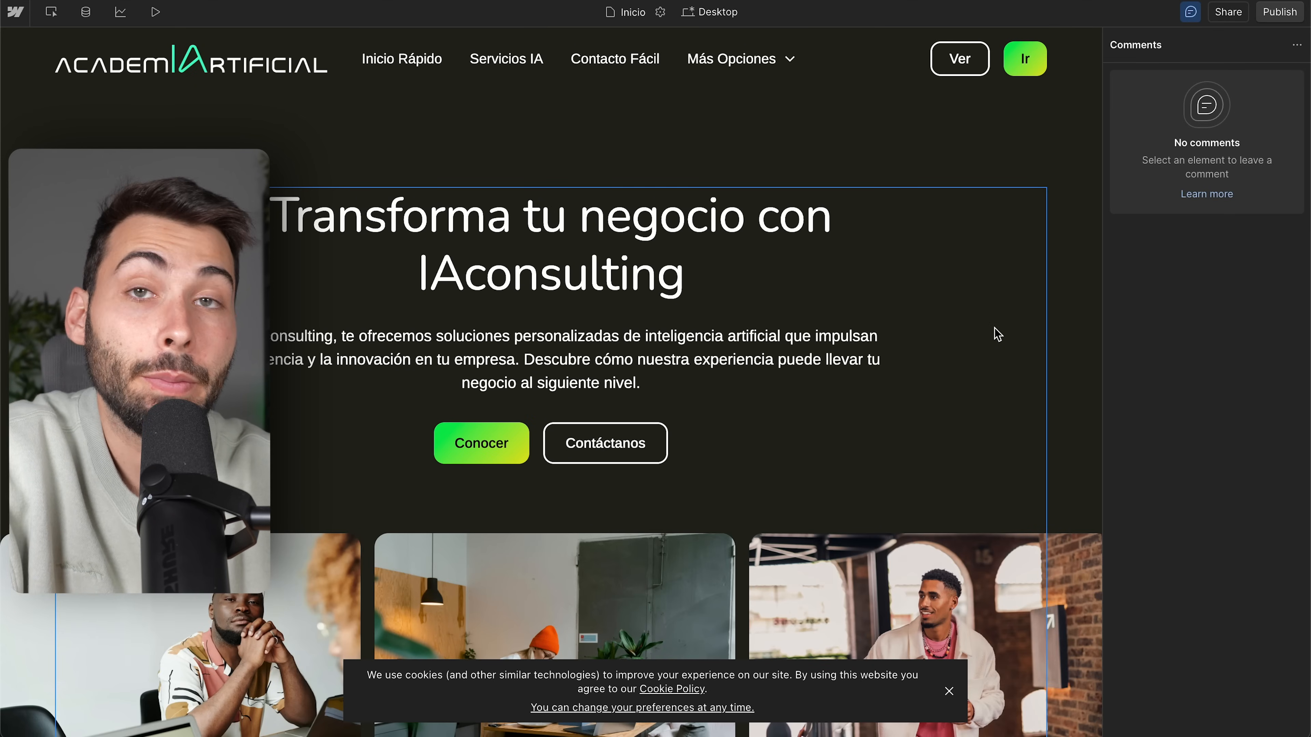
pyautogui.scroll(-12, 110, 371)
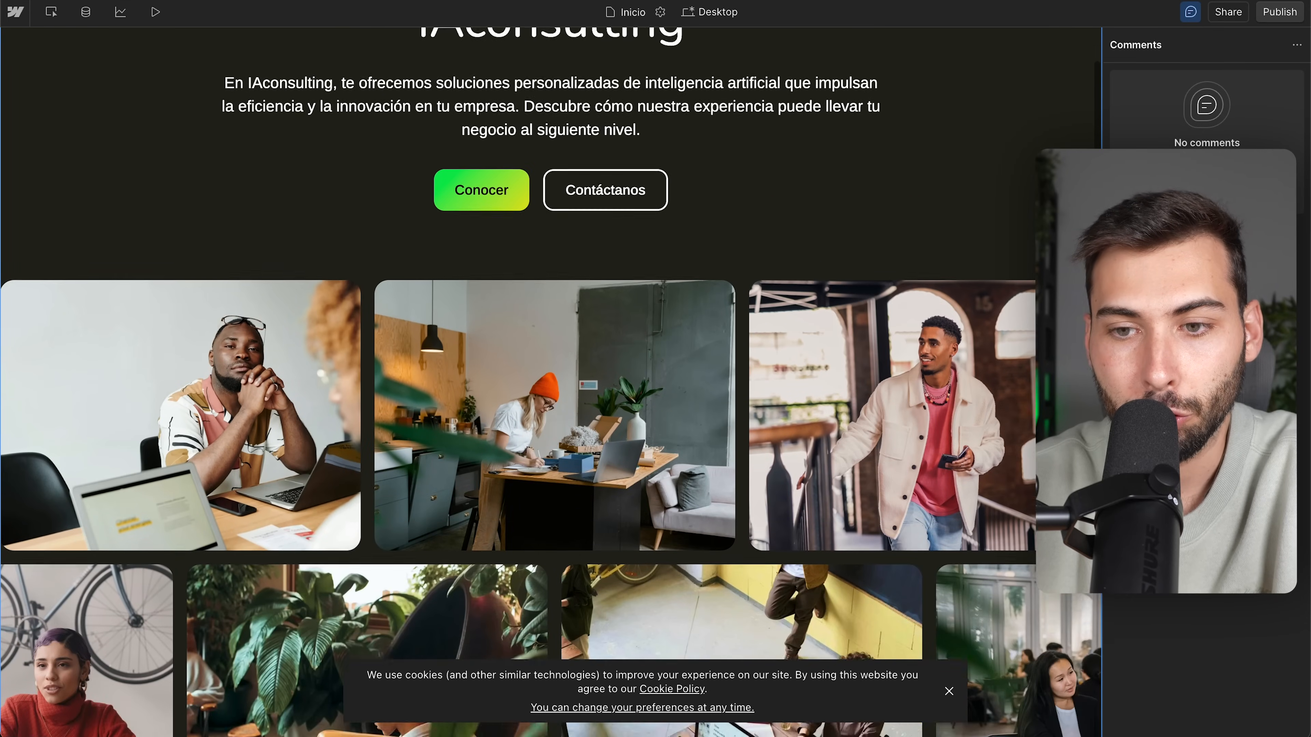
pyautogui.scroll(-15, 109, 371)
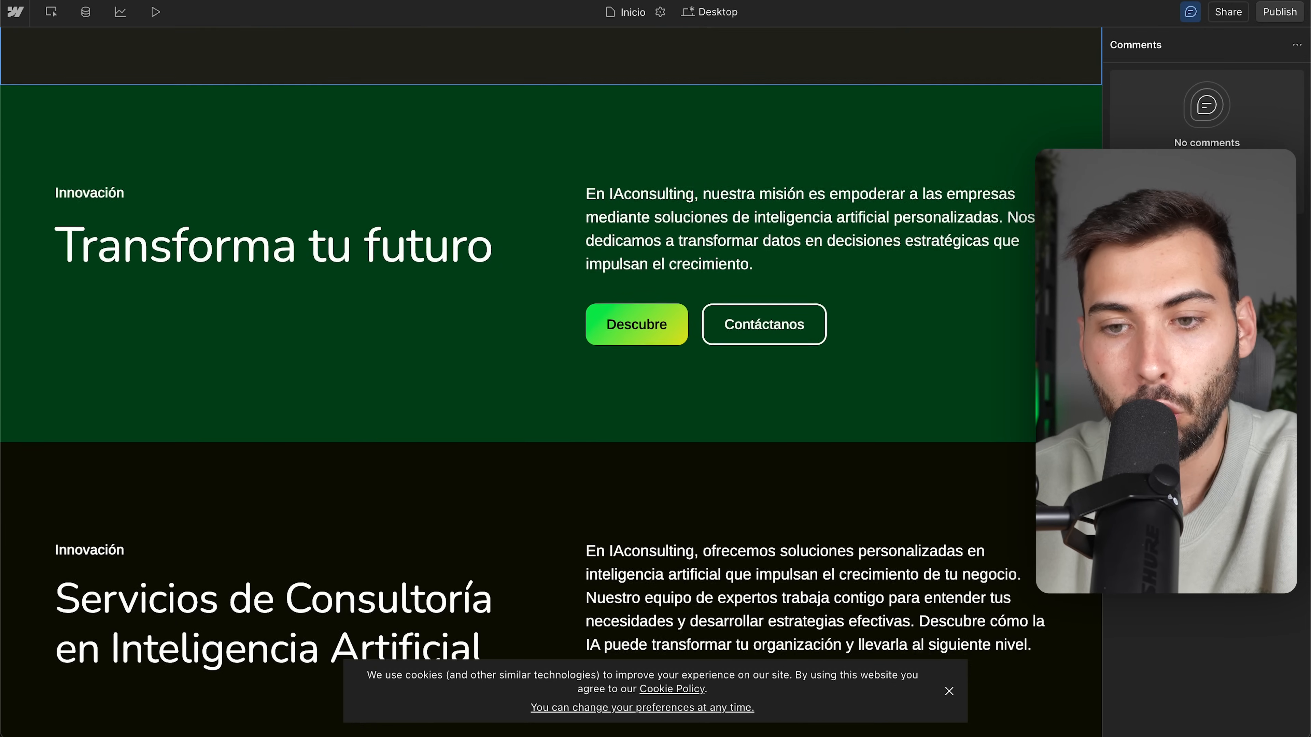
pyautogui.scroll(-15, 784, 372)
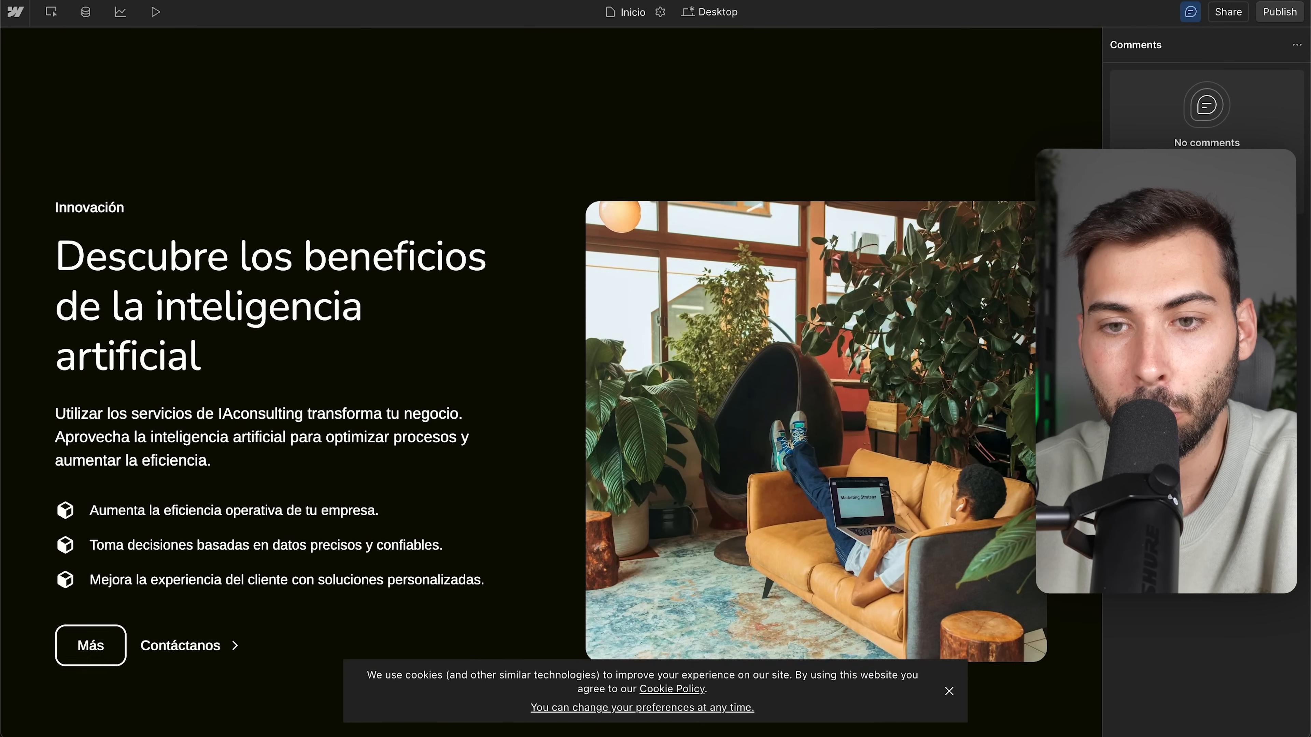
pyautogui.scroll(-3, 790, 373)
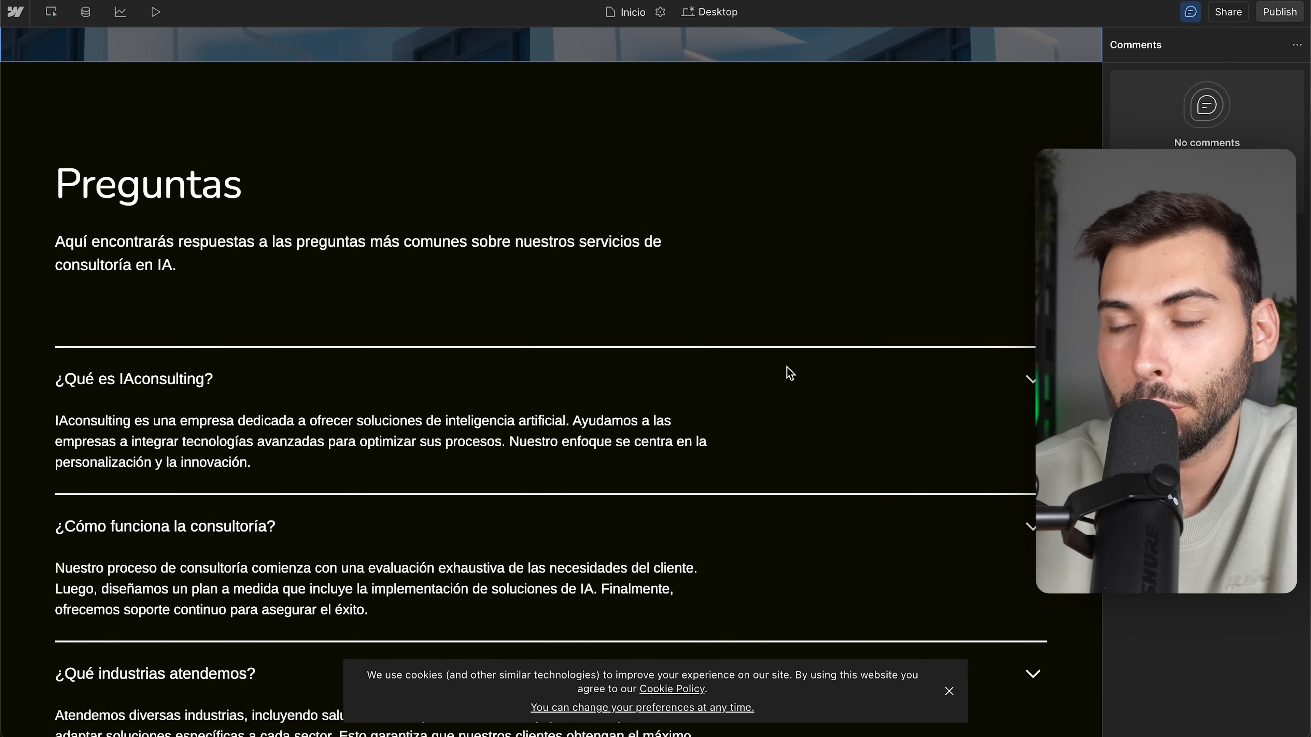
# - Publish the site to its webflow.io staging domain and open the published site
pyautogui.click(1287, 12)
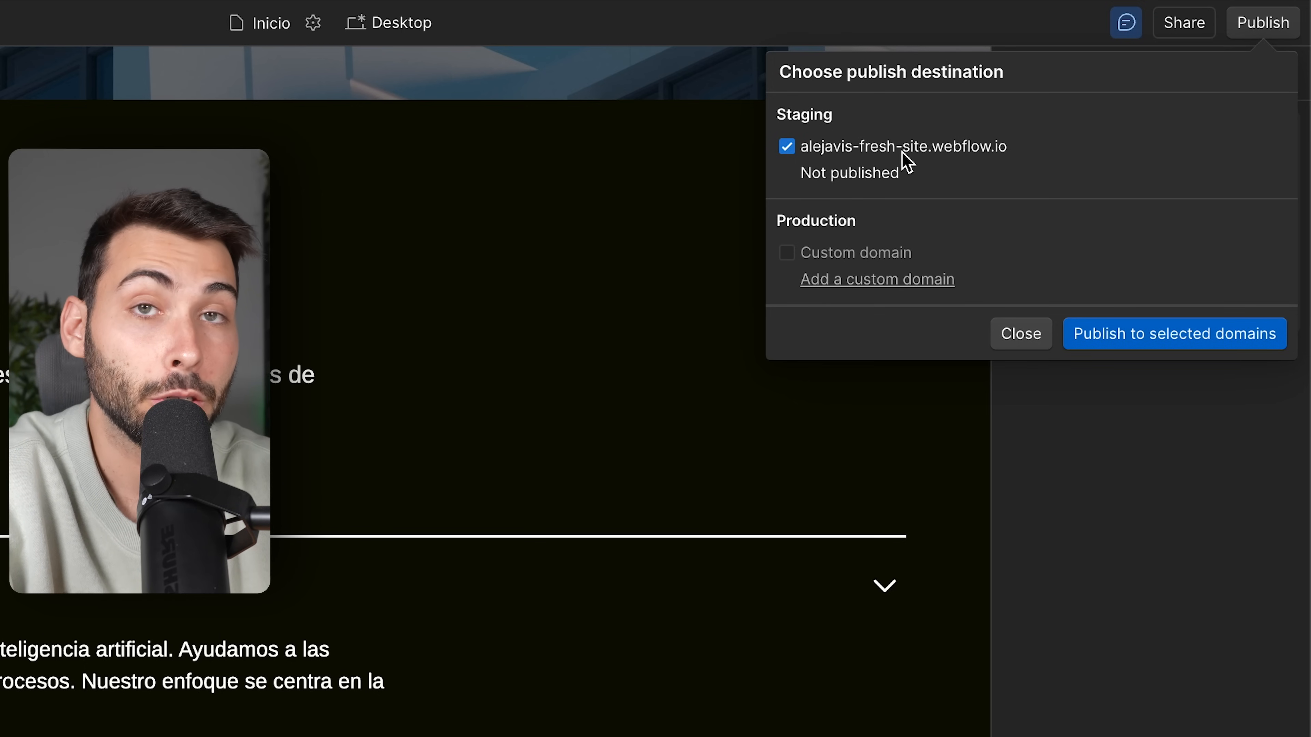
pyautogui.click(1175, 341)
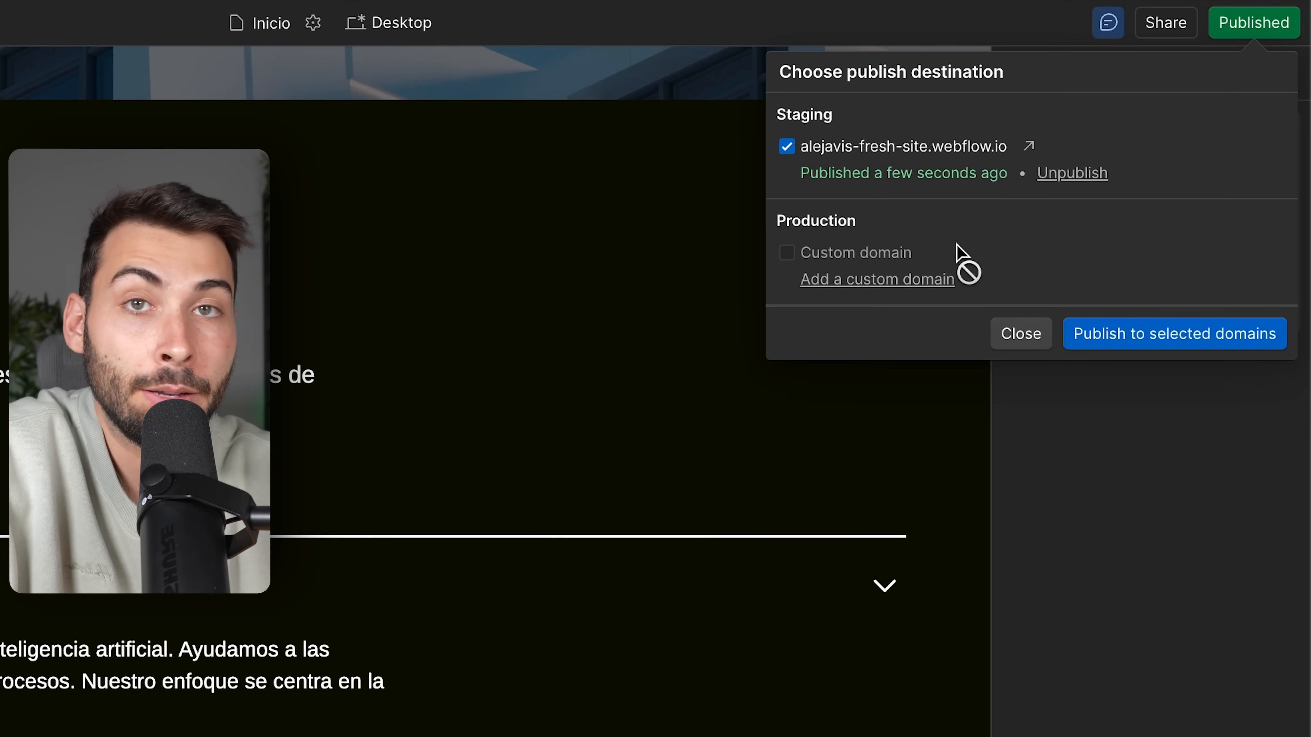
pyautogui.click(1029, 147)
# - Review the published home page's scrolling image gallery and the Innovación sections below it
pyautogui.scroll(-10, 468, 278)
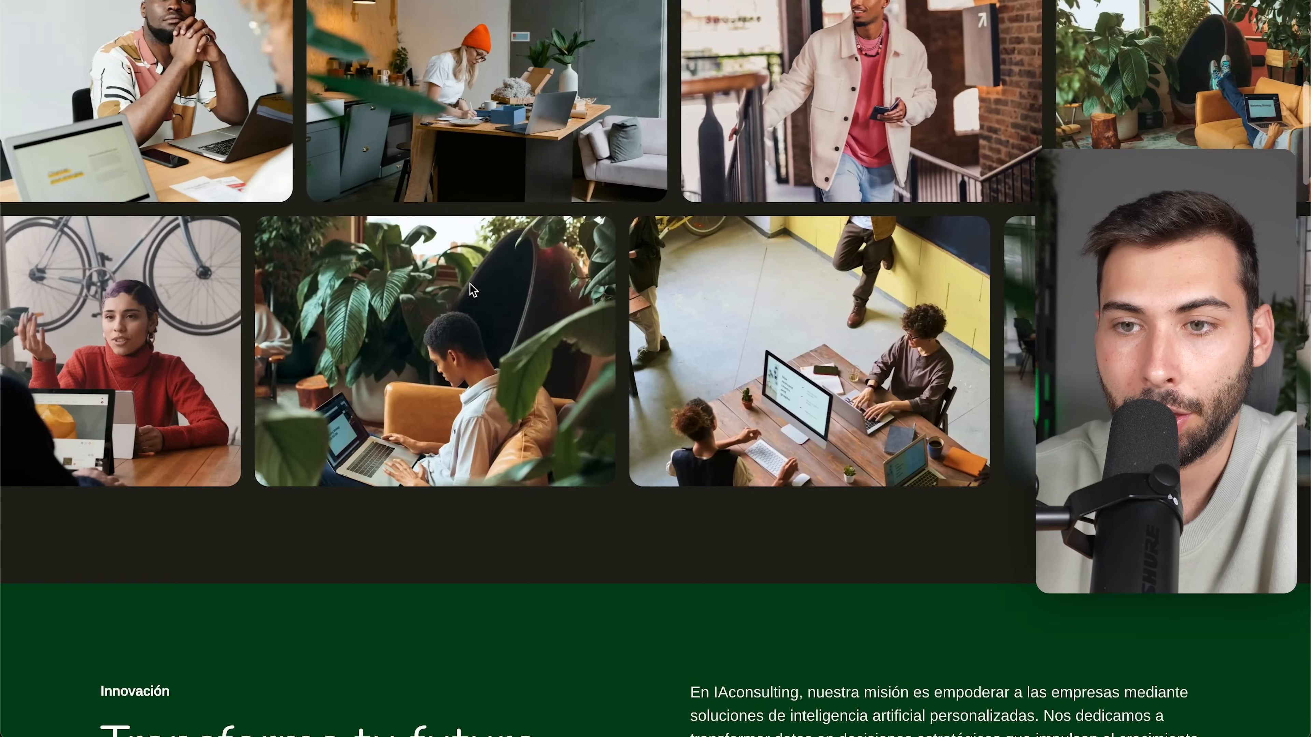
pyautogui.scroll(5, 473, 291)
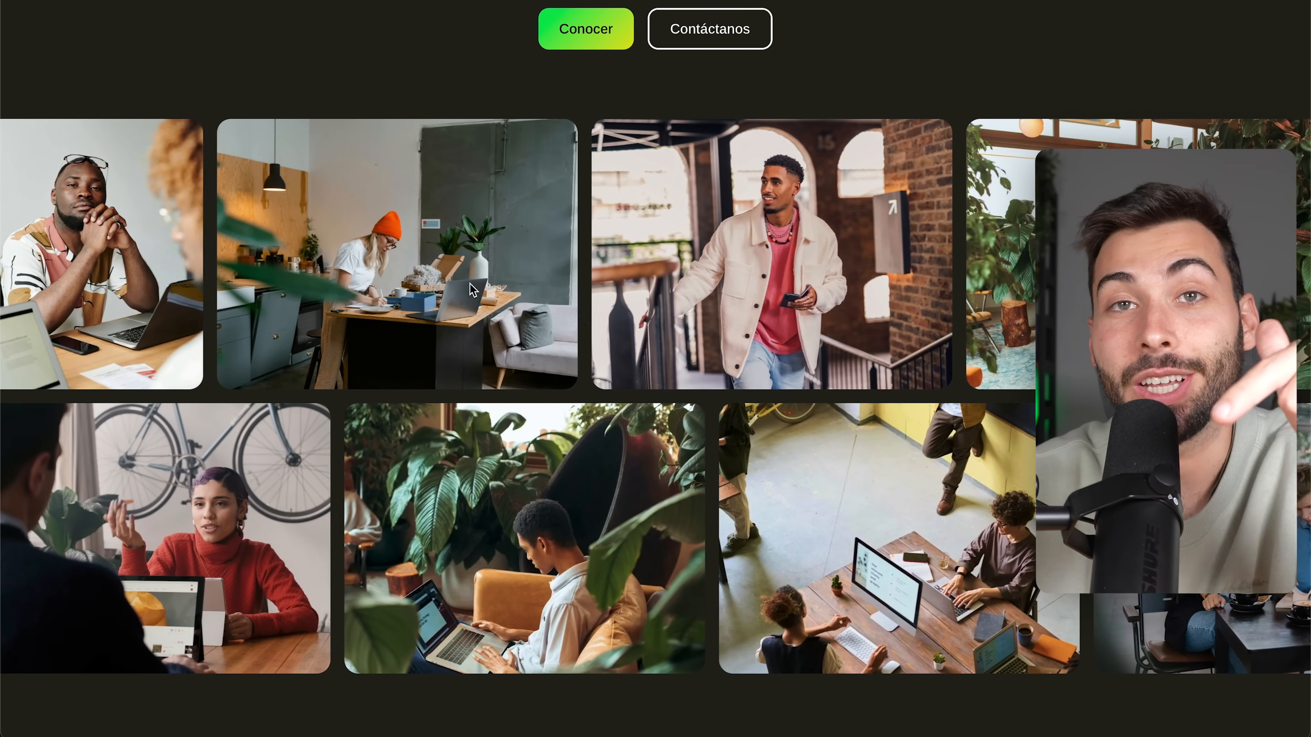
pyautogui.scroll(-5, 473, 290)
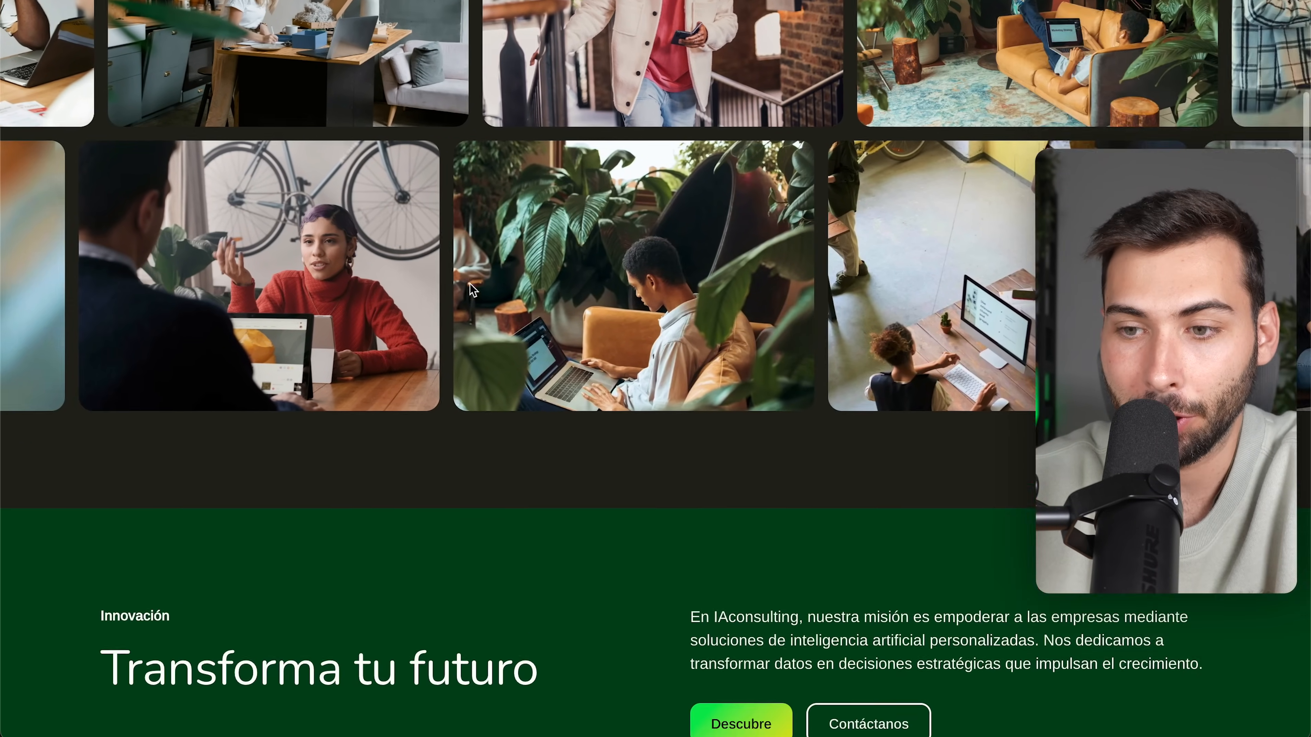
pyautogui.scroll(-15, 473, 290)
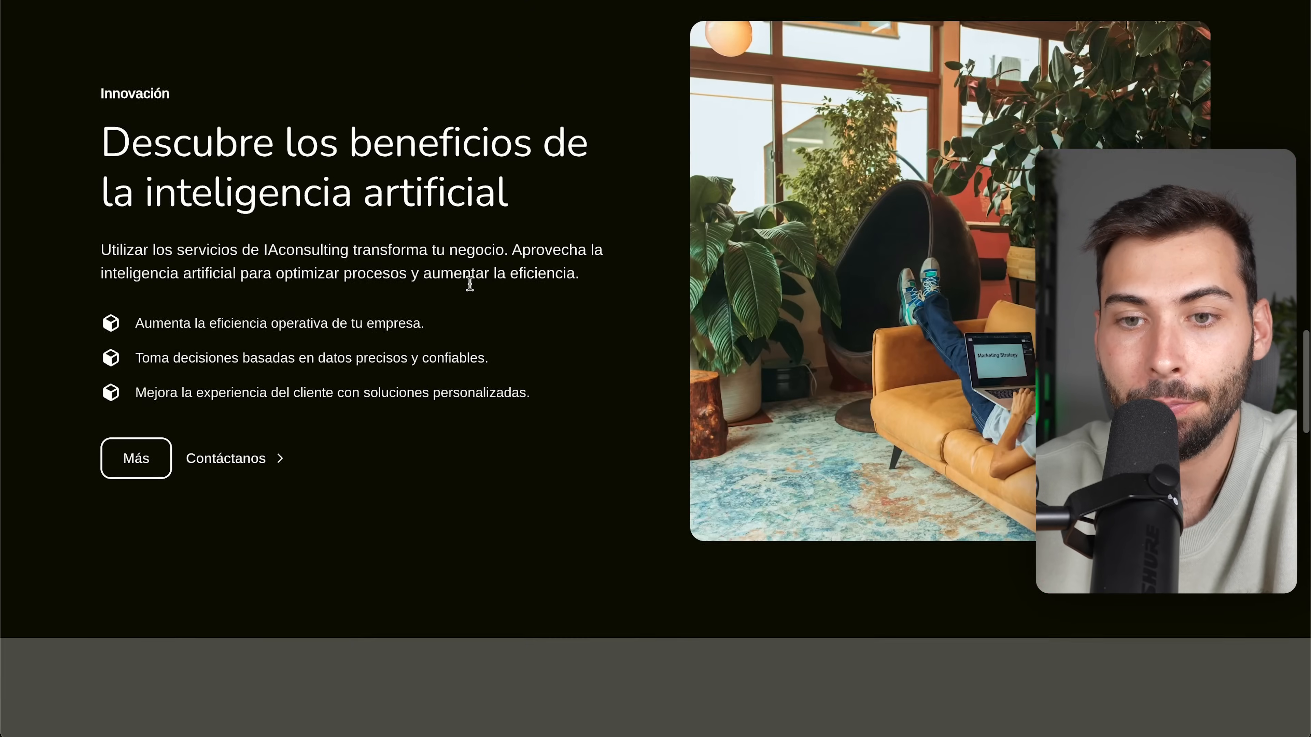
pyautogui.scroll(-5, 470, 284)
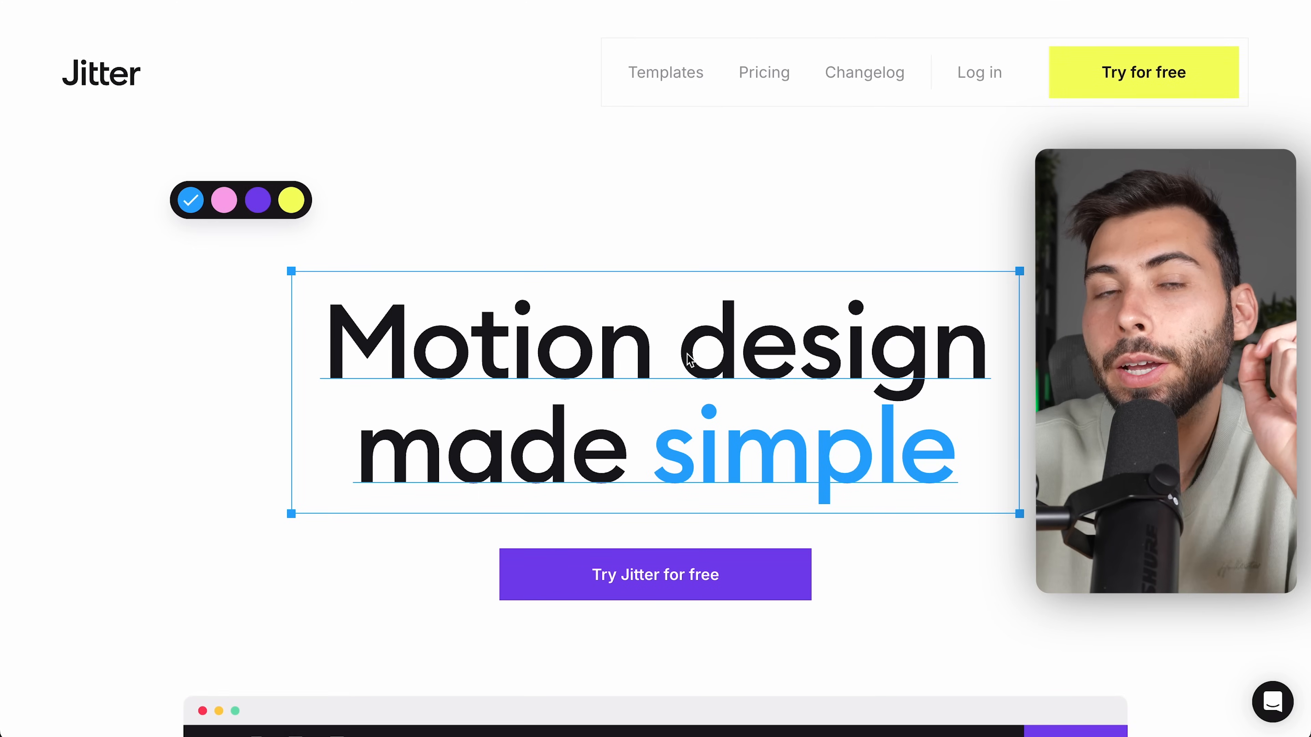
# - On the Jitter site, browse the homepage and the free motion graphics templates, and open the Sliding Web Screens template
pyautogui.scroll(-10, 689, 360)
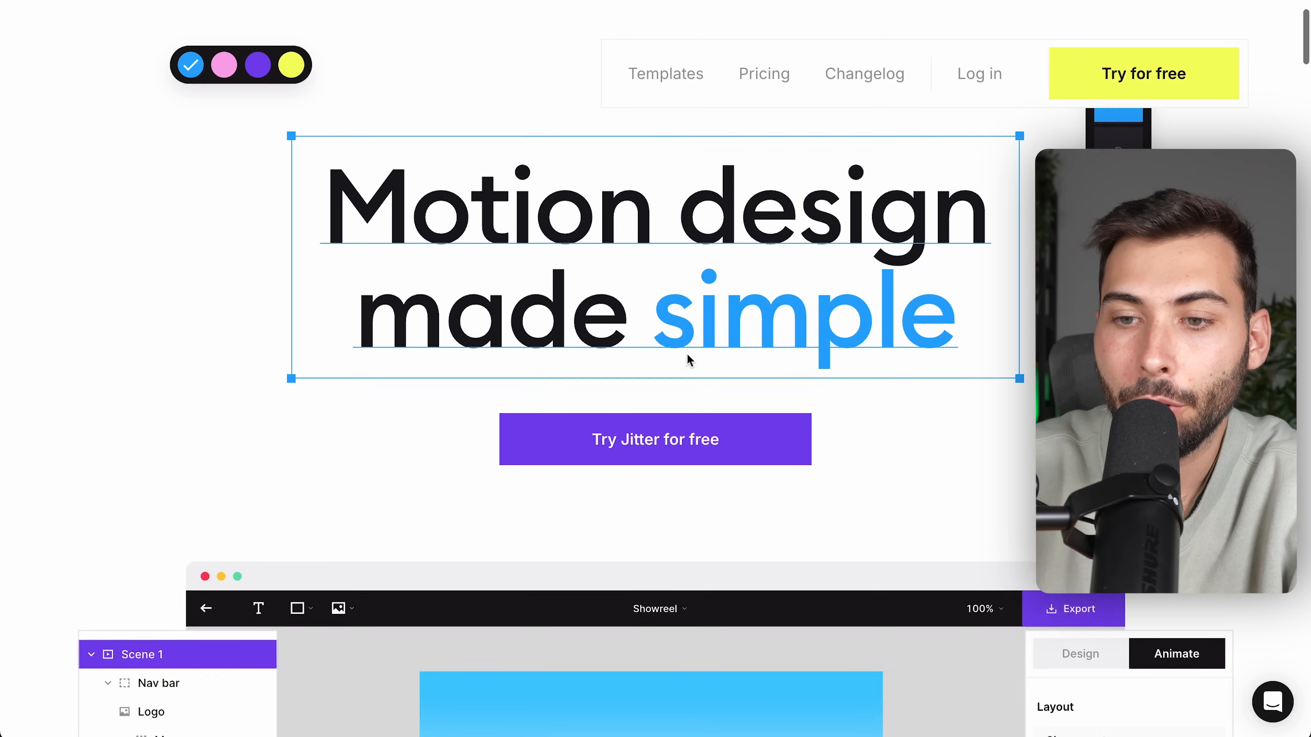
pyautogui.scroll(-3, 688, 357)
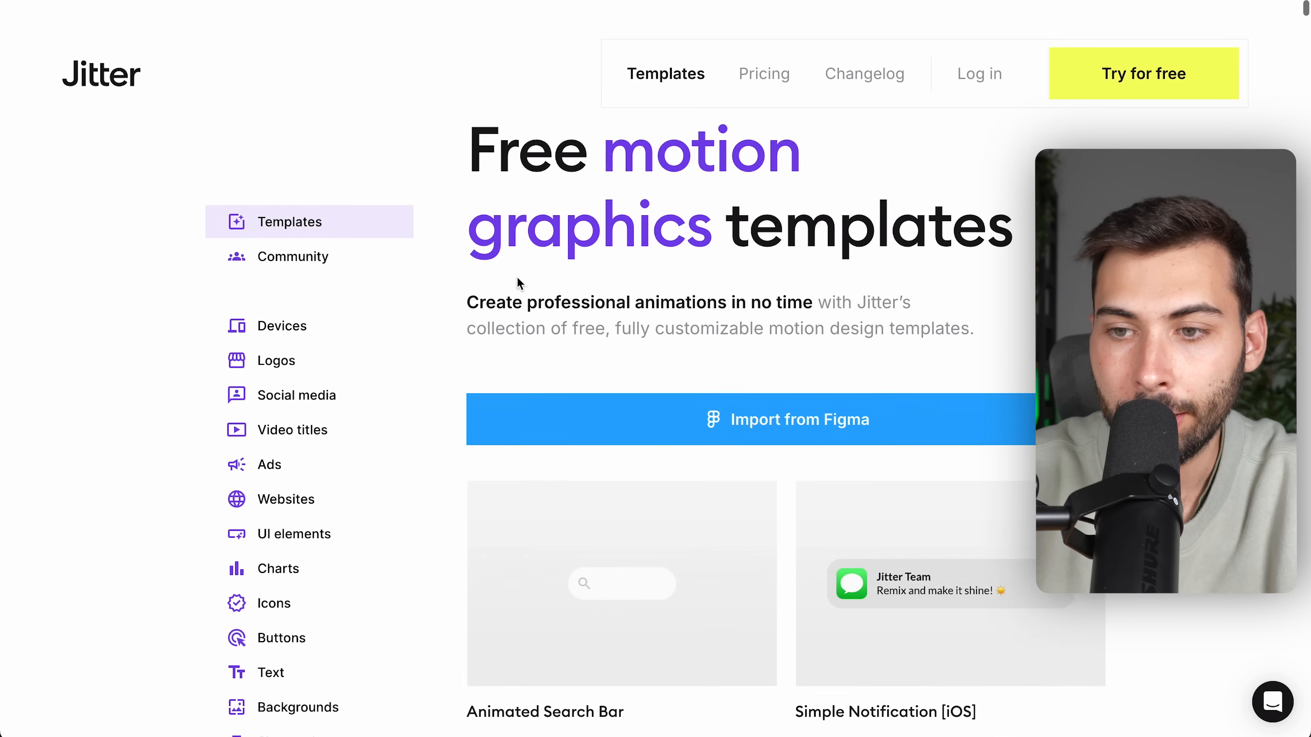
pyautogui.scroll(-6, 517, 278)
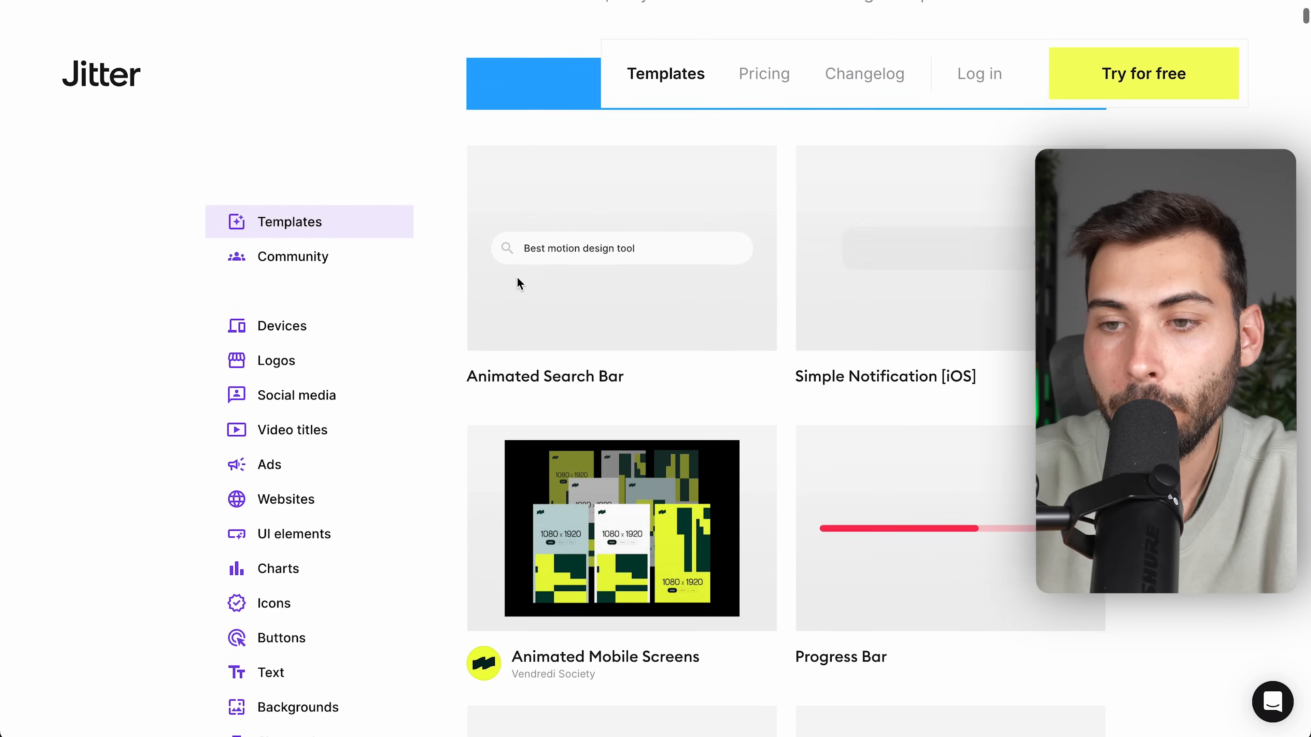
pyautogui.scroll(-7, 517, 283)
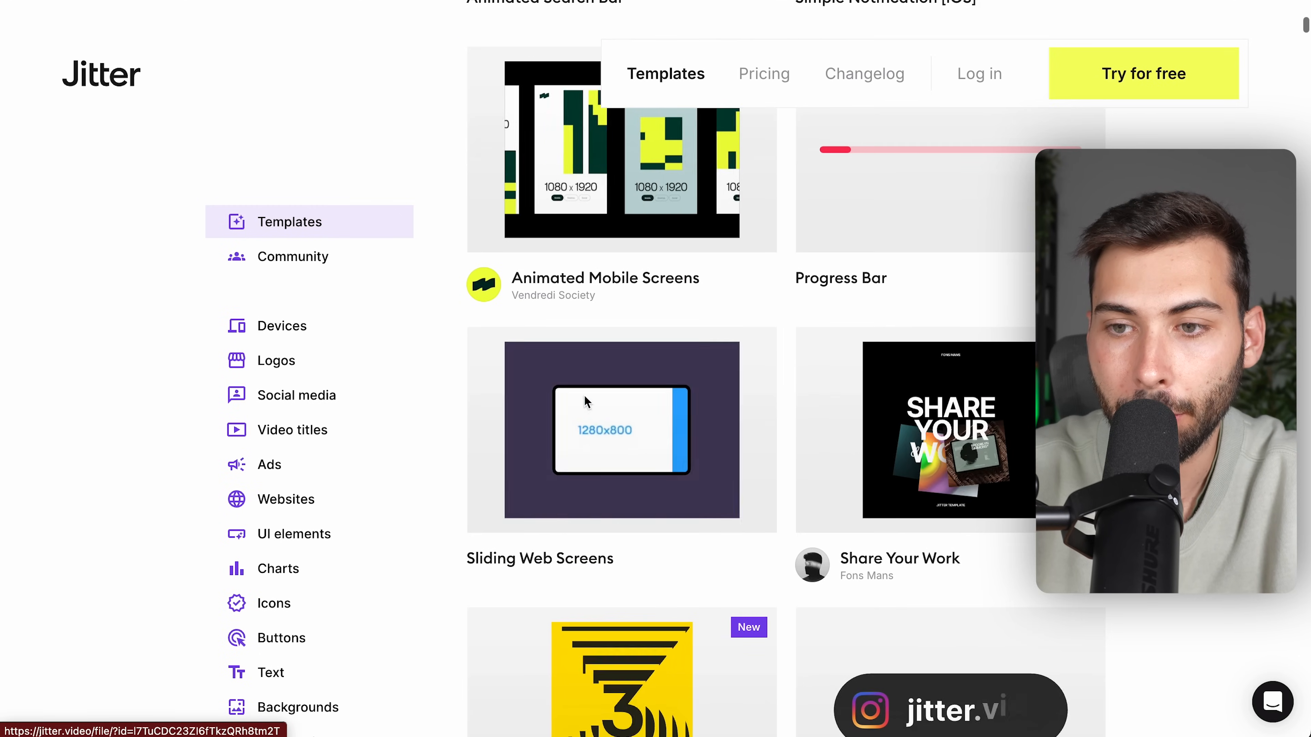
pyautogui.click(643, 420)
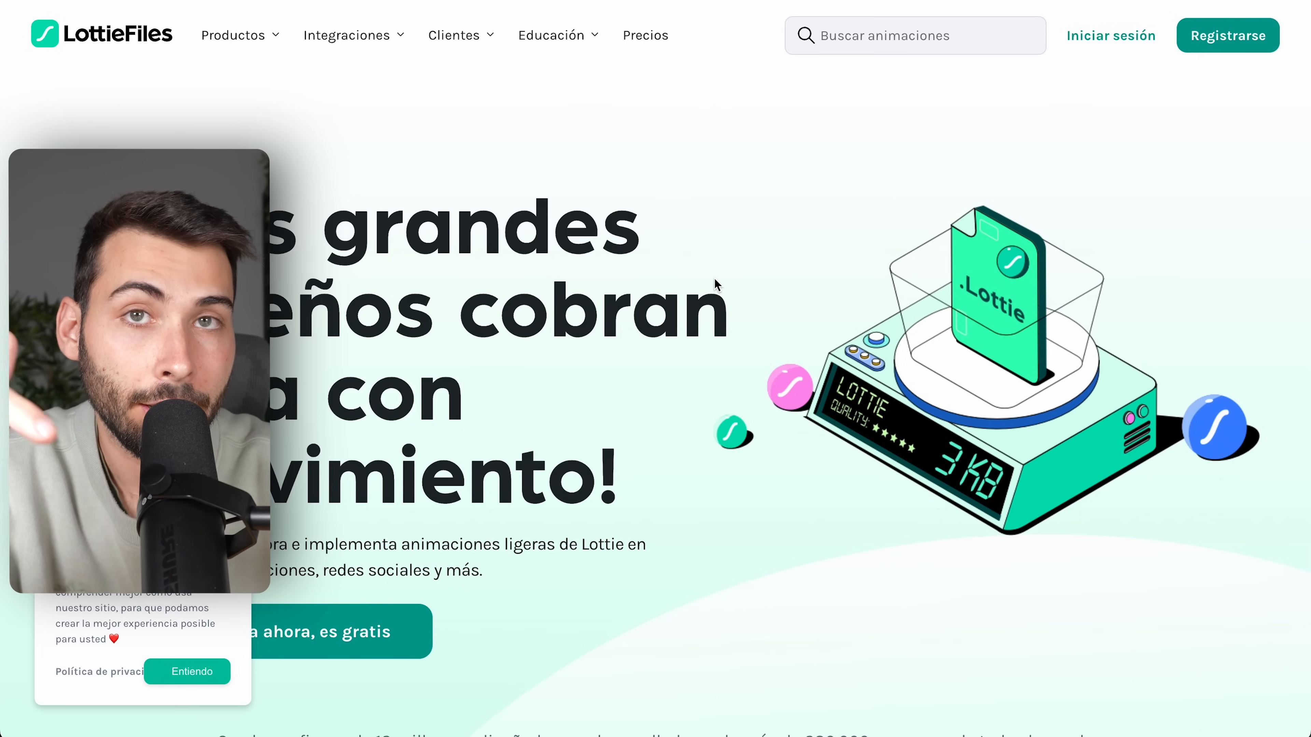
# - Switch to the LottieFiles site and look through its homepage down to the supported integrations
pyautogui.scroll(-15, 363, 682)
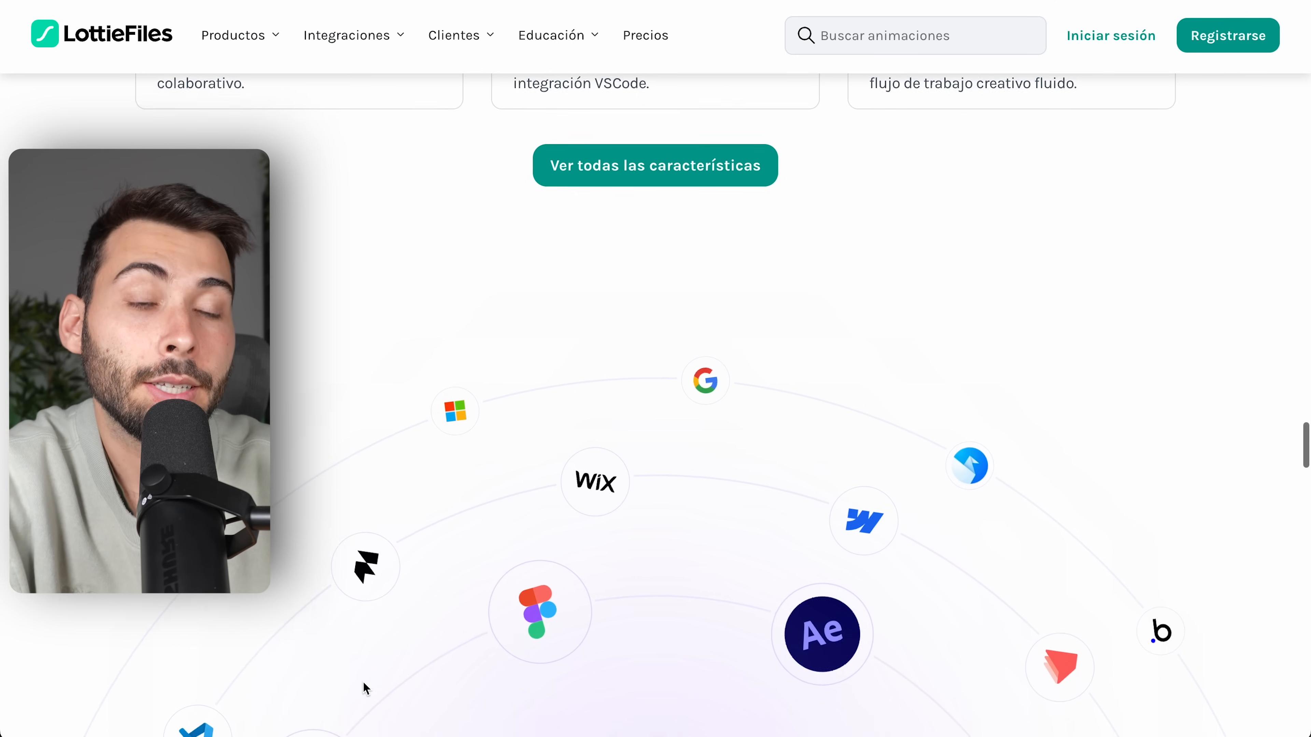
pyautogui.scroll(-2, 362, 682)
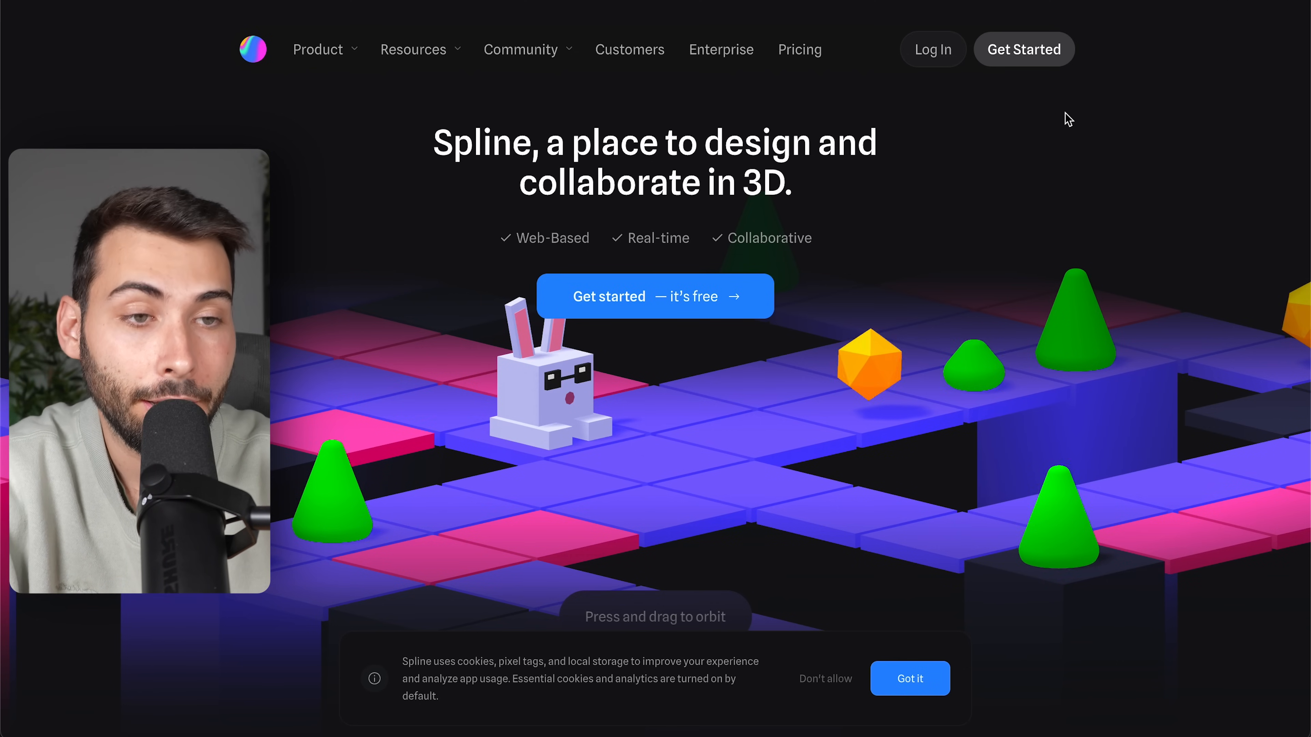
# - On the Spline site, orbit the homepage's 3D scene and try out the interactive popsicle models on the spline-viewer page
pyautogui.moveTo(763, 449); pyautogui.dragTo(770, 363)
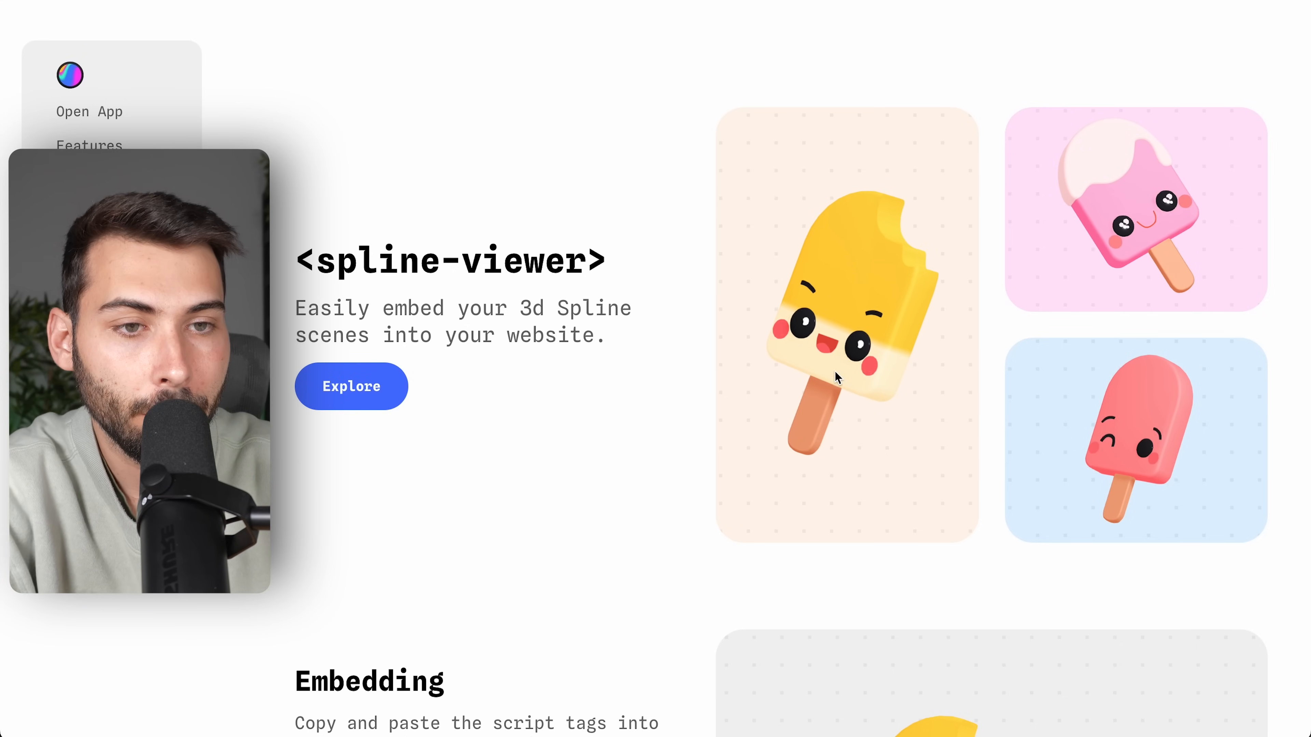
pyautogui.scroll(-1, 835, 370)
pyautogui.moveTo(870, 358); pyautogui.dragTo(988, 366)
pyautogui.moveTo(842, 401); pyautogui.dragTo(755, 281)
# - Examine the spline-viewer examples for scroll, orbit, follow, look-at and background changes, down to the Integrations section
pyautogui.scroll(-15, 755, 260)
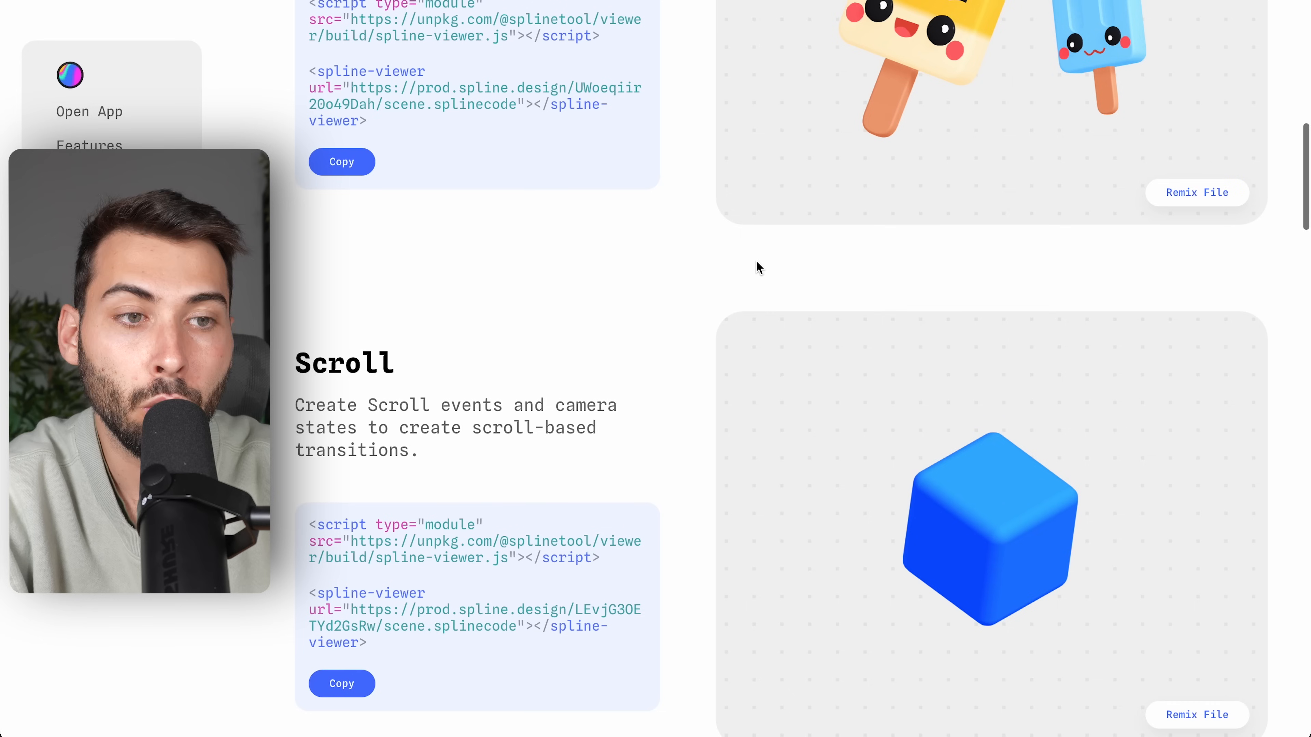
pyautogui.scroll(-6, 726, 339)
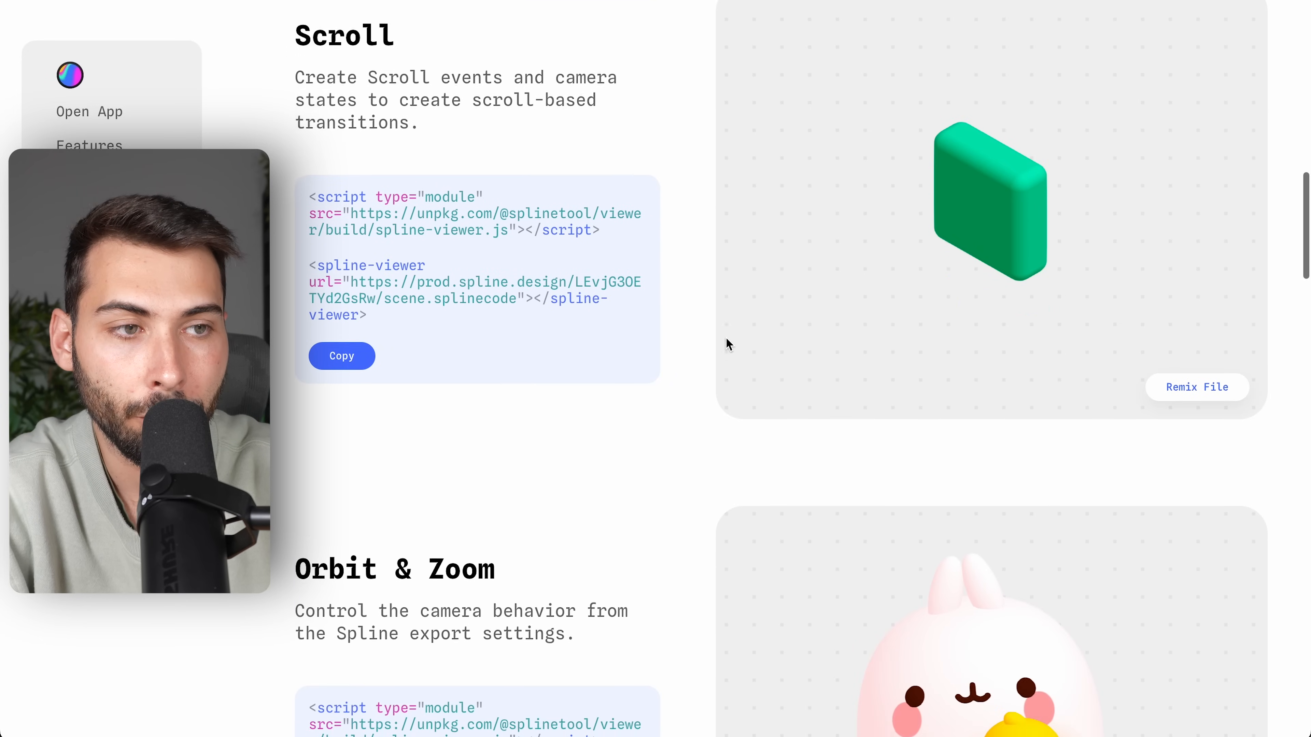
pyautogui.scroll(-3, 726, 339)
pyautogui.scroll(-20, 728, 344)
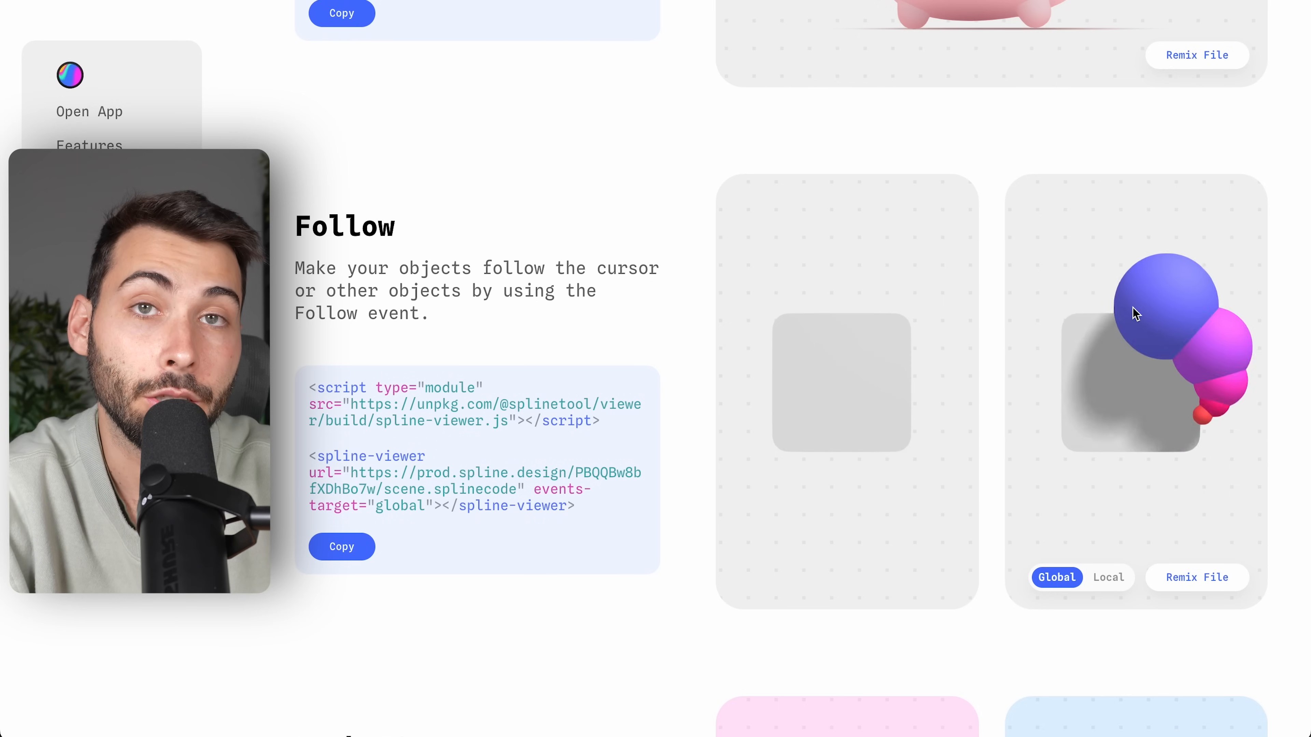
pyautogui.scroll(-15, 836, 498)
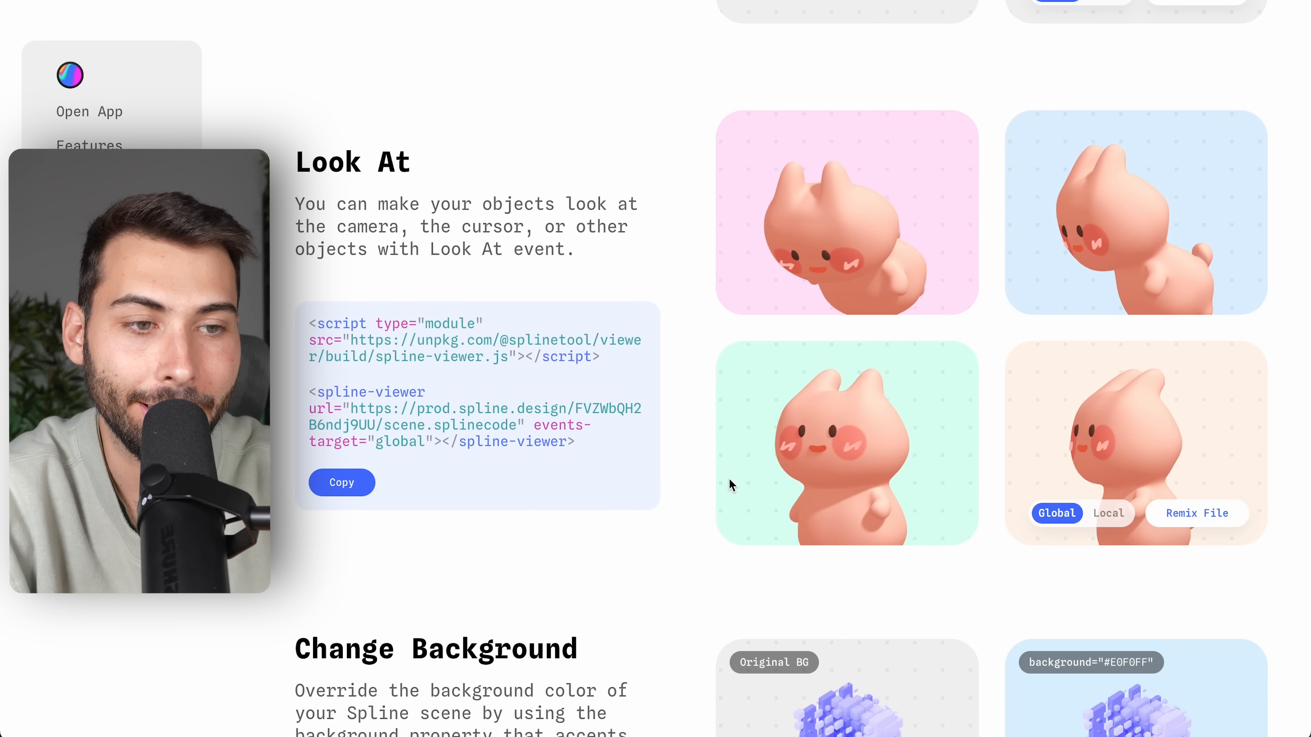
pyautogui.scroll(-15, 719, 97)
pyautogui.scroll(-3, 720, 98)
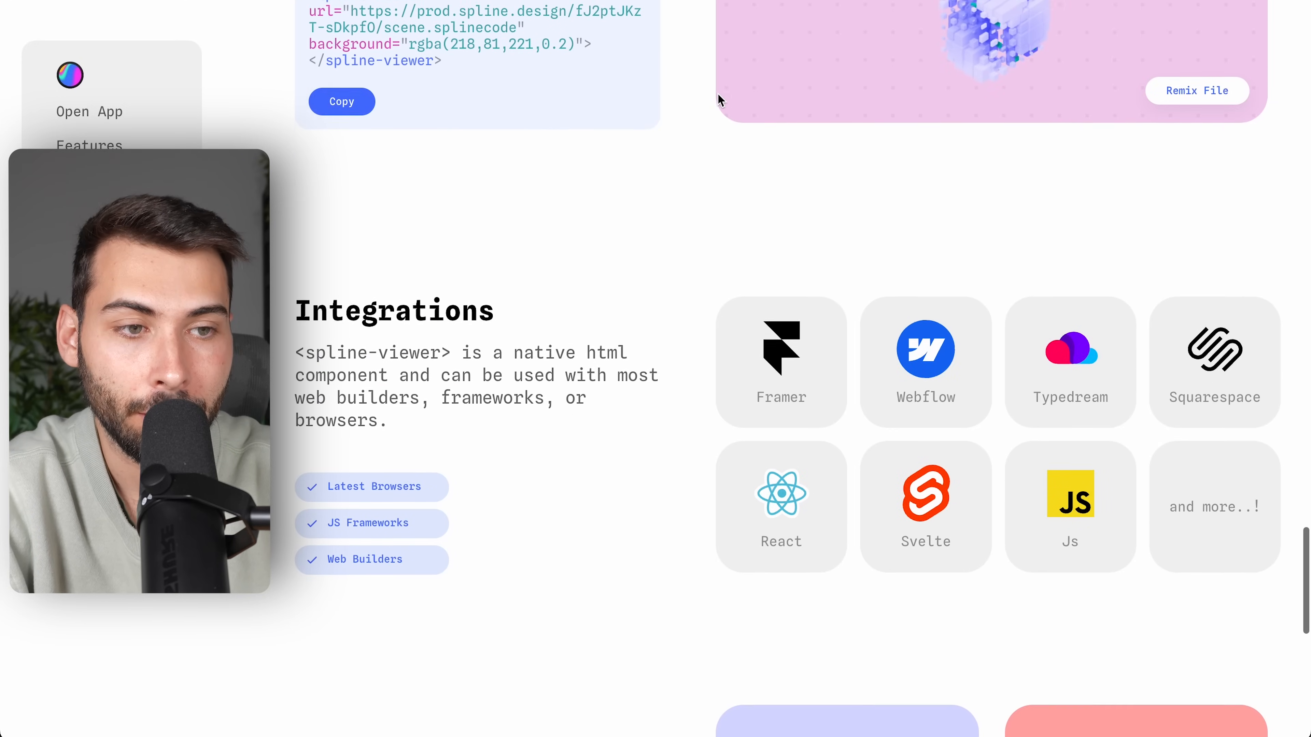